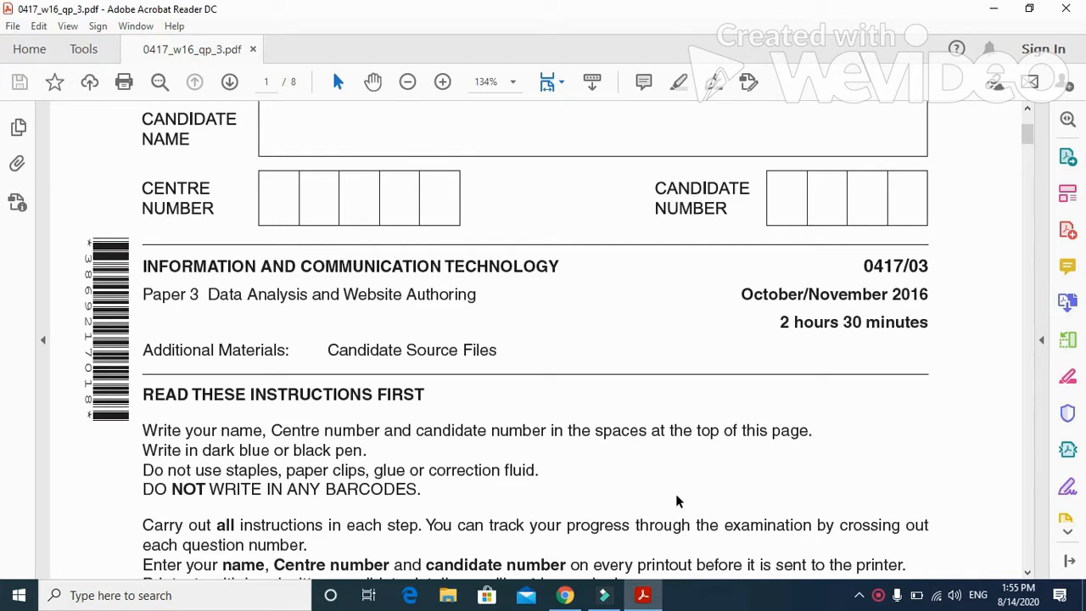
Step: Review the Task 1 instructions in the exam paper and open the 163evidence file from the 0417_w16_sf_03 folder in Word
{"action": "scroll", "coordinate": [676, 500], "scroll_direction": "down", "scroll_amount": 5}
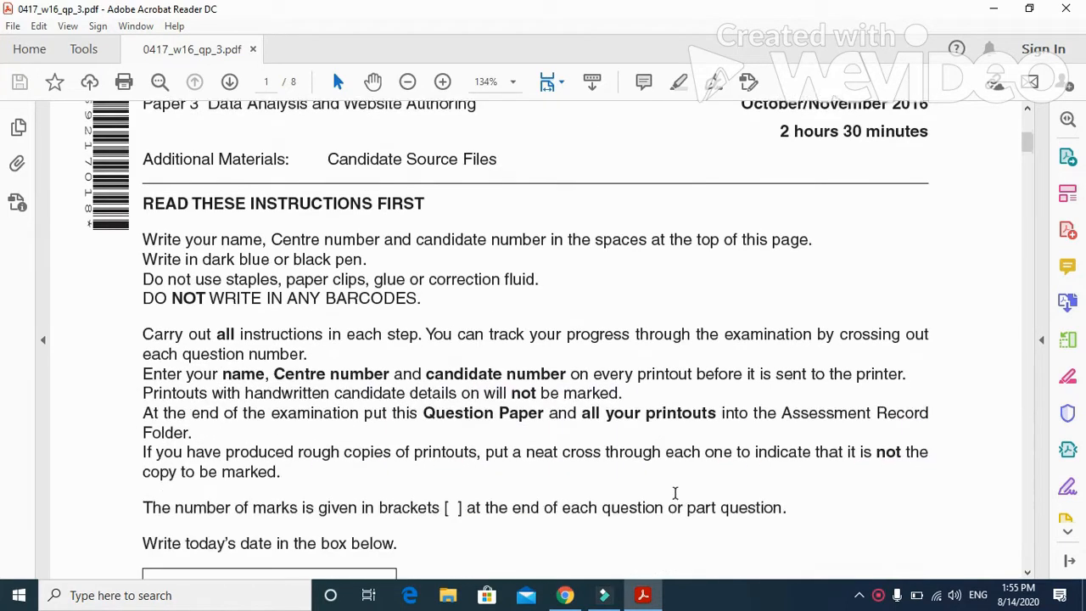
{"action": "scroll", "coordinate": [676, 501], "scroll_direction": "down", "scroll_amount": 10}
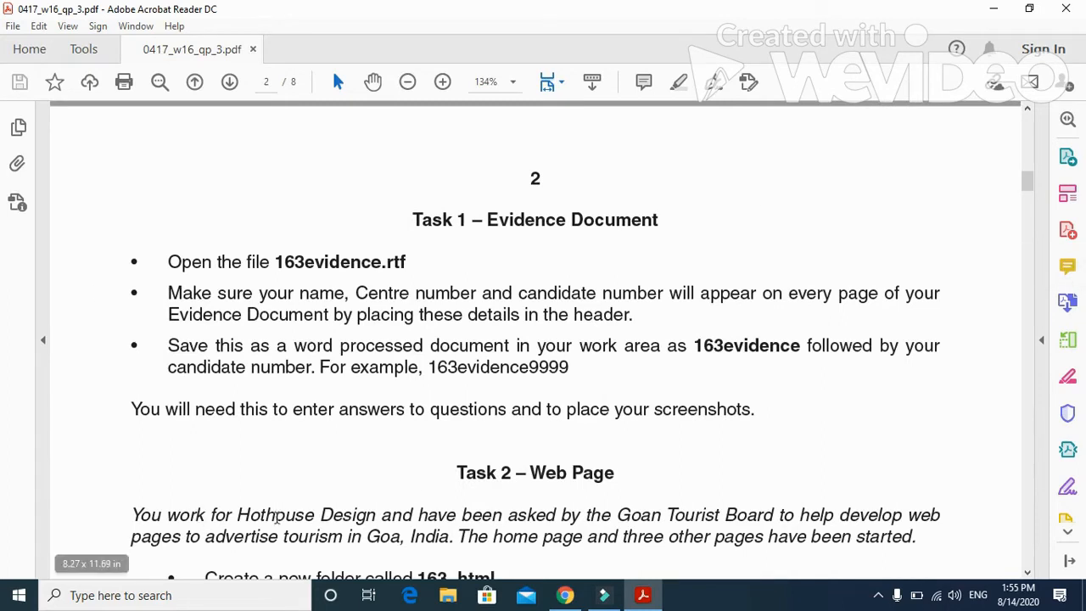
{"action": "scroll", "coordinate": [453, 484], "scroll_direction": "down", "scroll_amount": 1}
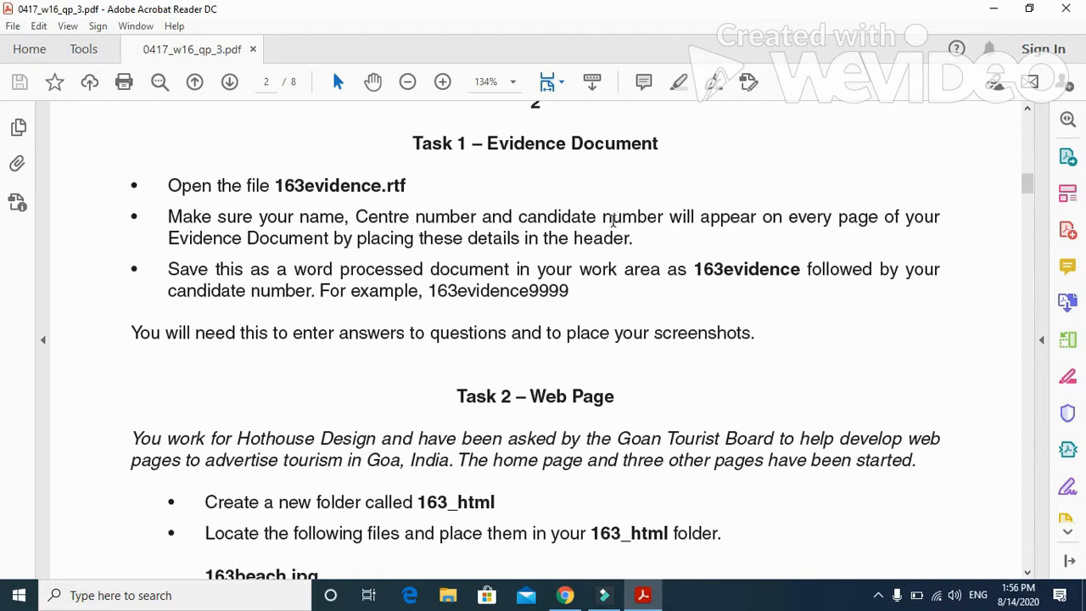
{"action": "left_click_drag", "start_coordinate": [465, 237], "coordinate": [592, 243]}
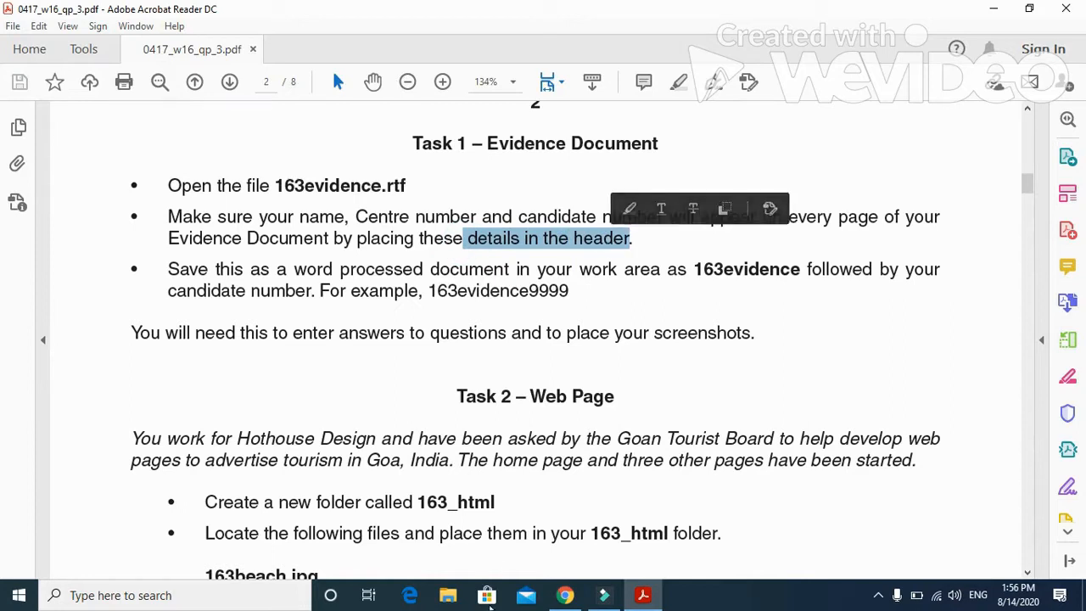
{"action": "left_click", "coordinate": [996, 10]}
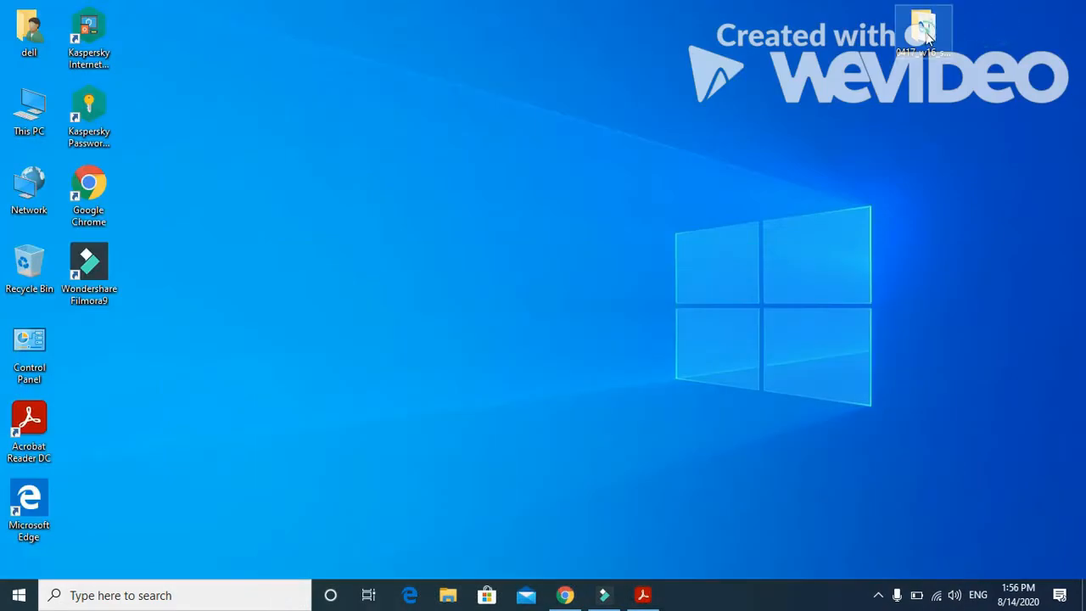
{"action": "key", "text": "alt+Tab"}
{"action": "double_click", "coordinate": [292, 105]}
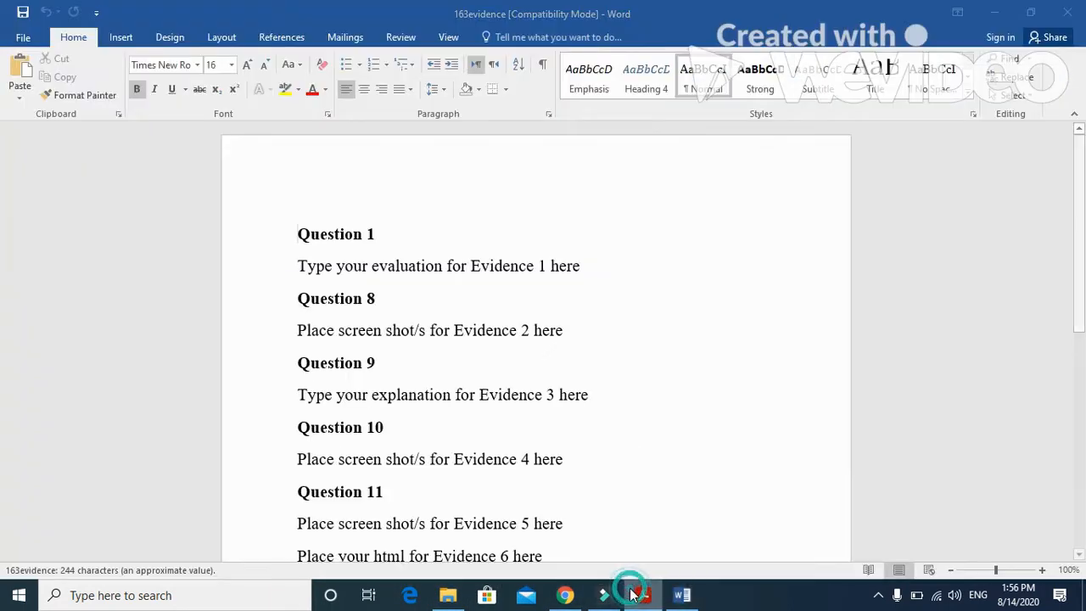
{"action": "left_click", "coordinate": [636, 595]}
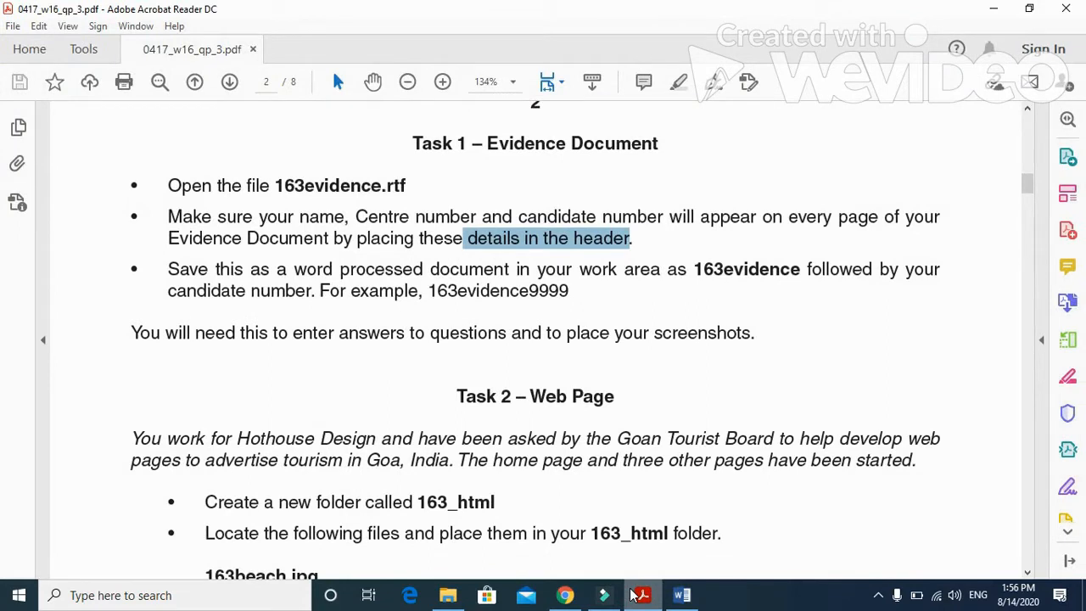
{"action": "left_click", "coordinate": [634, 595]}
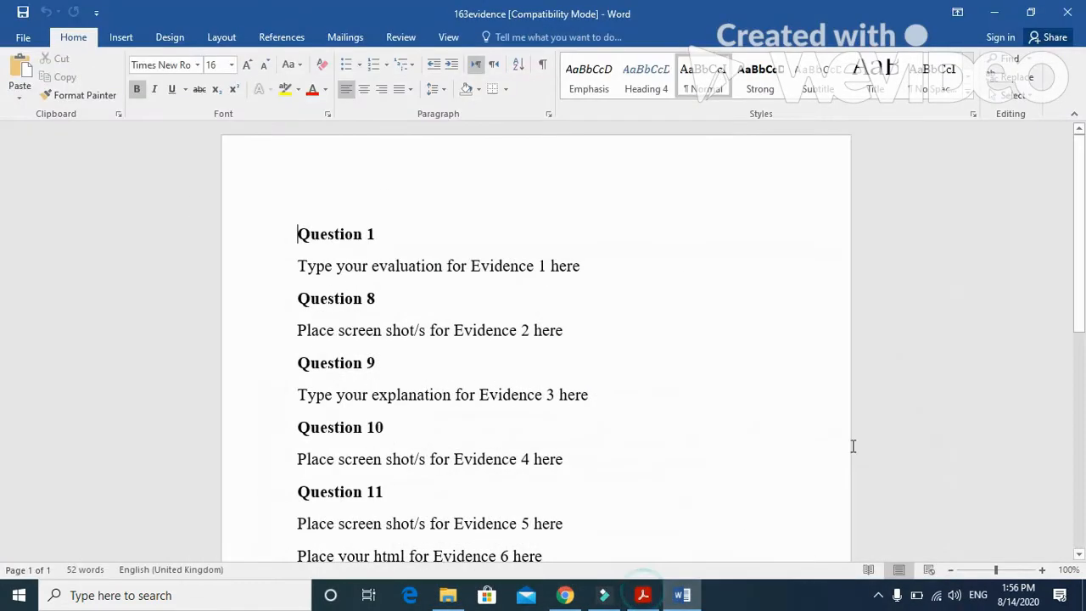
Step: Save the evidence file in the same folder as a Word Document named 163evidence followed by the candidate number
{"action": "left_click", "coordinate": [22, 41]}
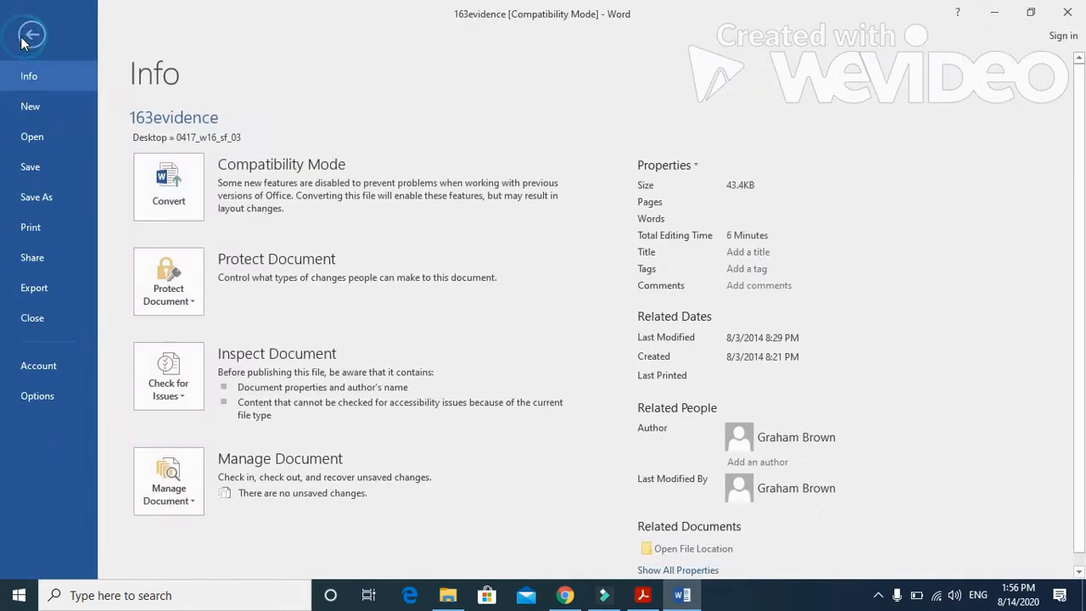
{"action": "left_click", "coordinate": [38, 198]}
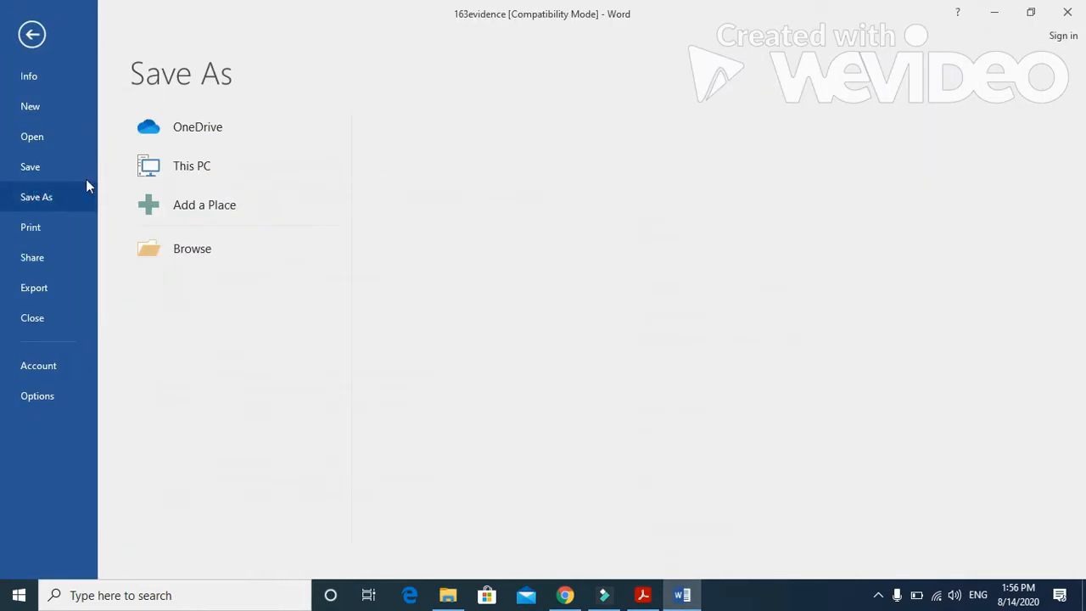
{"action": "left_click", "coordinate": [194, 248]}
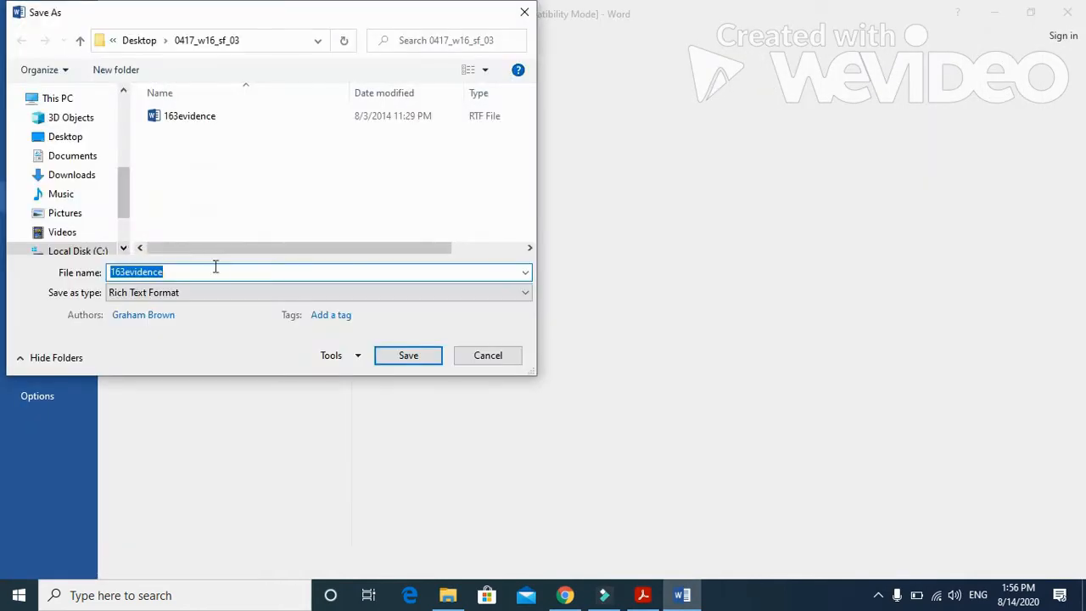
{"action": "left_click", "coordinate": [212, 291]}
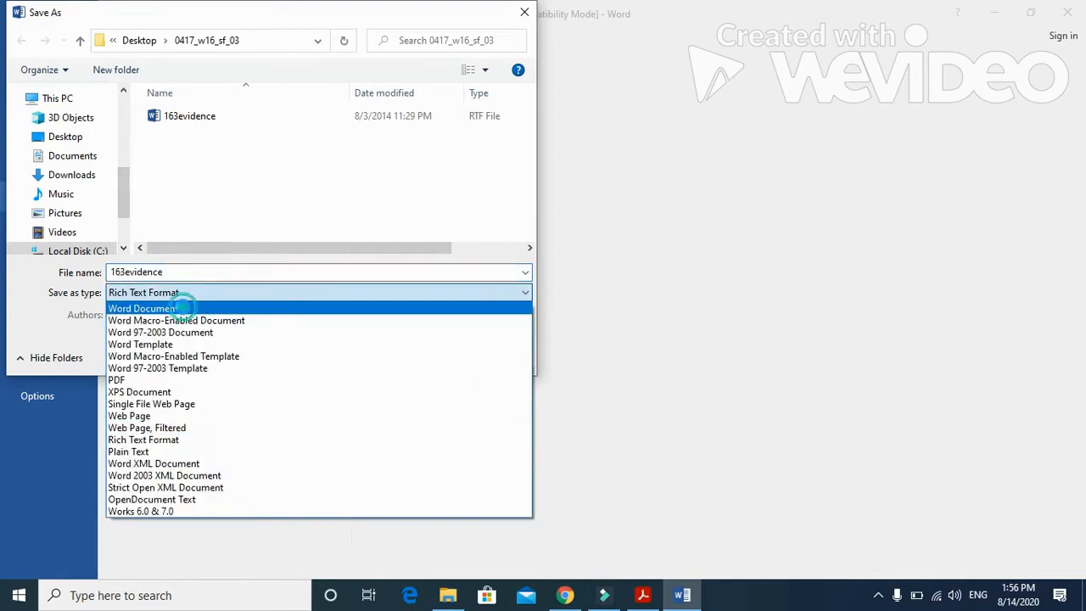
{"action": "left_click", "coordinate": [183, 308]}
{"action": "left_click", "coordinate": [181, 272]}
{"action": "left_click", "coordinate": [202, 272]}
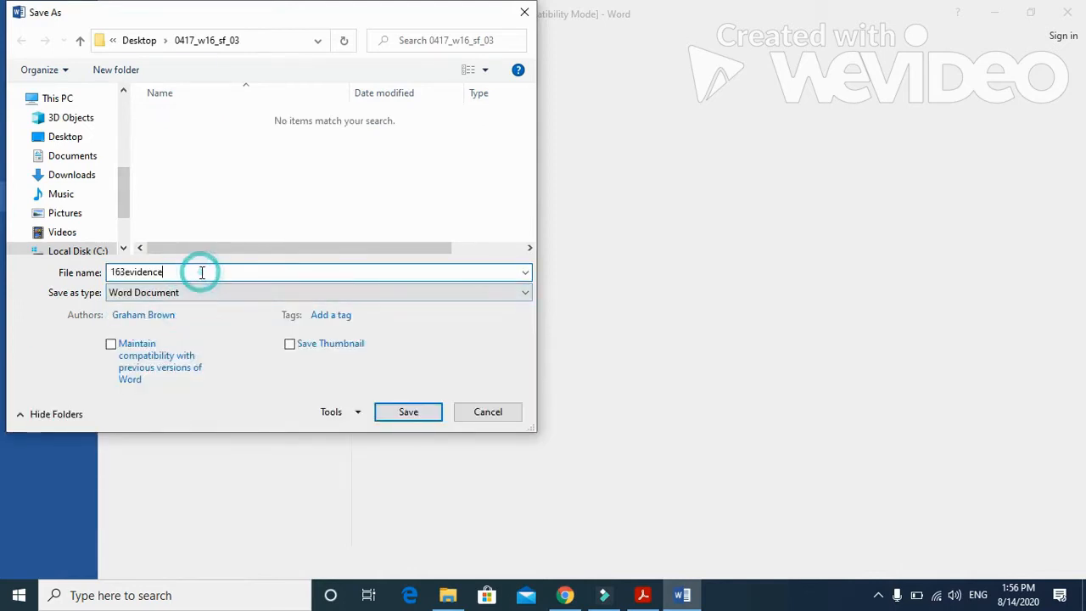
{"action": "left_click", "coordinate": [392, 413]}
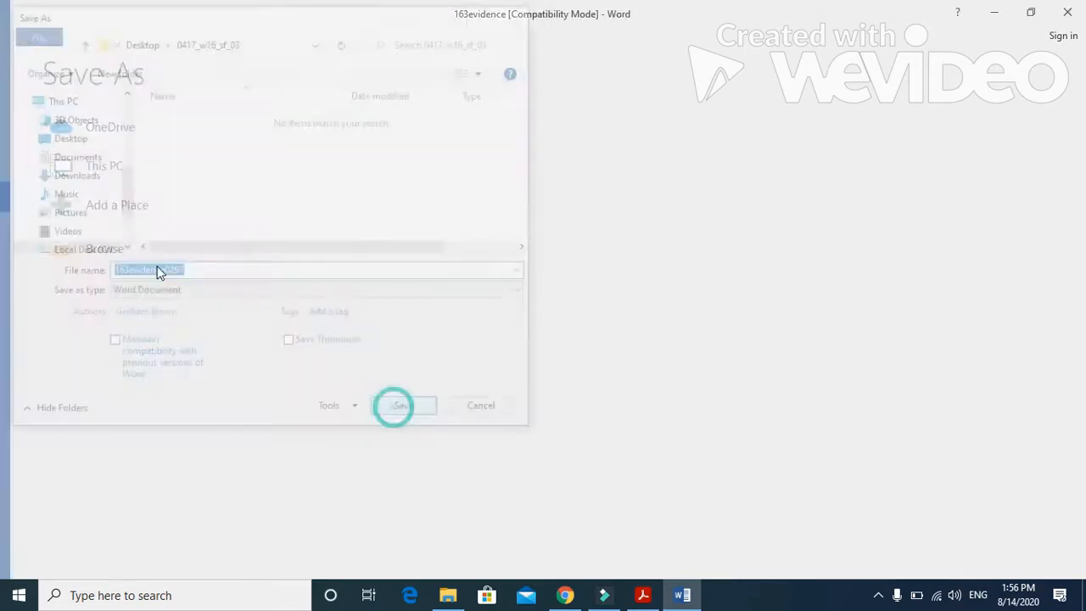
Step: Insert a three-column header in the evidence document and enter the candidate's name in its left placeholder
{"action": "left_click", "coordinate": [120, 37]}
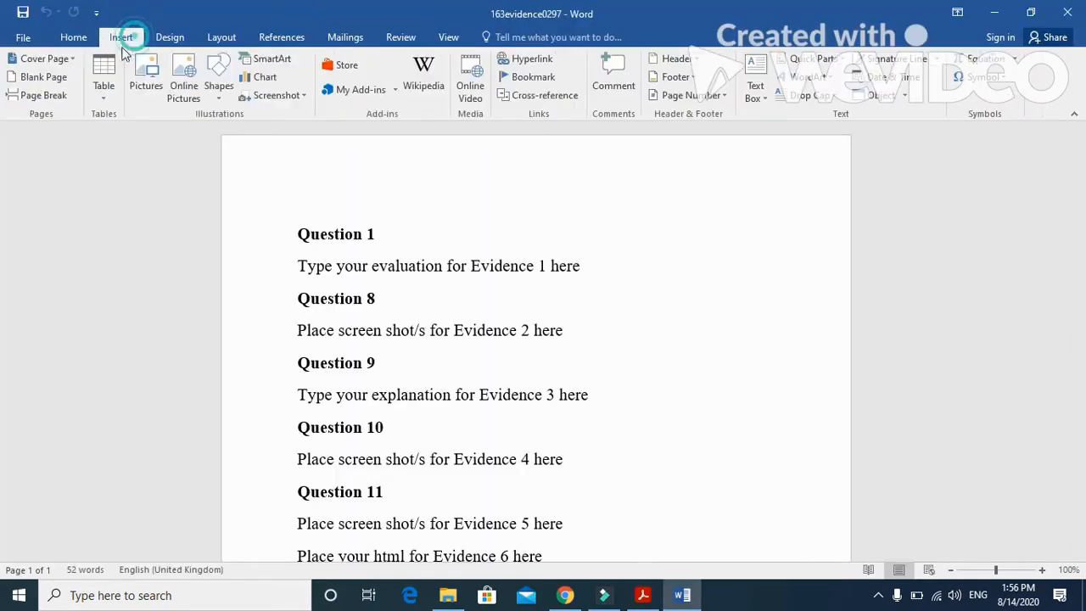
{"action": "left_click", "coordinate": [687, 59]}
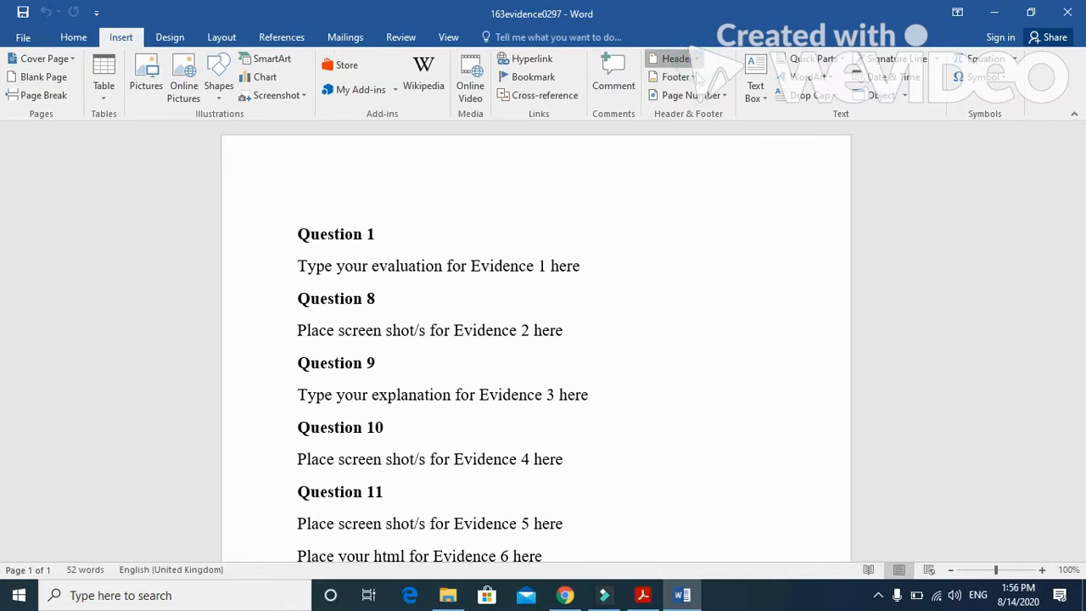
{"action": "left_click", "coordinate": [684, 211]}
{"action": "left_click", "coordinate": [327, 181]}
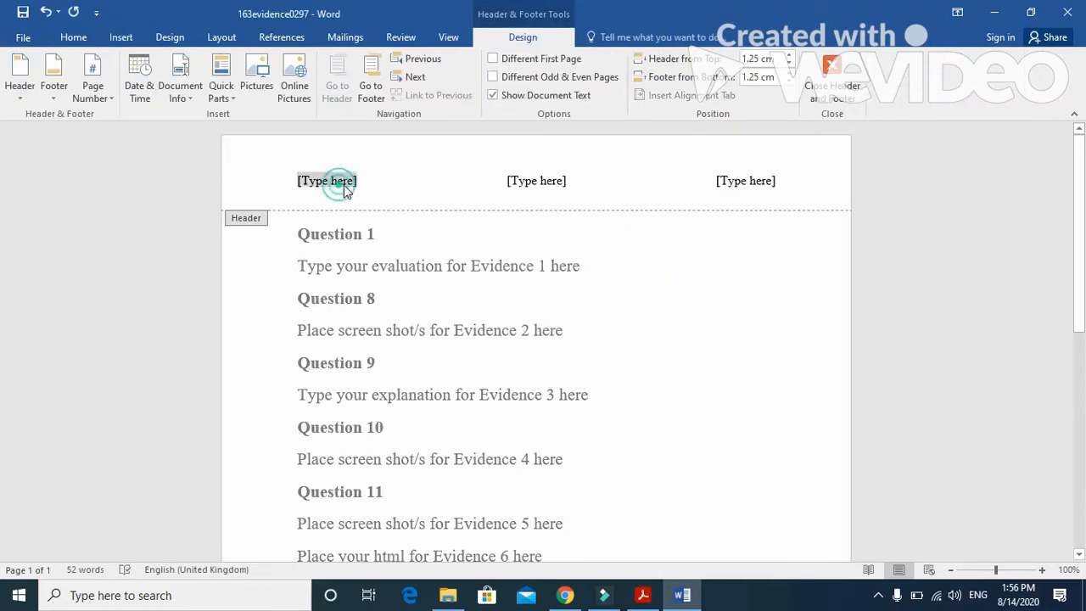
{"action": "type", "text": "fahim"}
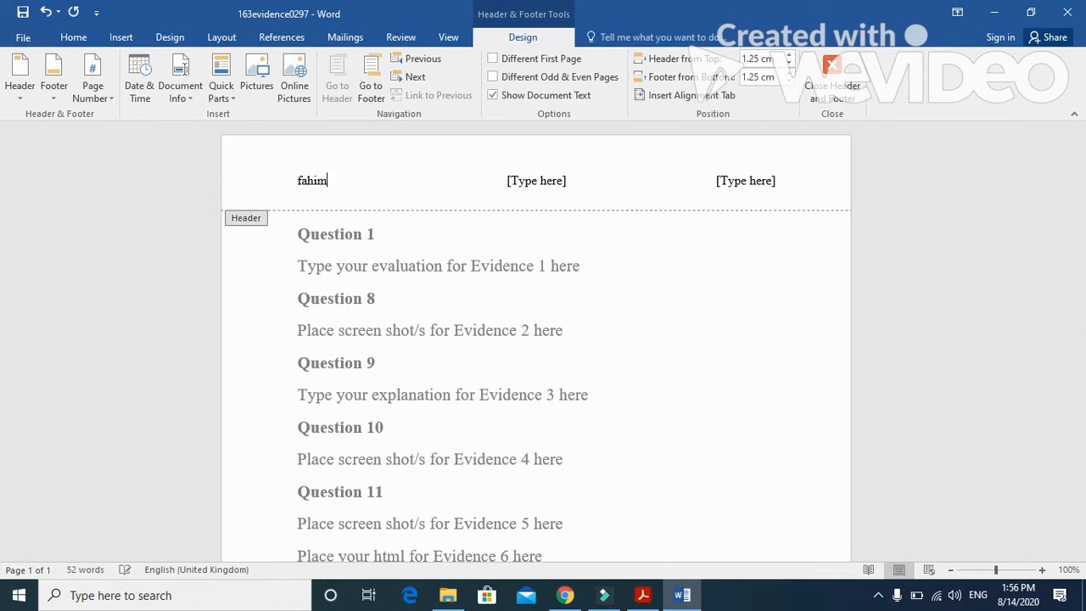
Step: Enter the centre number in the header's middle placeholder and the candidate number in the right one, and close the header
{"action": "left_click", "coordinate": [543, 180]}
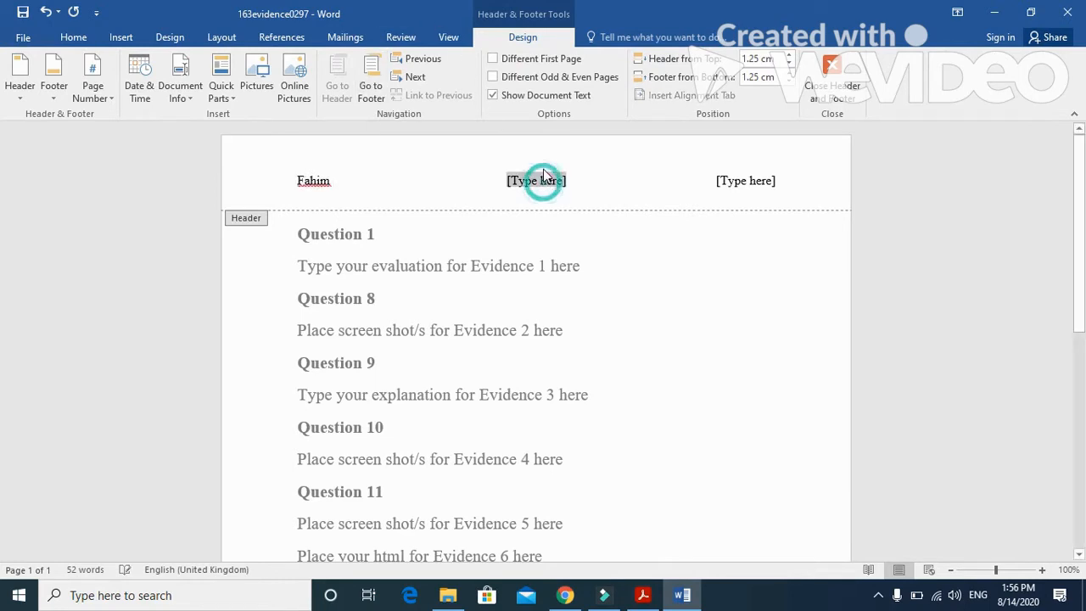
{"action": "key", "text": "BackSpace"}
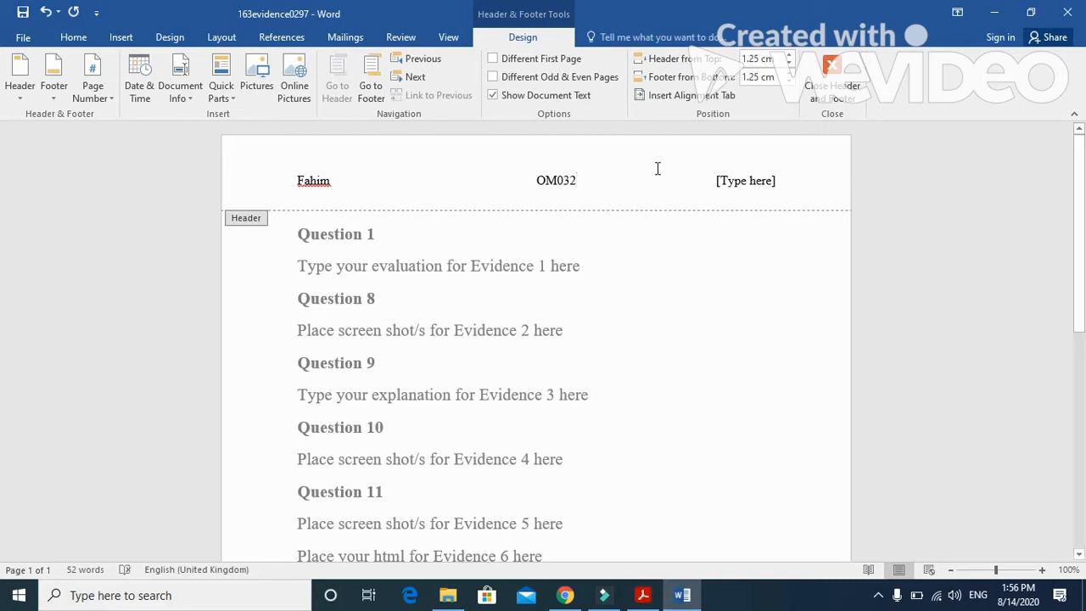
{"action": "left_click", "coordinate": [733, 184]}
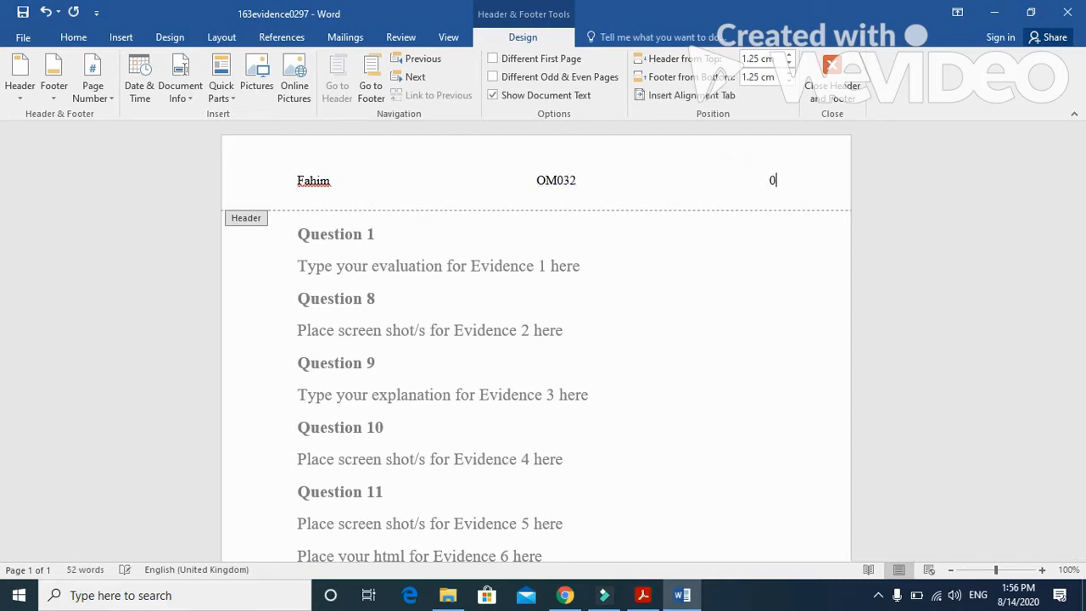
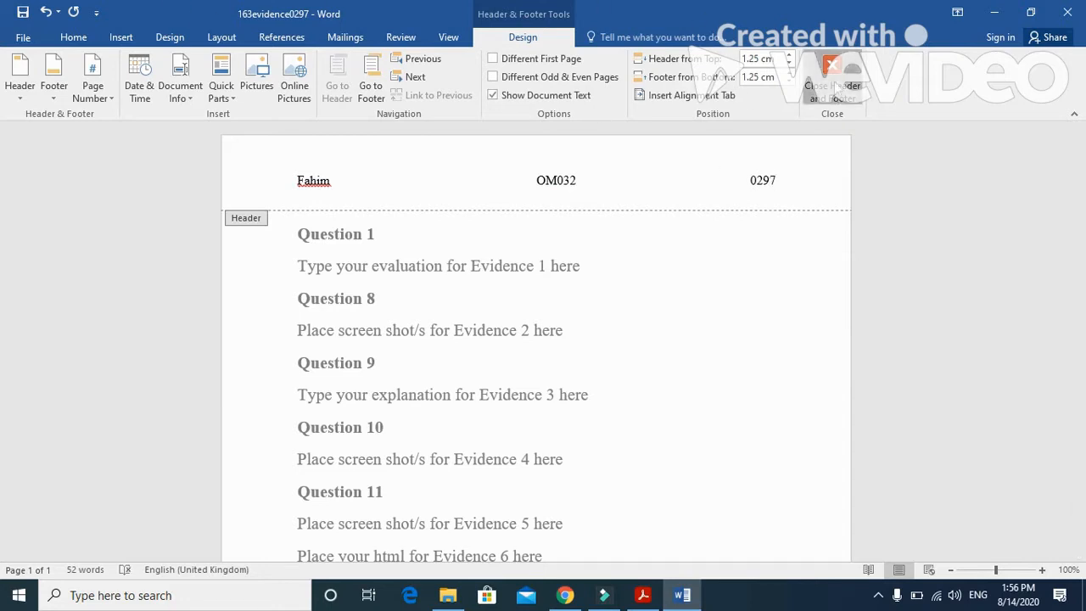
{"action": "left_click", "coordinate": [833, 88]}
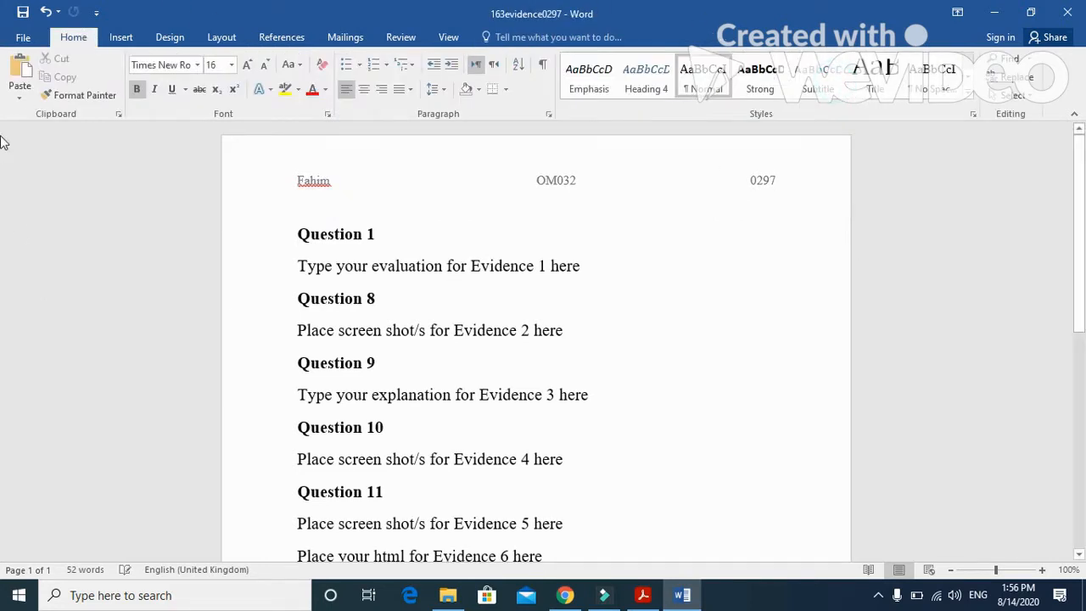
Step: Switch back to the exam paper in Acrobat Reader and read the Task 2 introduction and its new folder instruction
{"action": "left_click", "coordinate": [988, 16]}
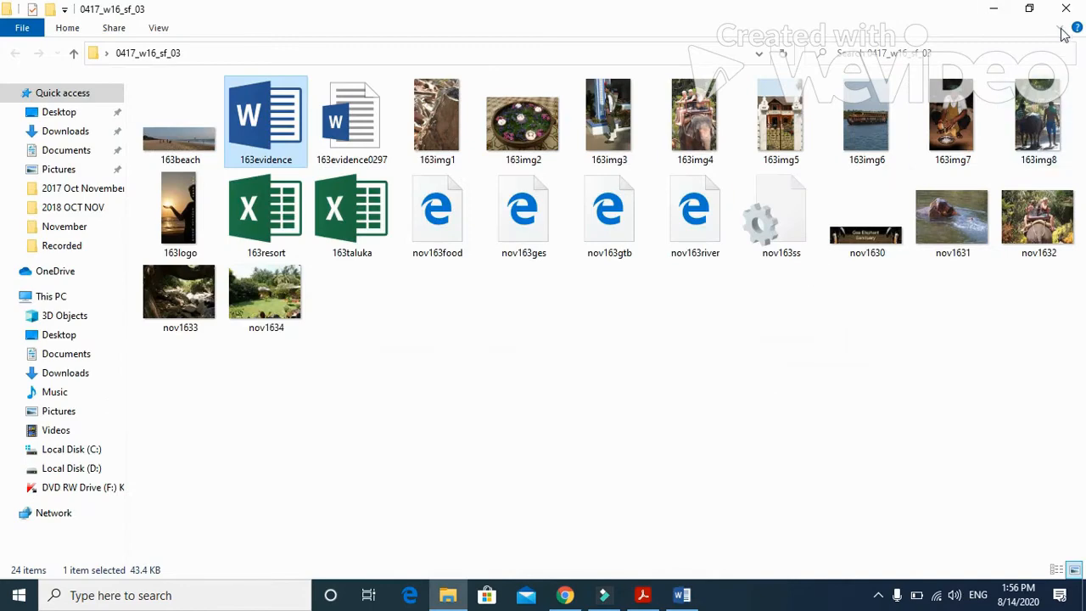
{"action": "left_click", "coordinate": [1066, 9]}
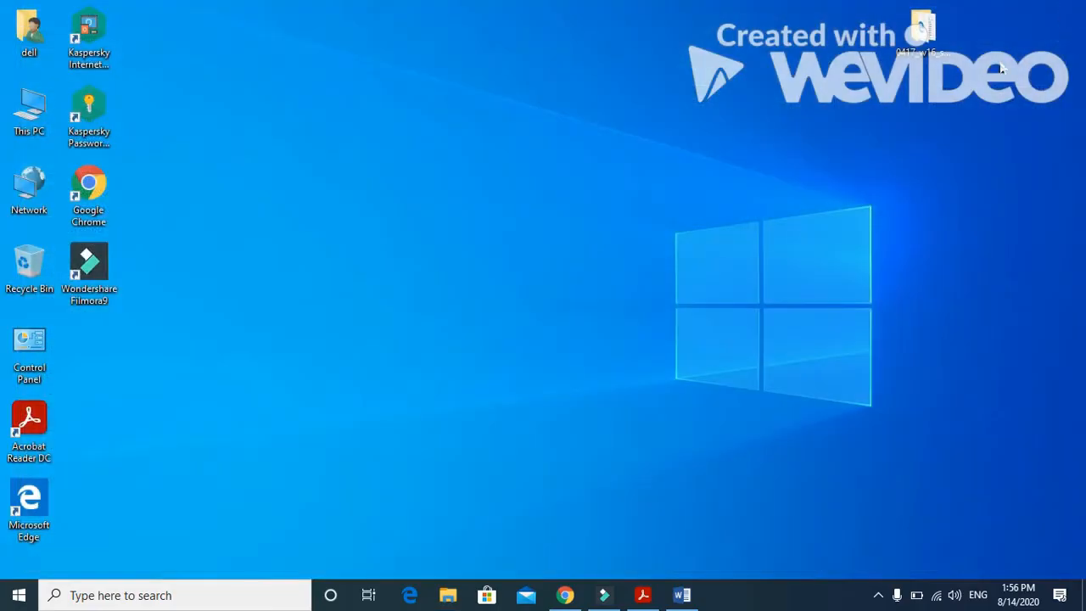
{"action": "left_click", "coordinate": [643, 596]}
{"action": "scroll", "coordinate": [514, 408], "scroll_direction": "down", "scroll_amount": 3}
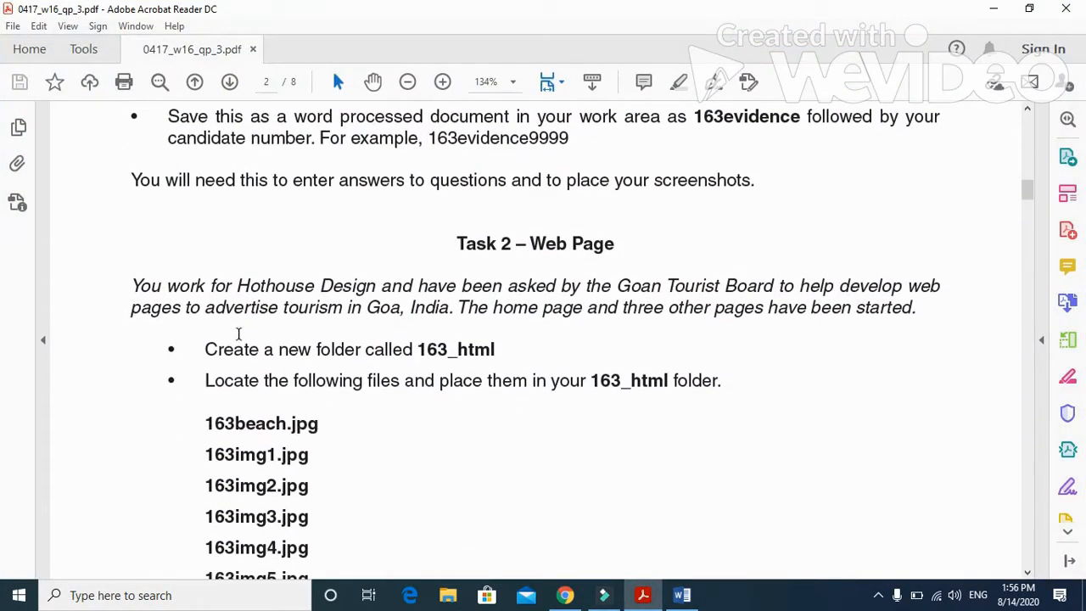
{"action": "left_click_drag", "start_coordinate": [131, 285], "coordinate": [684, 286]}
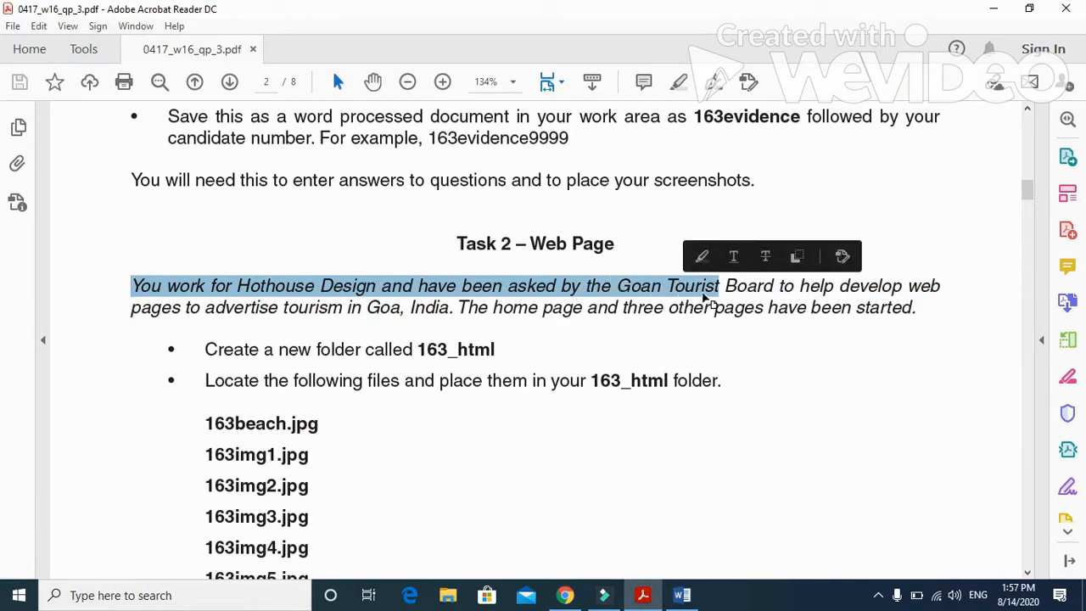
{"action": "left_click_drag", "start_coordinate": [728, 290], "coordinate": [947, 294]}
{"action": "left_click_drag", "start_coordinate": [131, 311], "coordinate": [914, 314]}
{"action": "scroll", "coordinate": [227, 369], "scroll_direction": "down", "scroll_amount": 2}
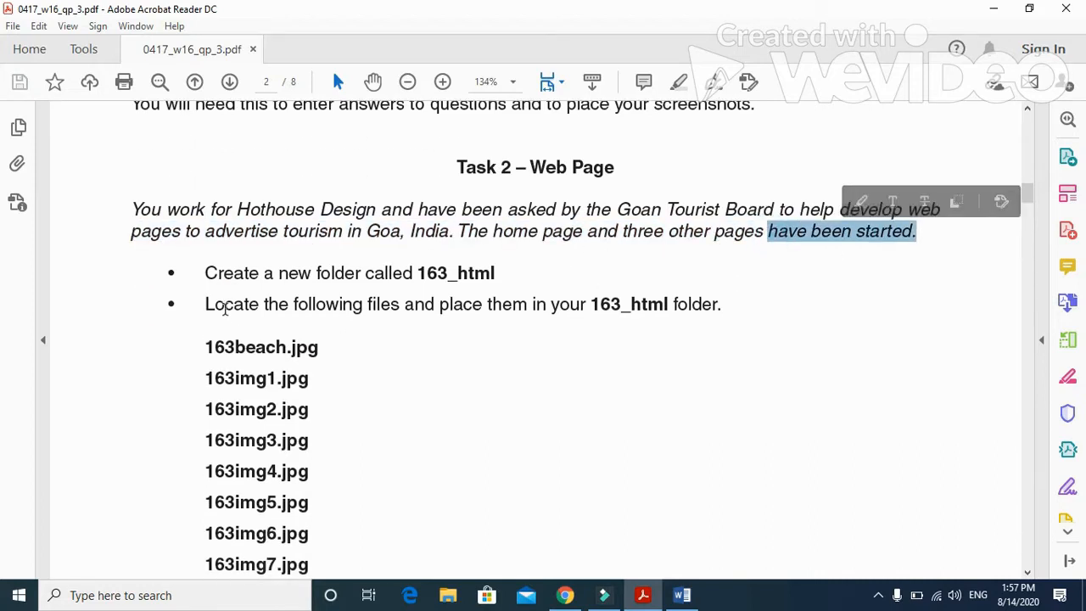
{"action": "left_click_drag", "start_coordinate": [418, 273], "coordinate": [500, 276]}
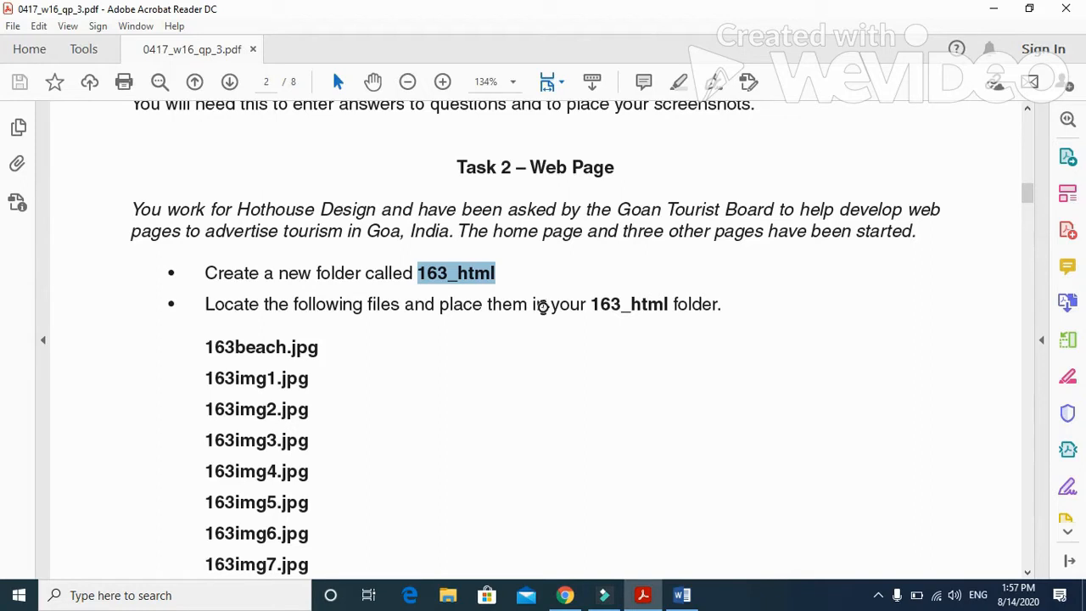
Step: Create a new folder named 163_html on the desktop
{"action": "left_click", "coordinate": [993, 8]}
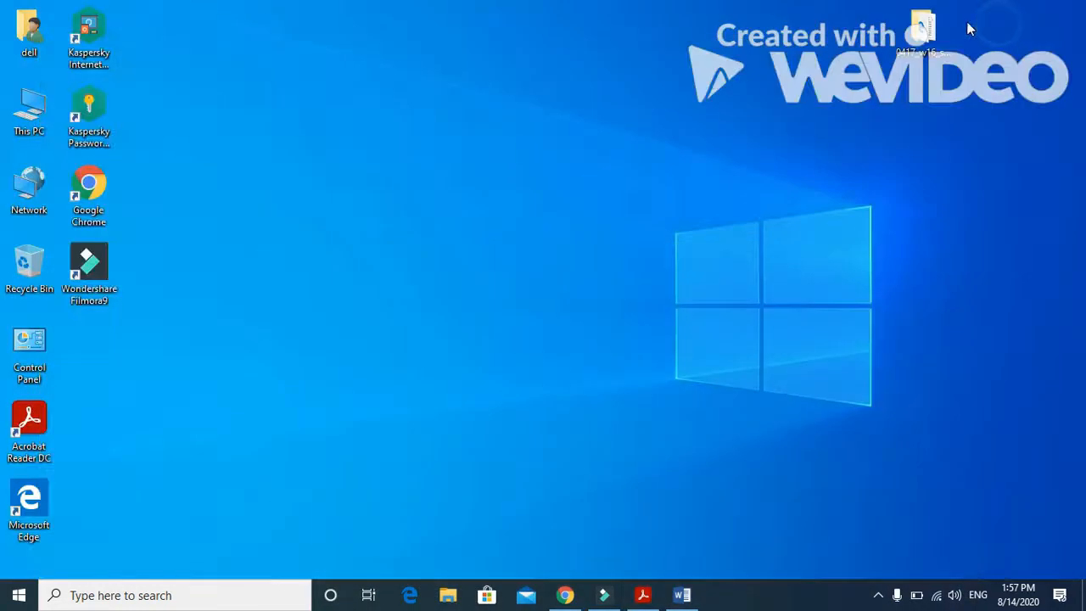
{"action": "right_click", "coordinate": [686, 56]}
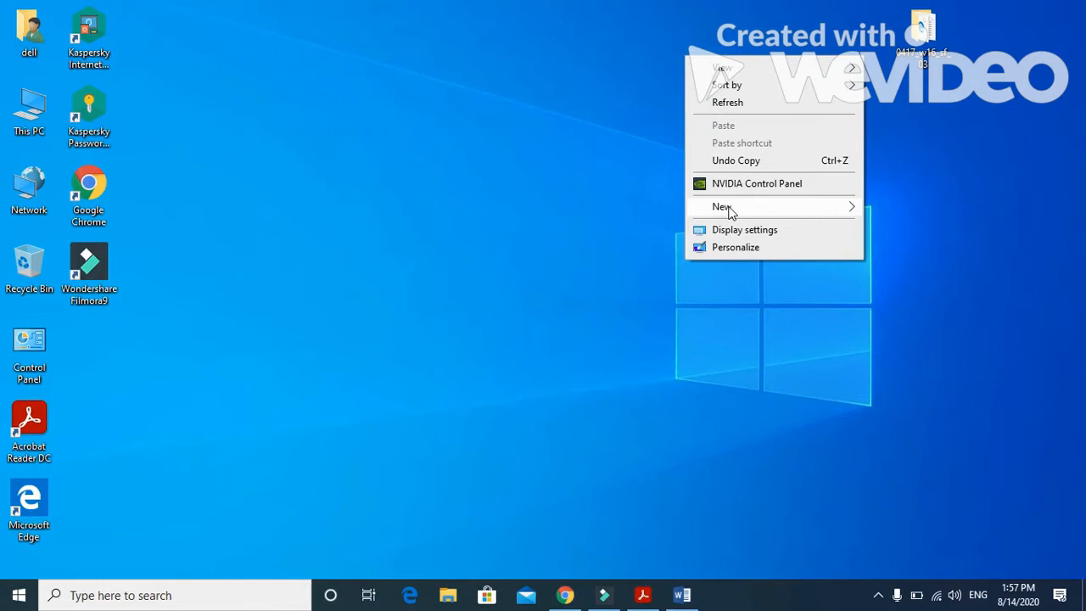
{"action": "mouse_move", "coordinate": [730, 212]}
{"action": "left_click", "coordinate": [641, 208]}
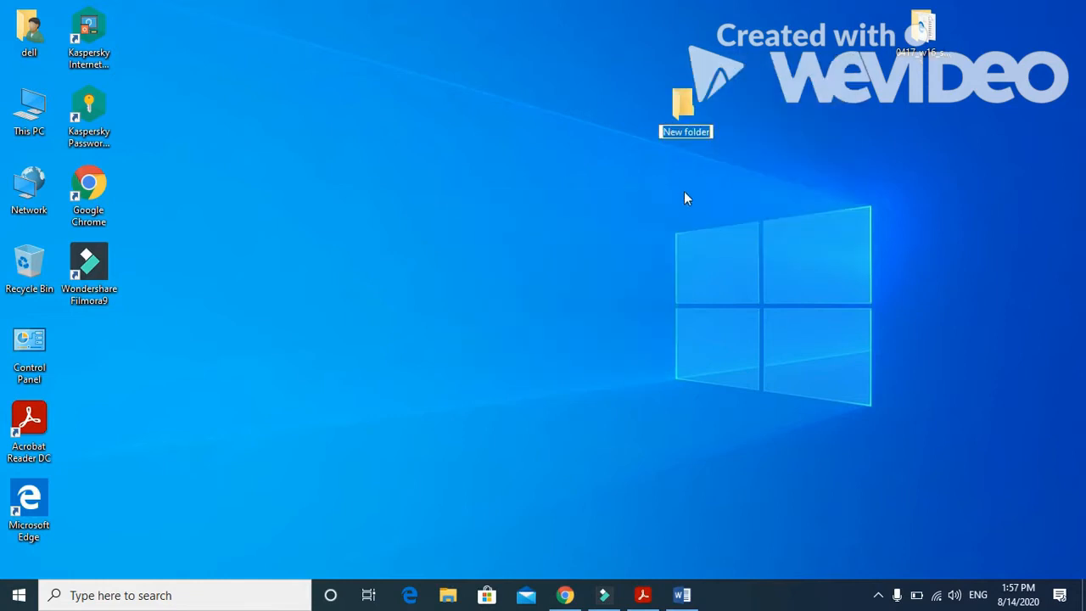
{"action": "type", "text": "163_html"}
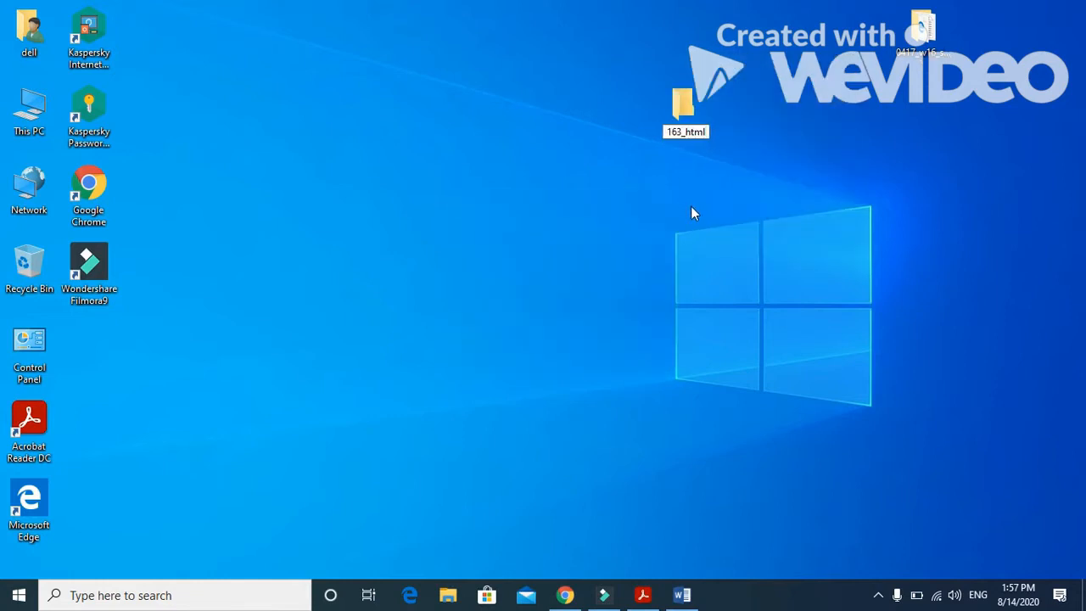
{"action": "key", "text": "Return"}
Step: Switch back to the exam paper in Acrobat Reader and read the list of files required in the 163_html folder
{"action": "left_click", "coordinate": [643, 595]}
{"action": "scroll", "coordinate": [403, 408], "scroll_direction": "down", "scroll_amount": 5}
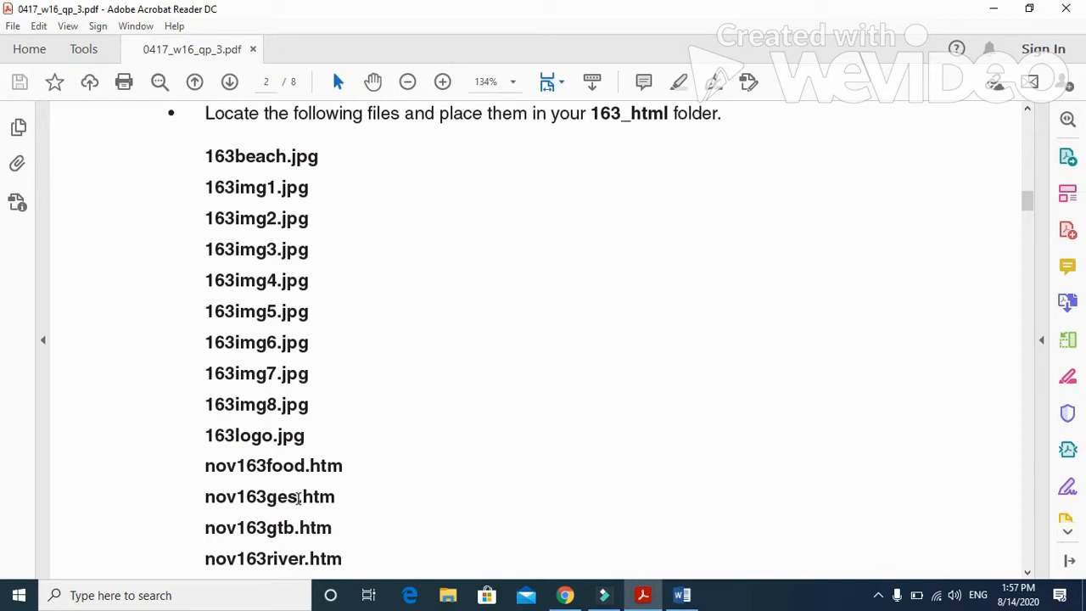
{"action": "left_click", "coordinate": [288, 559]}
{"action": "scroll", "coordinate": [304, 484], "scroll_direction": "down", "scroll_amount": 3}
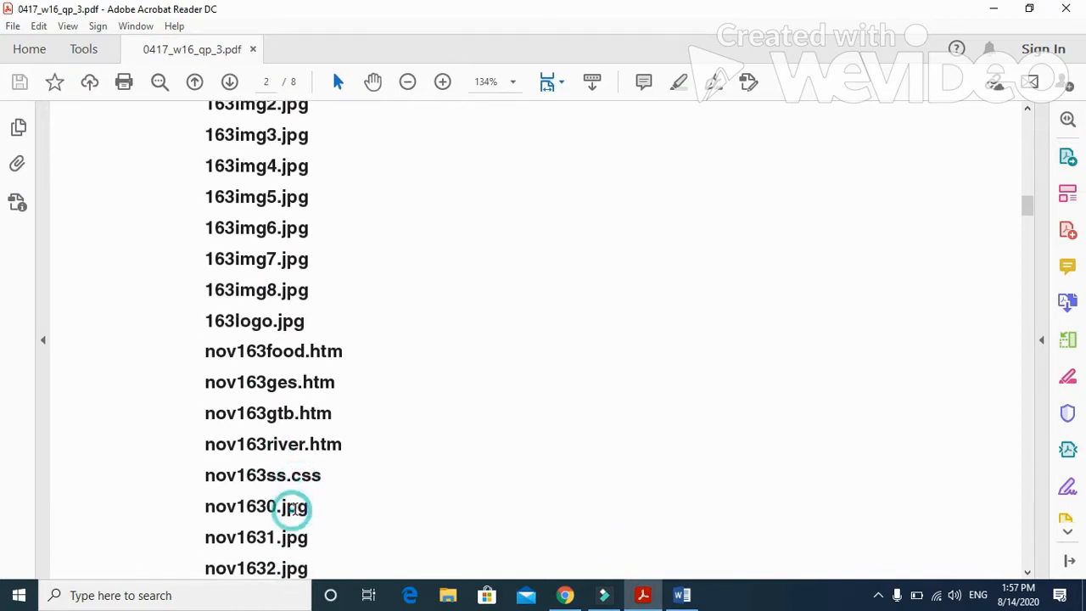
{"action": "scroll", "coordinate": [293, 501], "scroll_direction": "down", "scroll_amount": 2}
{"action": "left_click", "coordinate": [294, 494]}
{"action": "left_click", "coordinate": [297, 465]}
{"action": "left_click", "coordinate": [302, 526]}
{"action": "left_click", "coordinate": [301, 566]}
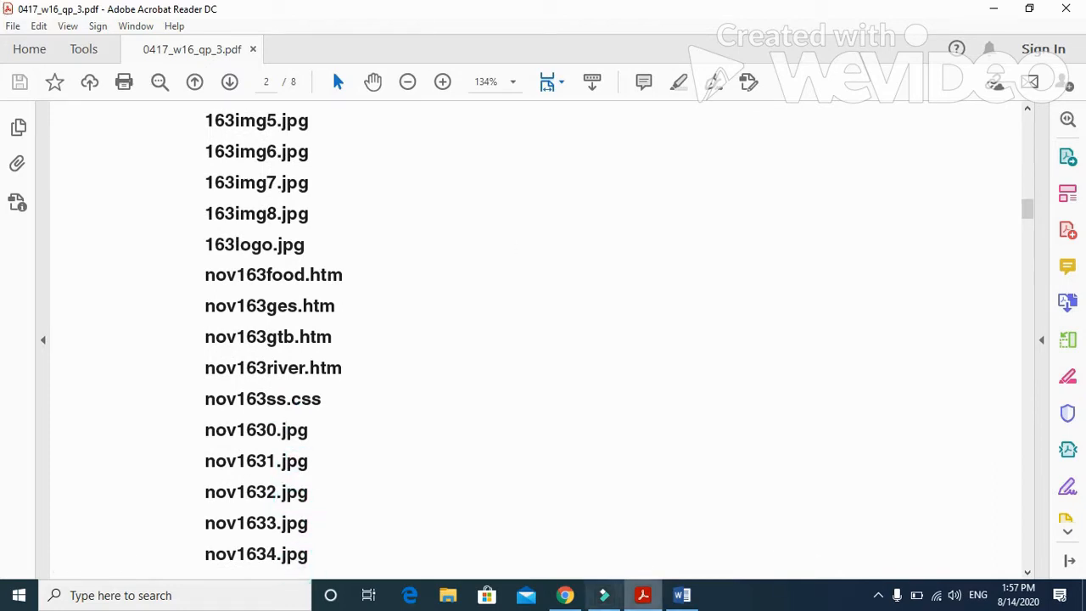
Step: Minimize the exam paper and open the 0417_w16_sf_03 source files folder on the desktop
{"action": "left_click", "coordinate": [991, 10]}
{"action": "double_click", "coordinate": [938, 27]}
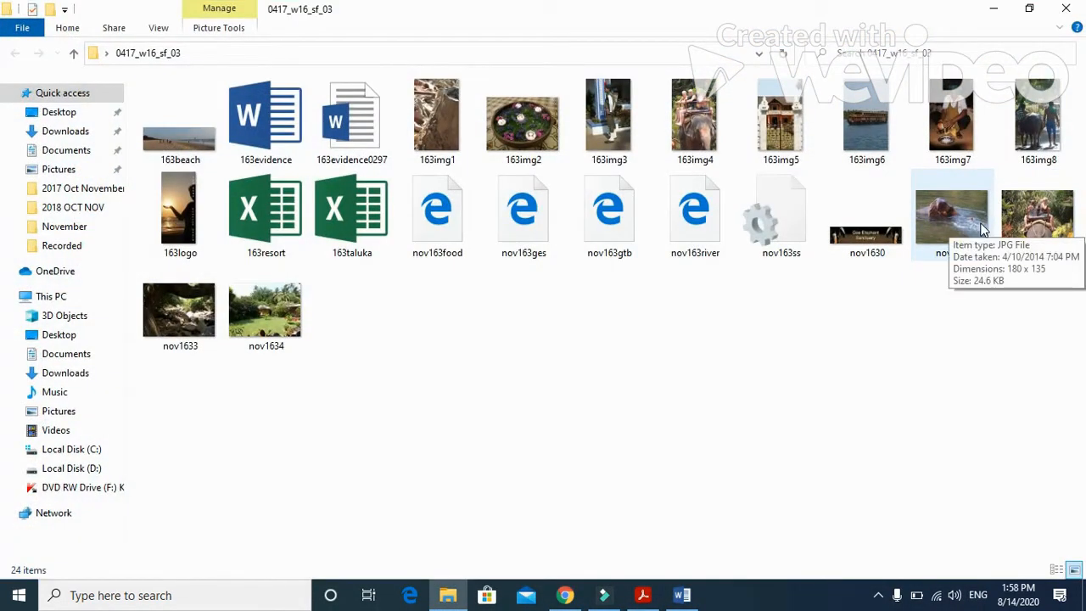
{"action": "key", "text": "ctrl+a"}
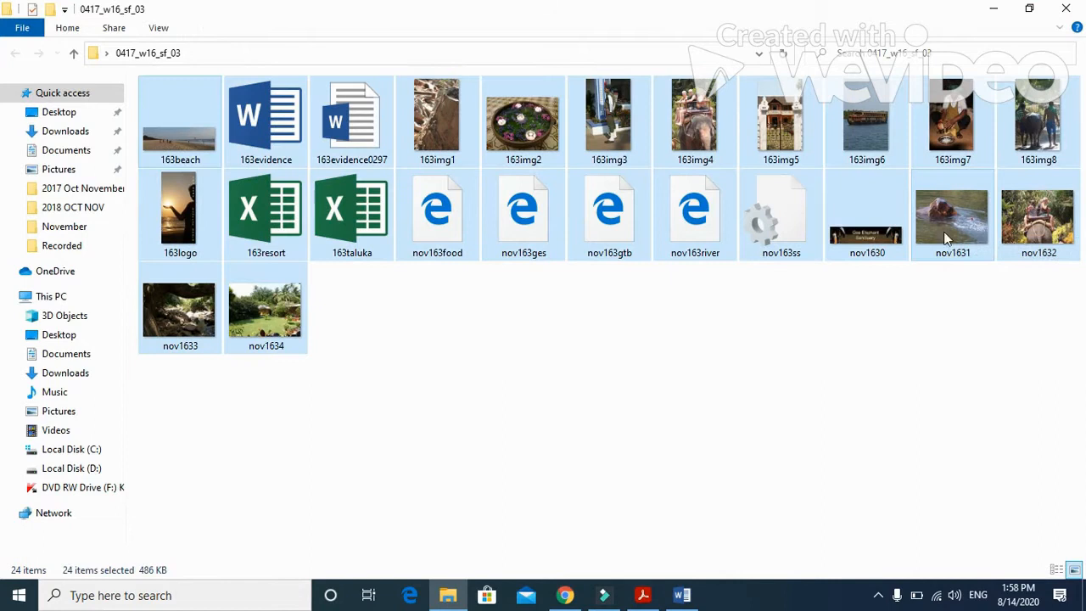
{"action": "right_click", "coordinate": [265, 222]}
{"action": "left_click", "coordinate": [352, 222], "text": "ctrl"}
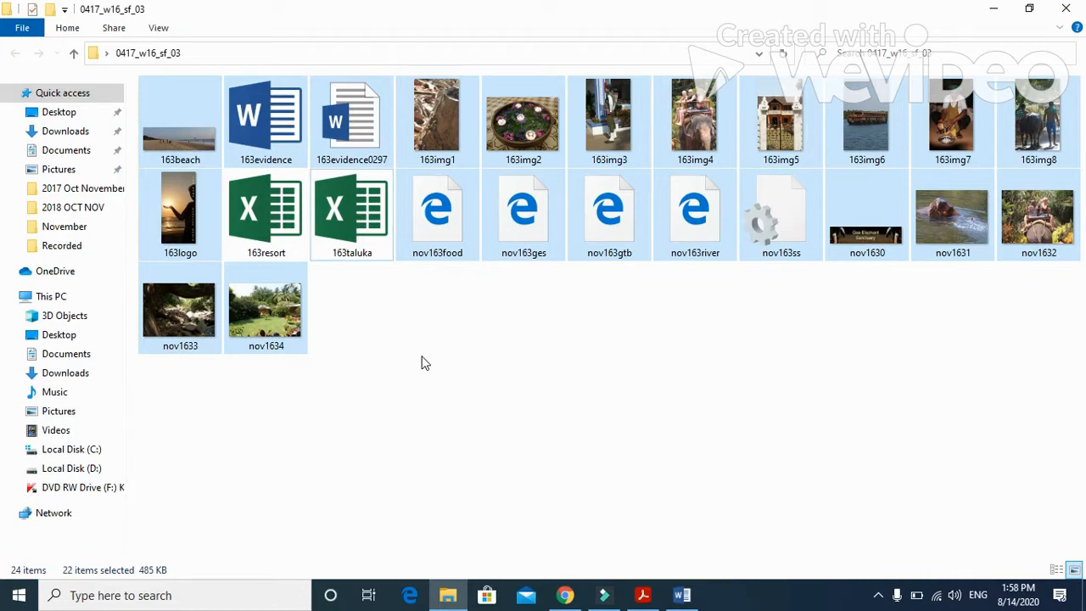
{"action": "right_click", "coordinate": [275, 124]}
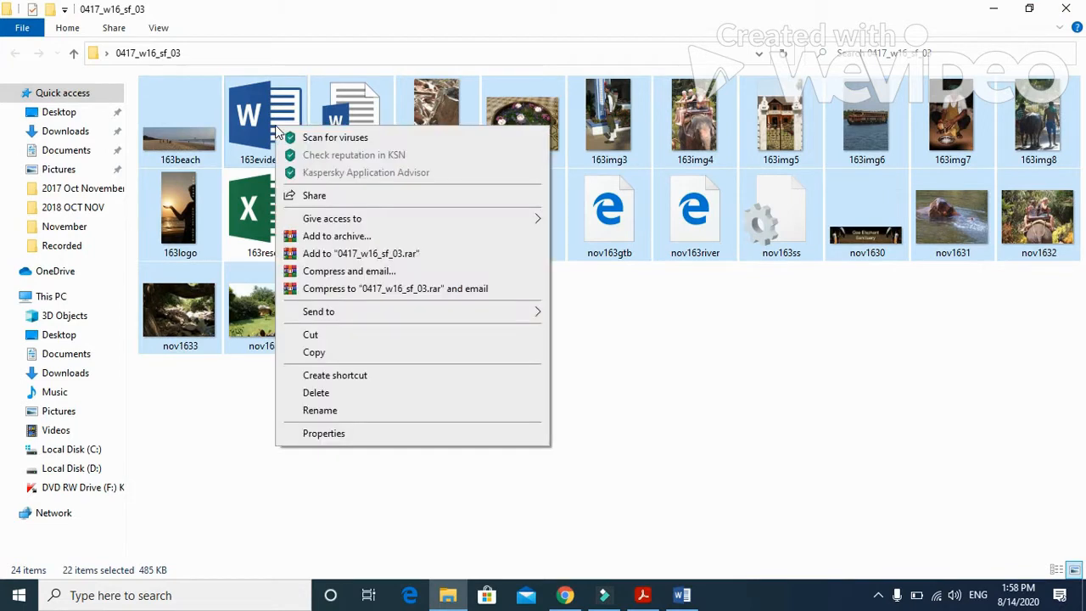
{"action": "left_click", "coordinate": [836, 431]}
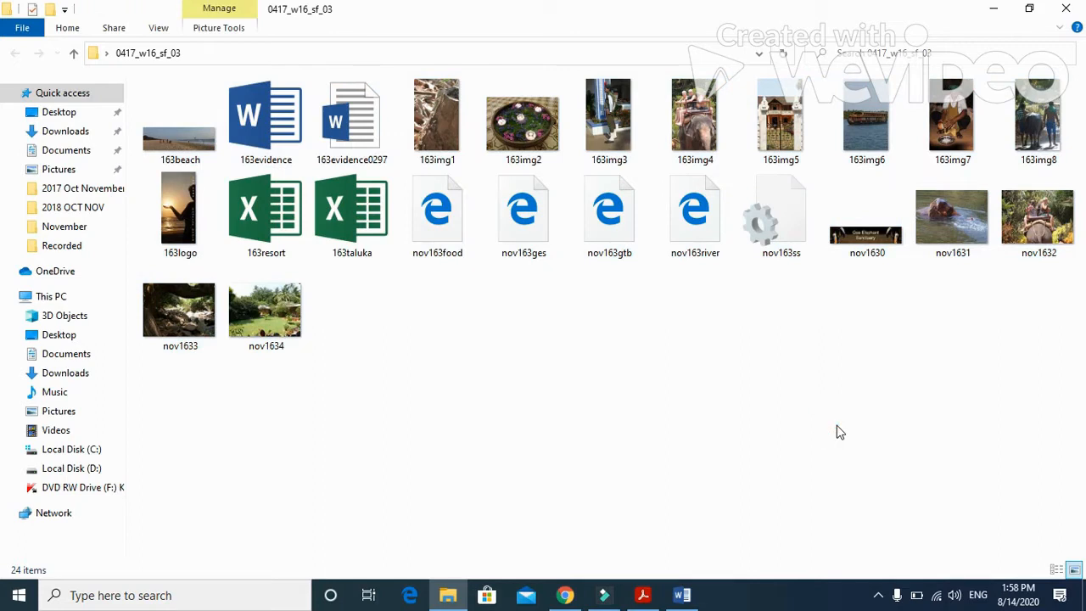
Step: Copy all files in the source folder except 163evidence, 163evidence0297, 163resort and 163taluka
{"action": "key", "text": "ctrl+a"}
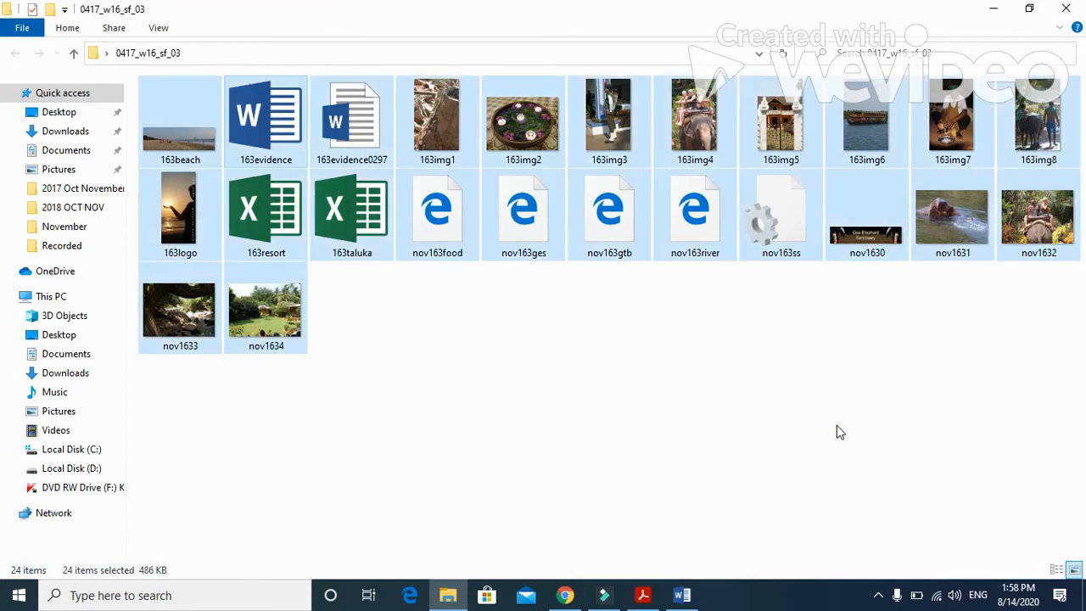
{"action": "left_click", "coordinate": [334, 207], "text": "ctrl"}
{"action": "left_click", "coordinate": [268, 202], "text": "ctrl"}
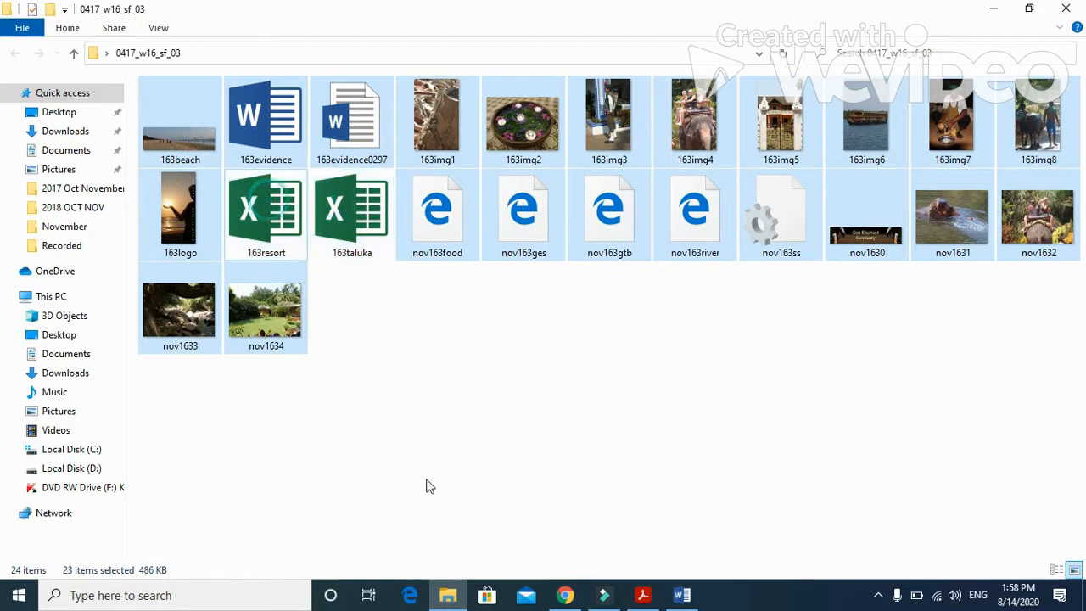
{"action": "left_click", "coordinate": [351, 123], "text": "ctrl"}
{"action": "left_click", "coordinate": [265, 123], "text": "ctrl"}
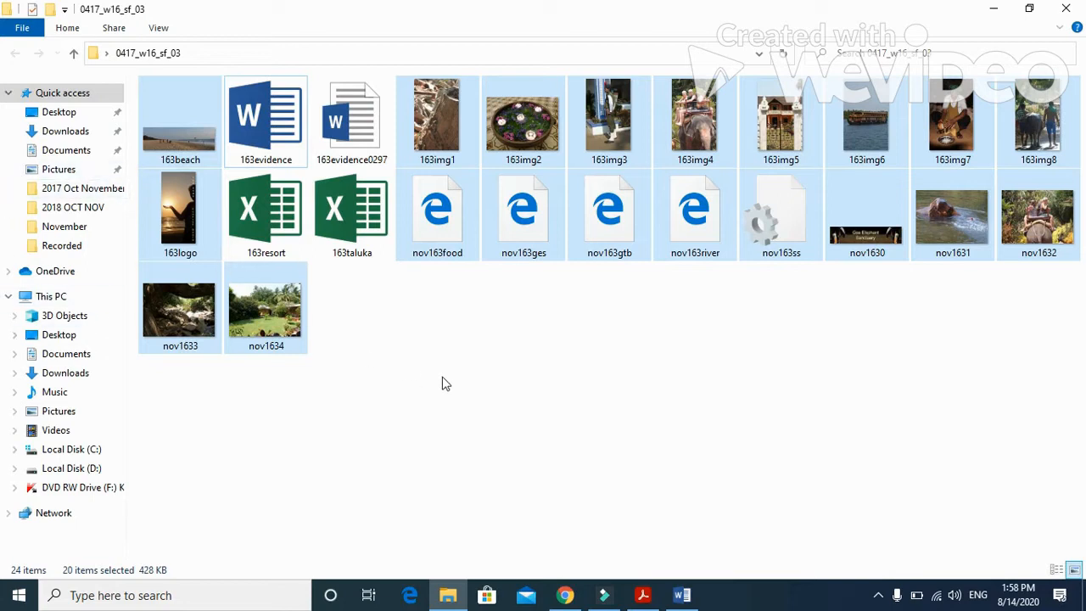
{"action": "right_click", "coordinate": [534, 123]}
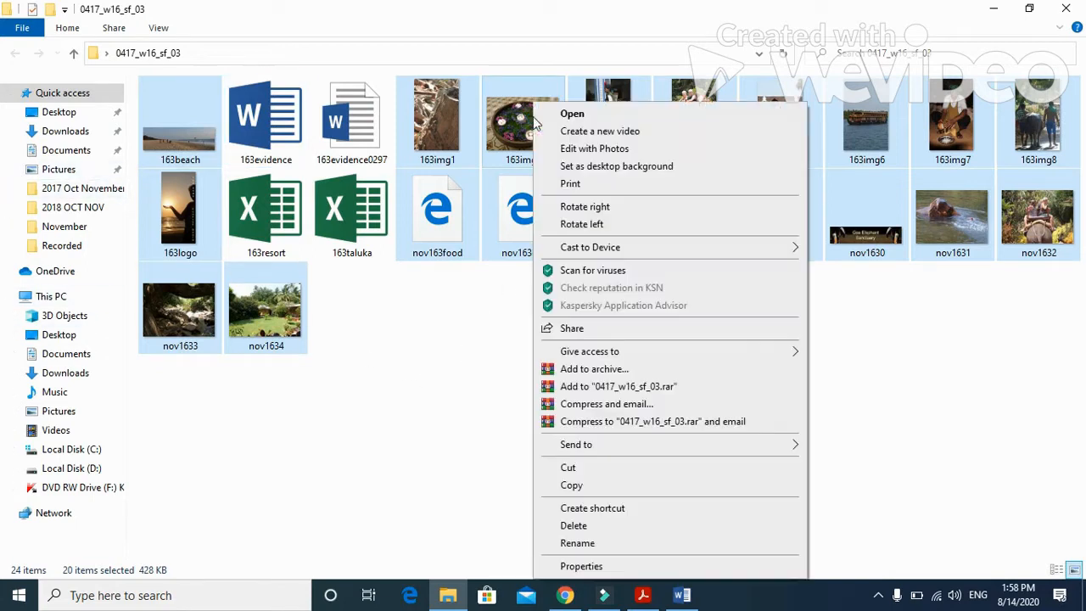
{"action": "left_click", "coordinate": [589, 486]}
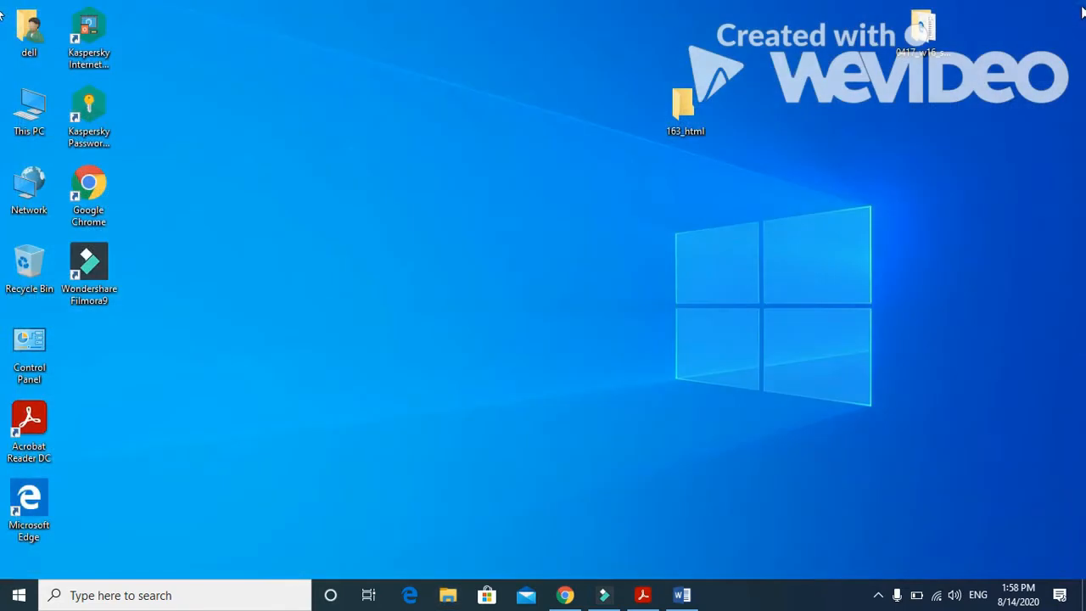
Step: Paste the copied files into the 163_html folder on the desktop and clear the selection
{"action": "double_click", "coordinate": [684, 106]}
{"action": "right_click", "coordinate": [605, 213]}
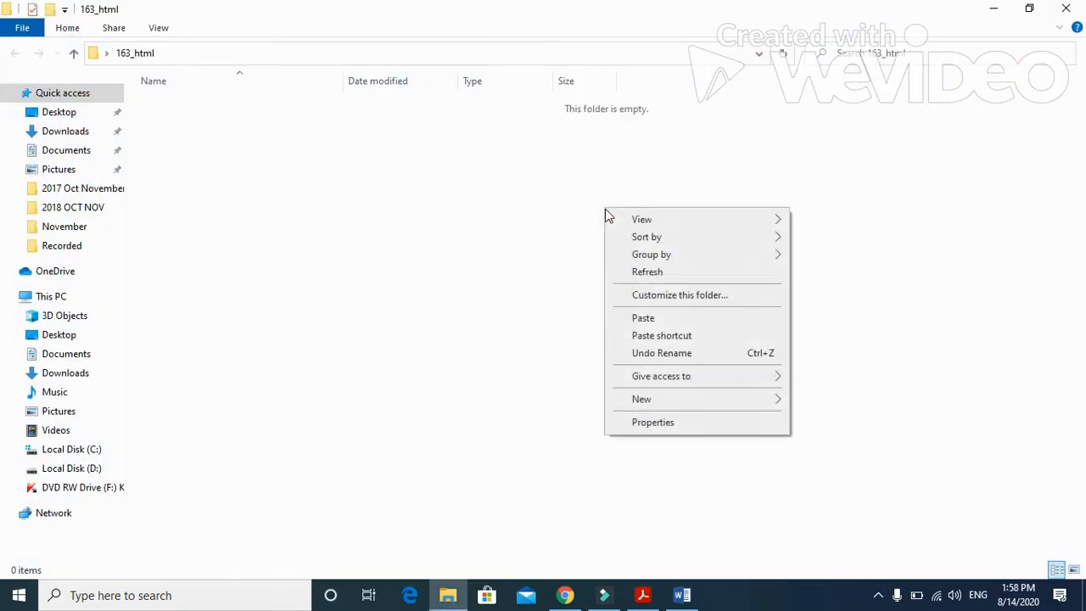
{"action": "left_click", "coordinate": [653, 316]}
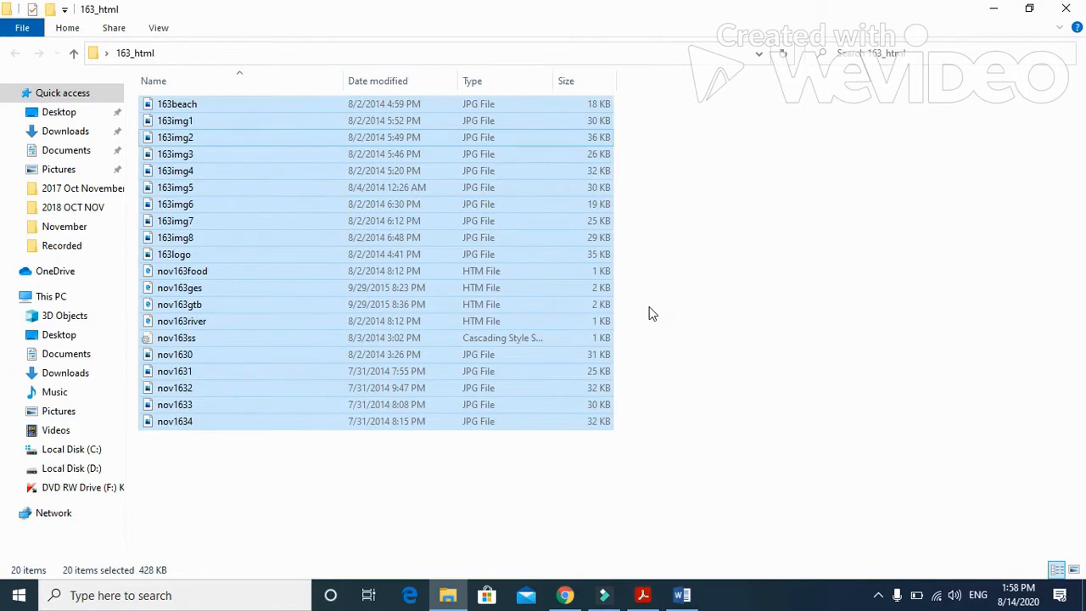
{"action": "left_click", "coordinate": [683, 309]}
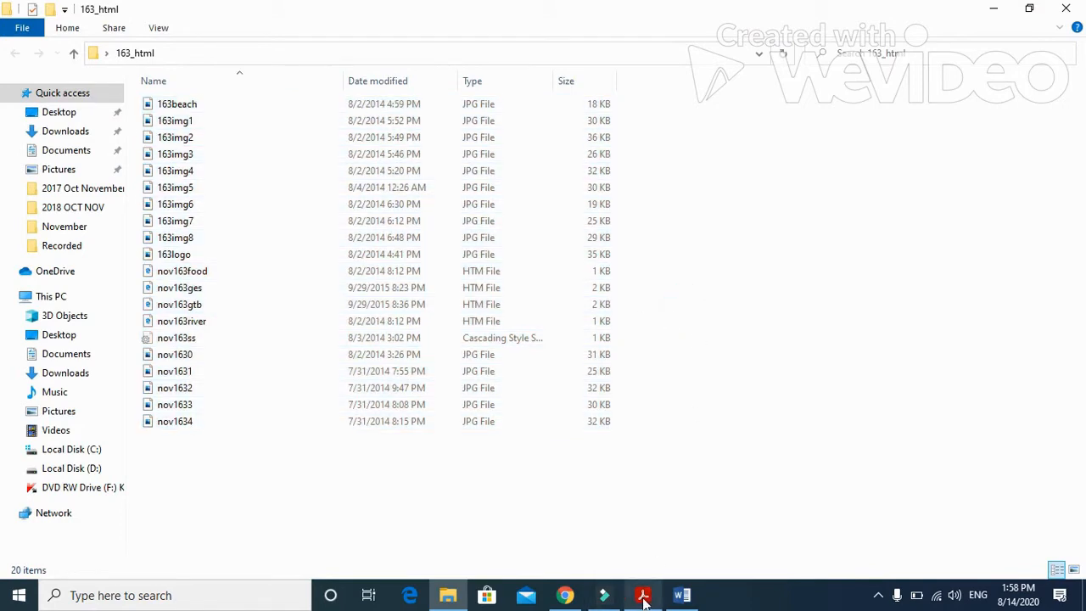
Step: Switch back to the exam paper in Acrobat Reader and read question 1 on evaluating the supplied web pages' markup
{"action": "left_click", "coordinate": [643, 601]}
{"action": "scroll", "coordinate": [514, 473], "scroll_direction": "down", "scroll_amount": 8}
{"action": "scroll", "coordinate": [513, 469], "scroll_direction": "down", "scroll_amount": 5}
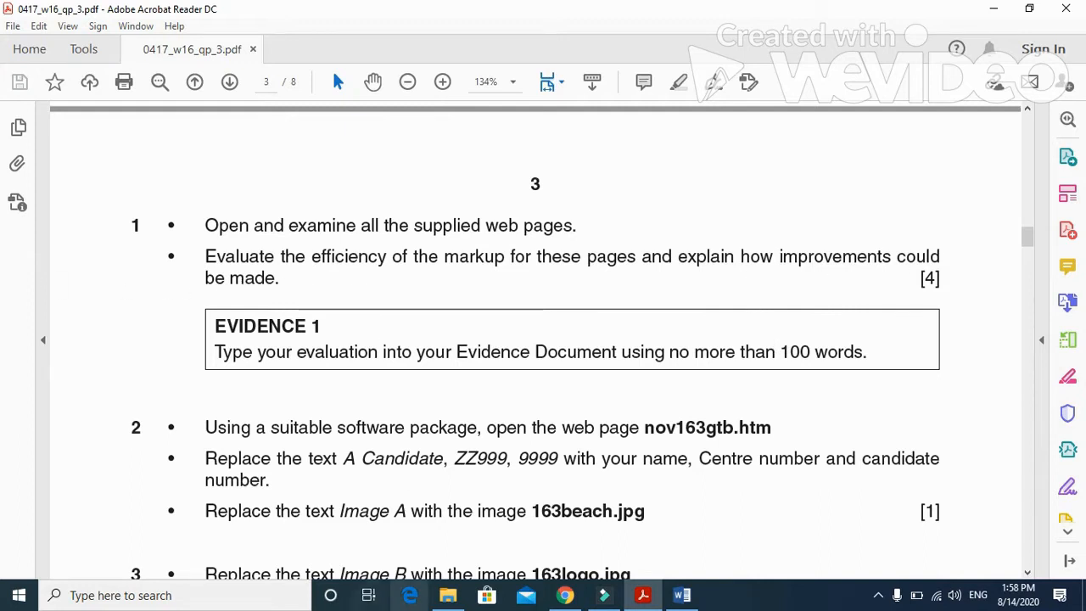
Step: Launch Microsoft Office FrontPage 2003 and open the nov163food page from the 163_html folder on the desktop
{"action": "left_click", "coordinate": [109, 599]}
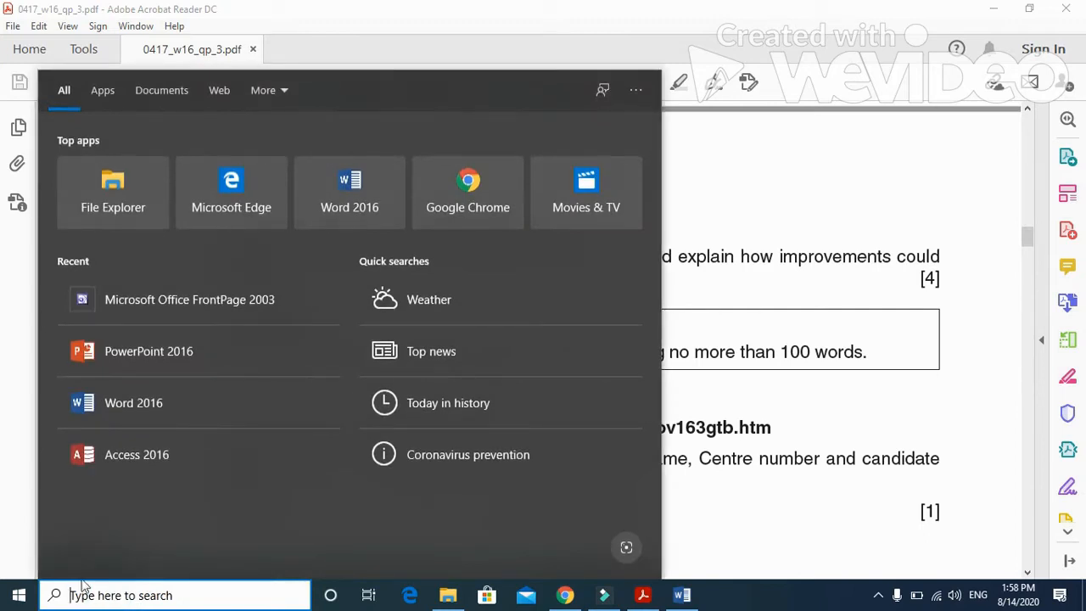
{"action": "left_click", "coordinate": [257, 300]}
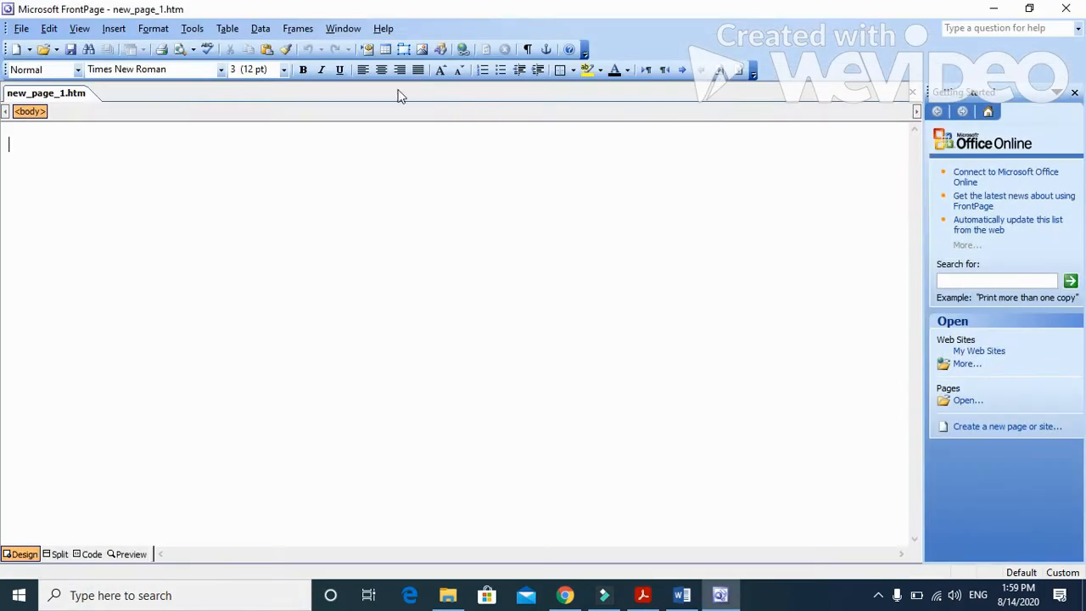
{"action": "left_click", "coordinate": [43, 49]}
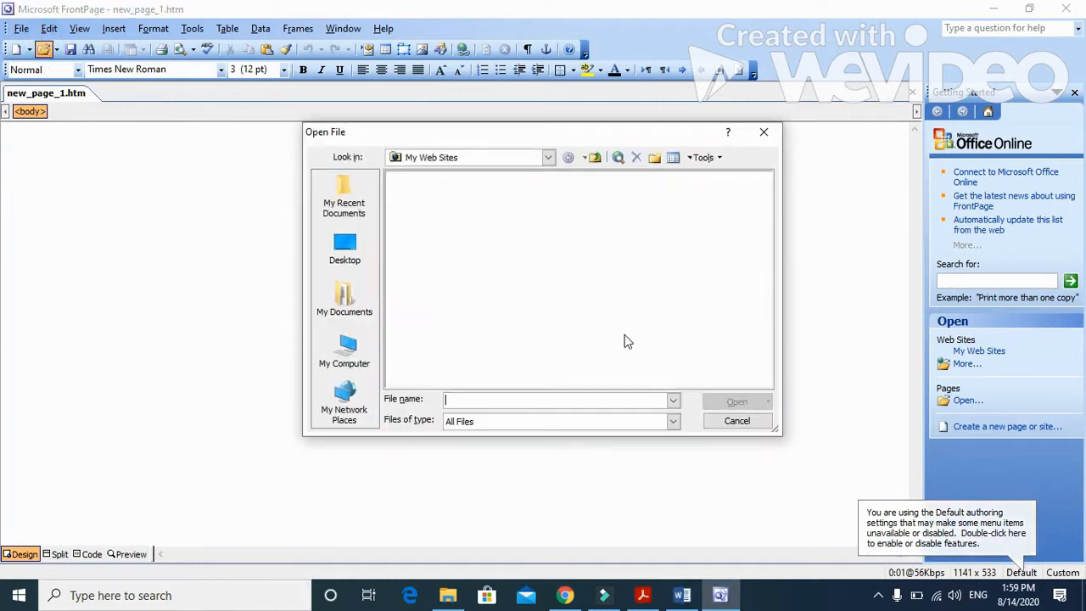
{"action": "left_click", "coordinate": [344, 250]}
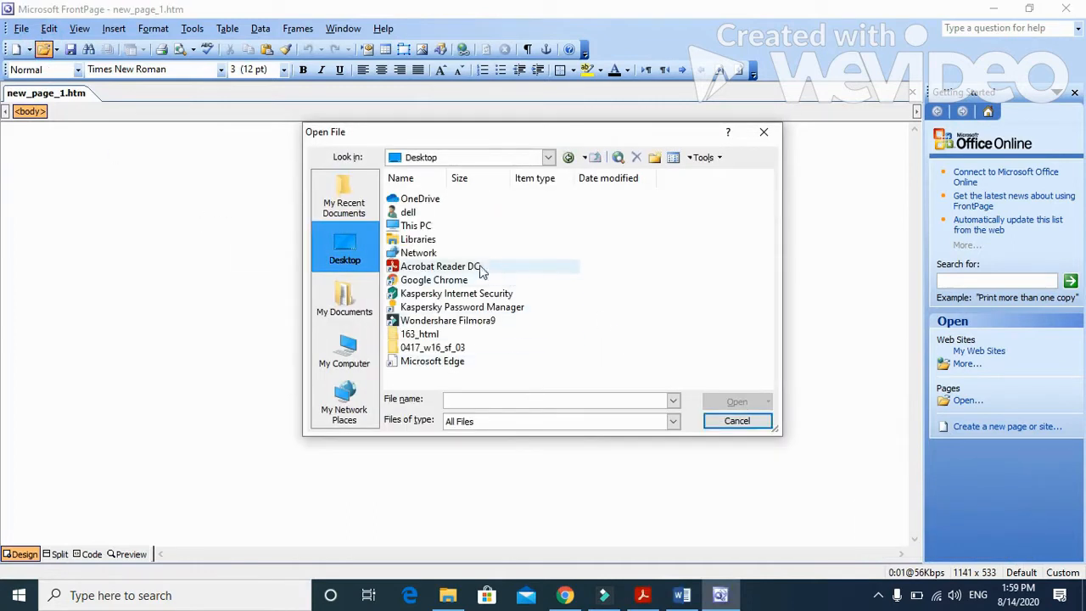
{"action": "double_click", "coordinate": [419, 333]}
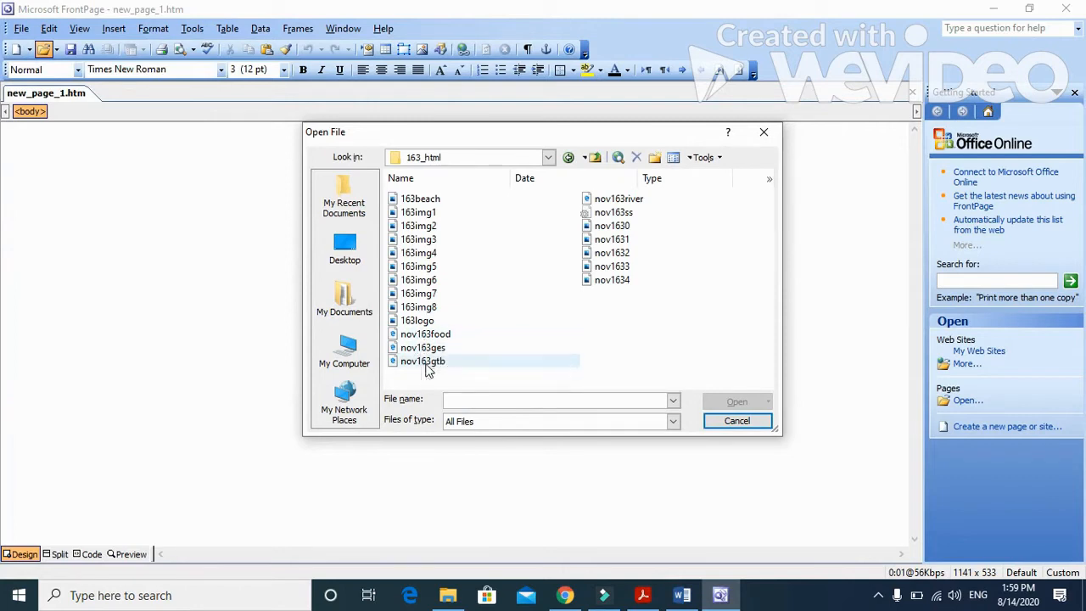
{"action": "left_click", "coordinate": [445, 335]}
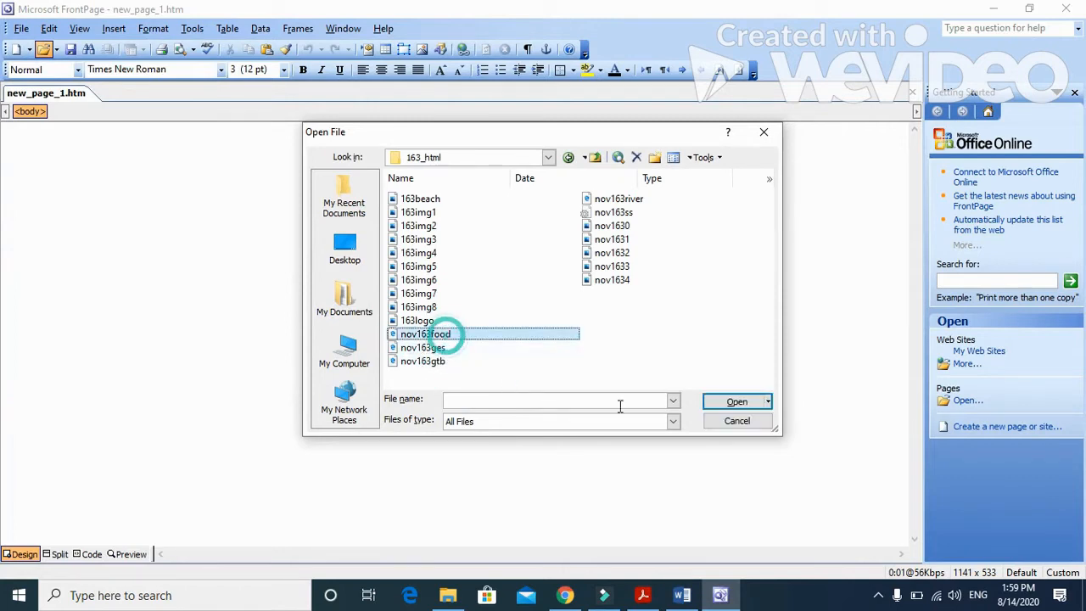
{"action": "left_click", "coordinate": [737, 404]}
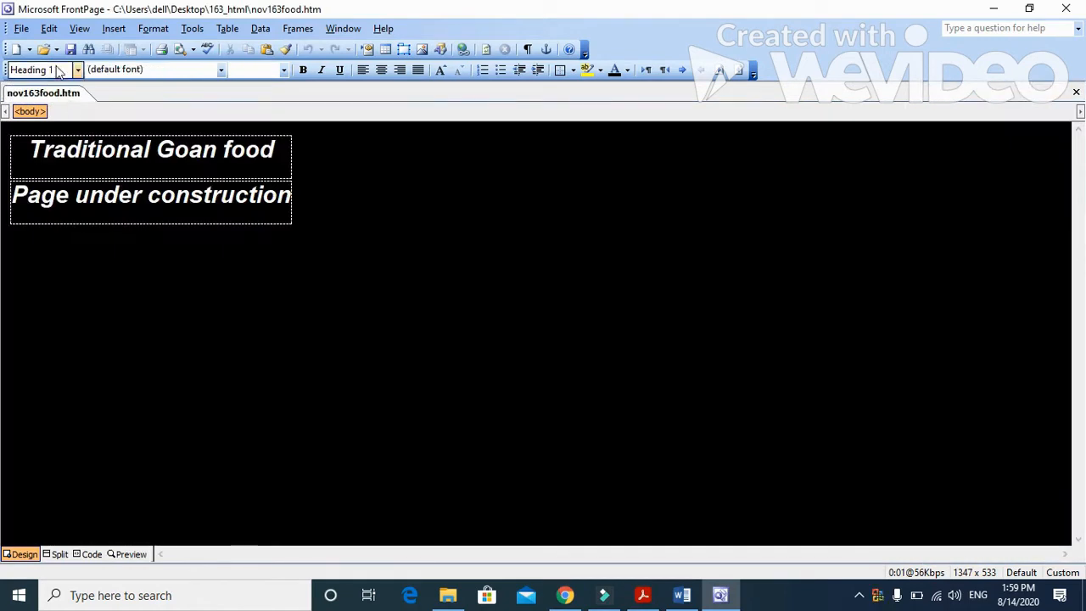
Step: Open the nov163ges, nov163gtb and nov163river pages from the 163_html folder as well
{"action": "left_click", "coordinate": [43, 49]}
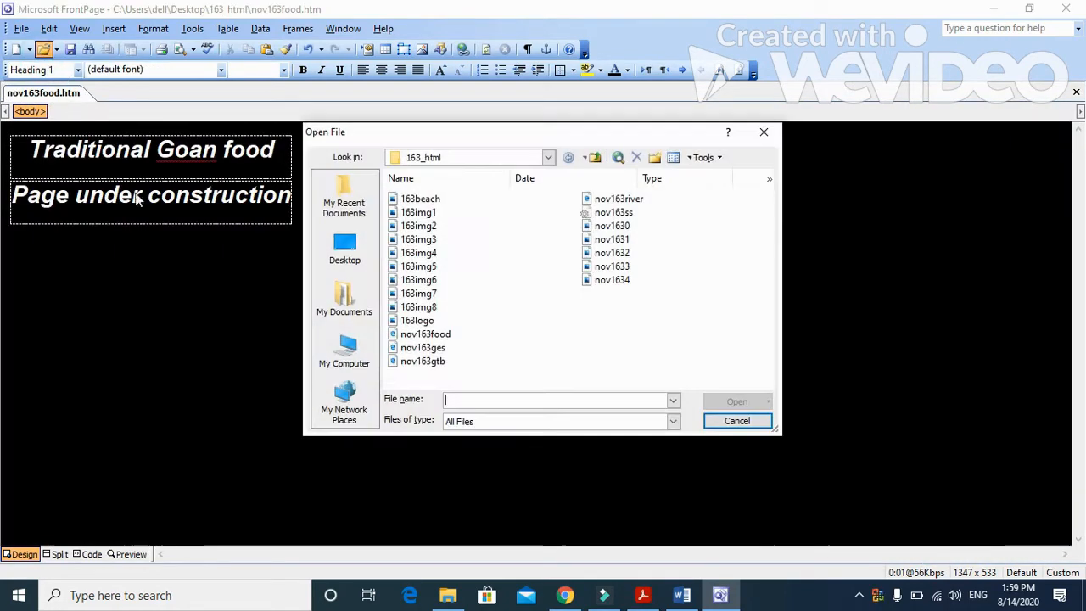
{"action": "left_click", "coordinate": [423, 347]}
{"action": "left_click", "coordinate": [737, 401]}
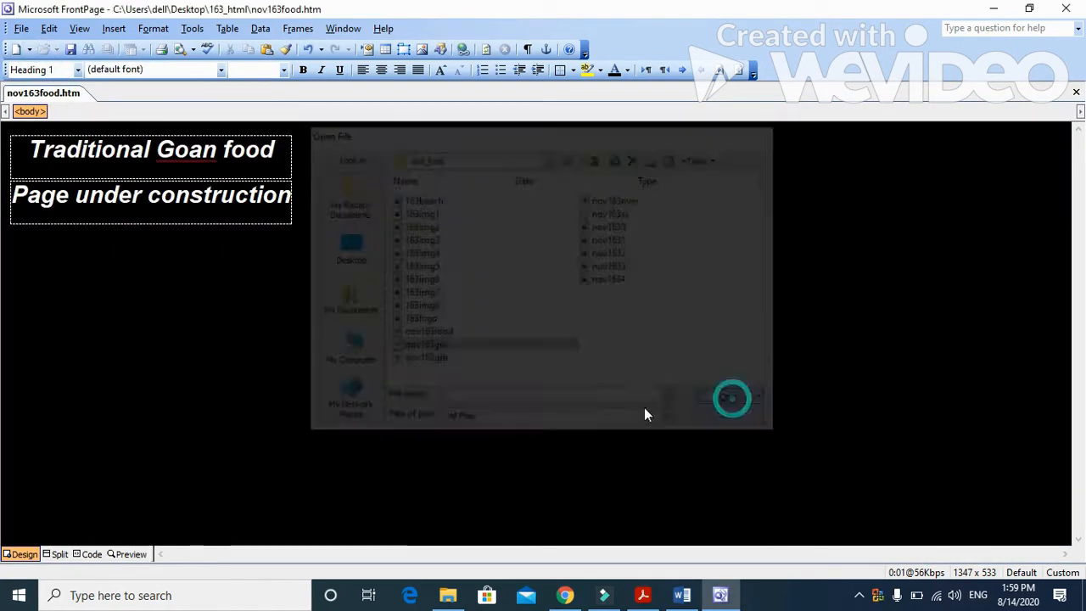
{"action": "left_click", "coordinate": [44, 50]}
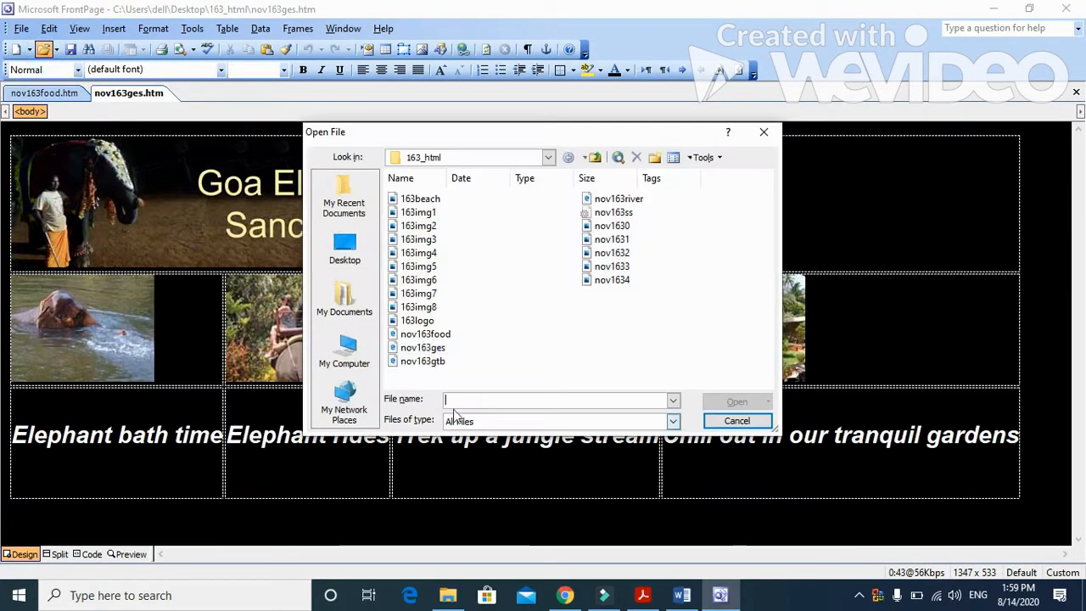
{"action": "left_click", "coordinate": [422, 361]}
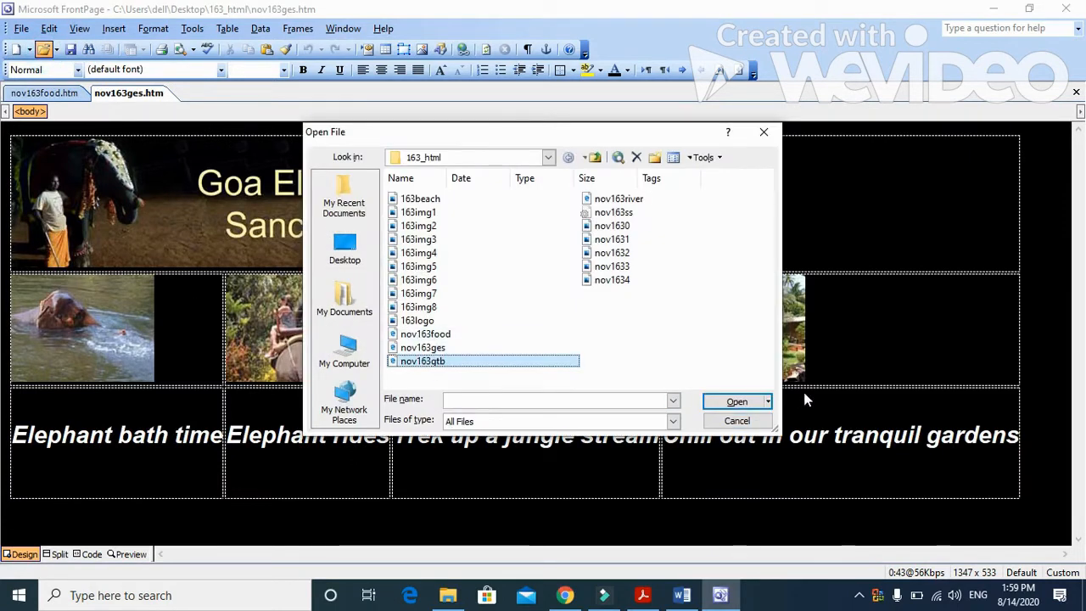
{"action": "left_click", "coordinate": [754, 403]}
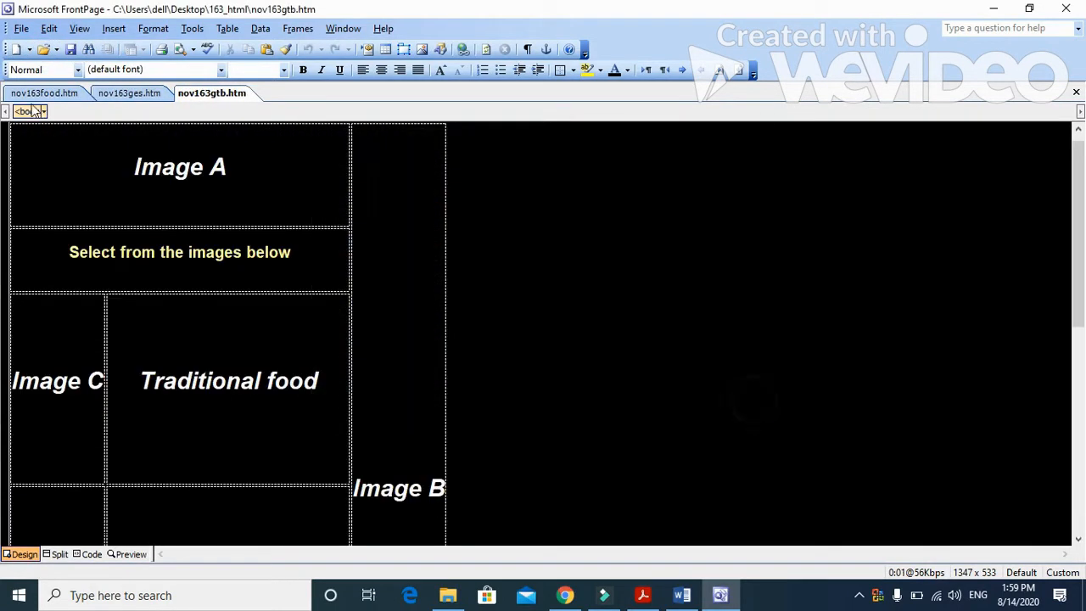
{"action": "left_click", "coordinate": [43, 50]}
{"action": "left_click", "coordinate": [621, 200]}
{"action": "left_click", "coordinate": [732, 404]}
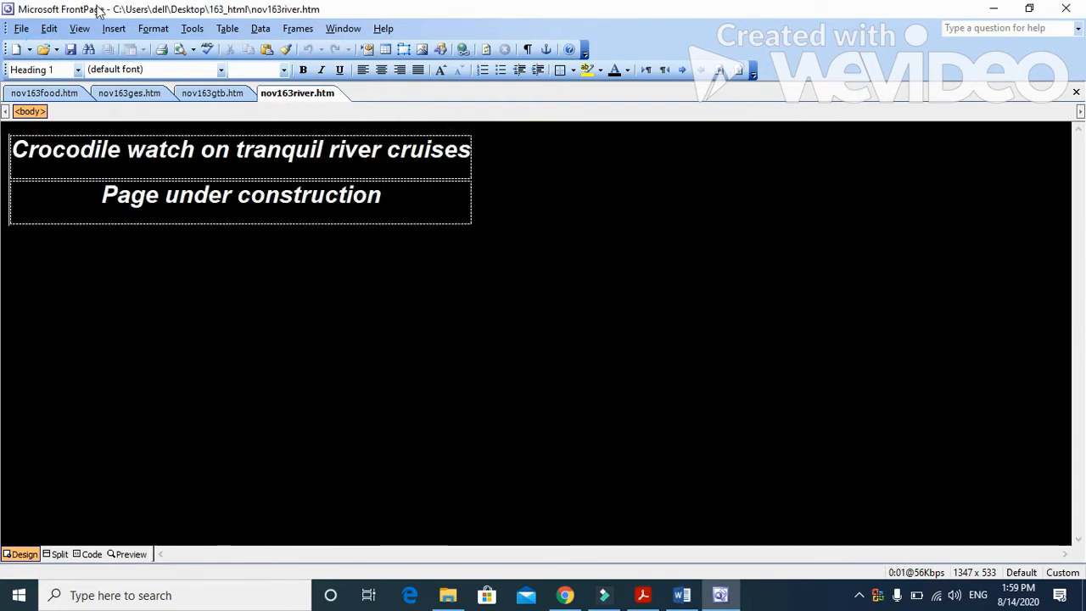
Step: Examine the HTML code of the nov163river, nov163gtb, nov163ges and nov163food pages
{"action": "left_click", "coordinate": [87, 554]}
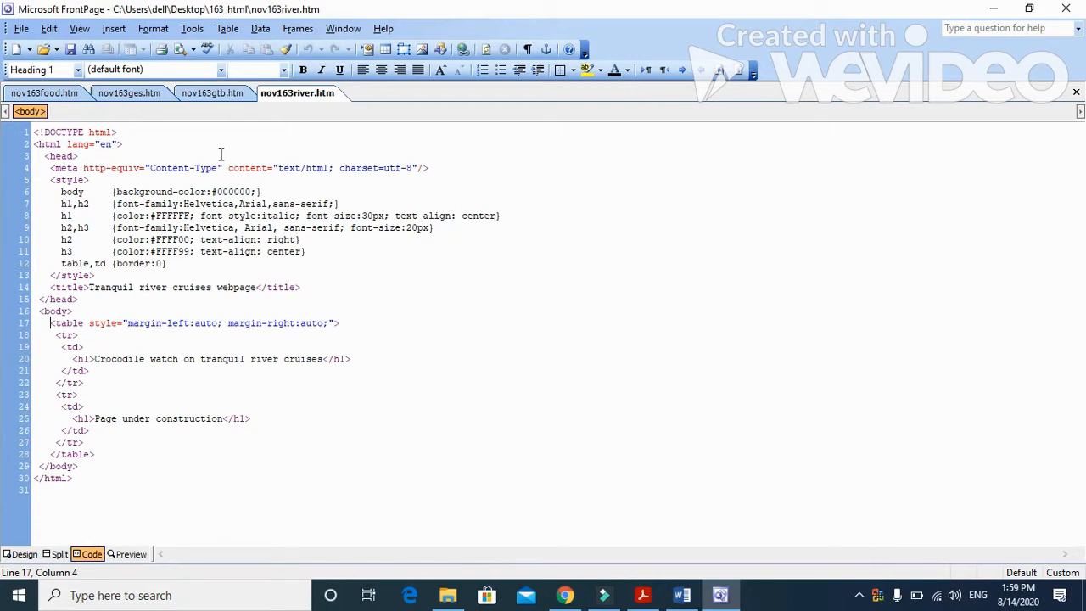
{"action": "left_click", "coordinate": [211, 93]}
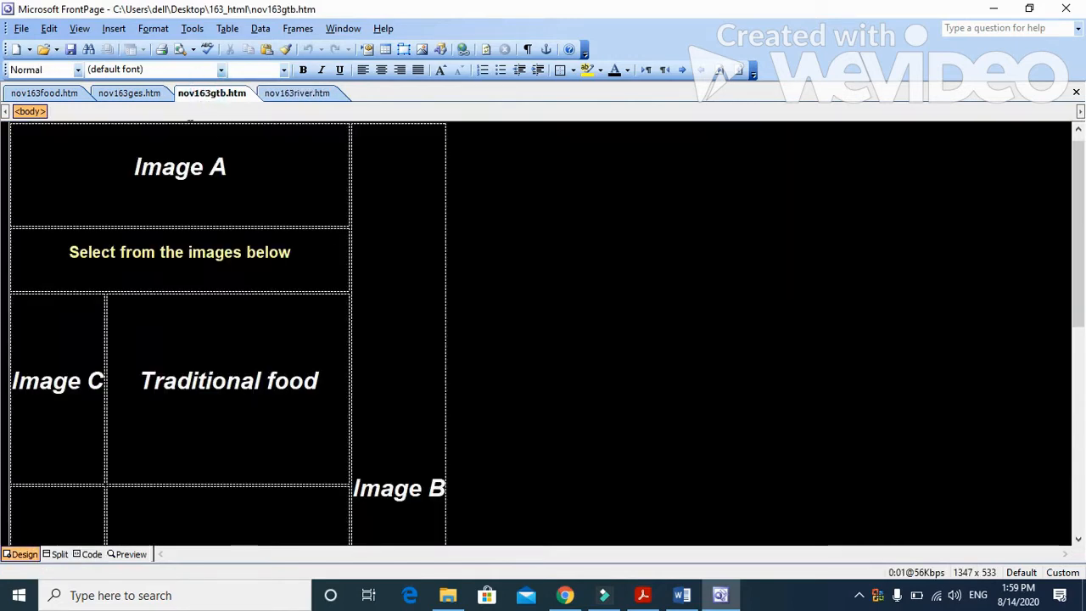
{"action": "left_click", "coordinate": [90, 554]}
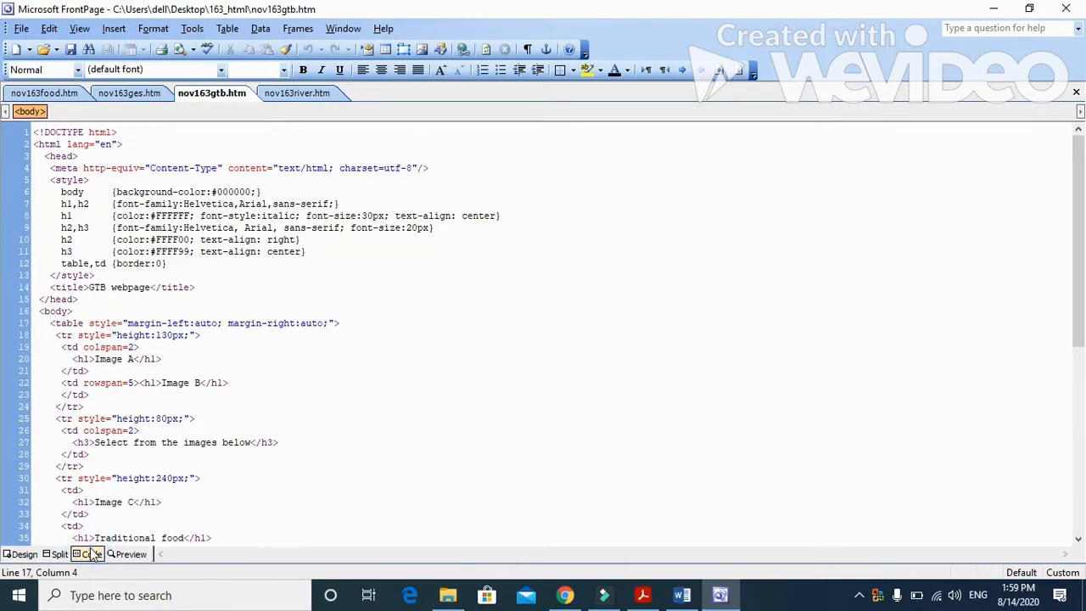
{"action": "left_click", "coordinate": [131, 94]}
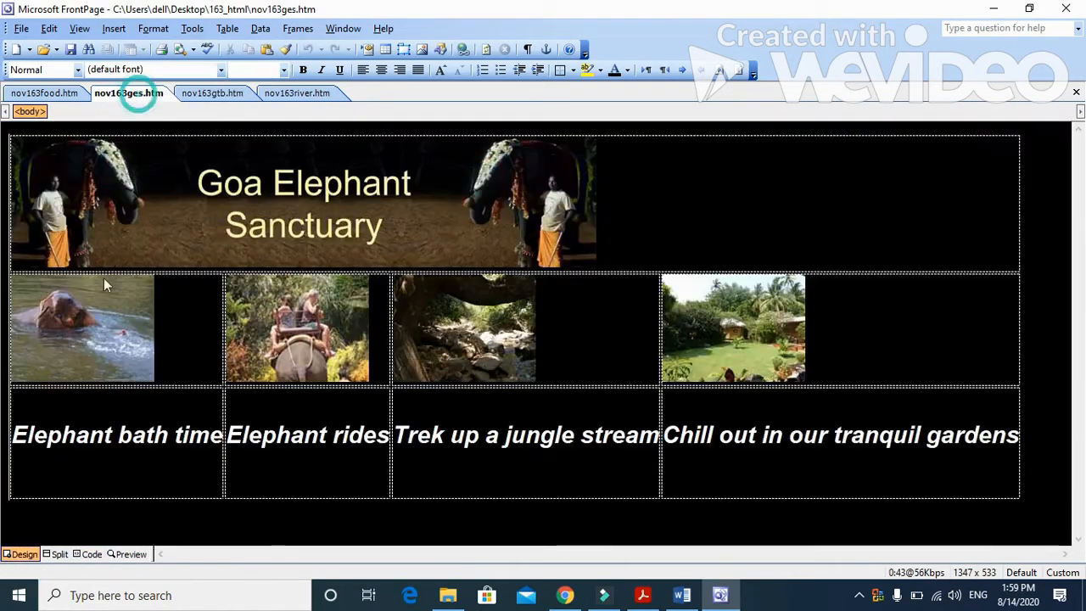
{"action": "left_click", "coordinate": [90, 554]}
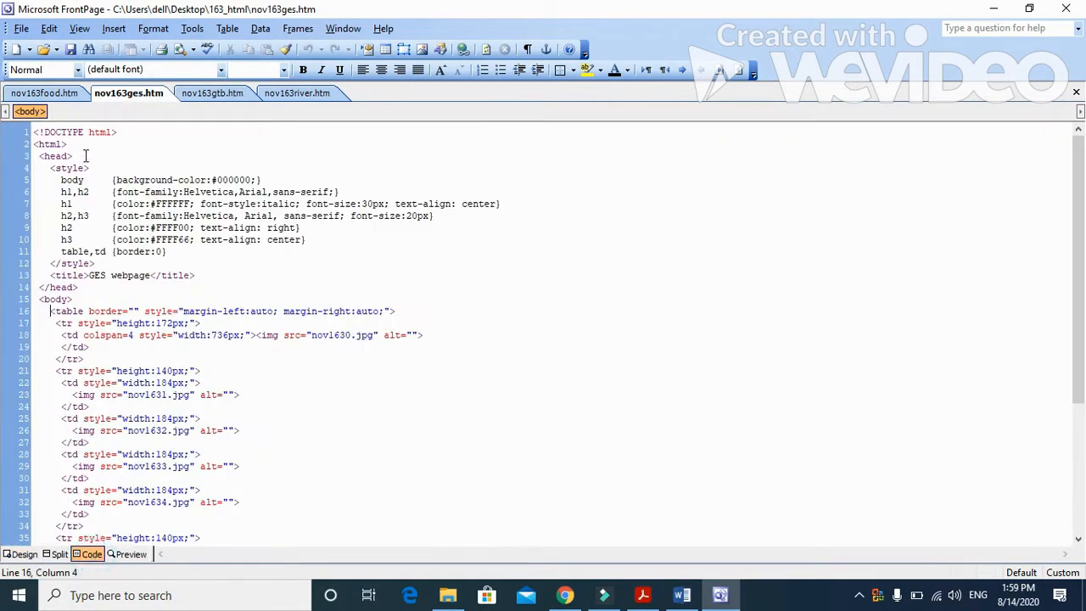
{"action": "left_click", "coordinate": [66, 92]}
{"action": "left_click", "coordinate": [86, 556]}
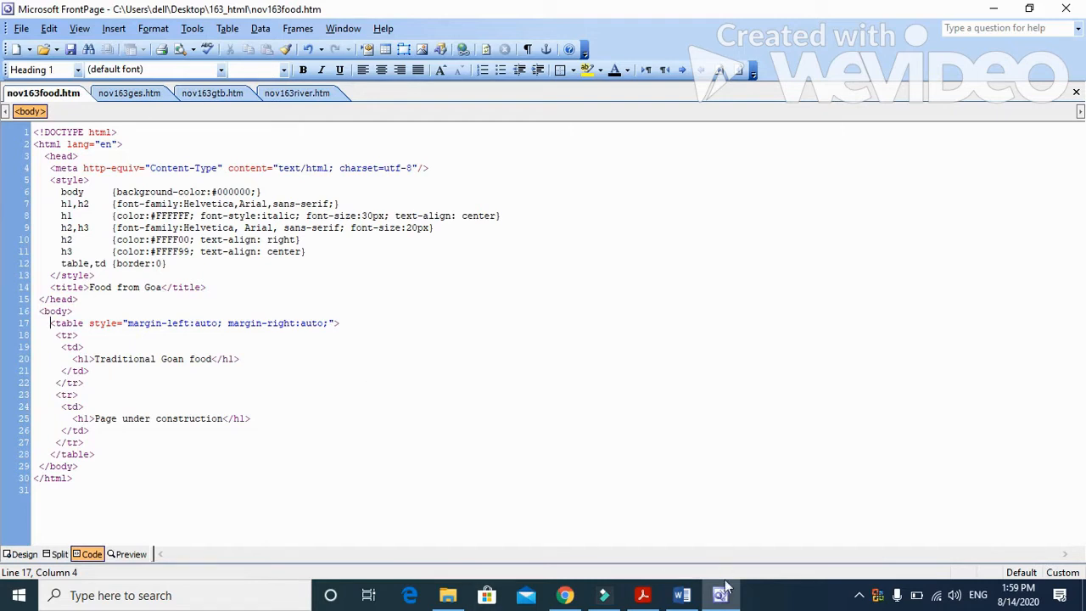
Step: After rechecking question 1 in Acrobat Reader, replace the Evidence 1 placeholder in the Word evidence document with "Internal styles not efficient", spelled correctly
{"action": "left_click", "coordinate": [642, 594]}
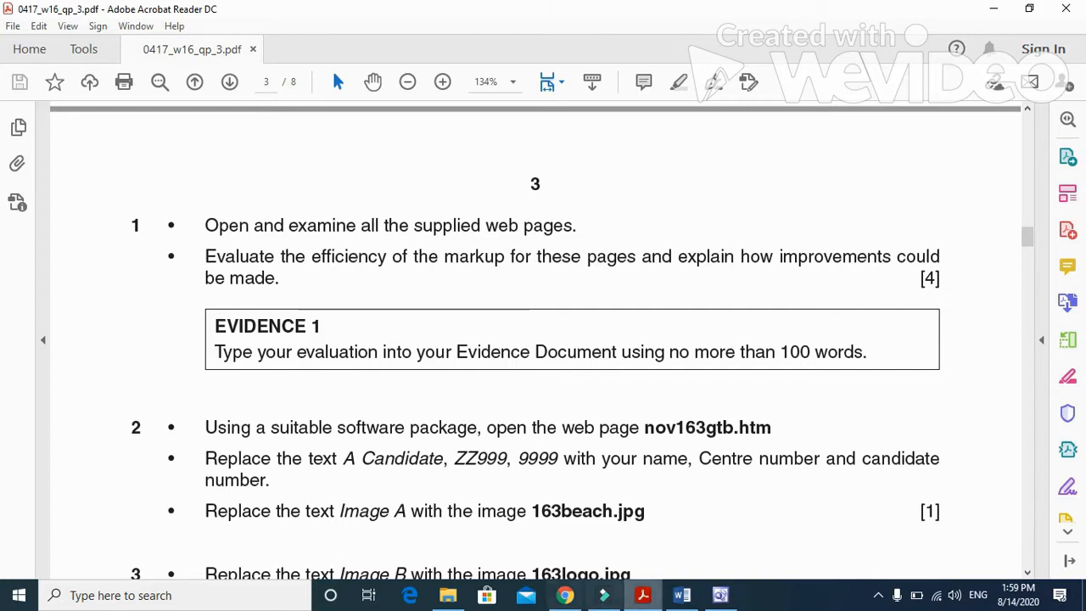
{"action": "left_click", "coordinate": [683, 595]}
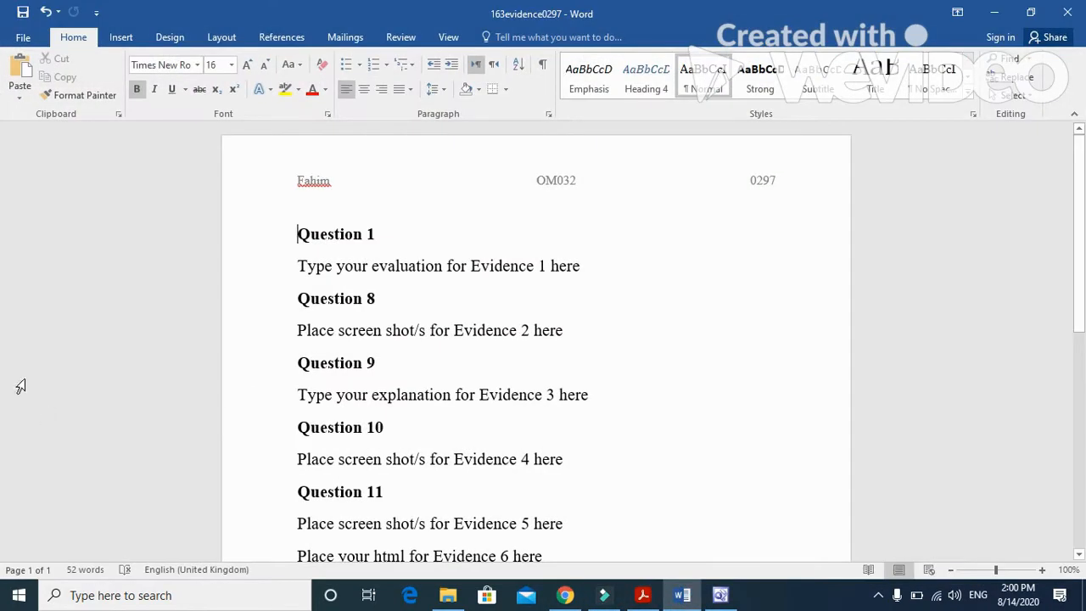
{"action": "left_click_drag", "start_coordinate": [583, 264], "coordinate": [298, 284]}
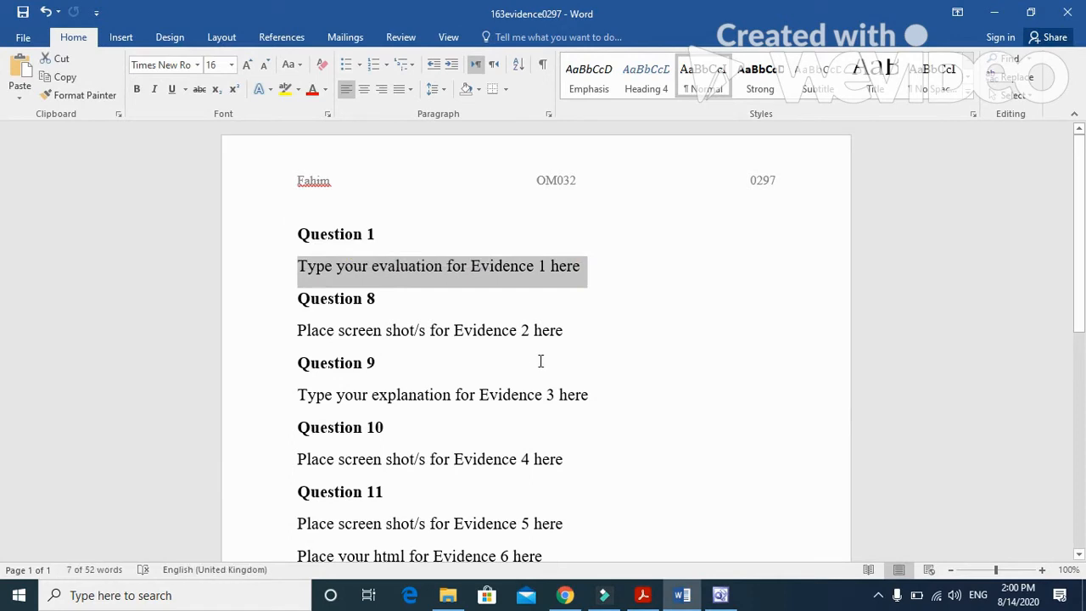
{"action": "type", "text": "in"}
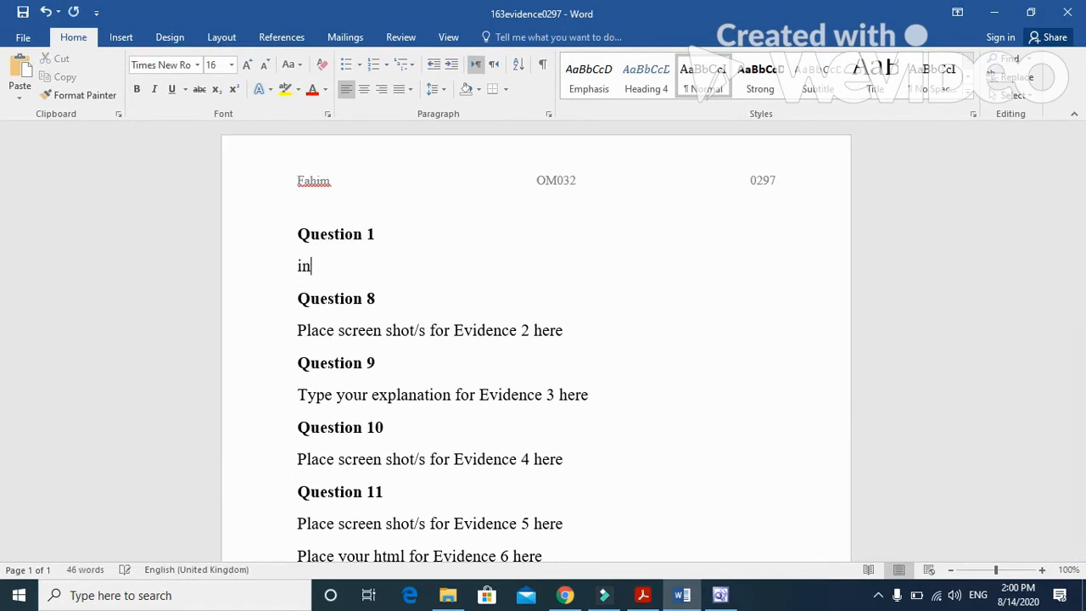
{"action": "type", "text": "ternal styles not e"}
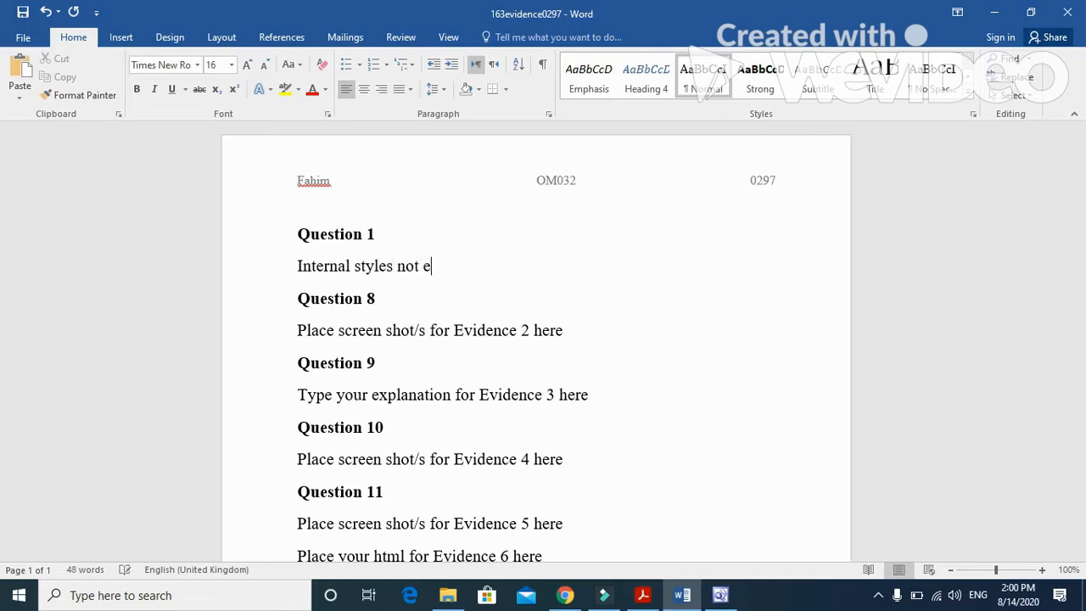
{"action": "type", "text": "ffieceint"}
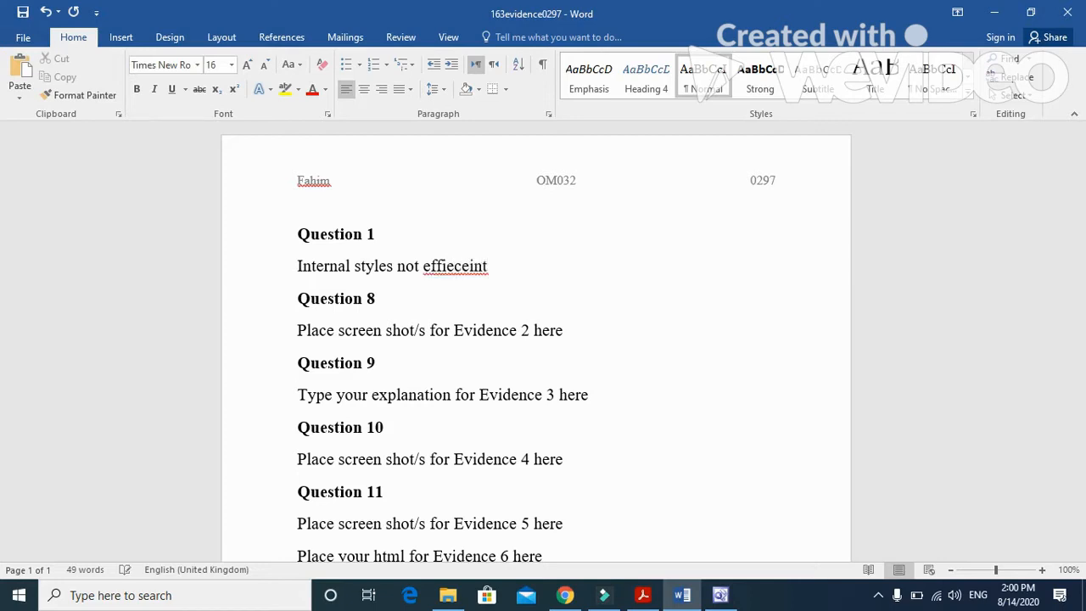
{"action": "right_click", "coordinate": [471, 268]}
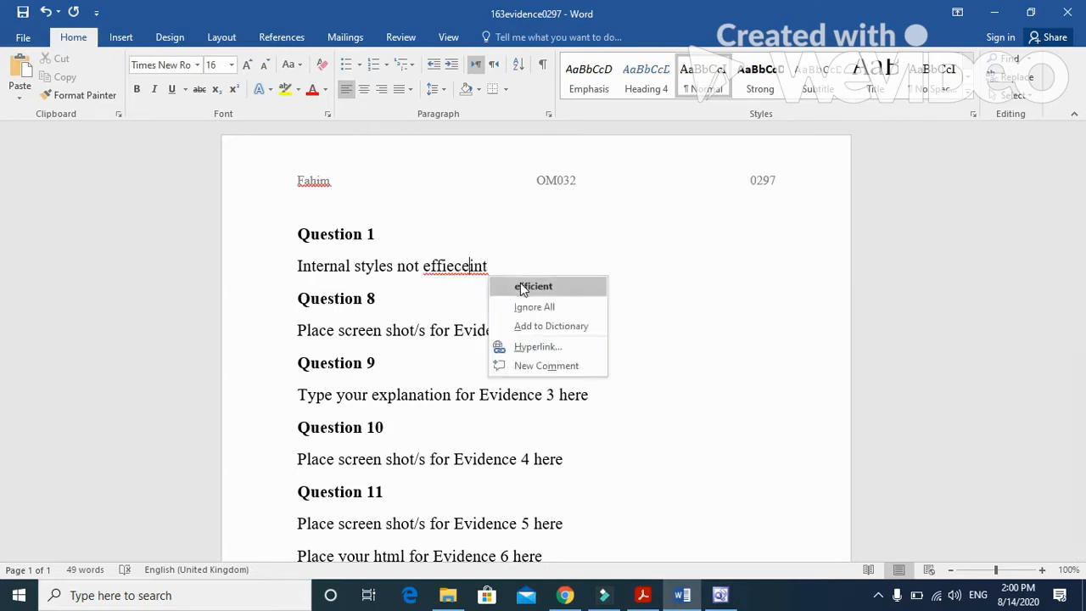
{"action": "left_click", "coordinate": [523, 288]}
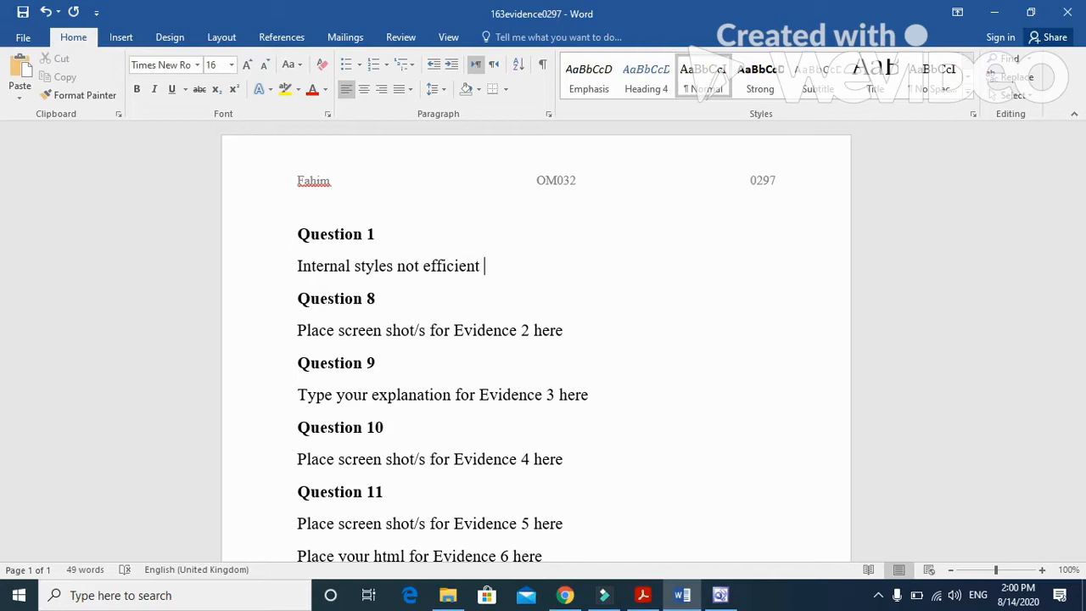
Step: Complete the first evaluation sentence with "for all these webpages"
{"action": "type", "text": "for all these webpages"}
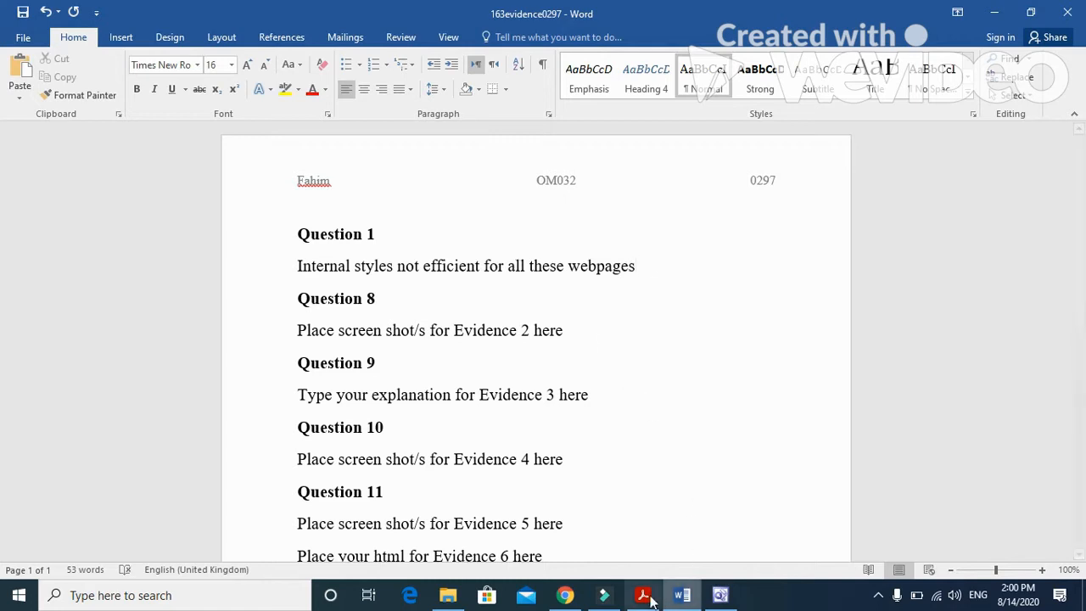
Step: Recheck the food page's code in FrontPage, and add a new line in Word reading "Replace the internal styles with an attached stylesheet"
{"action": "left_click", "coordinate": [719, 595]}
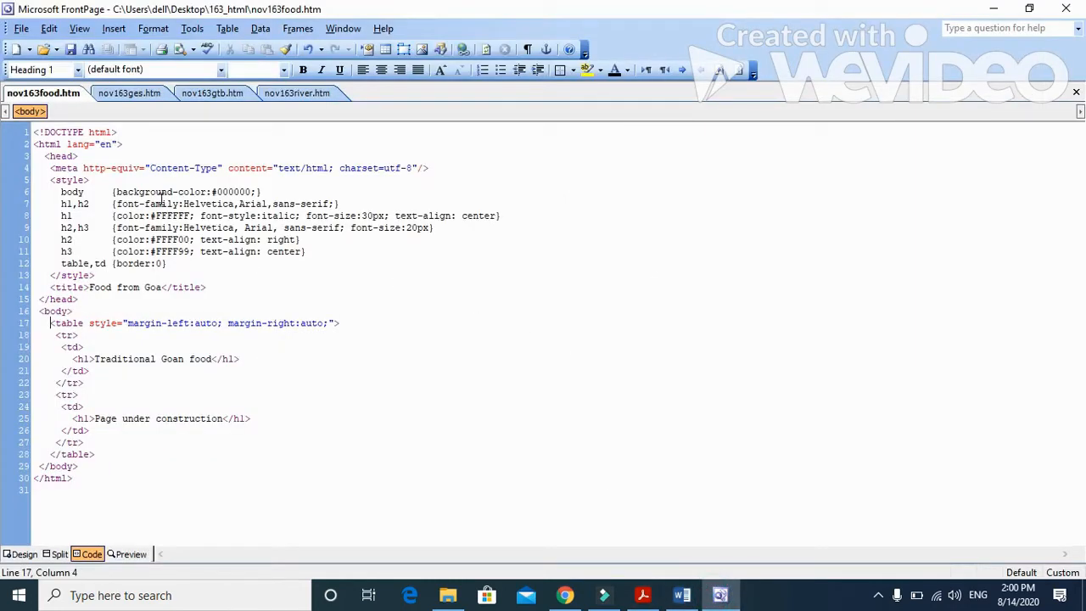
{"action": "left_click", "coordinate": [681, 595]}
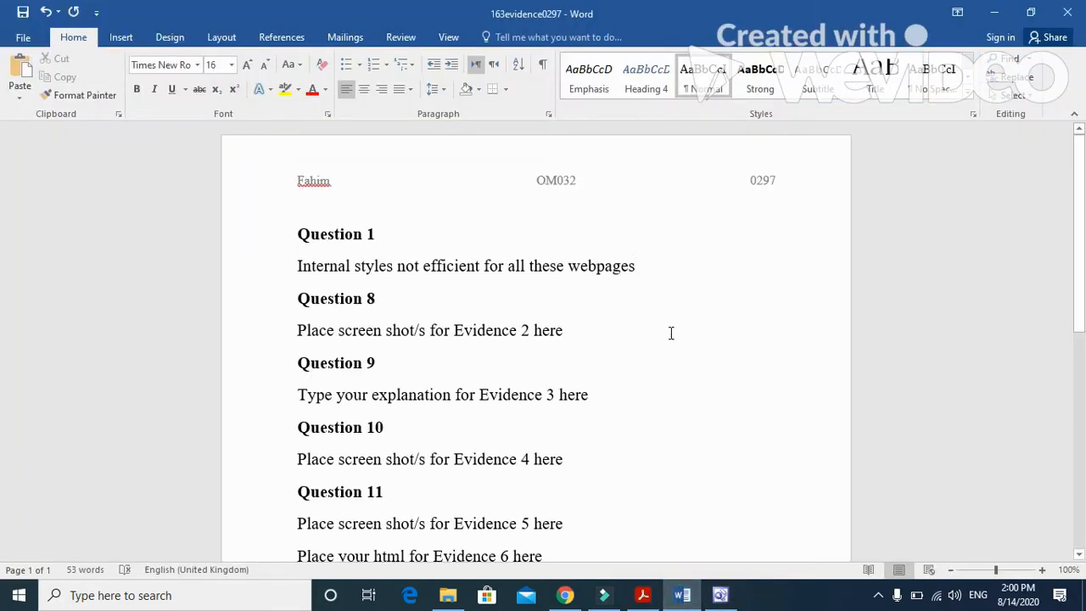
{"action": "key", "text": "Return"}
{"action": "type", "text": "r"}
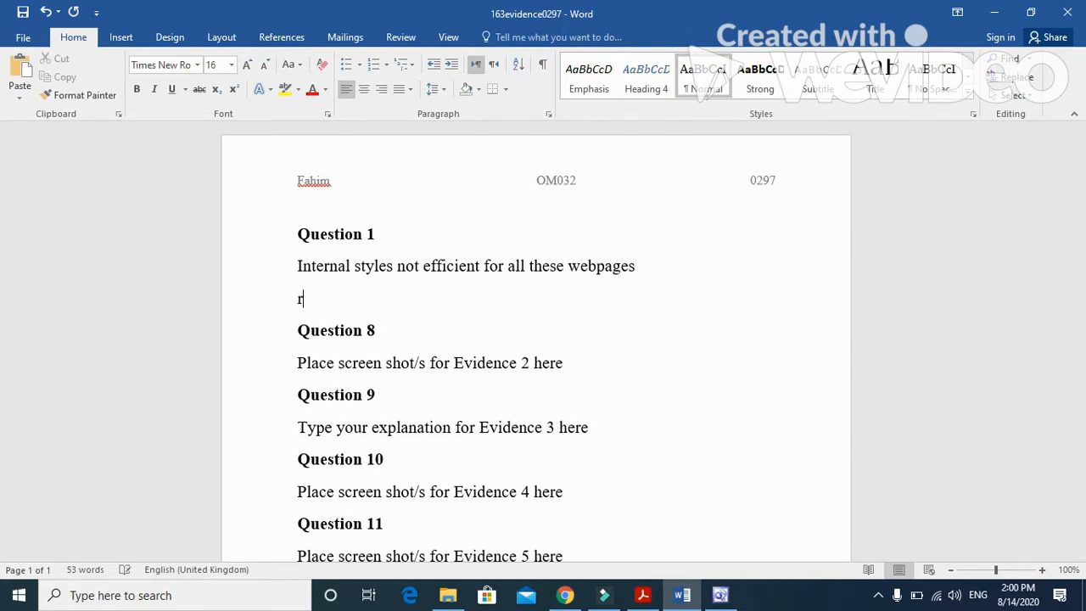
{"action": "type", "text": "eplace the internal sty"}
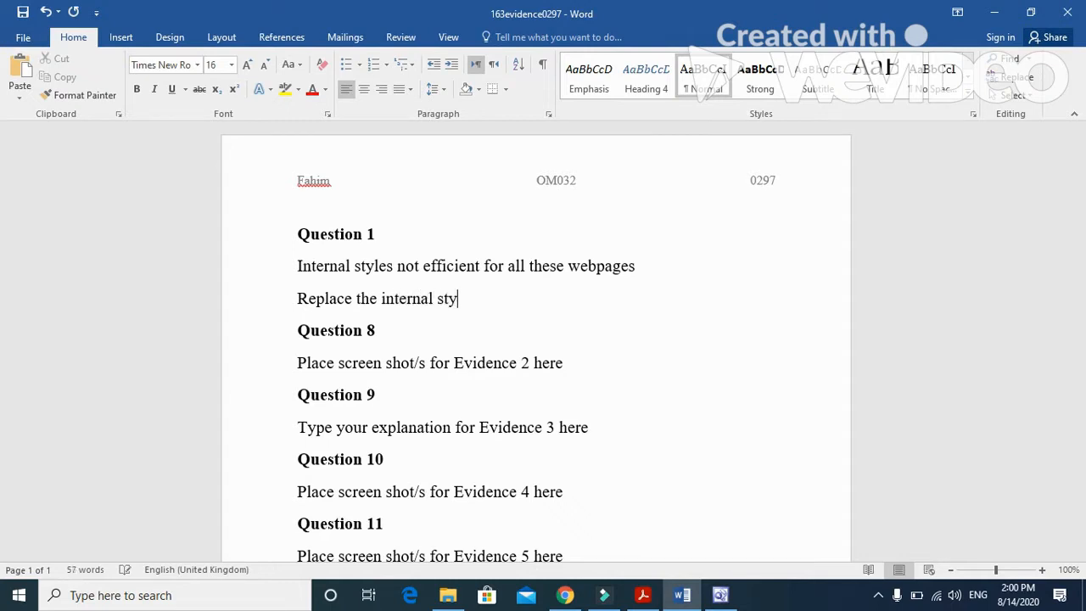
{"action": "type", "text": "les with an atta"}
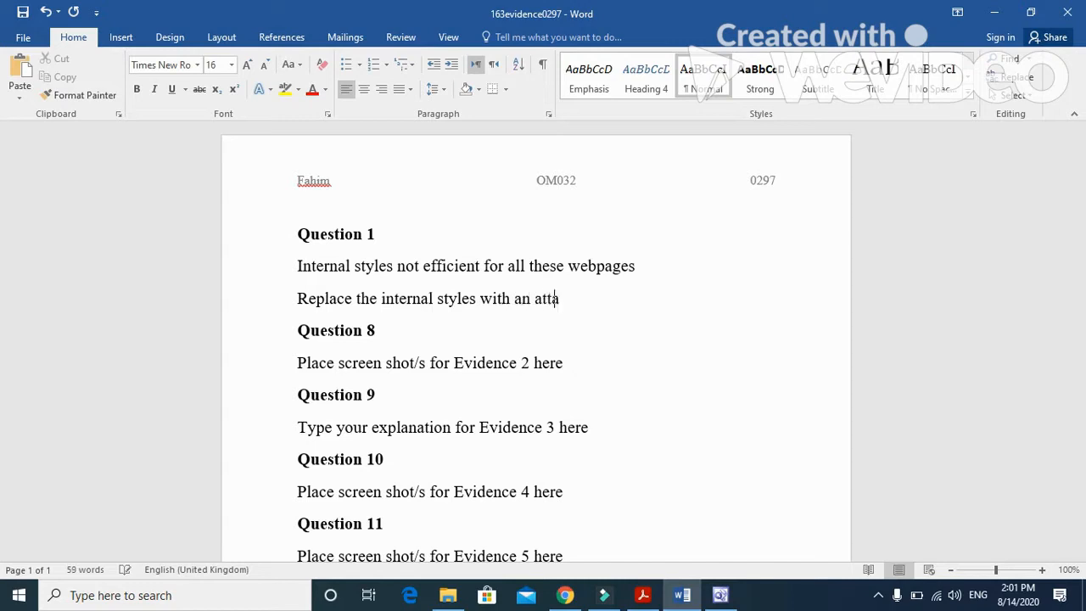
{"action": "type", "text": "ched stylesheet"}
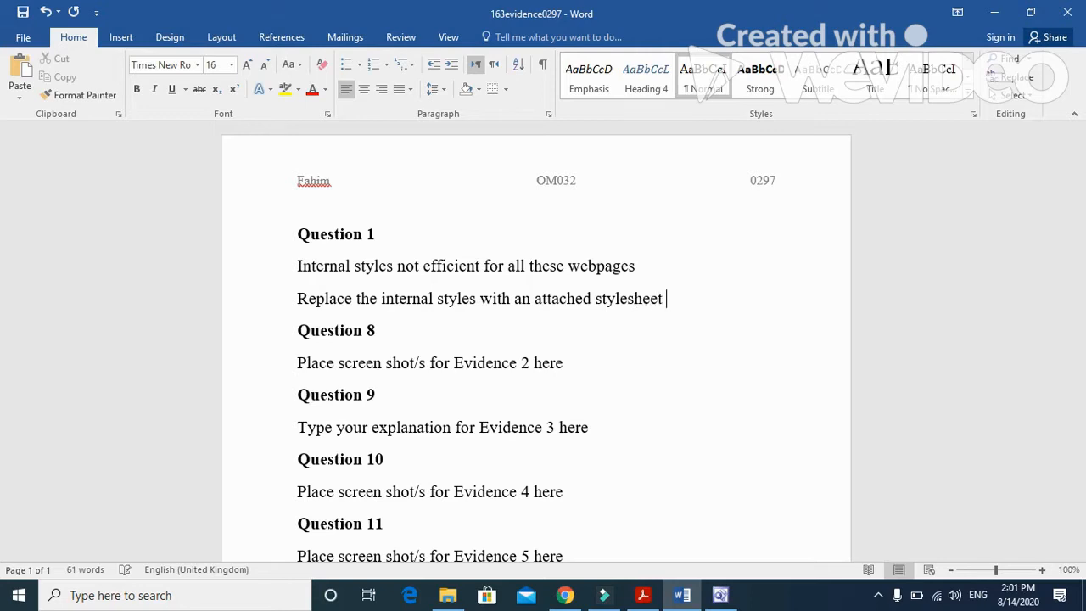
{"action": "type", "text": " only have to e"}
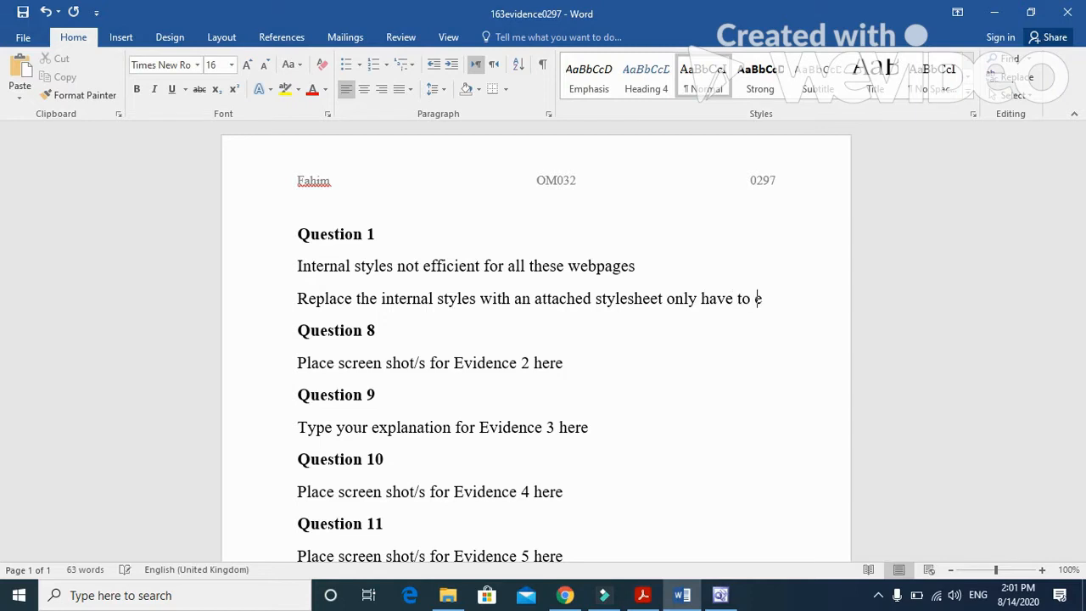
{"action": "type", "text": "dit the sty"}
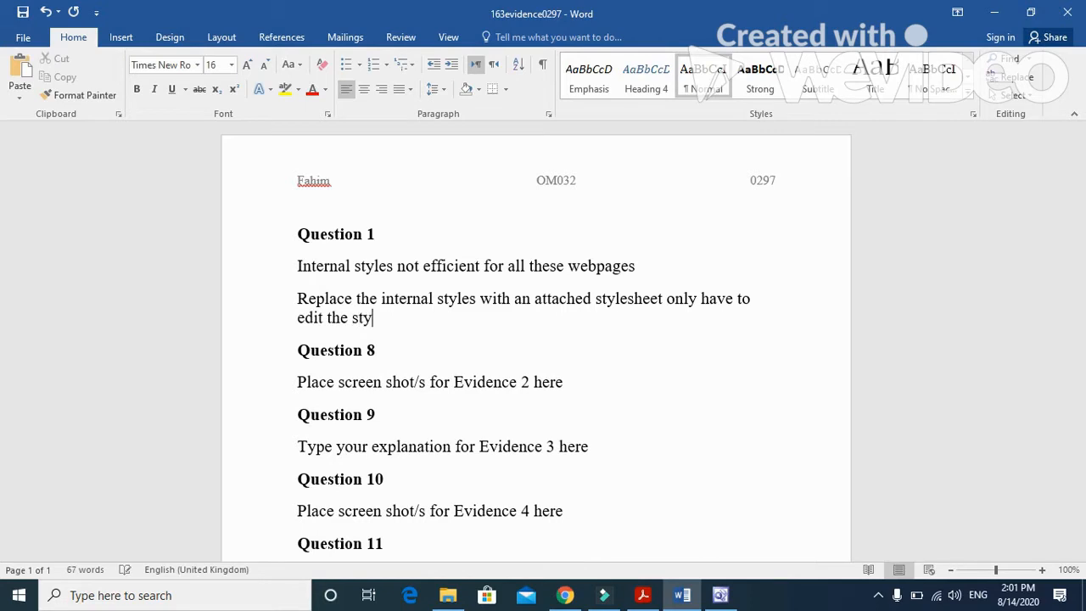
{"action": "type", "text": "le once"}
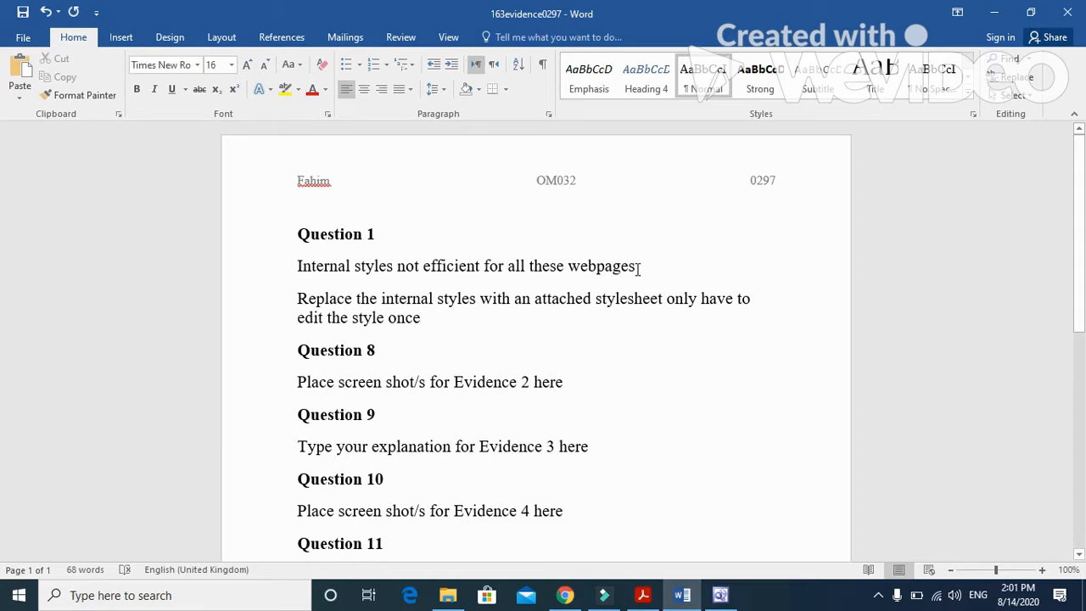
Step: Append "there is no duplication" to the first evaluation sentence, correct its spelling, and save the evidence document
{"action": "left_click", "coordinate": [638, 268]}
{"action": "type", "text": "so"}
{"action": "key", "text": "BackSpace"}
{"action": "key", "text": "BackSpace"}
{"action": "key", "text": "BackSpace"}
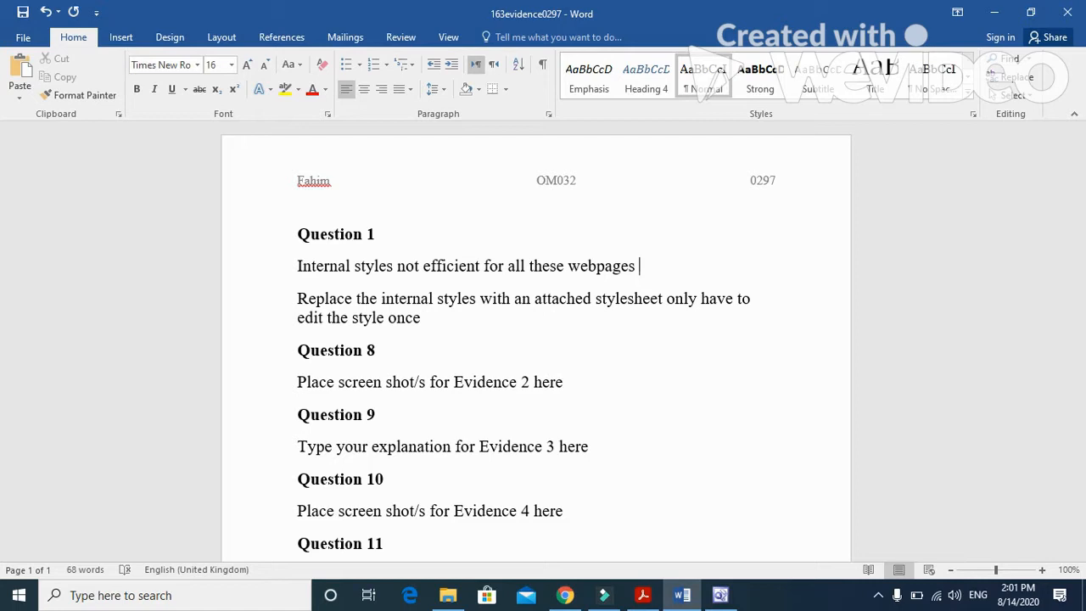
{"action": "type", "text": "there is no dub"}
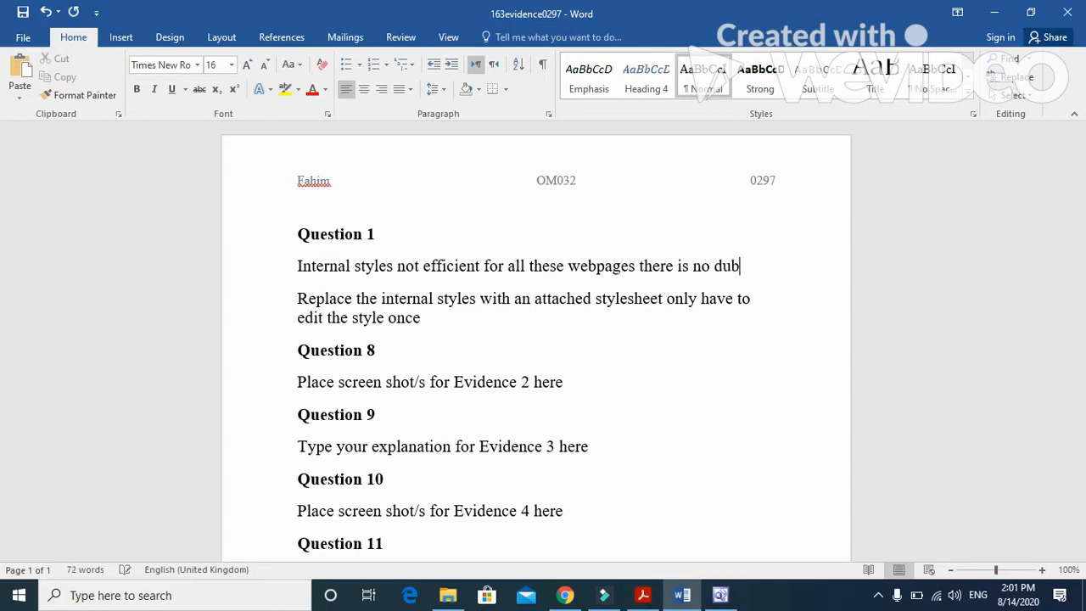
{"action": "type", "text": "tion"}
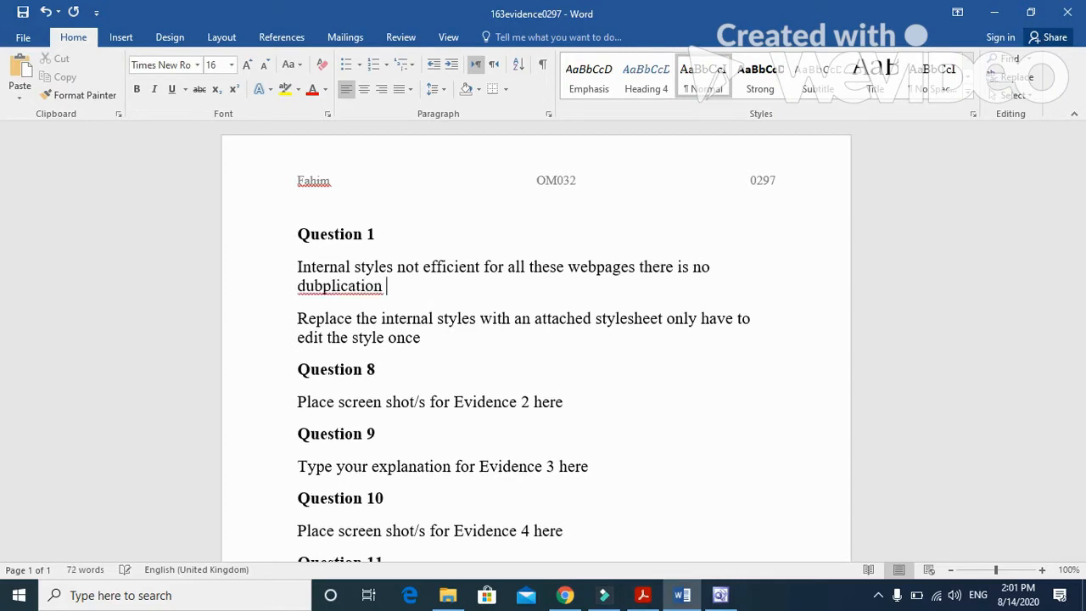
{"action": "left_click", "coordinate": [323, 286]}
{"action": "key", "text": "BackSpace"}
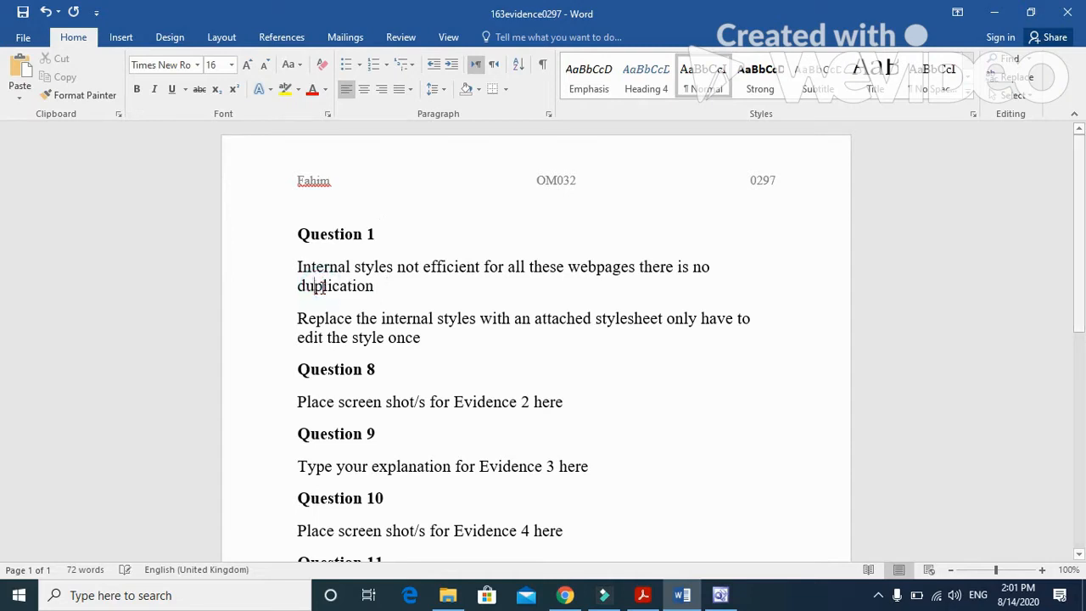
{"action": "left_click", "coordinate": [23, 11]}
Step: Read question 2 in the exam paper in Acrobat Reader, and show the nov163gtb page in Design view in FrontPage
{"action": "left_click", "coordinate": [642, 594]}
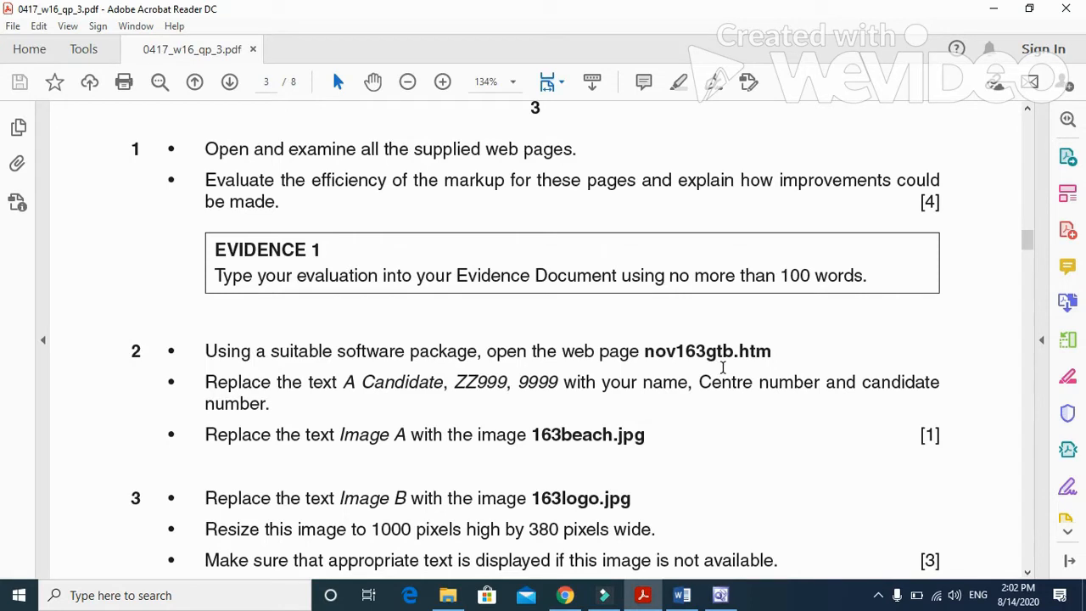
{"action": "left_click", "coordinate": [721, 594]}
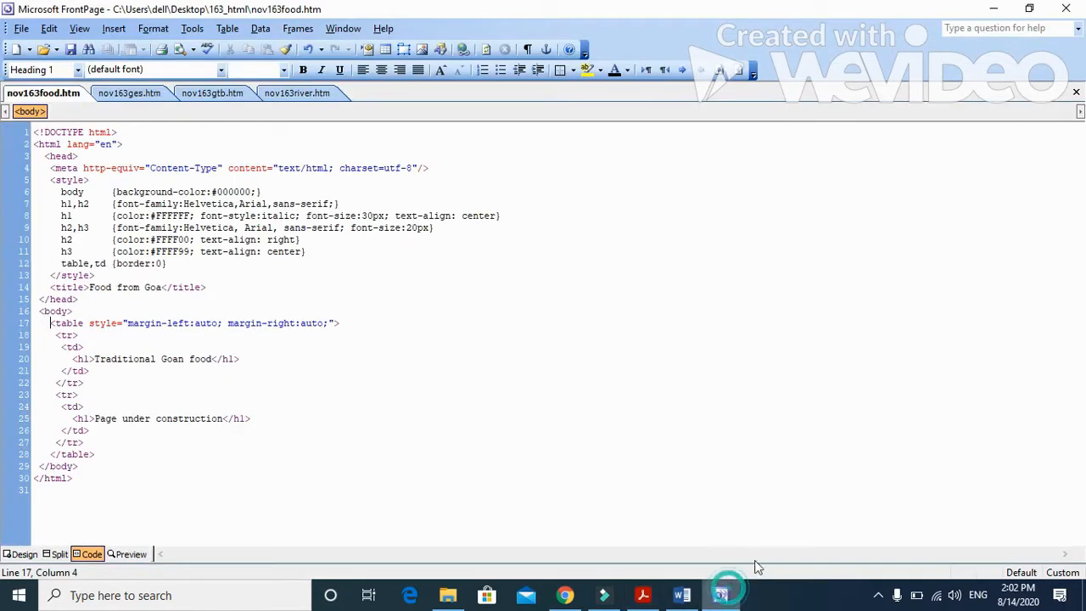
{"action": "left_click", "coordinate": [213, 93]}
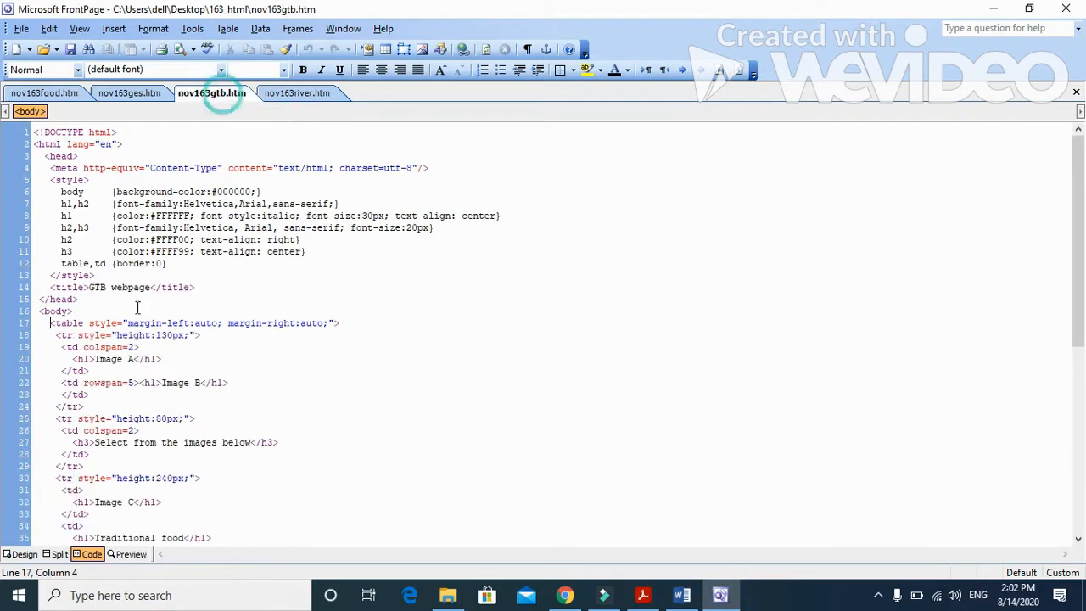
{"action": "left_click", "coordinate": [23, 554]}
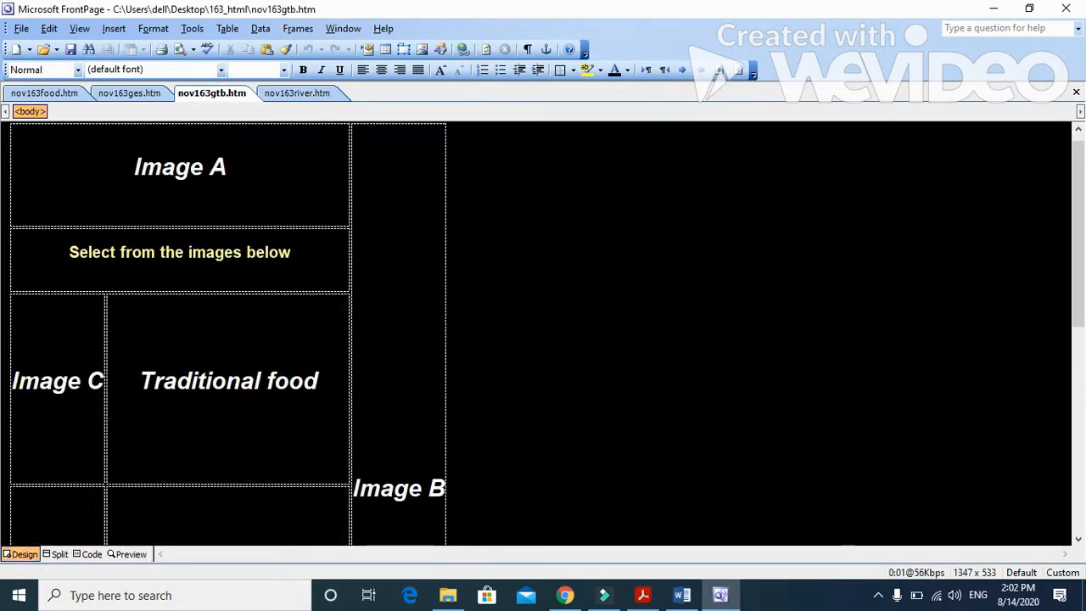
Step: Recheck question 2's candidate details instruction in Acrobat Reader, and locate the "Last updated by" line near the end of nov163gtb in FrontPage
{"action": "left_click", "coordinate": [643, 595]}
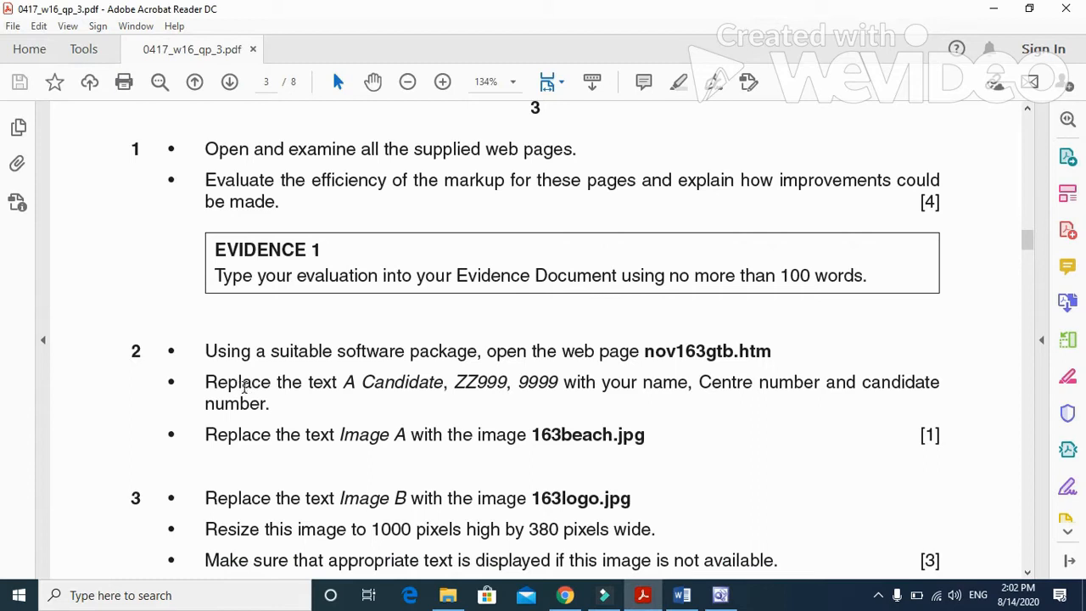
{"action": "left_click", "coordinate": [460, 382]}
{"action": "left_click_drag", "start_coordinate": [453, 382], "coordinate": [752, 389]}
{"action": "left_click", "coordinate": [720, 594]}
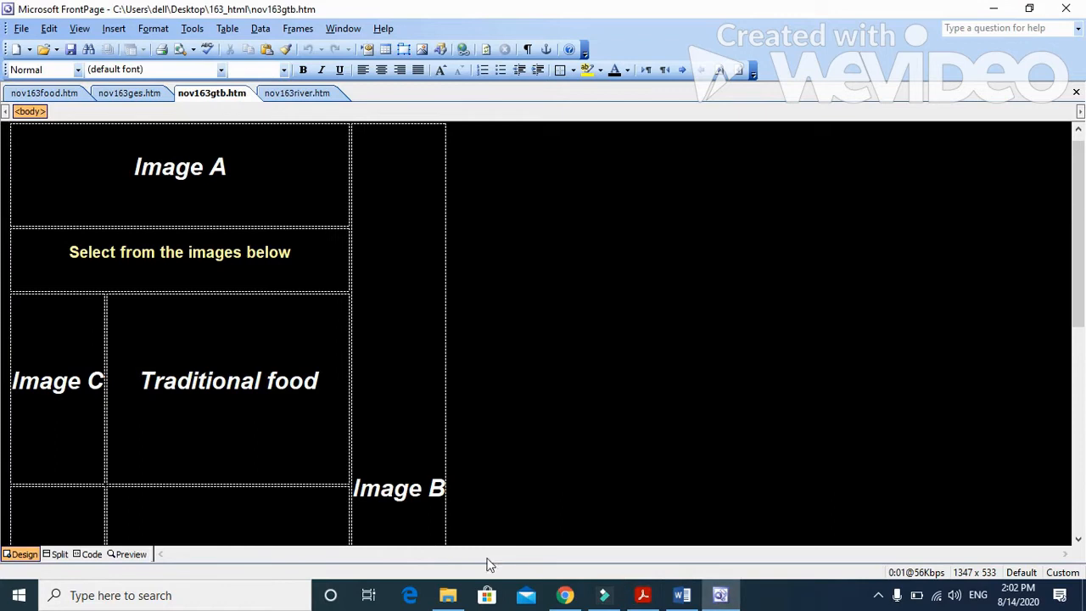
{"action": "scroll", "coordinate": [543, 331], "scroll_direction": "down", "scroll_amount": 10}
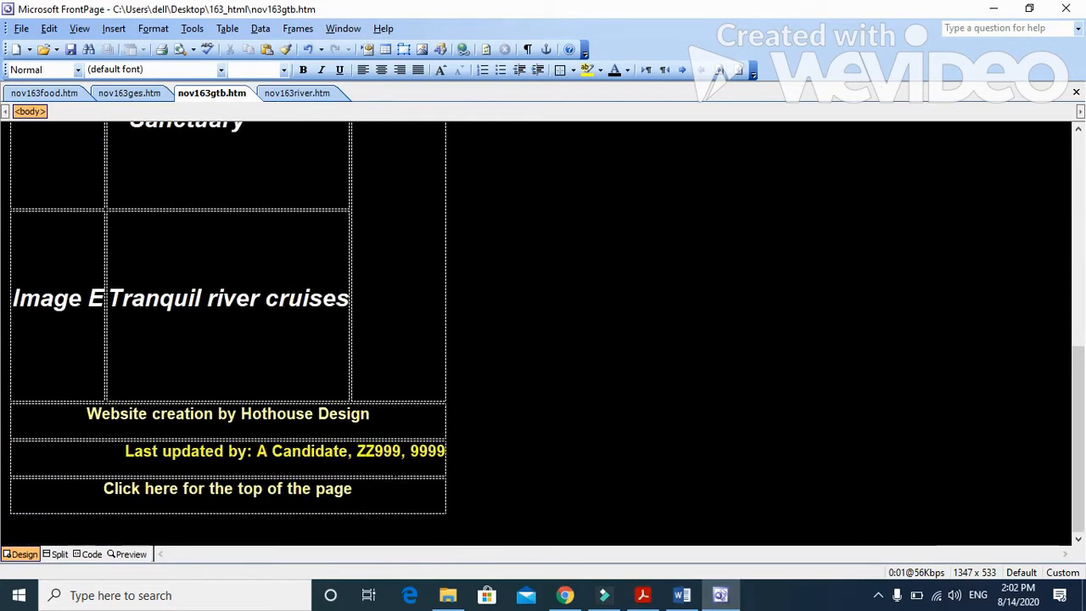
Step: Replace the placeholder candidate details in the "Last updated by" line with the candidate's name, centre number and candidate number
{"action": "left_click_drag", "start_coordinate": [446, 450], "coordinate": [271, 451]}
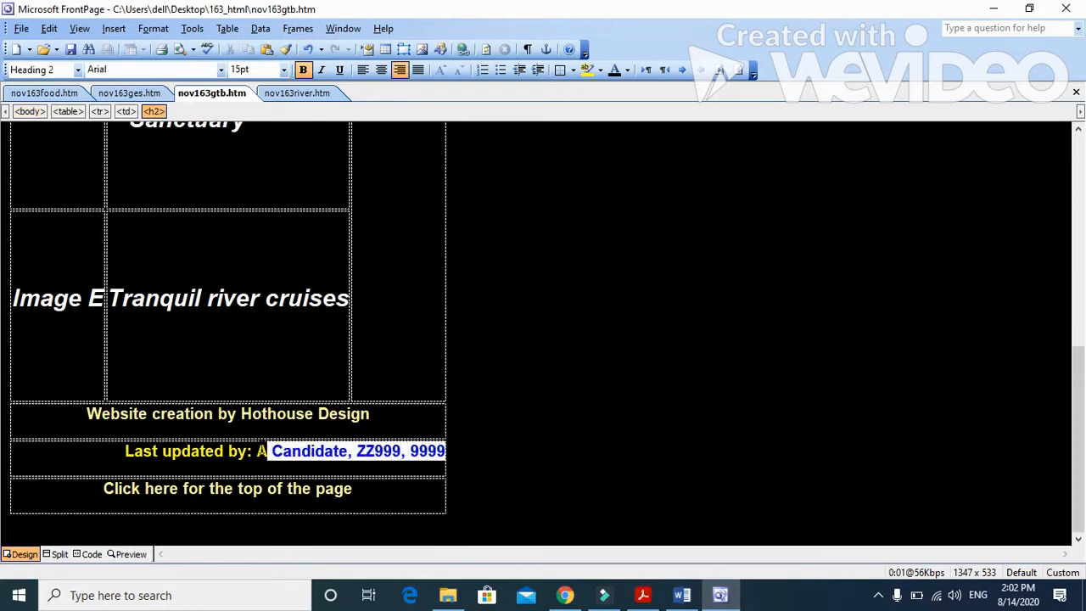
{"action": "key", "text": "BackSpace"}
{"action": "key", "text": "BackSpace"}
{"action": "key", "text": "BackSpace"}
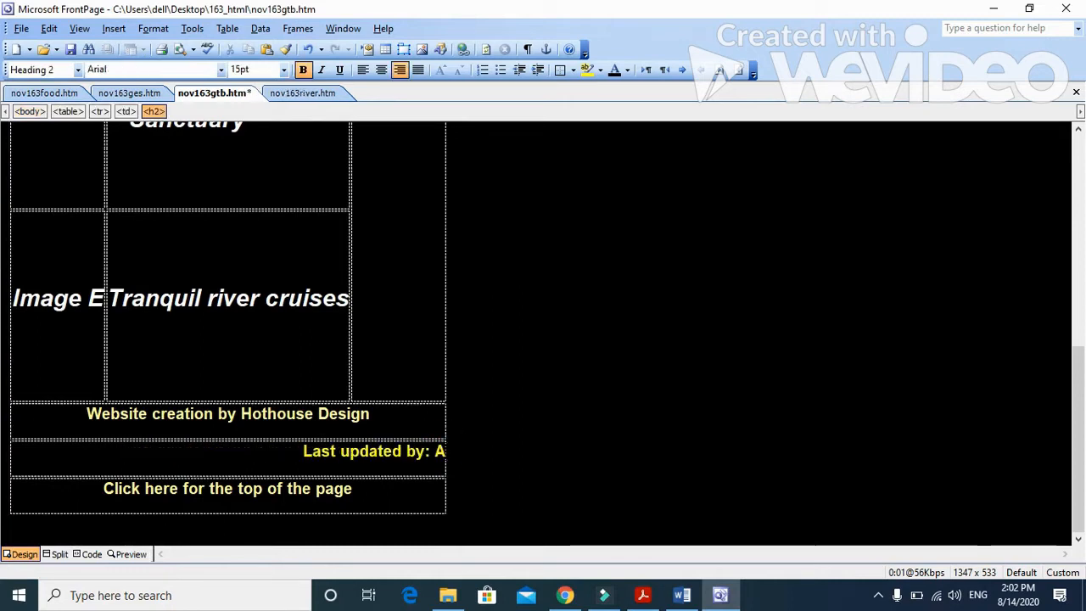
{"action": "type", "text": "F"}
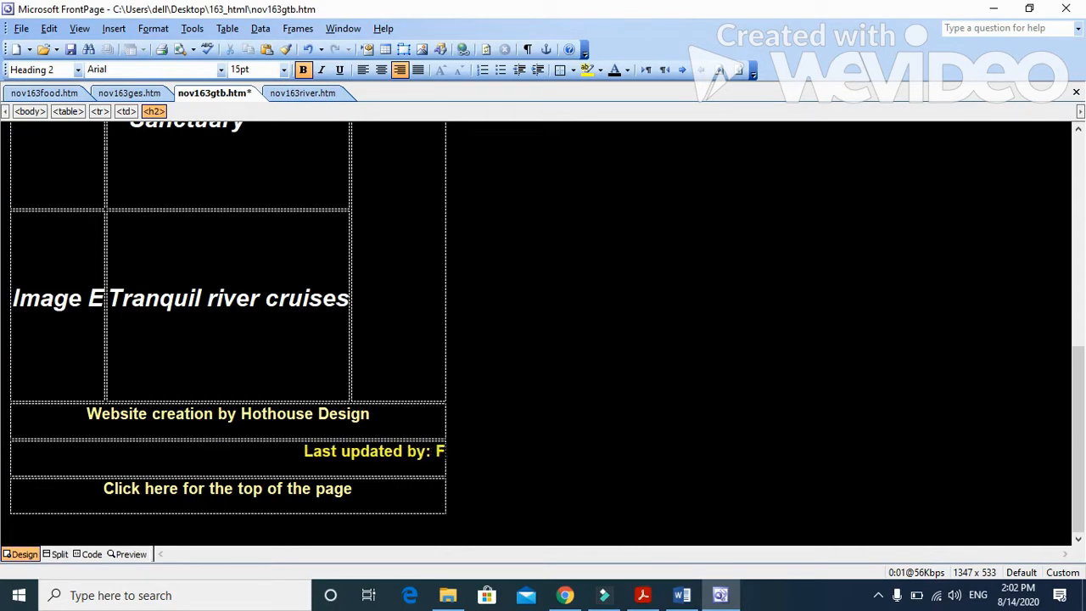
{"action": "type", "text": "ahim"}
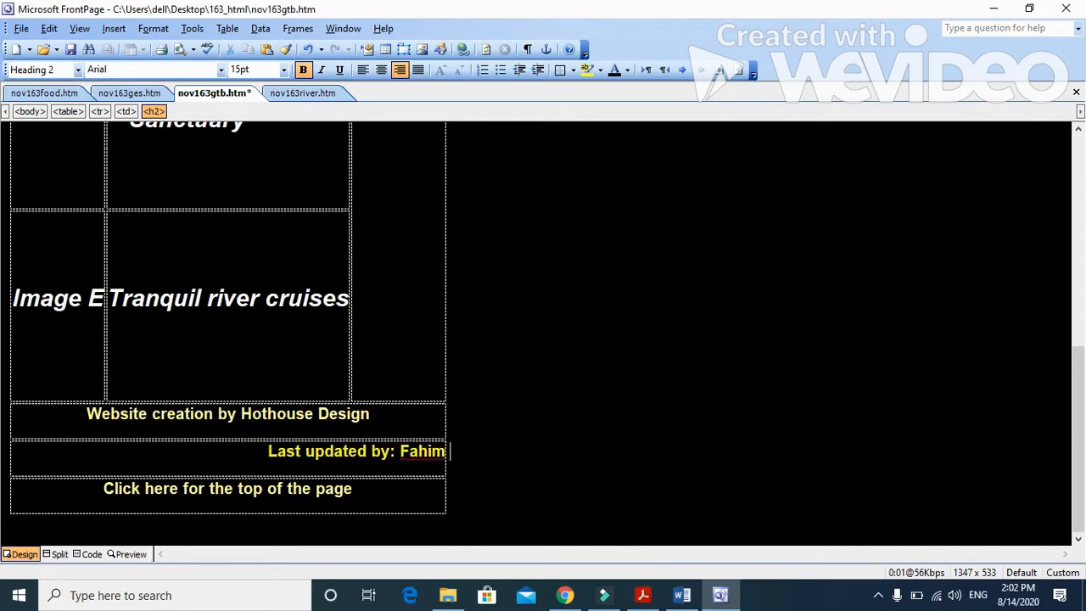
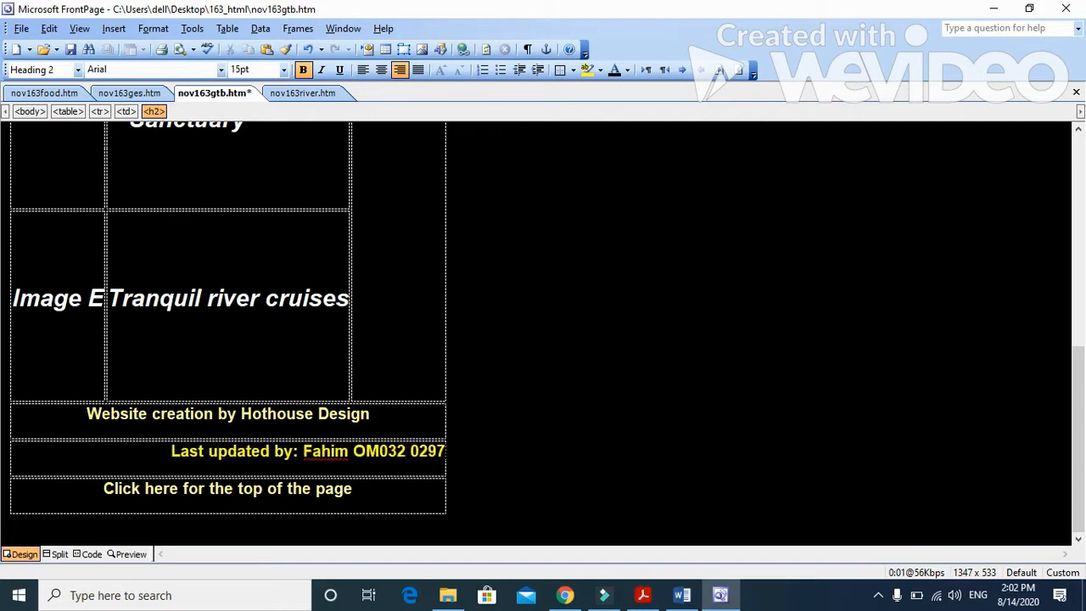
Step: Check question 2's Image A instruction in Acrobat Reader, and replace the text Image A in nov163gtb with the picture 163beach in FrontPage
{"action": "left_click", "coordinate": [643, 594]}
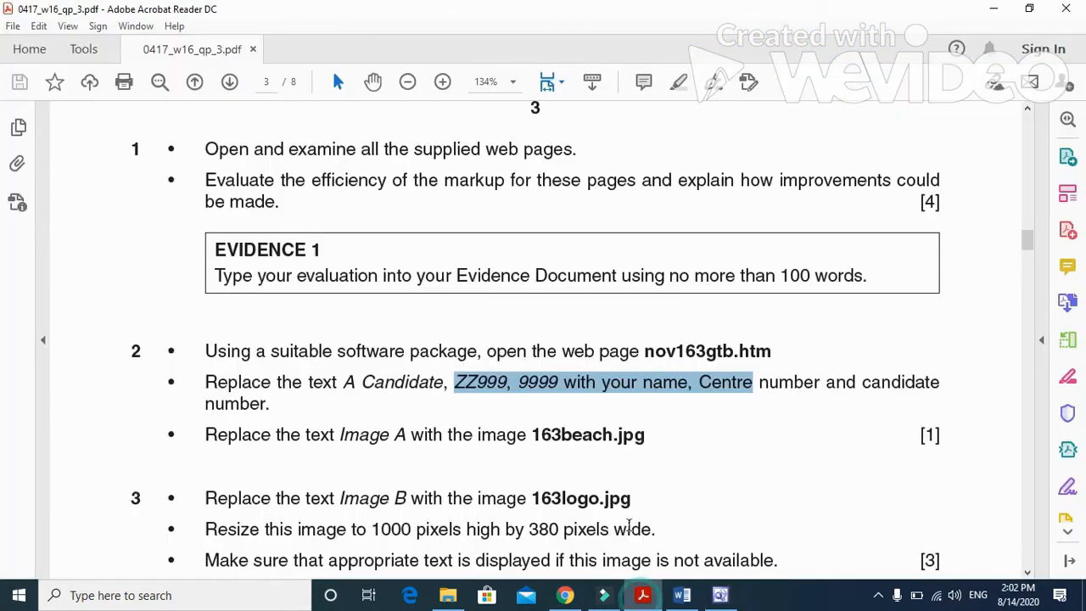
{"action": "left_click_drag", "start_coordinate": [206, 358], "coordinate": [644, 374]}
{"action": "left_click", "coordinate": [720, 594]}
{"action": "scroll", "coordinate": [542, 340], "scroll_direction": "up", "scroll_amount": 5}
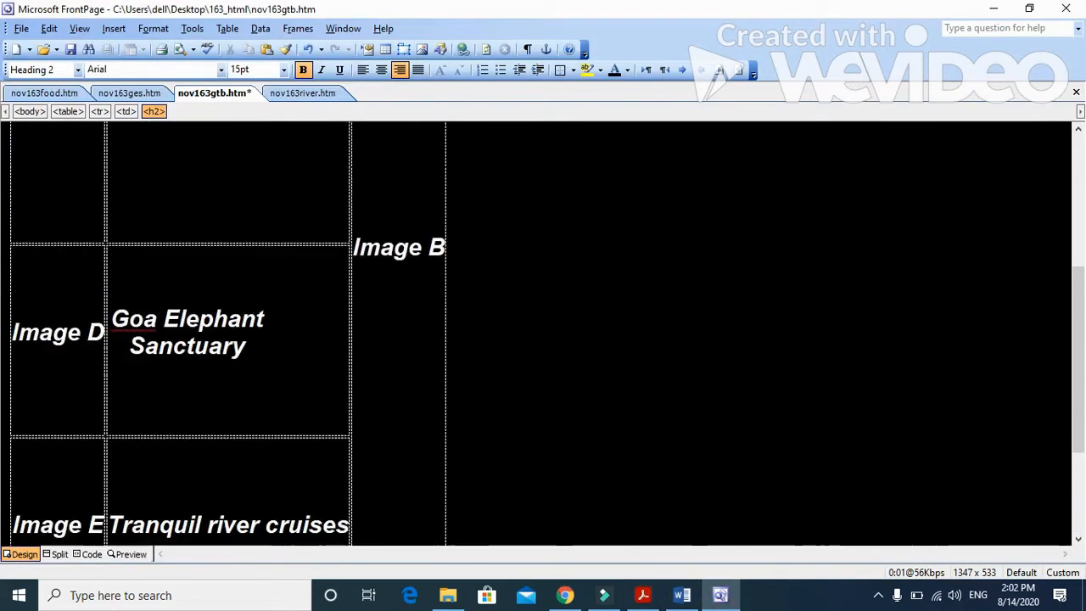
{"action": "scroll", "coordinate": [543, 331], "scroll_direction": "up", "scroll_amount": 3}
{"action": "left_click_drag", "start_coordinate": [230, 182], "coordinate": [127, 180]}
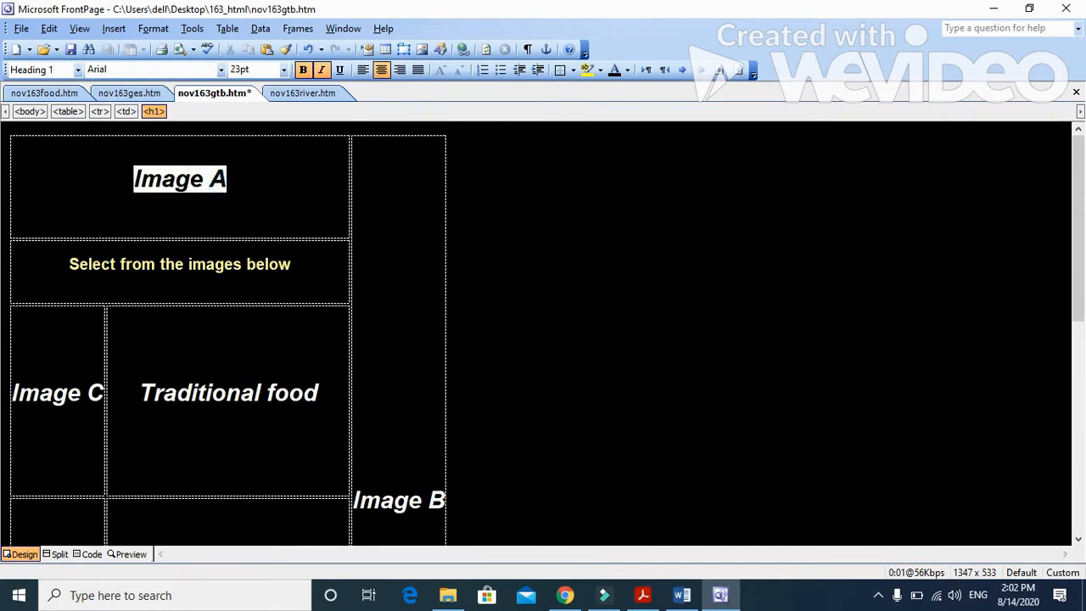
{"action": "left_click", "coordinate": [113, 28]}
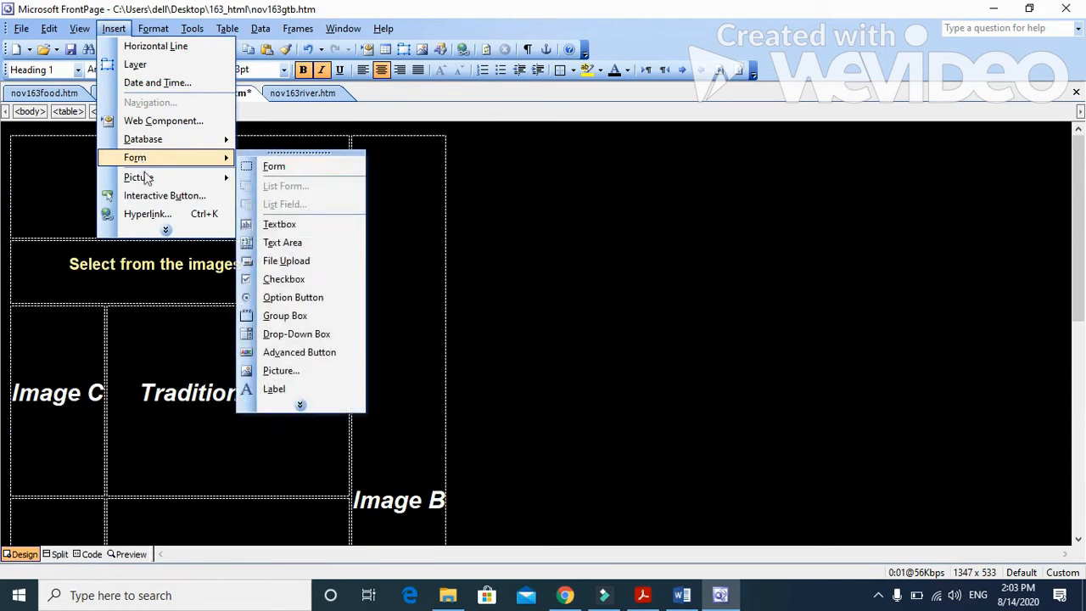
{"action": "mouse_move", "coordinate": [142, 177]}
{"action": "left_click", "coordinate": [277, 197]}
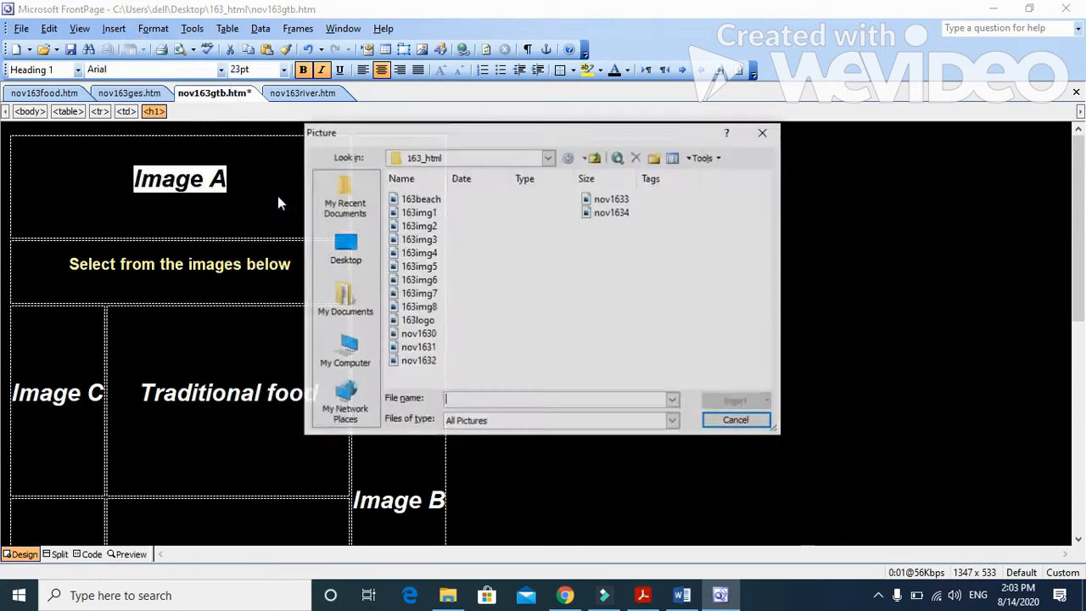
{"action": "left_click", "coordinate": [423, 198]}
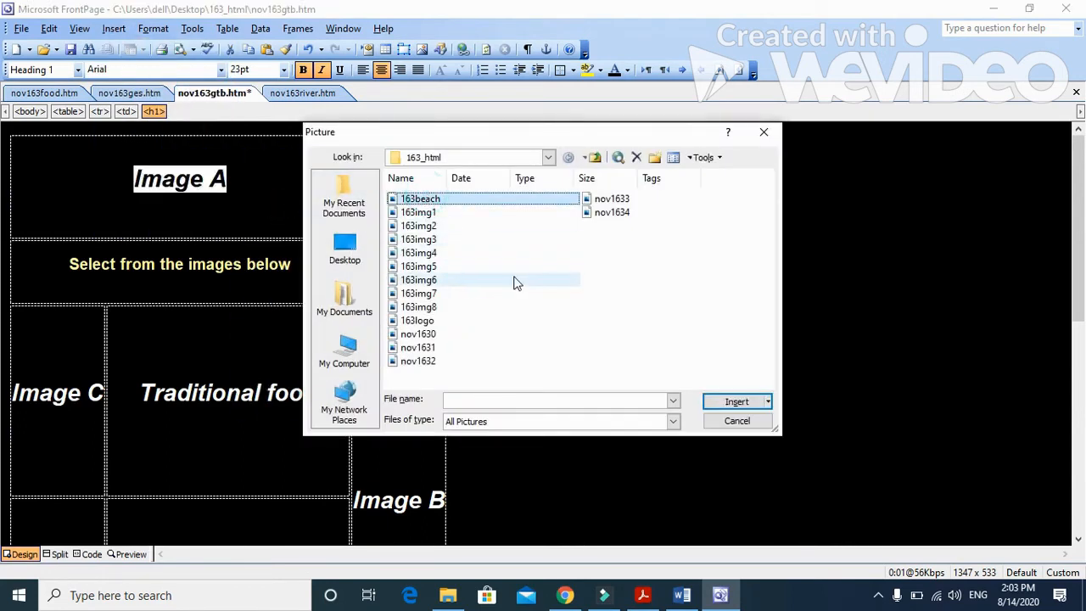
{"action": "left_click", "coordinate": [737, 404]}
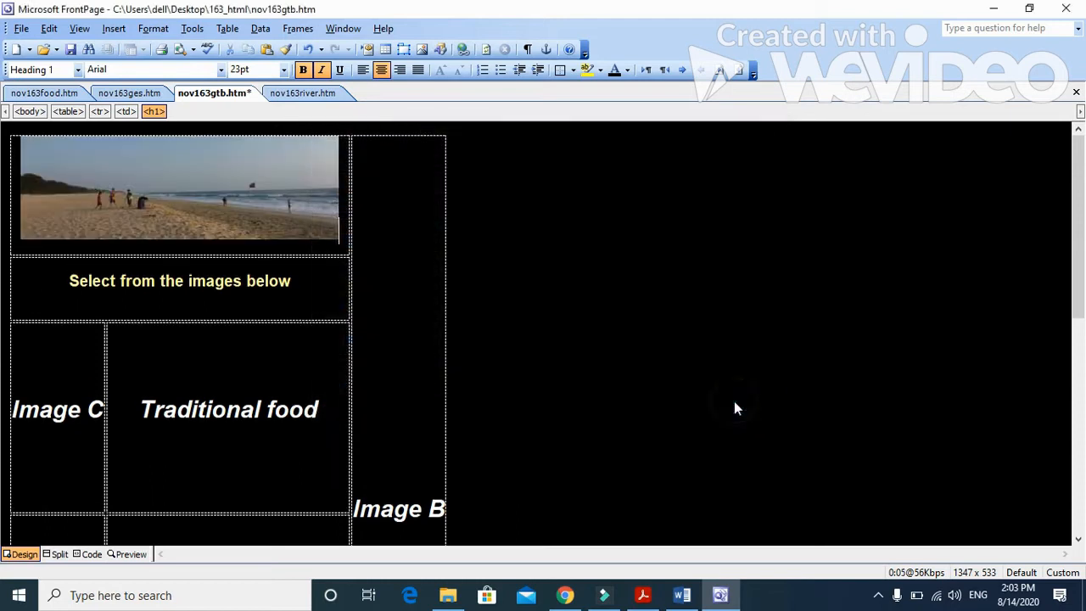
Step: Check question 3's Image B instruction in Acrobat Reader, and replace the text Image B in nov163gtb with the picture 163logo in FrontPage
{"action": "left_click", "coordinate": [643, 595]}
{"action": "scroll", "coordinate": [484, 383], "scroll_direction": "down", "scroll_amount": 1}
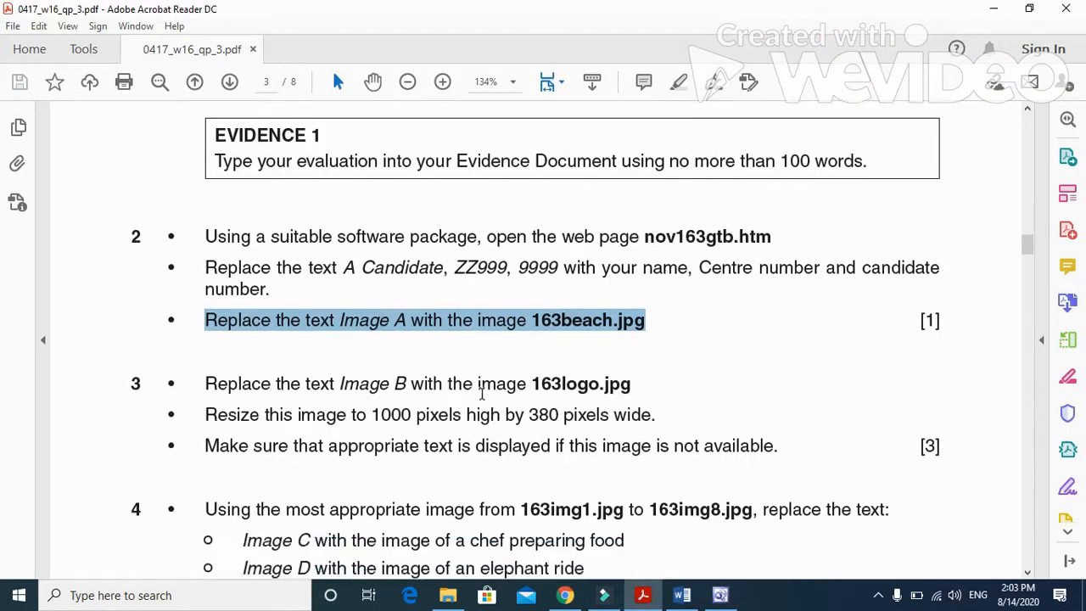
{"action": "left_click_drag", "start_coordinate": [205, 307], "coordinate": [631, 312]}
{"action": "left_click", "coordinate": [720, 595]}
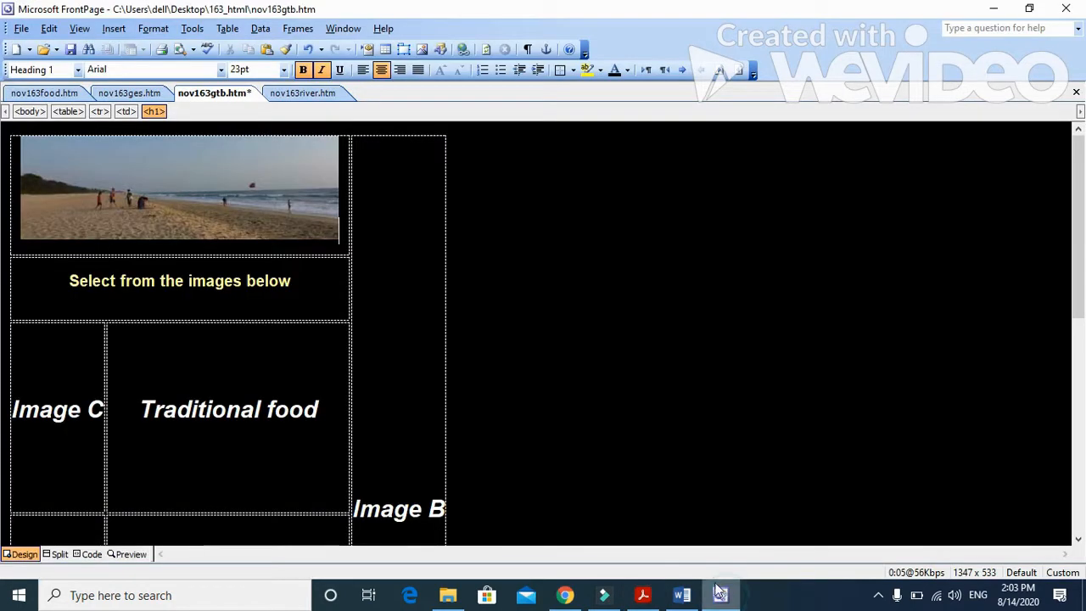
{"action": "scroll", "coordinate": [378, 465], "scroll_direction": "down", "scroll_amount": 1}
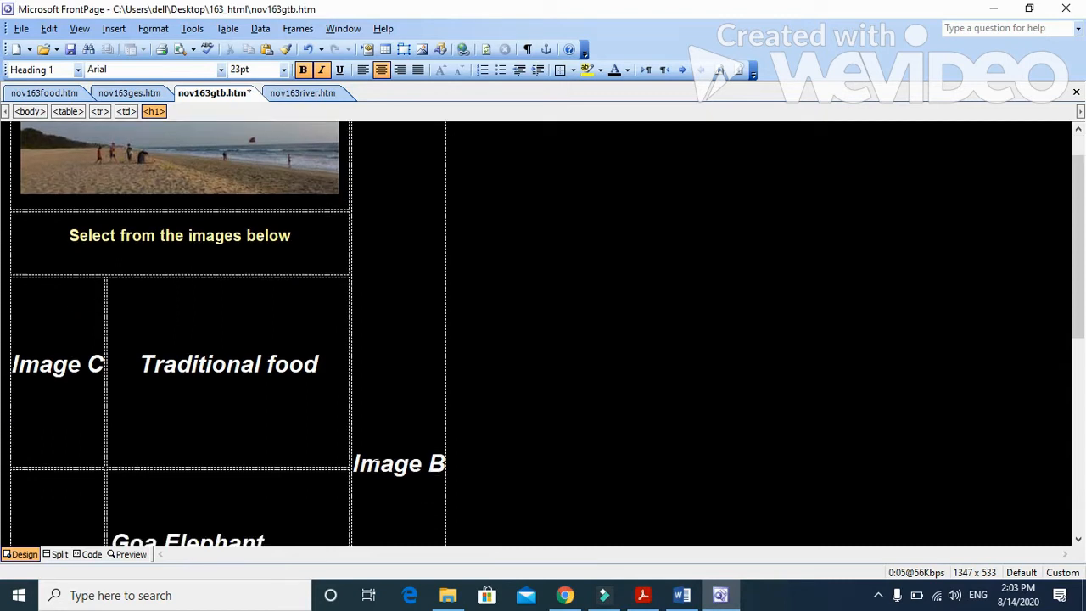
{"action": "left_click_drag", "start_coordinate": [354, 463], "coordinate": [447, 463]}
{"action": "left_click", "coordinate": [357, 463]}
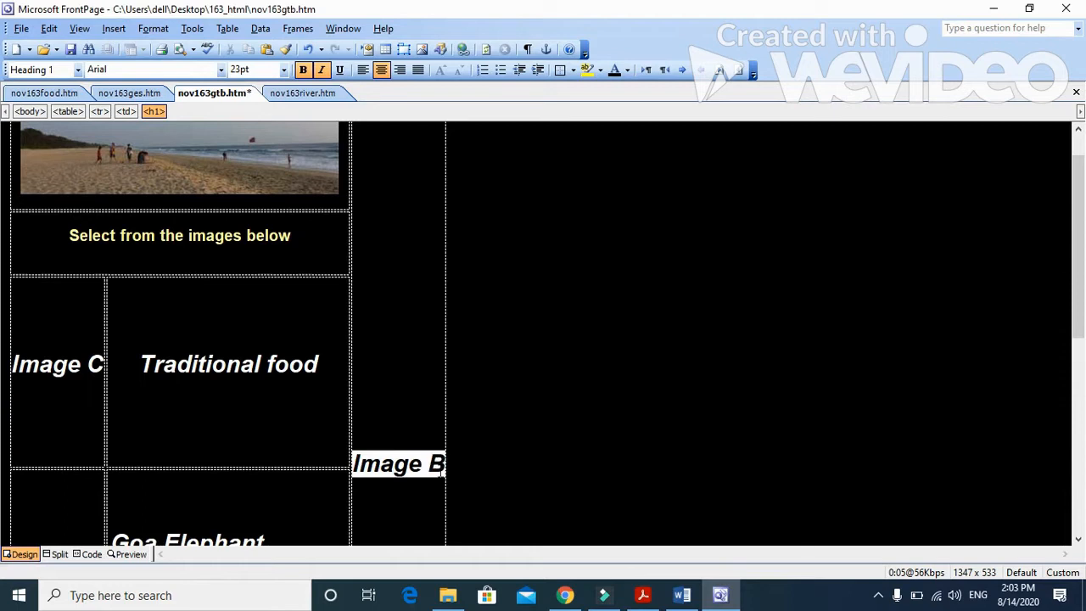
{"action": "left_click", "coordinate": [114, 28]}
{"action": "mouse_move", "coordinate": [170, 178]}
{"action": "left_click", "coordinate": [267, 199]}
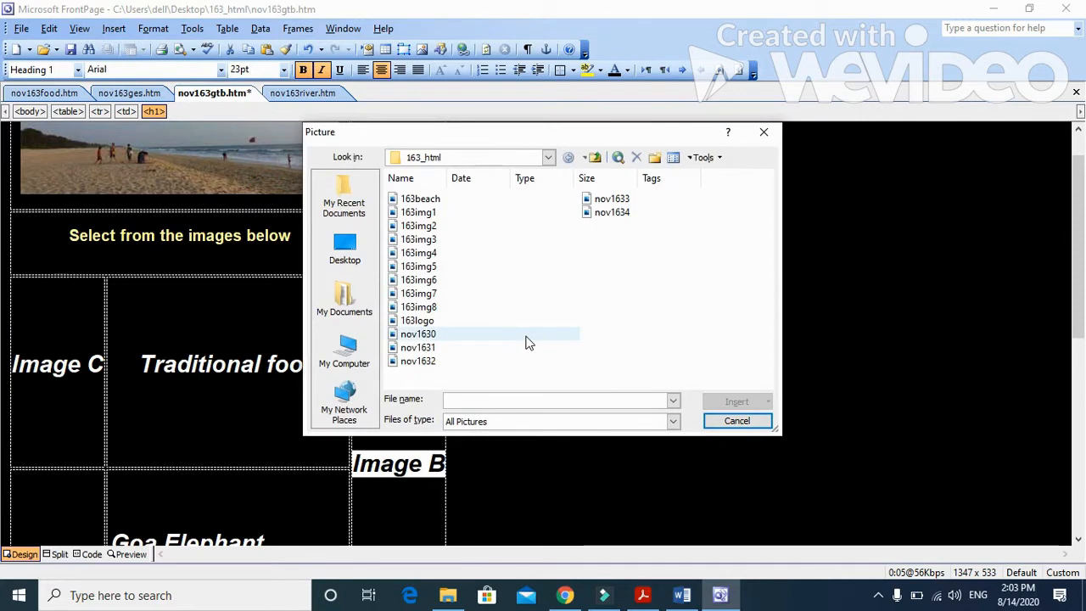
{"action": "left_click", "coordinate": [526, 338]}
{"action": "left_click", "coordinate": [737, 402]}
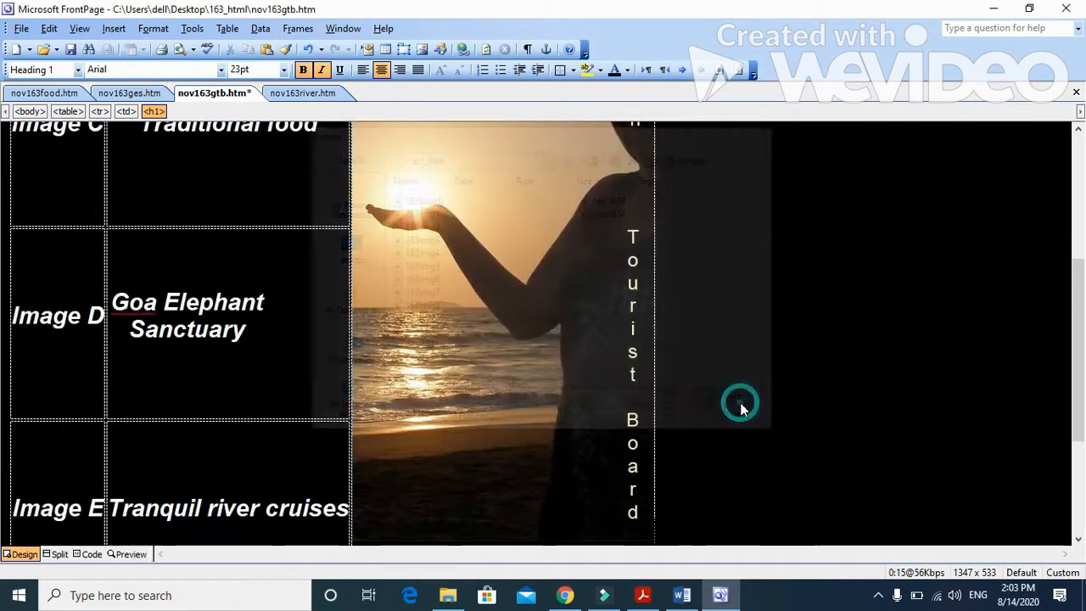
Step: Read question 3's instruction for resizing the logo picture in Acrobat Reader, and return to nov163gtb in FrontPage
{"action": "left_click", "coordinate": [643, 595]}
{"action": "scroll", "coordinate": [298, 375], "scroll_direction": "down", "scroll_amount": 2}
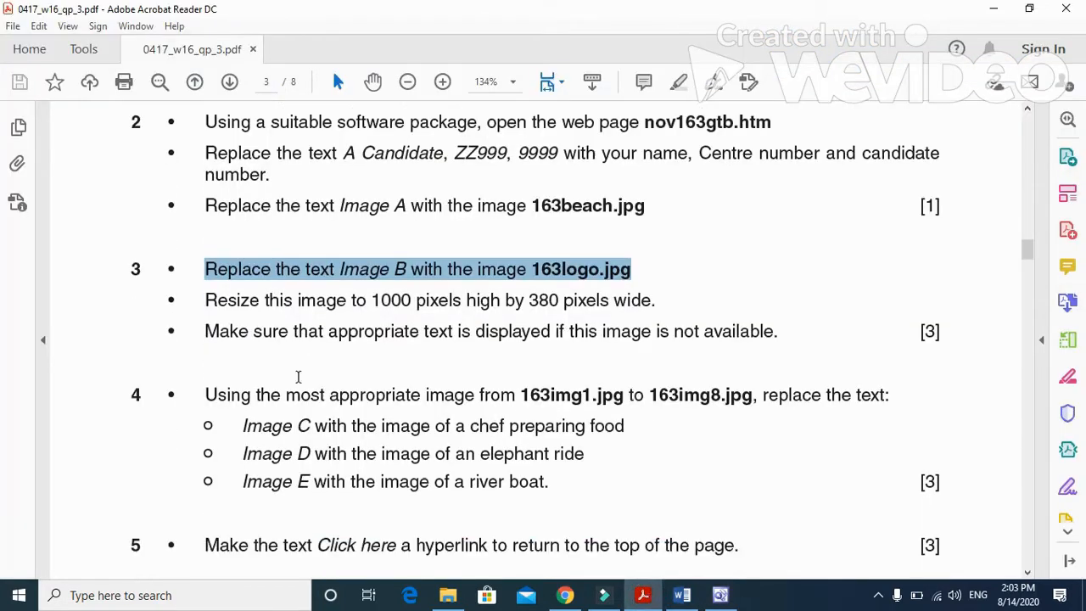
{"action": "scroll", "coordinate": [298, 376], "scroll_direction": "down", "scroll_amount": 1}
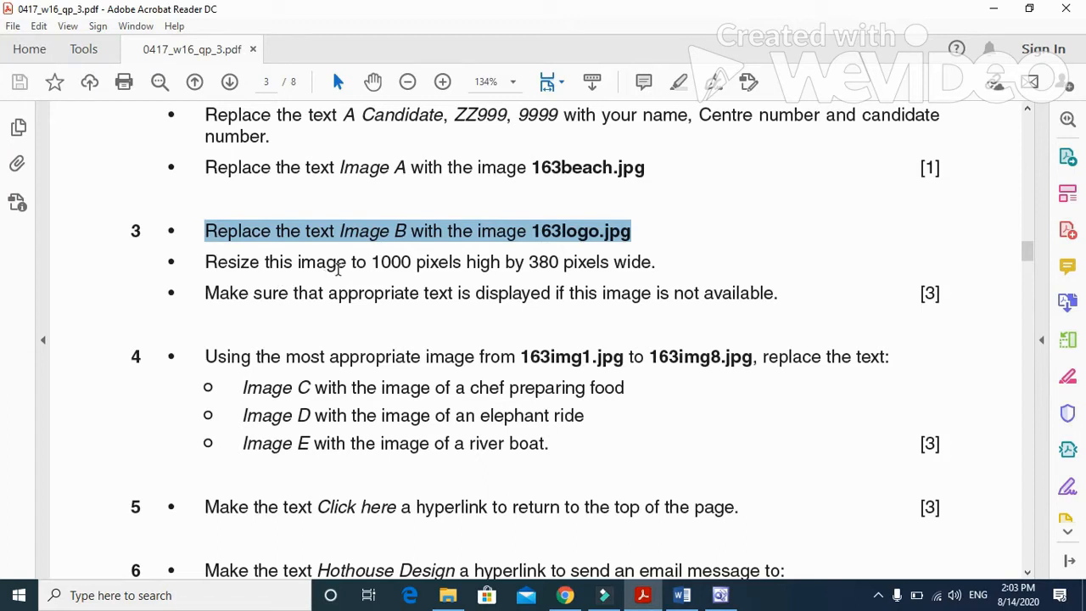
{"action": "left_click_drag", "start_coordinate": [210, 264], "coordinate": [655, 266]}
{"action": "left_click", "coordinate": [720, 595]}
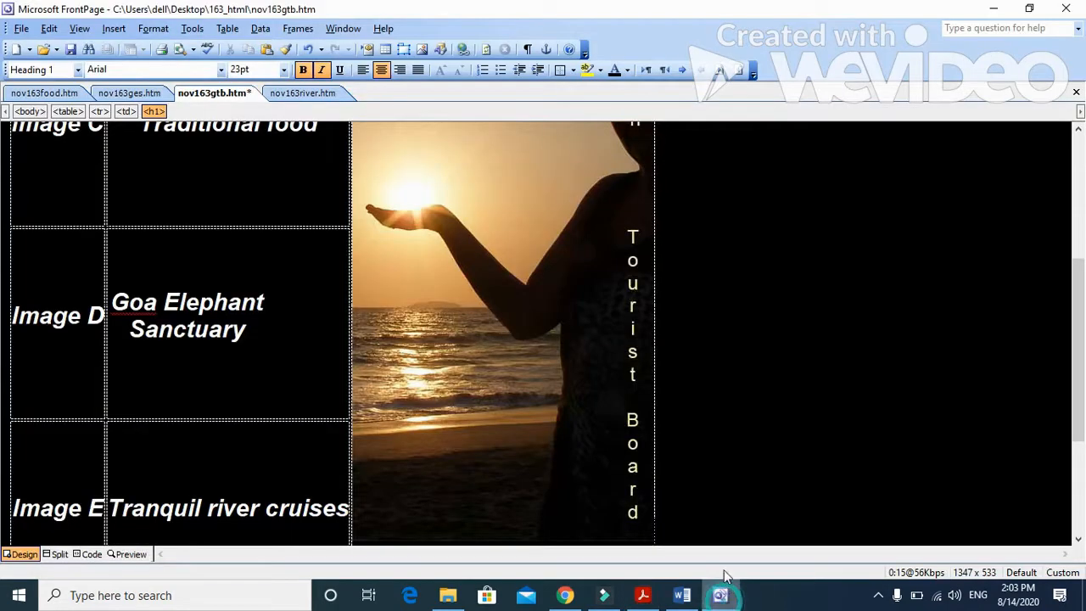
Step: Resize the logo picture to 380 pixels wide and 100 pixels high, with its aspect ratio unlocked
{"action": "left_click", "coordinate": [526, 371]}
{"action": "right_click", "coordinate": [526, 371]}
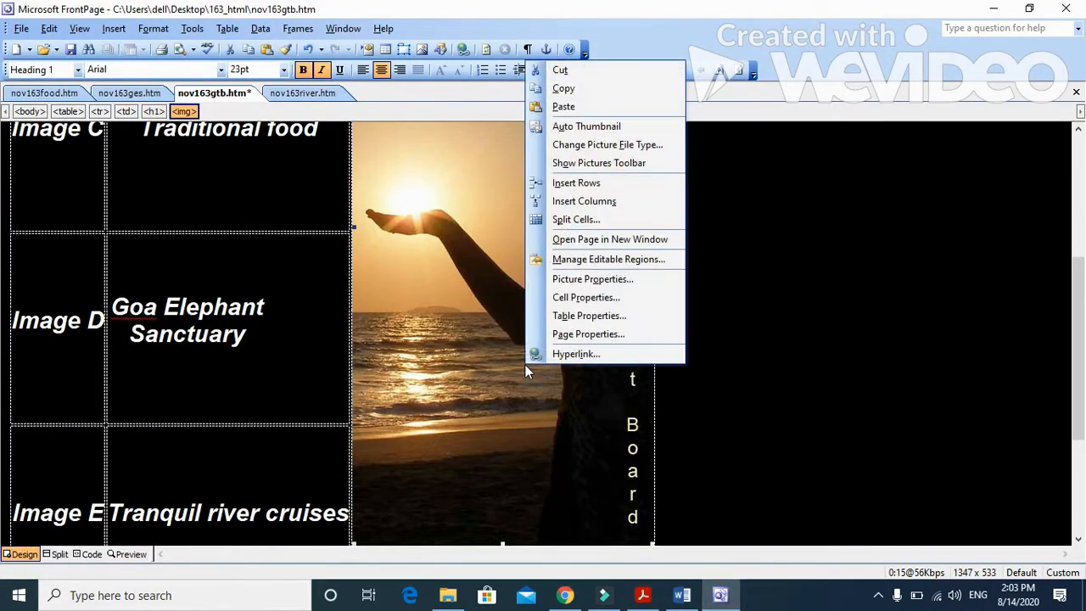
{"action": "left_click", "coordinate": [585, 282]}
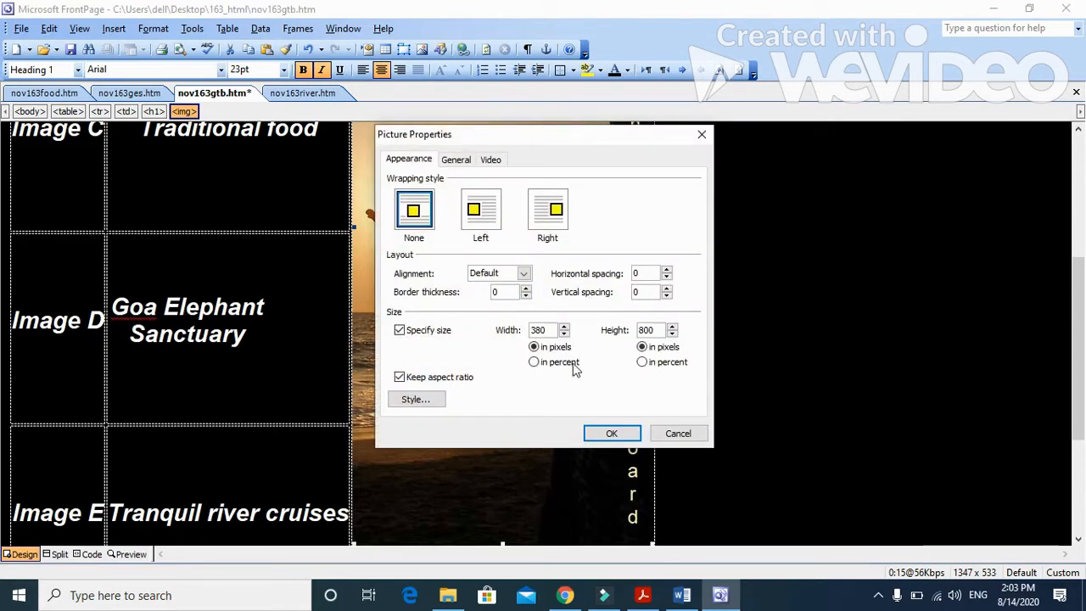
{"action": "left_click", "coordinate": [547, 330]}
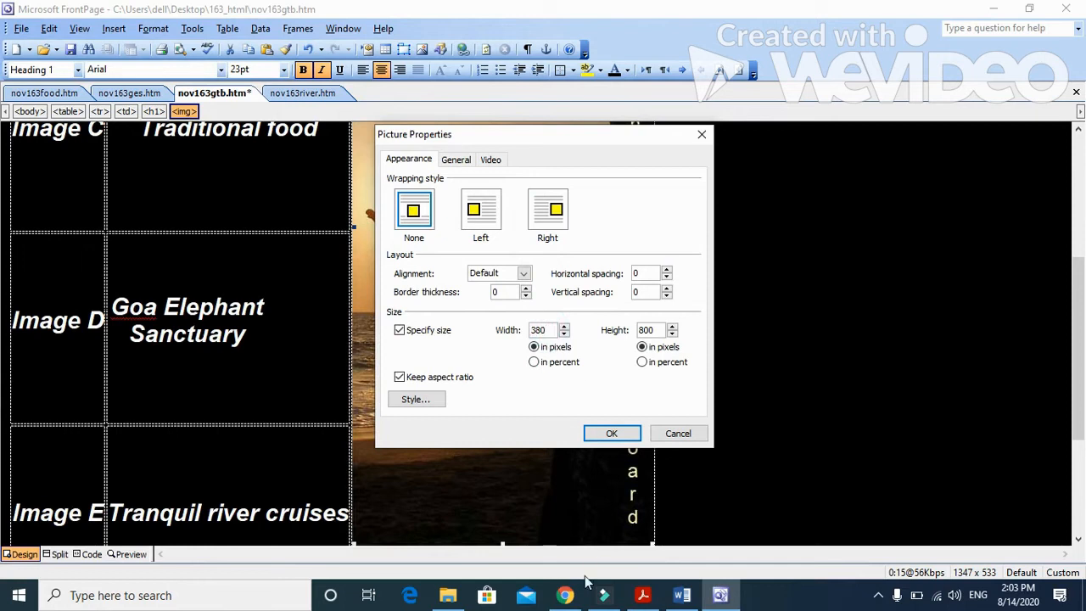
{"action": "left_click", "coordinate": [643, 595]}
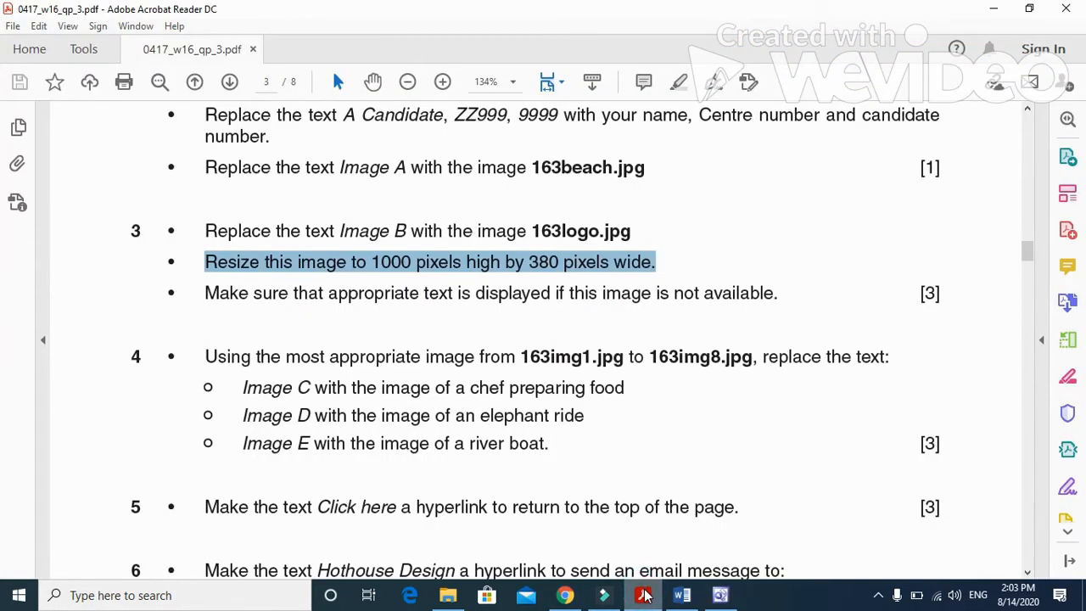
{"action": "left_click", "coordinate": [645, 594]}
{"action": "left_click_drag", "start_coordinate": [655, 329], "coordinate": [625, 330]}
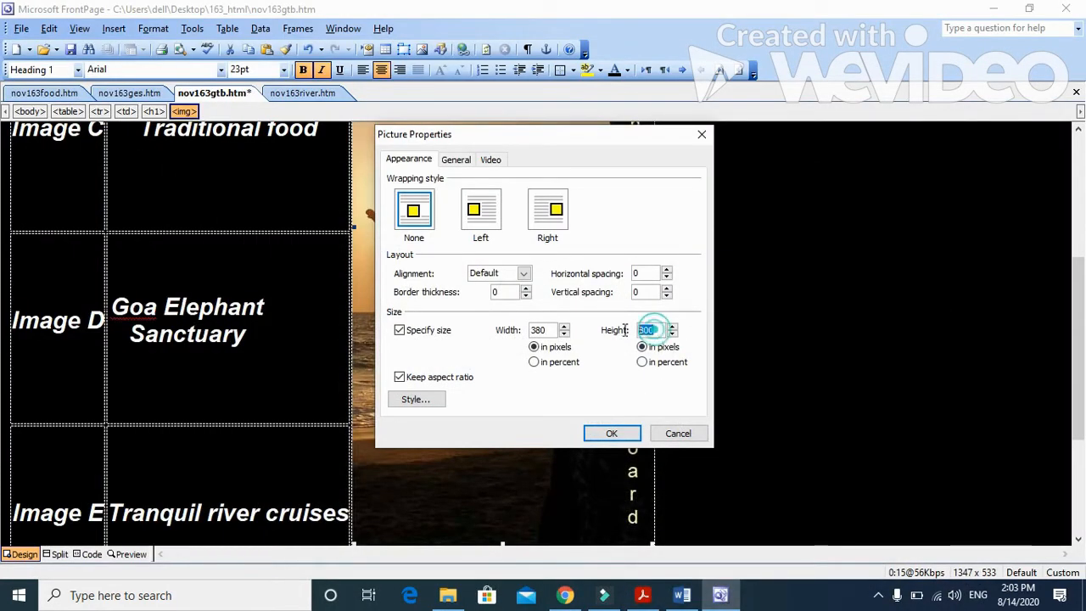
{"action": "type", "text": "1"}
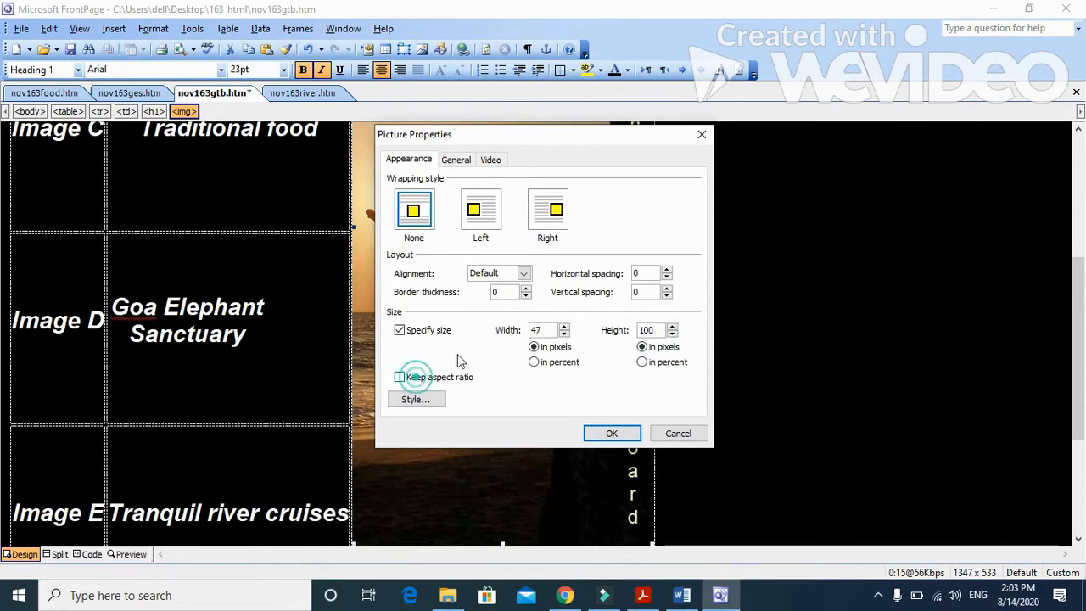
{"action": "double_click", "coordinate": [546, 330]}
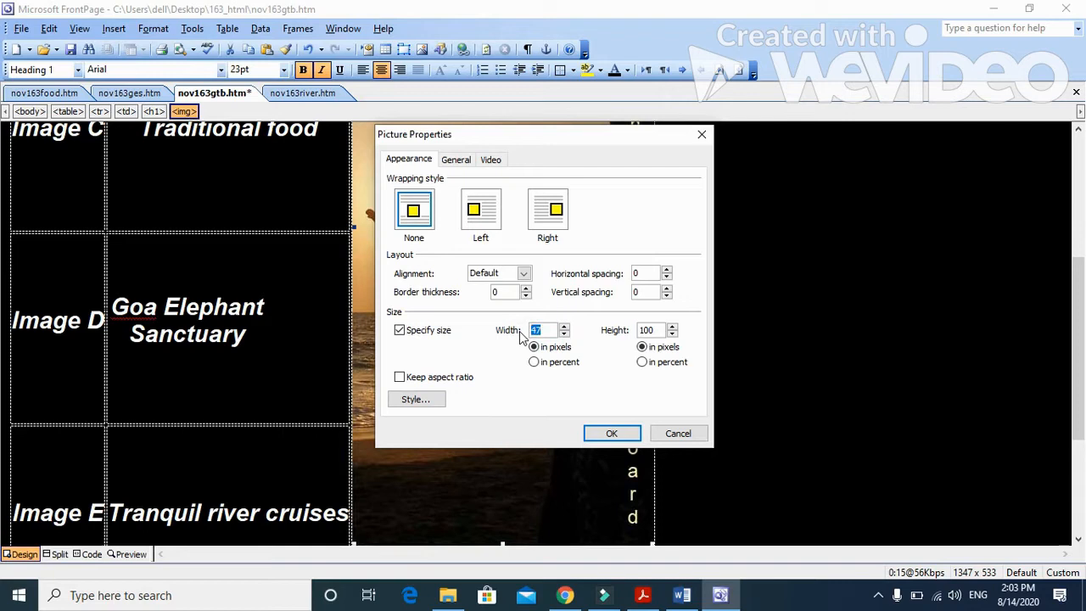
{"action": "type", "text": "380"}
{"action": "left_click", "coordinate": [613, 434]}
Step: Recheck question 3's picture size instruction in Acrobat Reader, and set the logo picture to 380 pixels wide and 1000 pixels high in FrontPage
{"action": "left_click", "coordinate": [643, 596]}
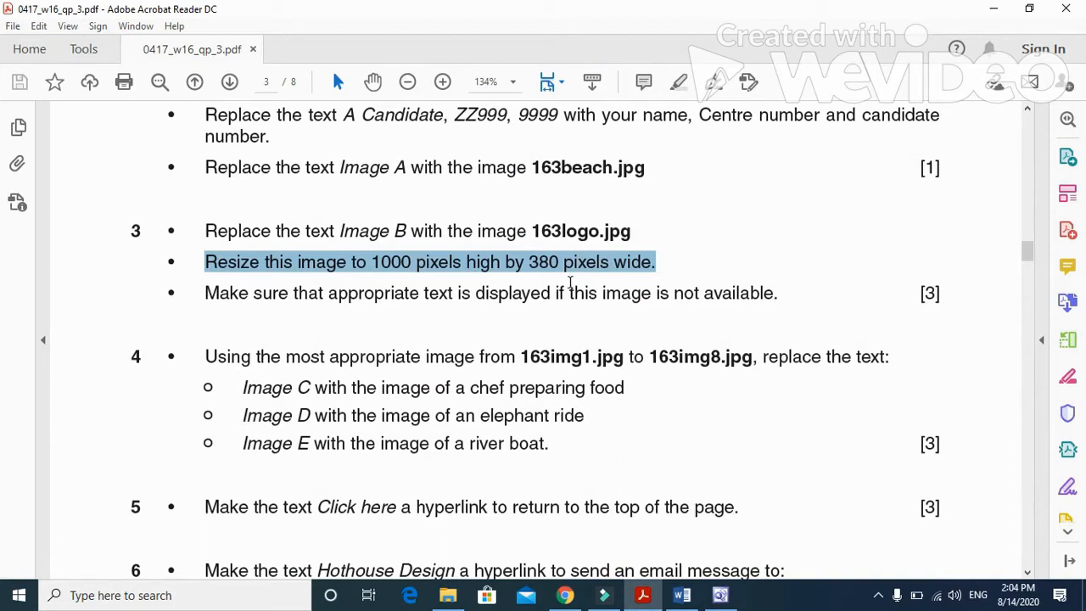
{"action": "left_click", "coordinate": [720, 595]}
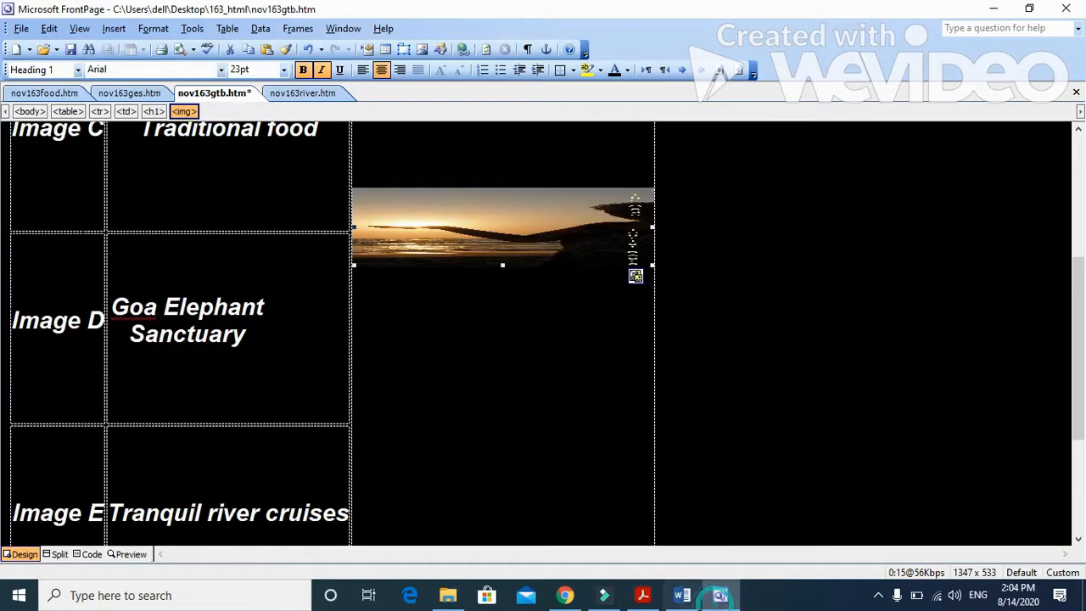
{"action": "right_click", "coordinate": [524, 246]}
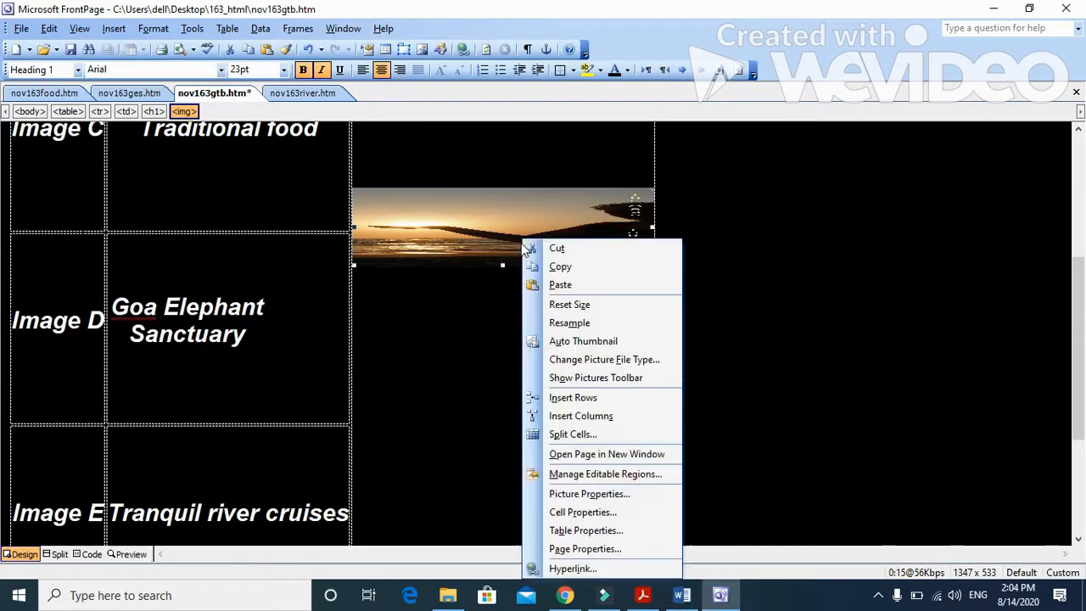
{"action": "left_click", "coordinate": [591, 494]}
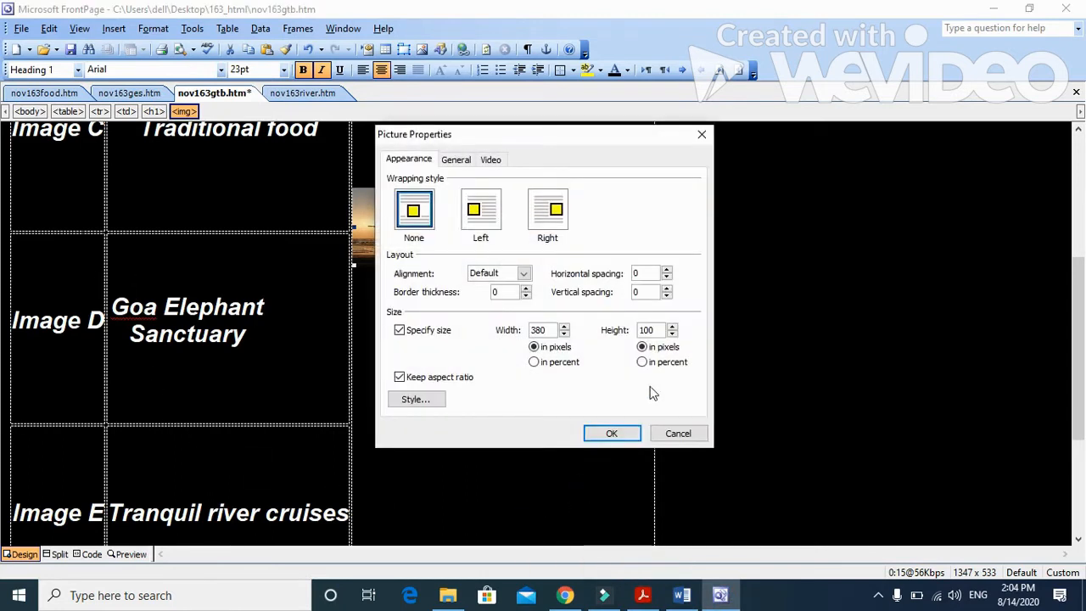
{"action": "left_click", "coordinate": [656, 331]}
{"action": "type", "text": "0"}
{"action": "left_click", "coordinate": [414, 376]}
{"action": "left_click", "coordinate": [557, 330]}
{"action": "key", "text": "BackSpace"}
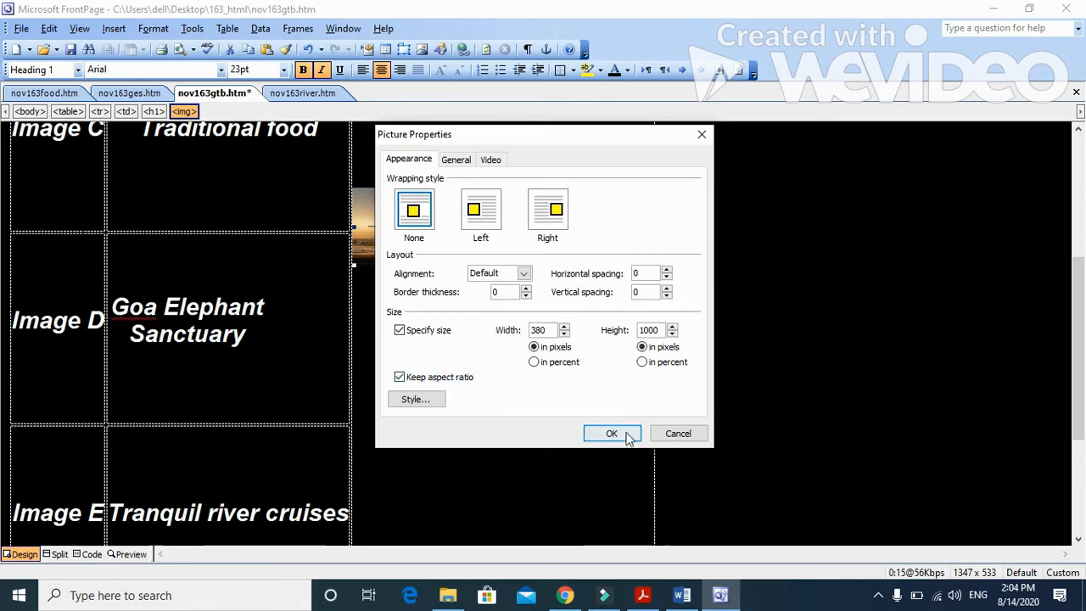
{"action": "left_click", "coordinate": [612, 434]}
Step: Check question 3's missing-image text instruction in Acrobat Reader, and give the logo picture the alternative text lOGO in FrontPage
{"action": "left_click", "coordinate": [643, 595]}
{"action": "scroll", "coordinate": [463, 428], "scroll_direction": "down", "scroll_amount": 3}
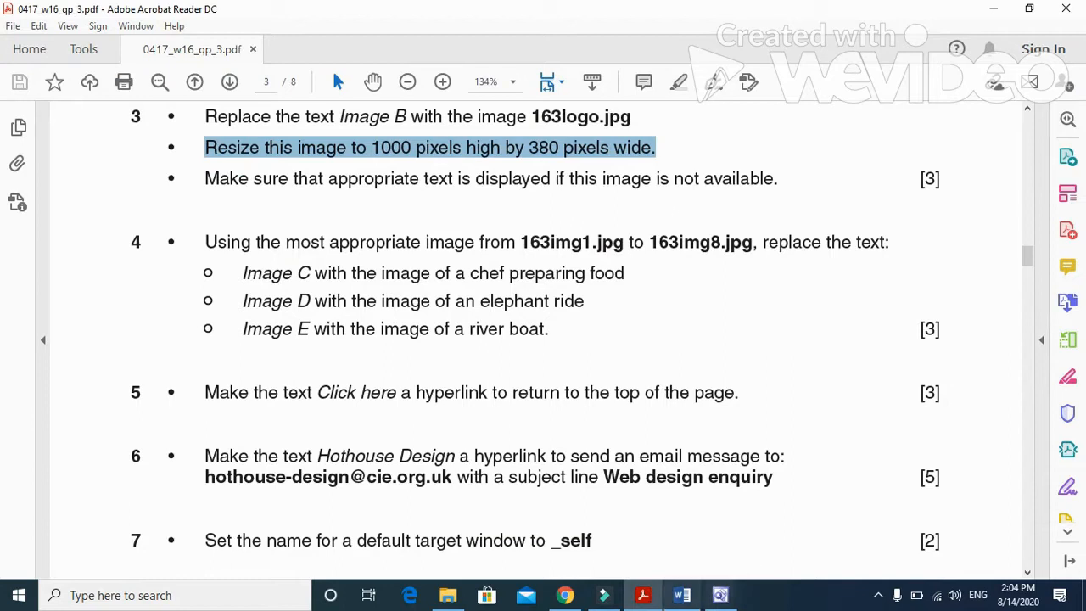
{"action": "left_click", "coordinate": [720, 594]}
{"action": "right_click", "coordinate": [565, 366]}
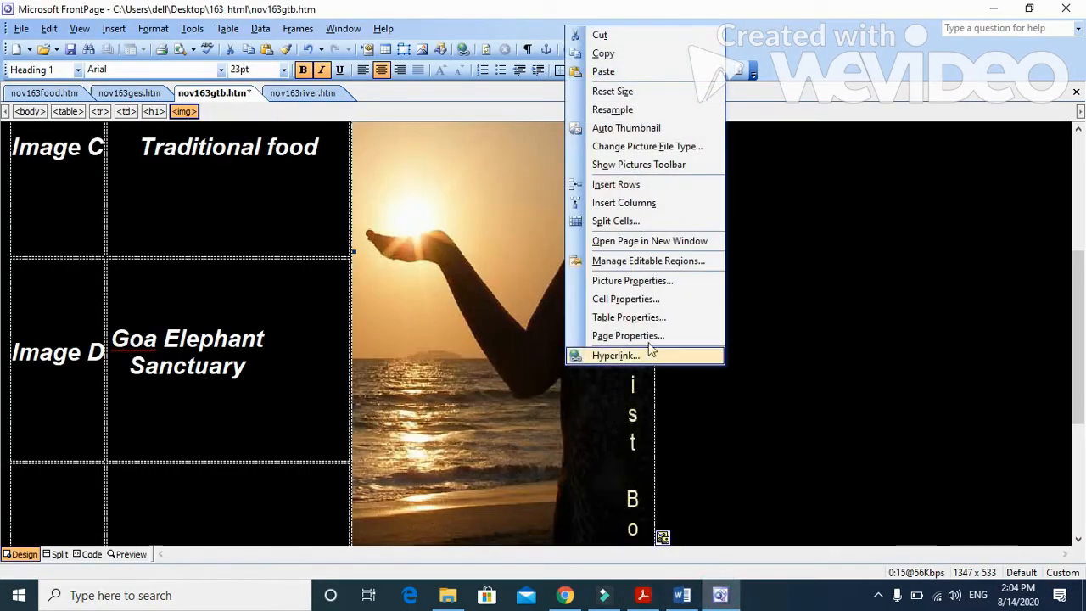
{"action": "left_click", "coordinate": [632, 280]}
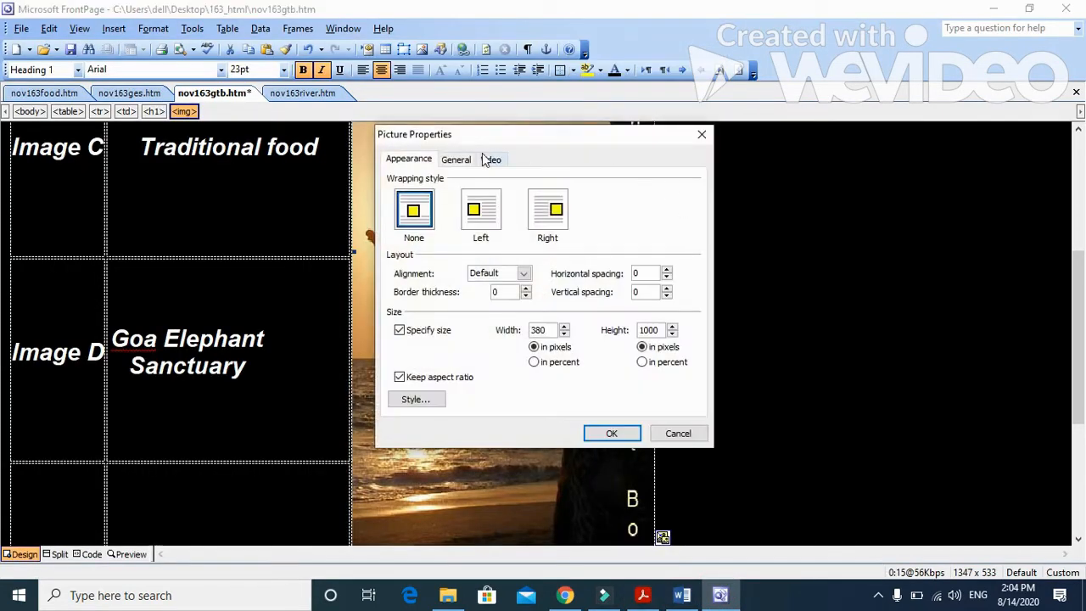
{"action": "left_click", "coordinate": [457, 160]}
{"action": "left_click", "coordinate": [509, 286]}
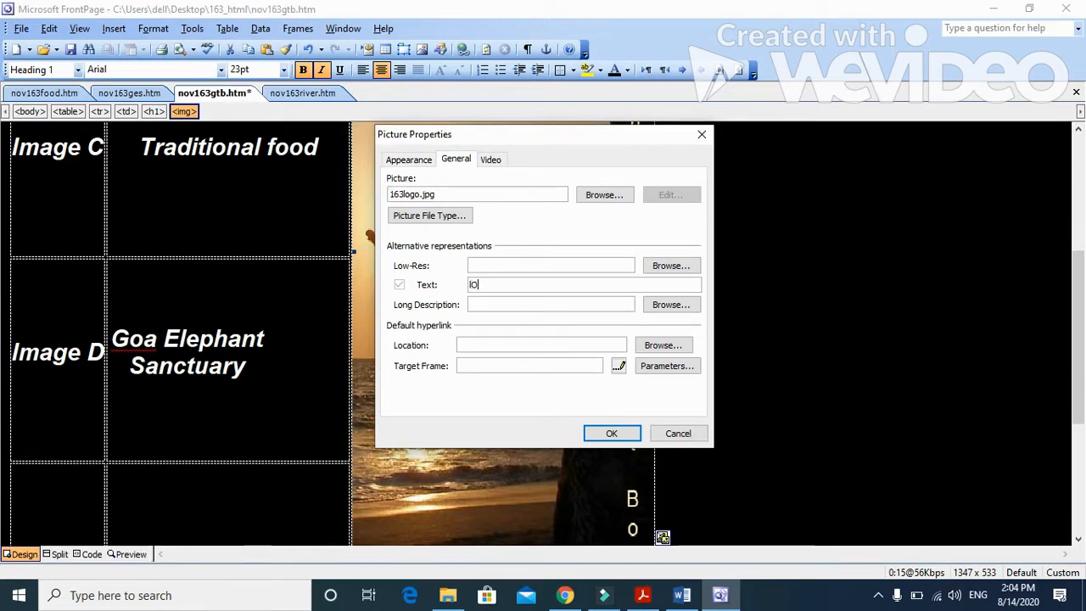
{"action": "left_click", "coordinate": [631, 435]}
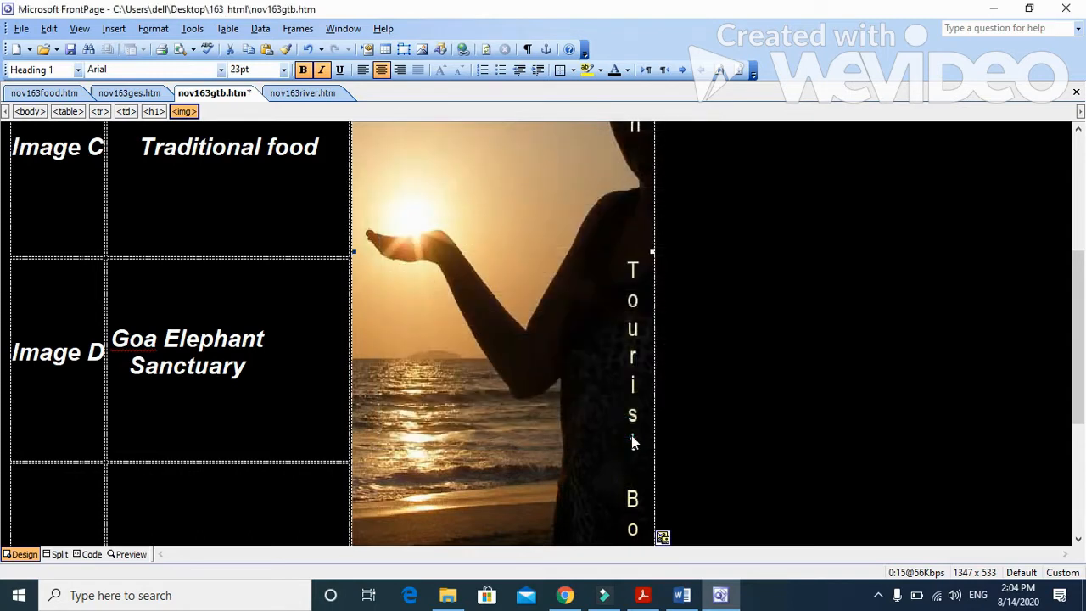
Step: Read question 4's instructions for replacing the image texts in Acrobat Reader, and return to nov163gtb in FrontPage
{"action": "left_click", "coordinate": [642, 594]}
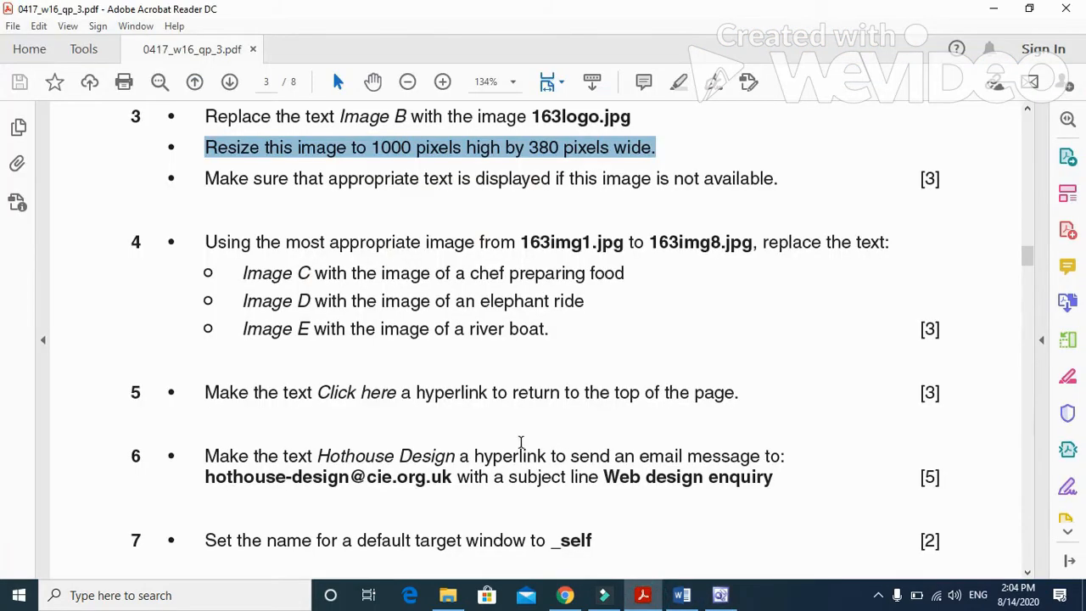
{"action": "scroll", "coordinate": [521, 442], "scroll_direction": "down", "scroll_amount": 3}
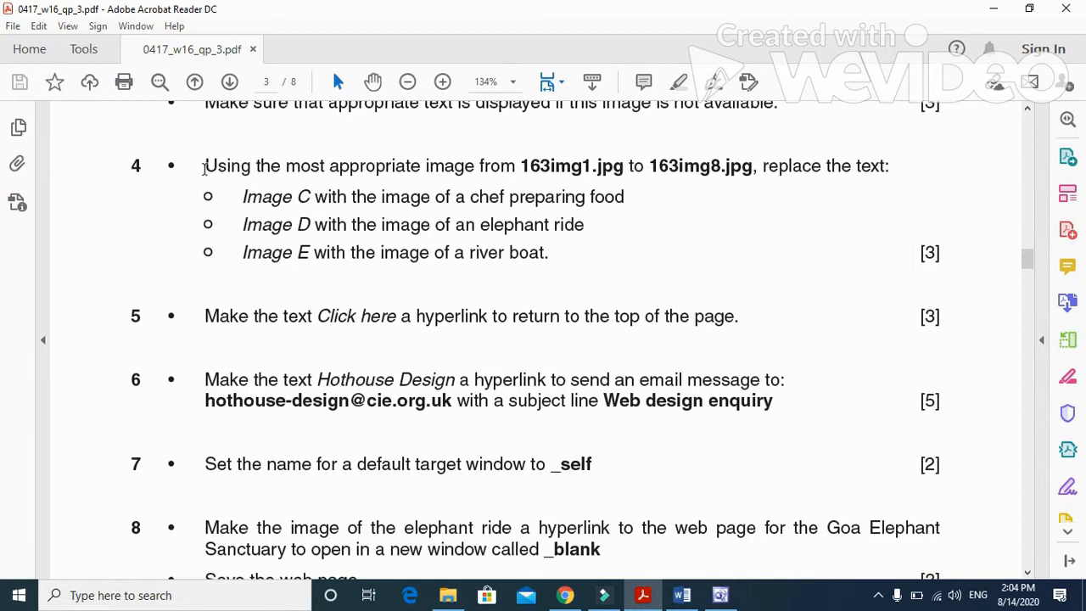
{"action": "left_click_drag", "start_coordinate": [205, 166], "coordinate": [851, 173]}
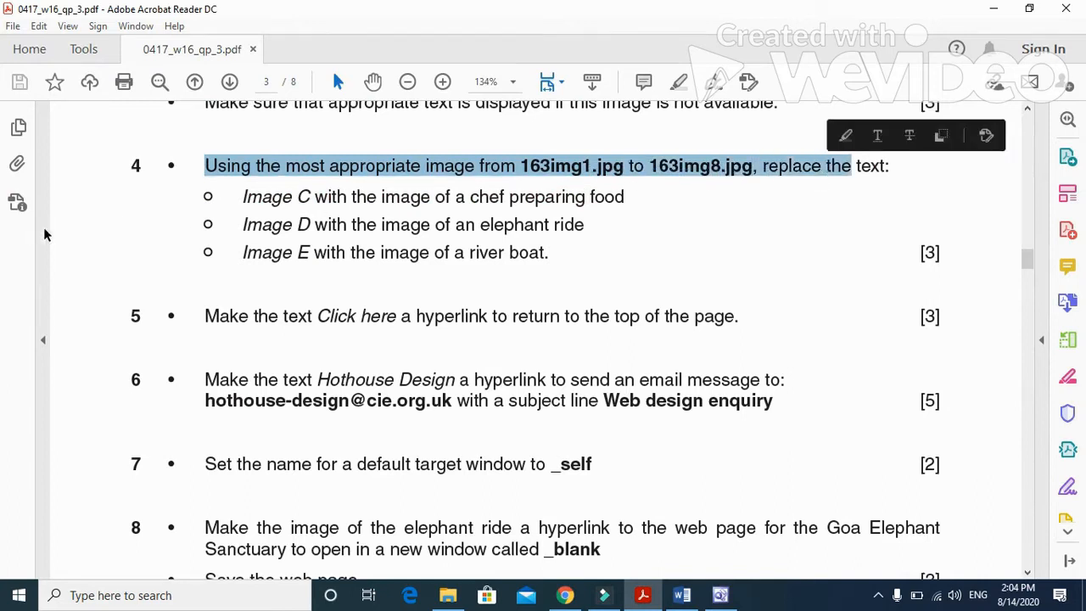
{"action": "left_click_drag", "start_coordinate": [243, 197], "coordinate": [506, 200]}
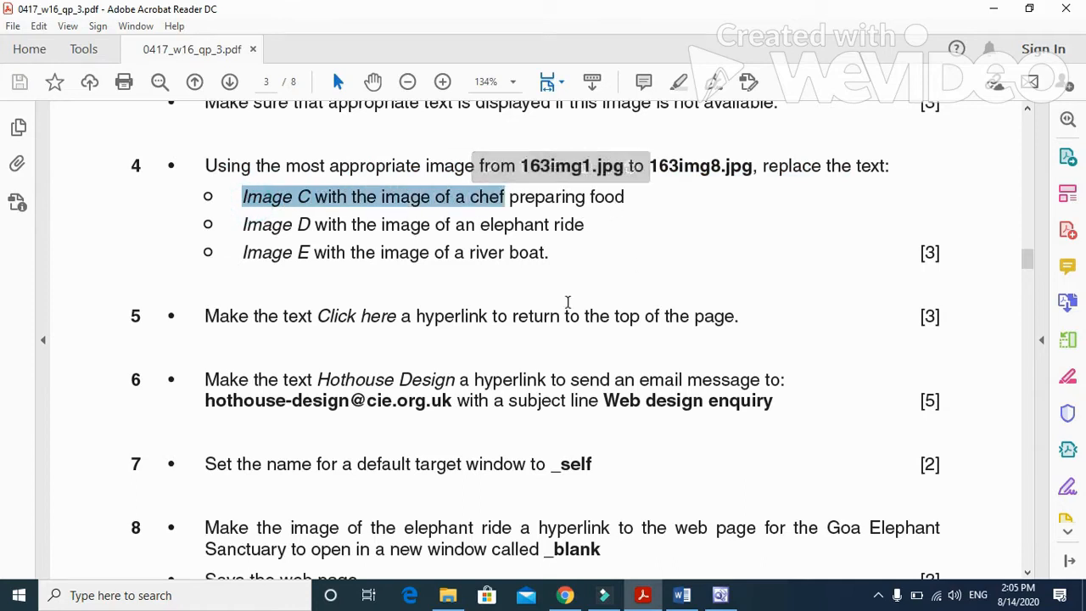
{"action": "left_click", "coordinate": [721, 595]}
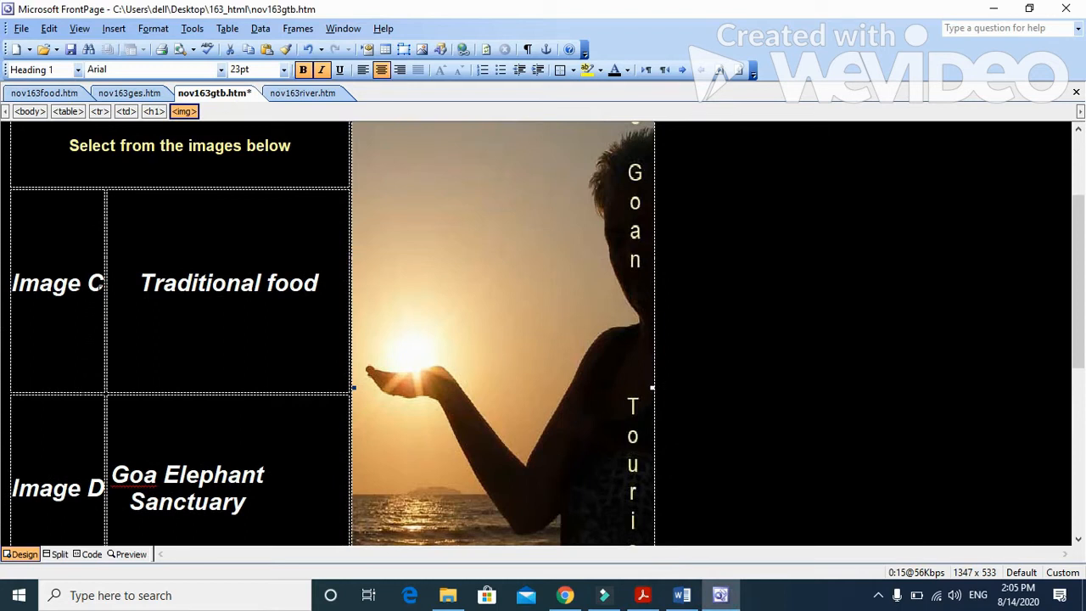
Step: Replace the text Image C with the chef picture 163img7, browsing the picture files as thumbnails
{"action": "left_click_drag", "start_coordinate": [100, 284], "coordinate": [14, 289]}
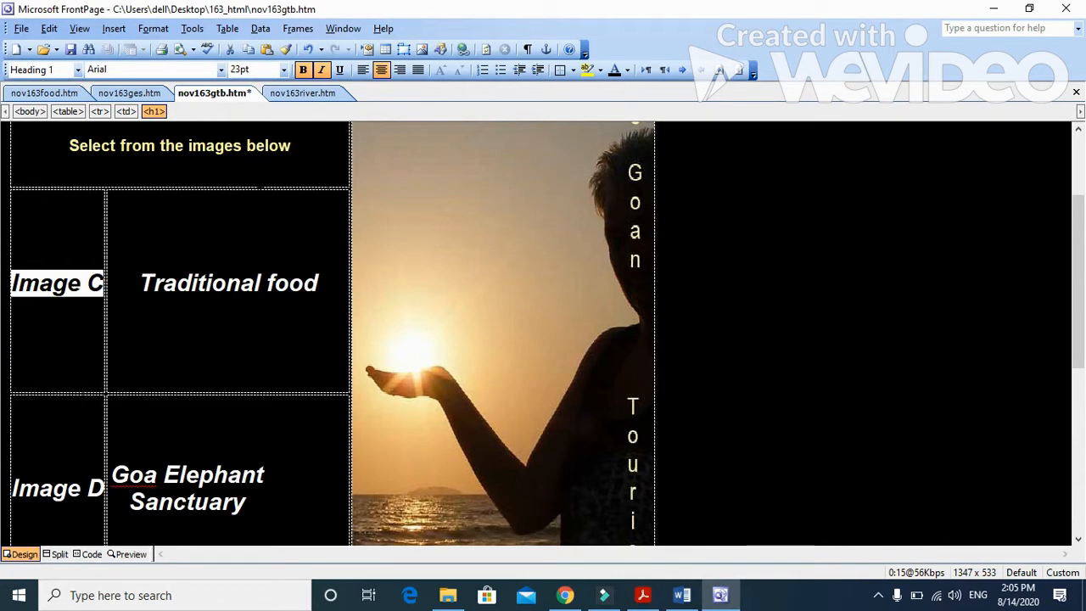
{"action": "left_click", "coordinate": [114, 28]}
{"action": "mouse_move", "coordinate": [223, 180]}
{"action": "left_click", "coordinate": [275, 195]}
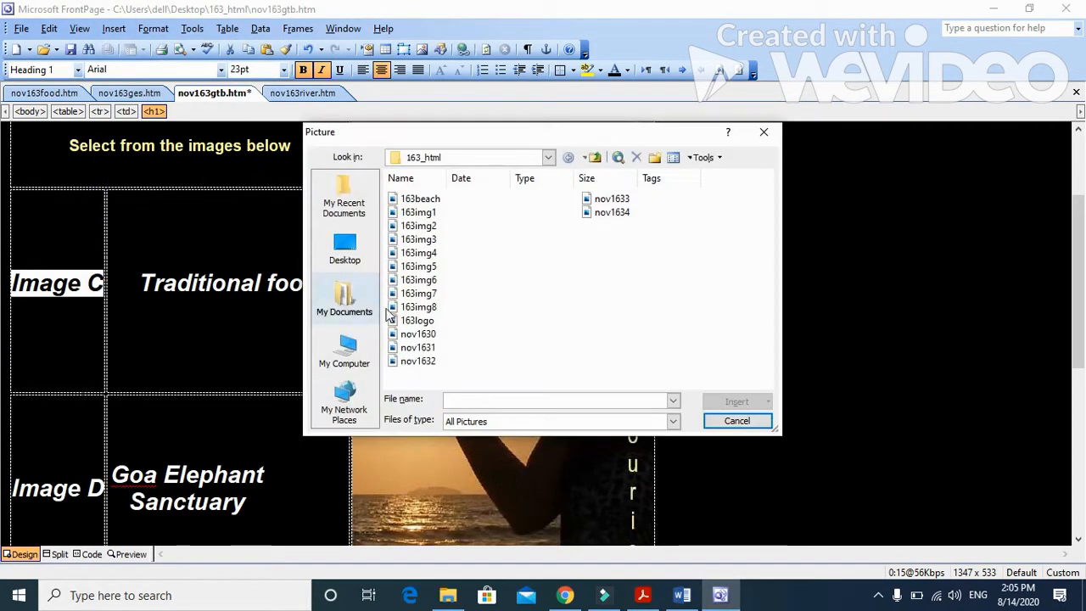
{"action": "left_click", "coordinate": [683, 158]}
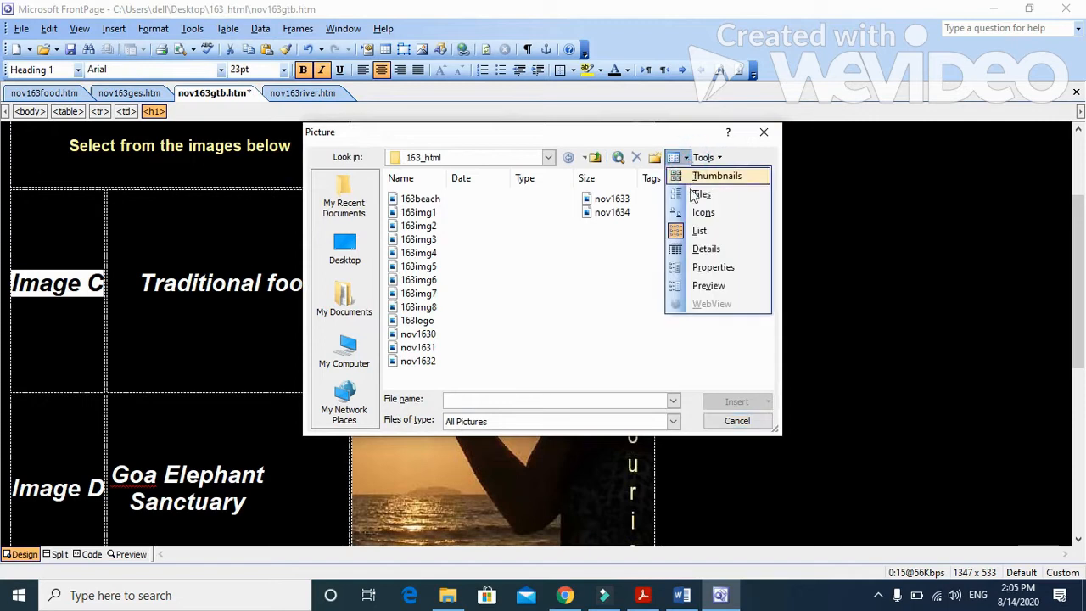
{"action": "left_click", "coordinate": [711, 176]}
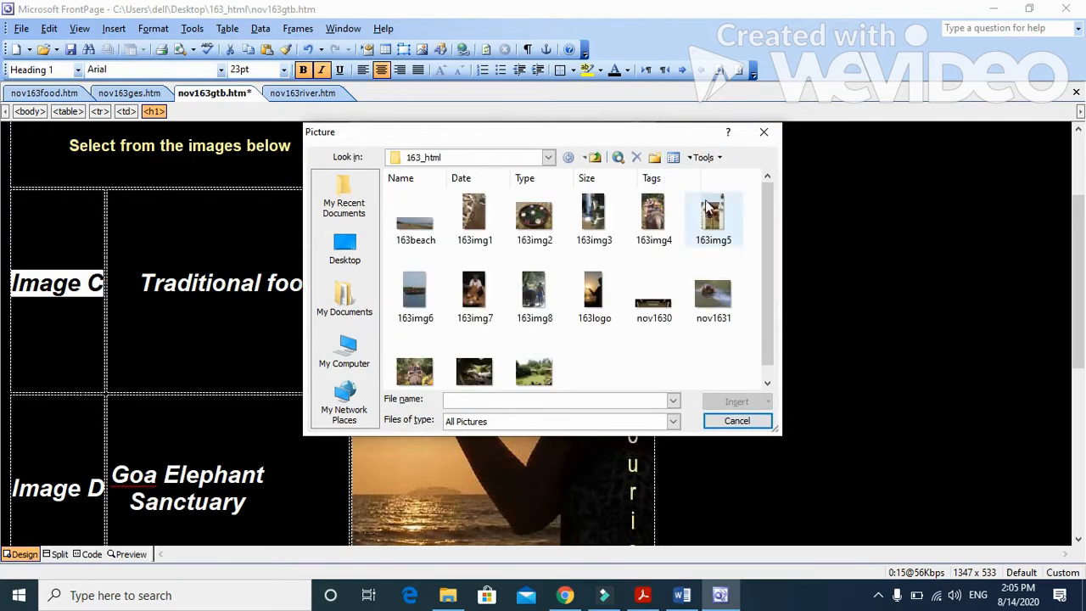
{"action": "left_click", "coordinate": [477, 296]}
{"action": "left_click", "coordinate": [736, 401]}
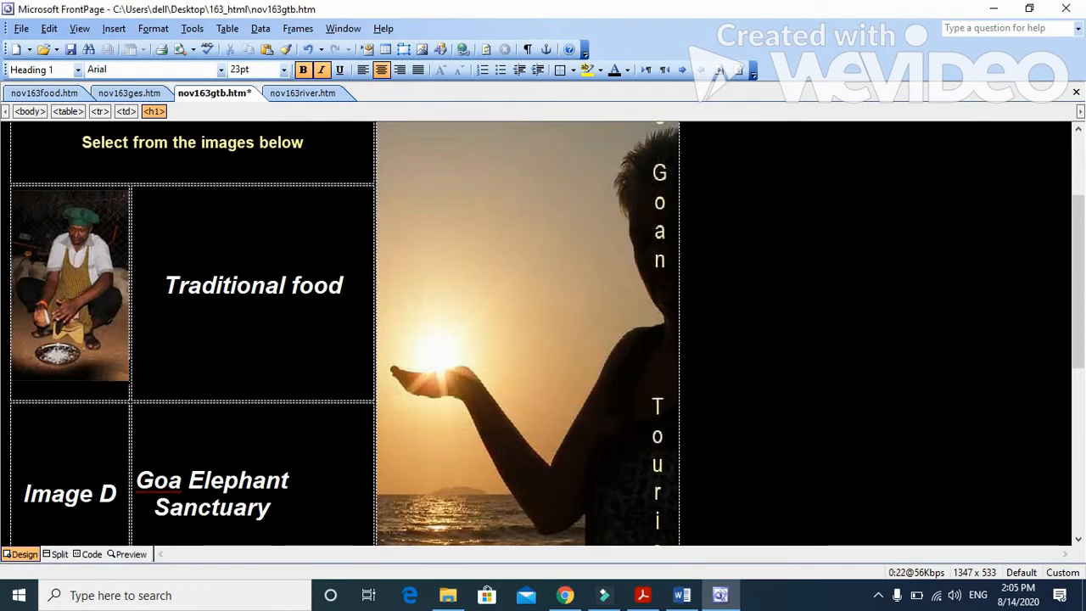
Step: Check question 4's Image D instruction in Acrobat Reader, and replace the text Image D in nov163gtb with the elephant ride picture 163img4 in FrontPage
{"action": "left_click", "coordinate": [643, 595]}
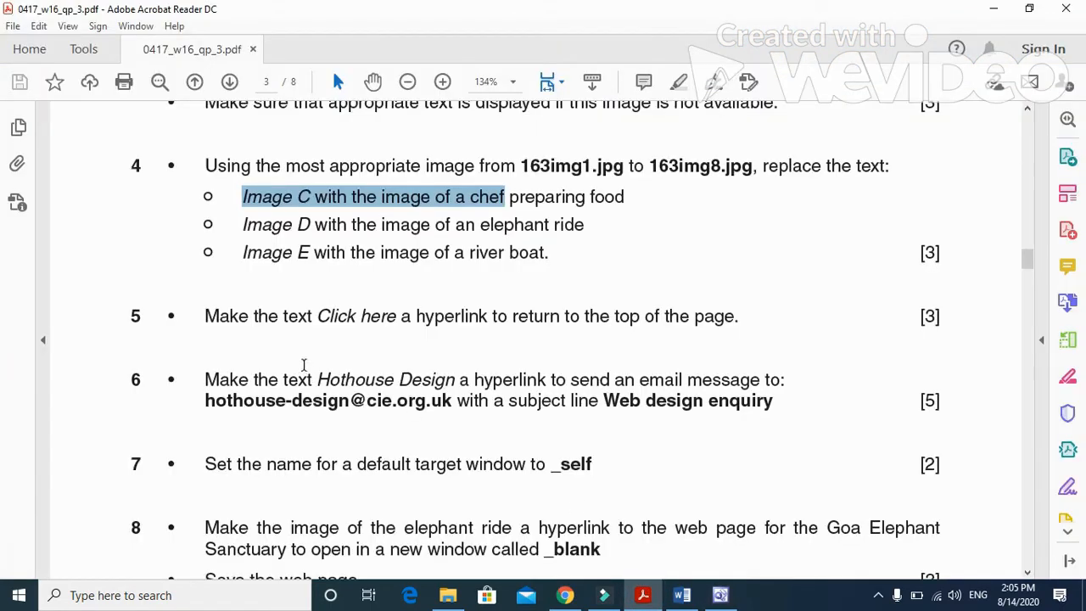
{"action": "left_click_drag", "start_coordinate": [243, 224], "coordinate": [585, 225]}
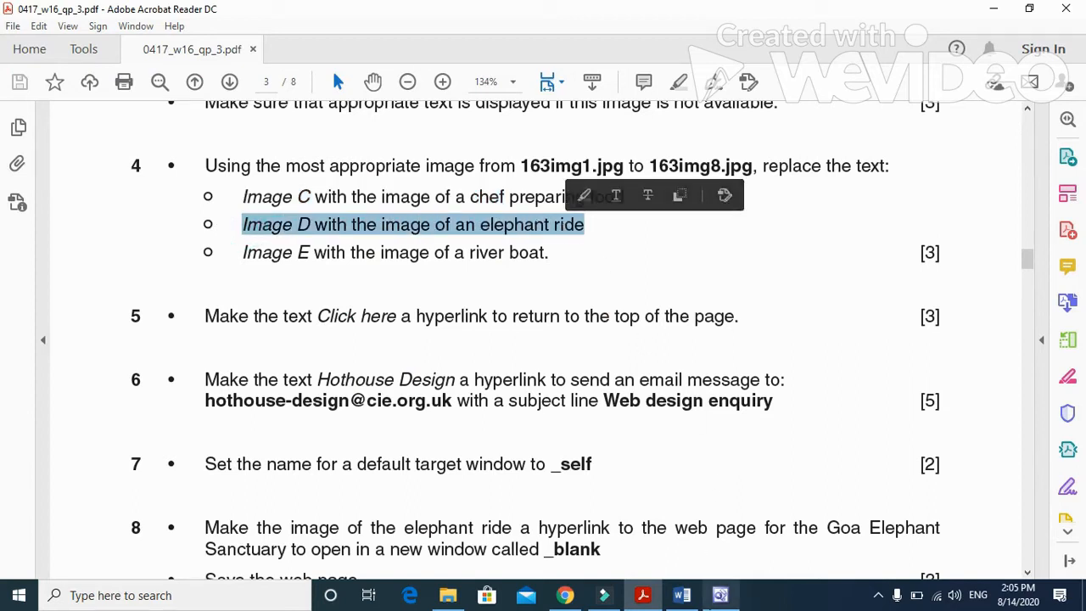
{"action": "key", "text": "alt+Tab"}
{"action": "left_click_drag", "start_coordinate": [117, 493], "coordinate": [28, 490]}
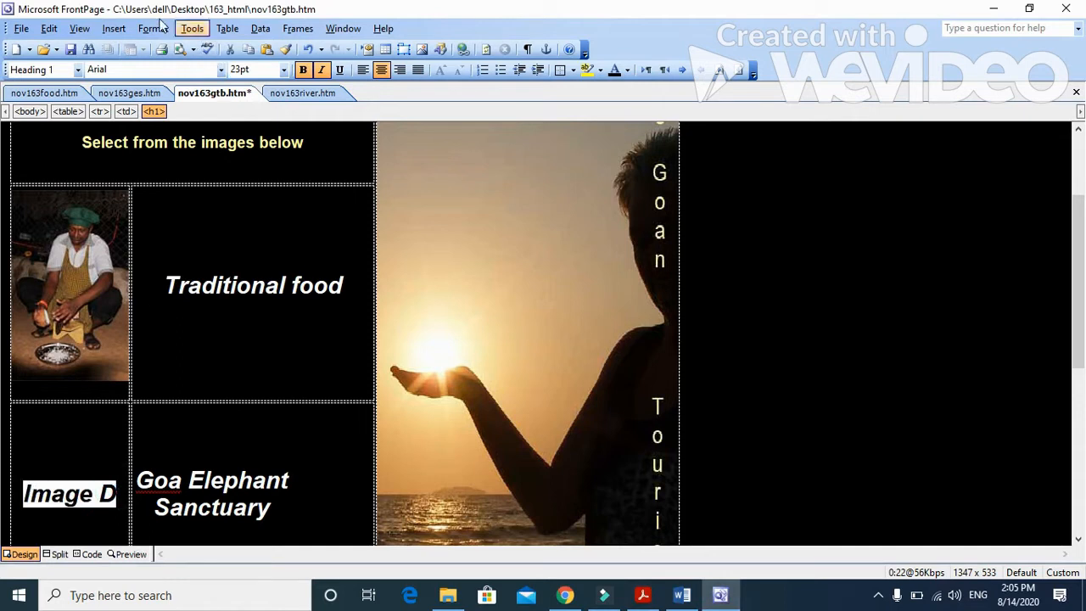
{"action": "left_click", "coordinate": [113, 28]}
{"action": "mouse_move", "coordinate": [161, 182]}
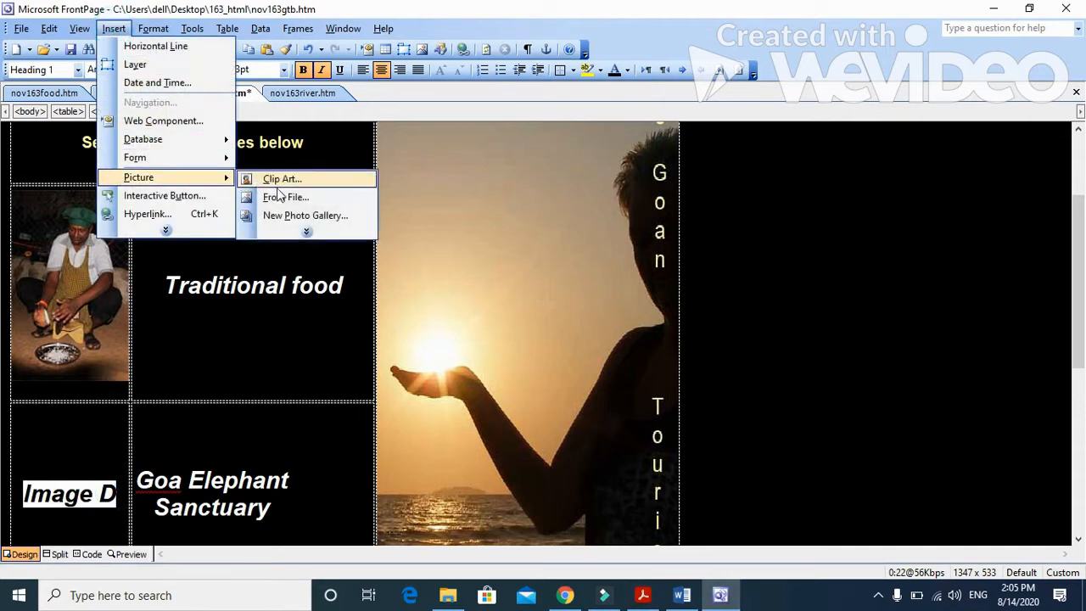
{"action": "left_click", "coordinate": [280, 195]}
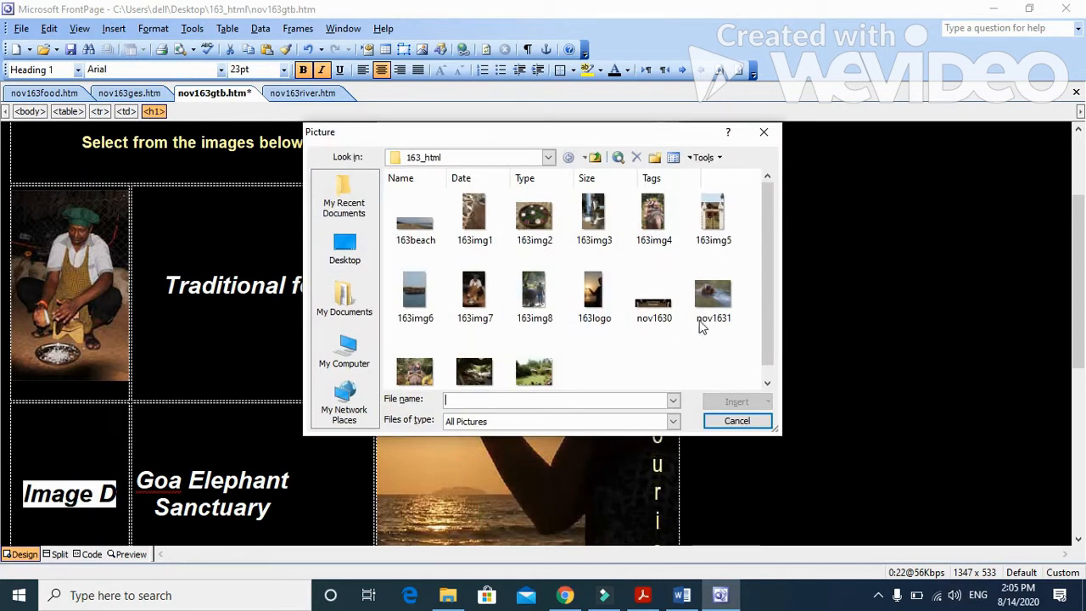
{"action": "left_click", "coordinate": [654, 217]}
{"action": "left_click", "coordinate": [727, 405]}
{"action": "scroll", "coordinate": [577, 421], "scroll_direction": "down", "scroll_amount": 5}
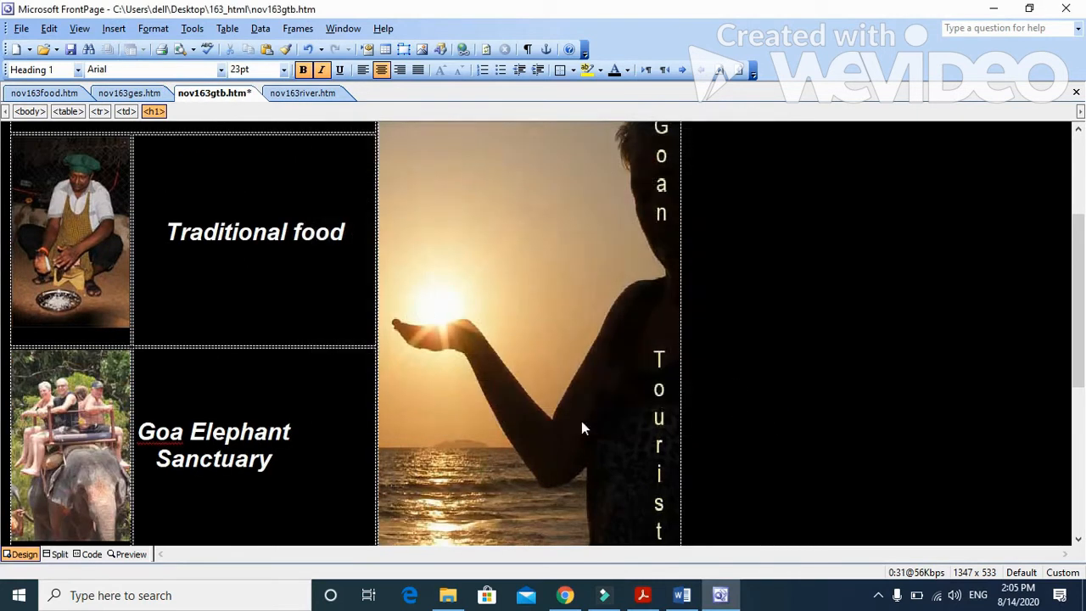
Step: Check question 4's Image E instruction in Acrobat Reader, and replace the text Image E in nov163gtb with the river boat picture 163img6 in FrontPage
{"action": "left_click", "coordinate": [642, 597]}
{"action": "scroll", "coordinate": [540, 404], "scroll_direction": "down", "scroll_amount": 2}
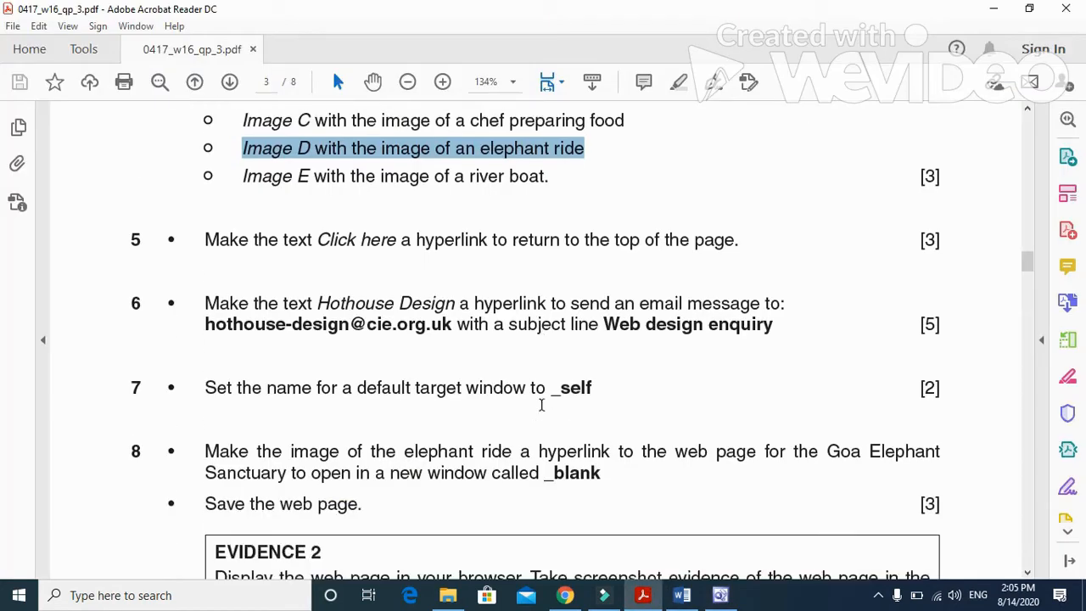
{"action": "left_click_drag", "start_coordinate": [244, 175], "coordinate": [592, 197]}
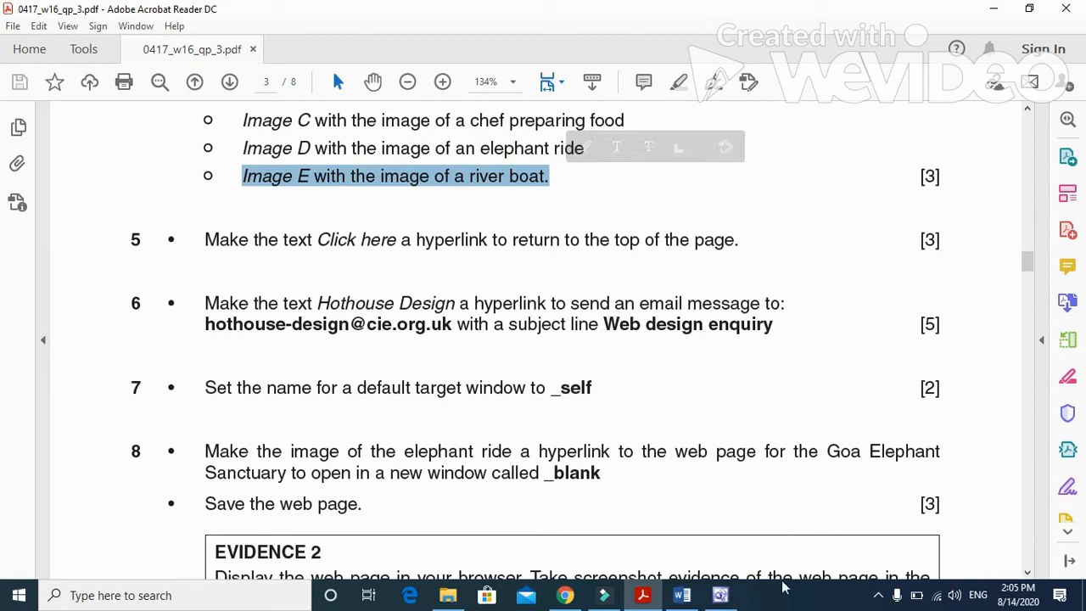
{"action": "left_click", "coordinate": [720, 594]}
{"action": "left_click_drag", "start_coordinate": [119, 469], "coordinate": [24, 468]}
{"action": "left_click", "coordinate": [152, 28]}
{"action": "mouse_move", "coordinate": [113, 28]}
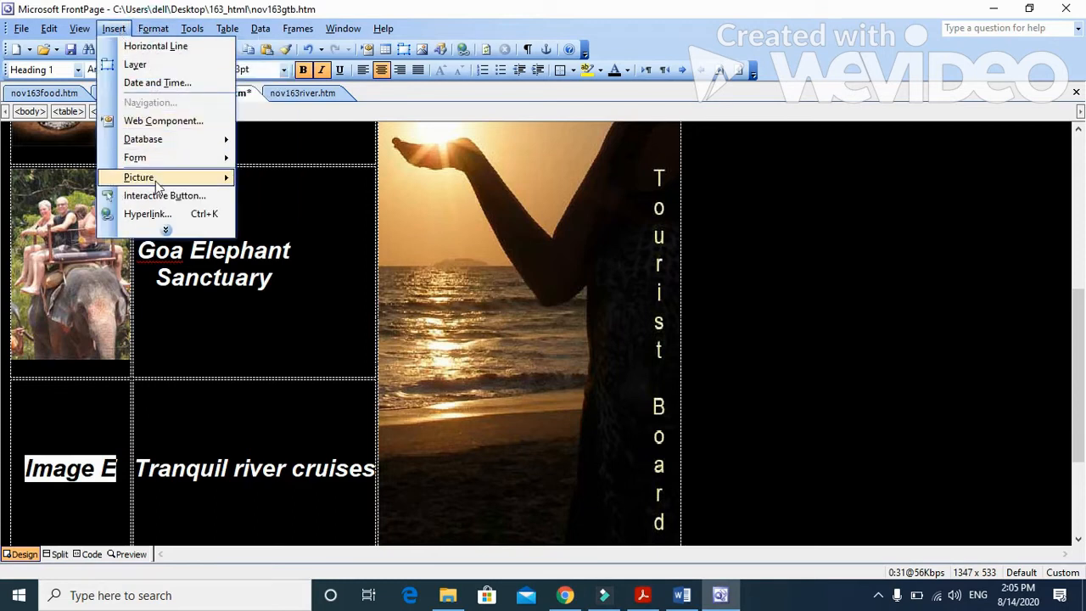
{"action": "mouse_move", "coordinate": [157, 180]}
{"action": "left_click", "coordinate": [319, 197]}
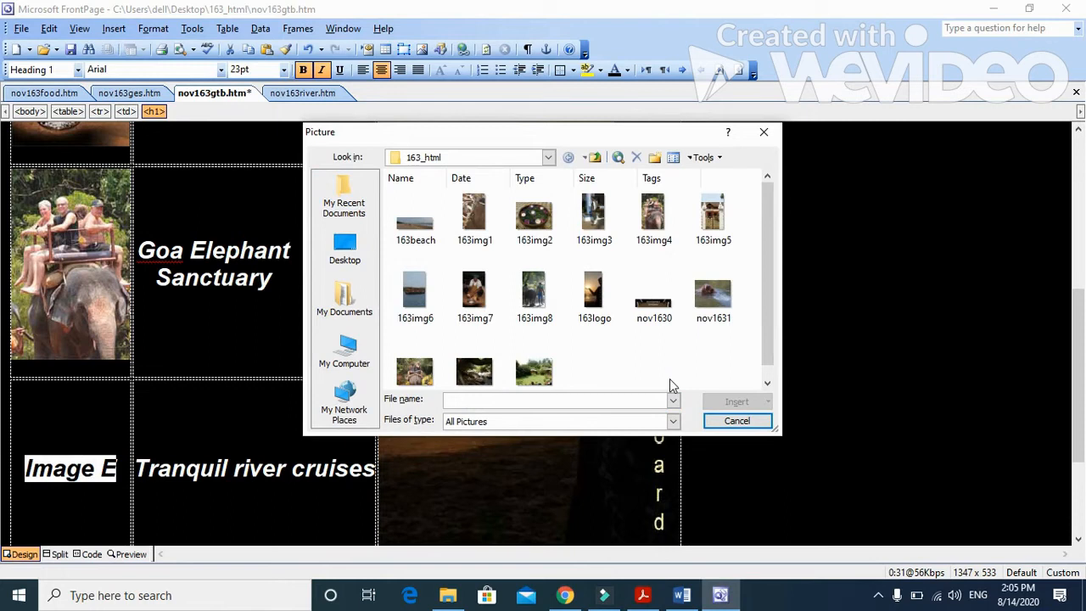
{"action": "left_click", "coordinate": [415, 297]}
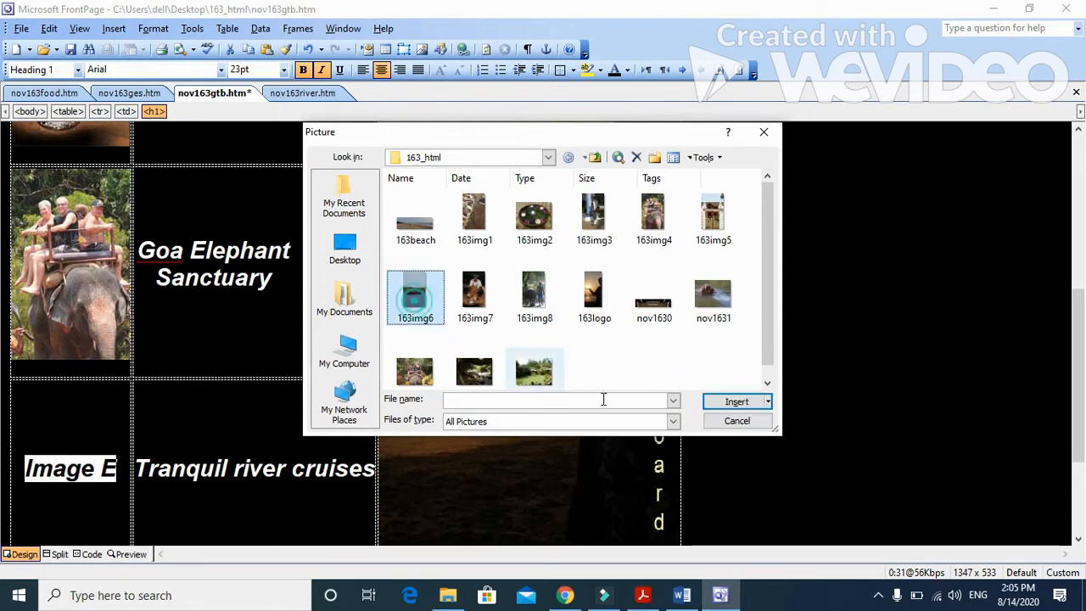
{"action": "left_click", "coordinate": [736, 401]}
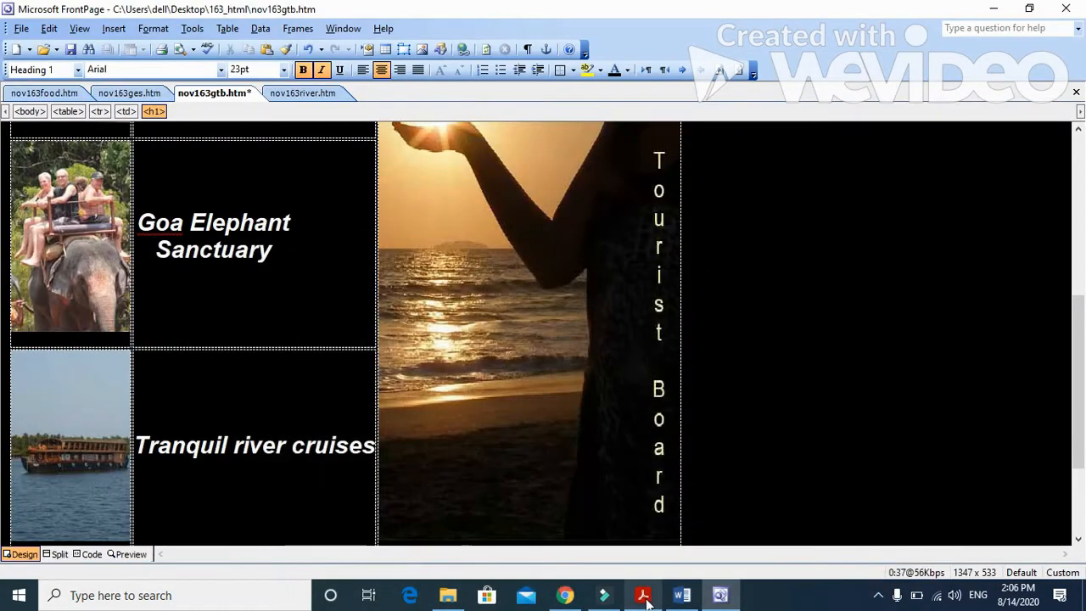
Step: Read question 5's instruction for the Click here hyperlink in Acrobat Reader, and return to nov163gtb in FrontPage
{"action": "left_click", "coordinate": [642, 595]}
{"action": "scroll", "coordinate": [445, 390], "scroll_direction": "down", "scroll_amount": 2}
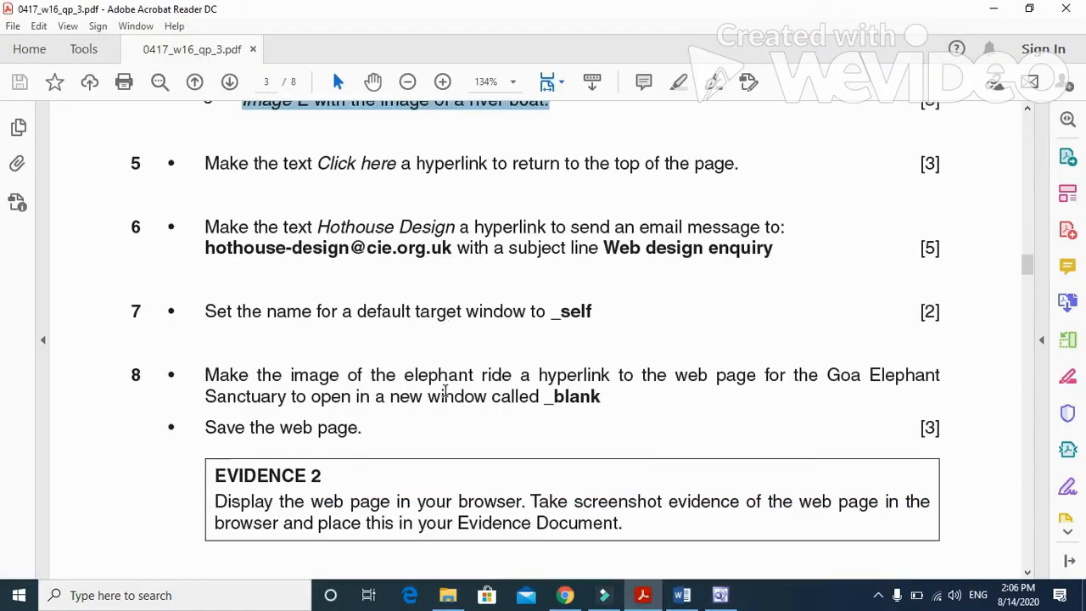
{"action": "scroll", "coordinate": [302, 229], "scroll_direction": "up", "scroll_amount": 1}
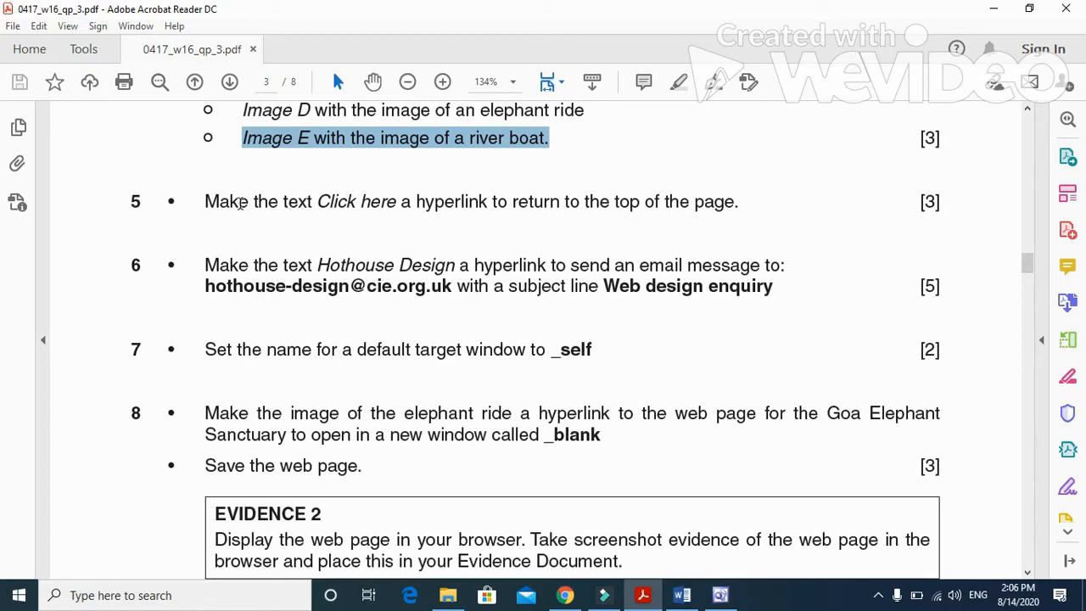
{"action": "left_click_drag", "start_coordinate": [205, 201], "coordinate": [738, 203]}
{"action": "left_click", "coordinate": [721, 595]}
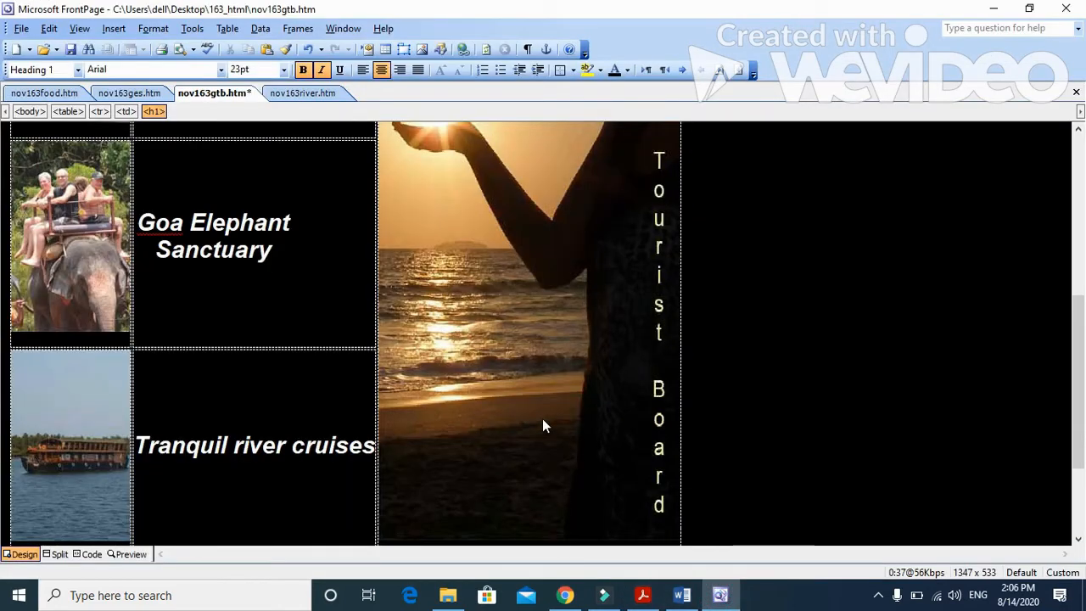
Step: Add a bookmark named top to the beach image at the top of nov163gtb
{"action": "scroll", "coordinate": [544, 426], "scroll_direction": "down", "scroll_amount": 3}
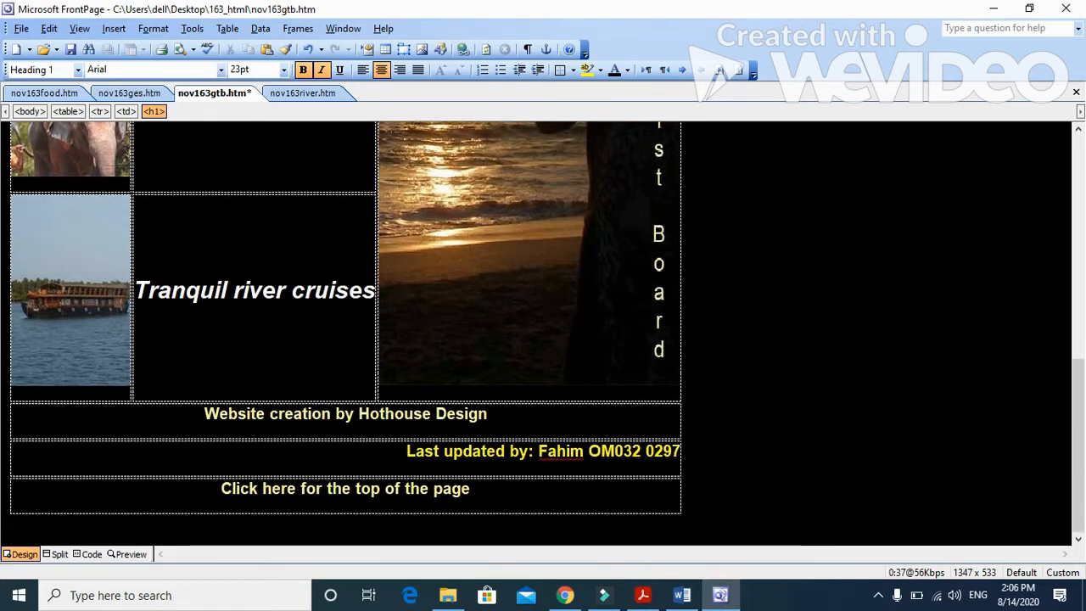
{"action": "left_click", "coordinate": [280, 490]}
{"action": "scroll", "coordinate": [279, 491], "scroll_direction": "up", "scroll_amount": 10}
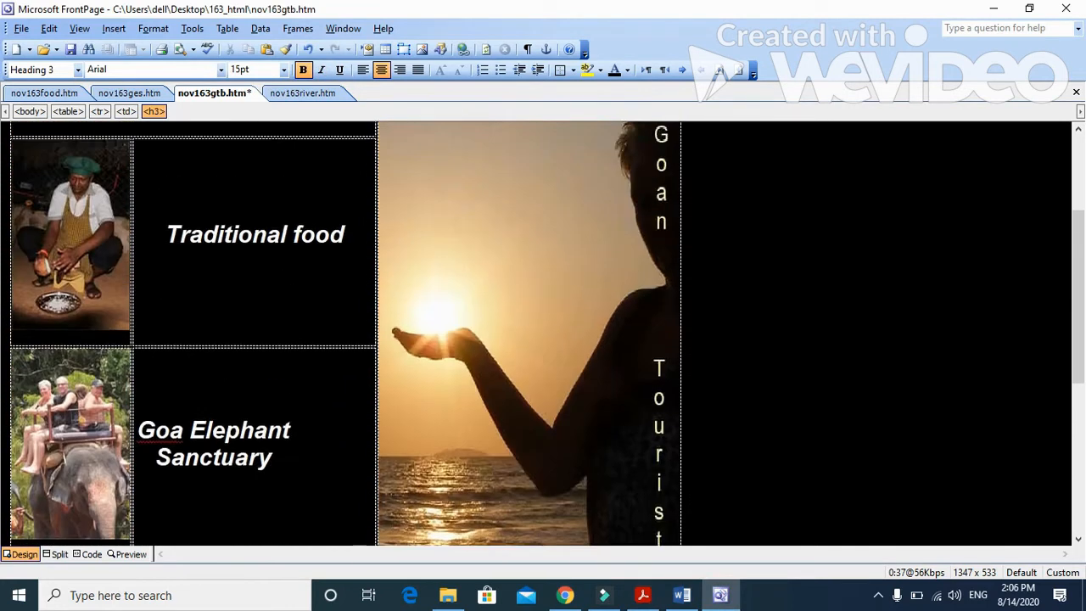
{"action": "left_click", "coordinate": [23, 202]}
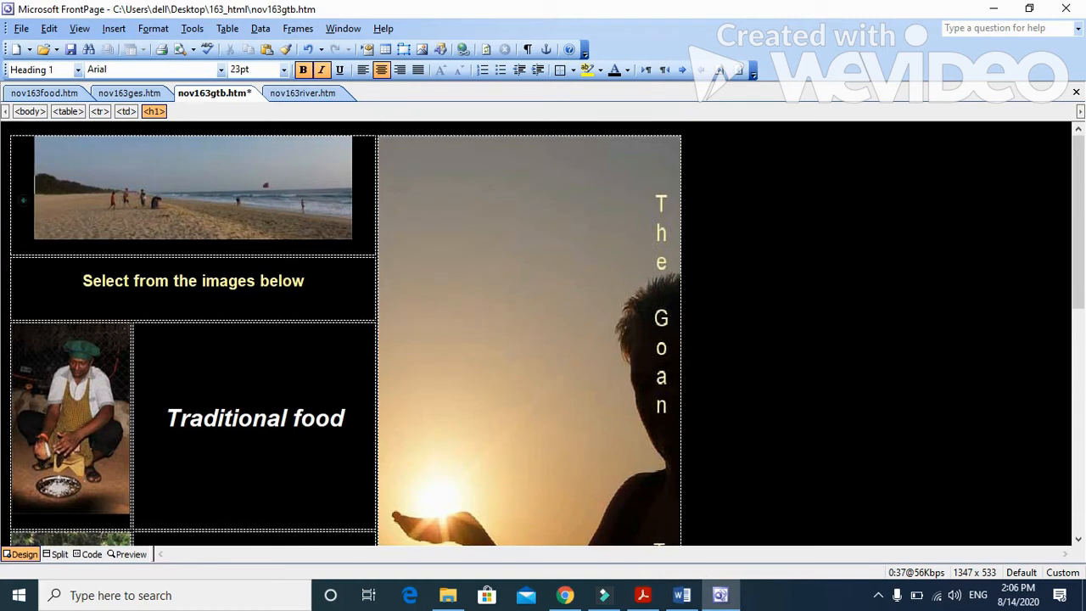
{"action": "left_click", "coordinate": [63, 214]}
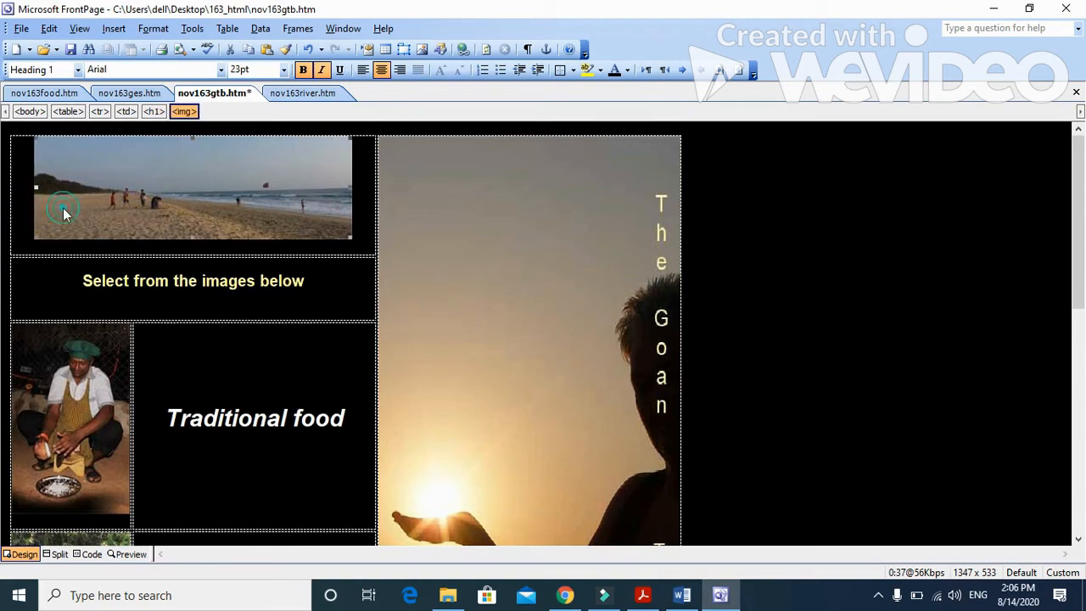
{"action": "left_click", "coordinate": [113, 28]}
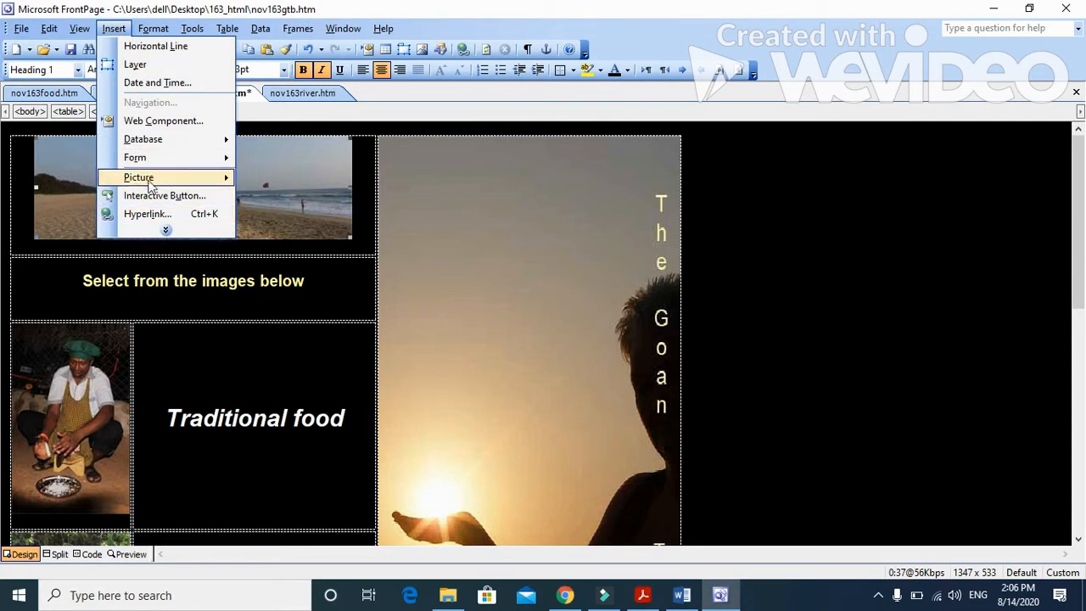
{"action": "left_click", "coordinate": [166, 229]}
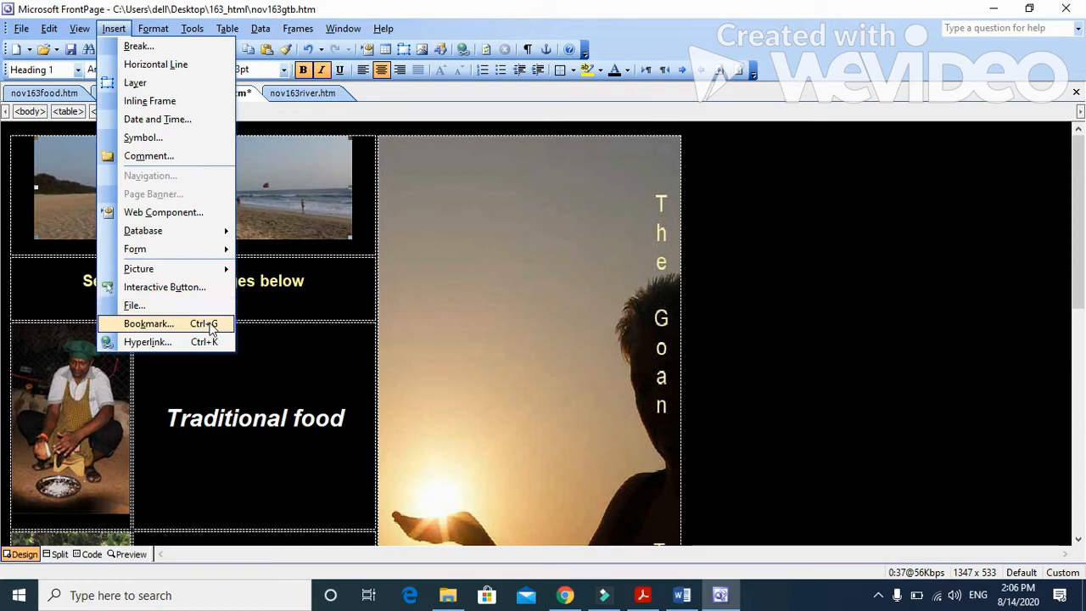
{"action": "mouse_move", "coordinate": [78, 28]}
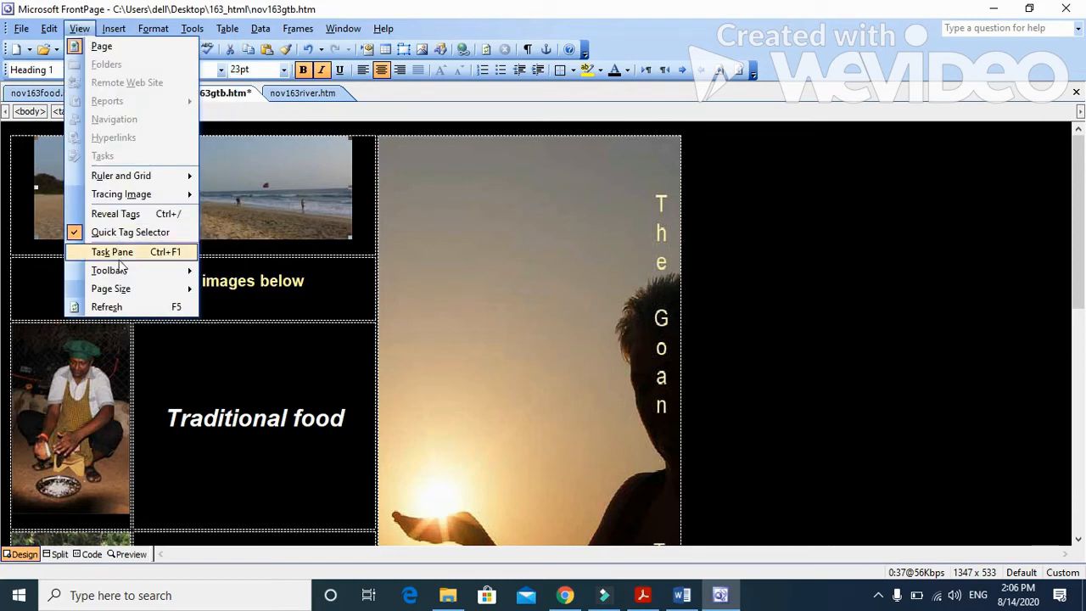
{"action": "mouse_move", "coordinate": [115, 32]}
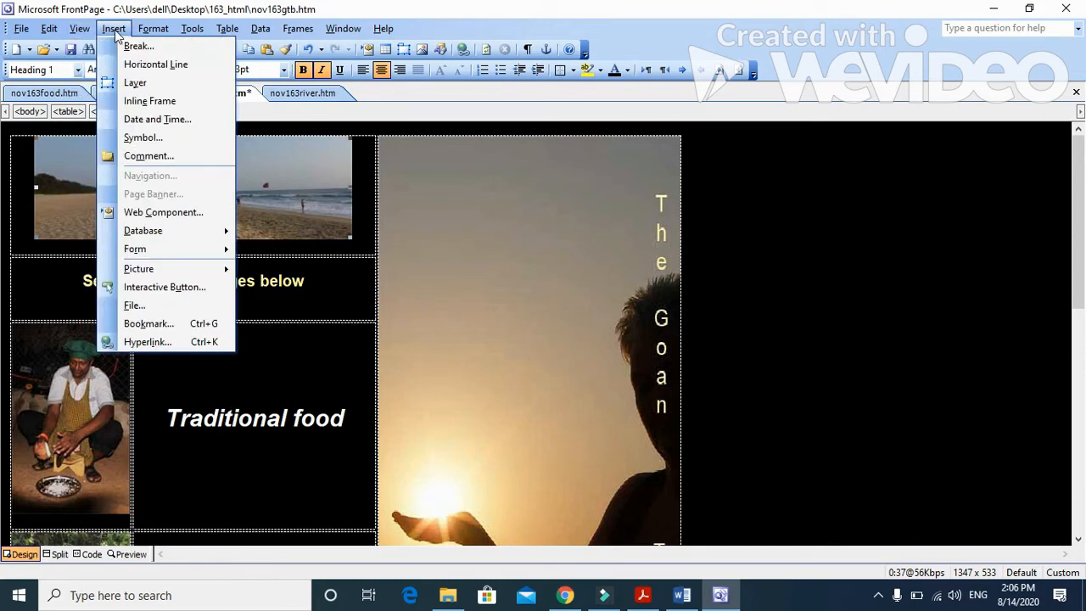
{"action": "left_click", "coordinate": [172, 323]}
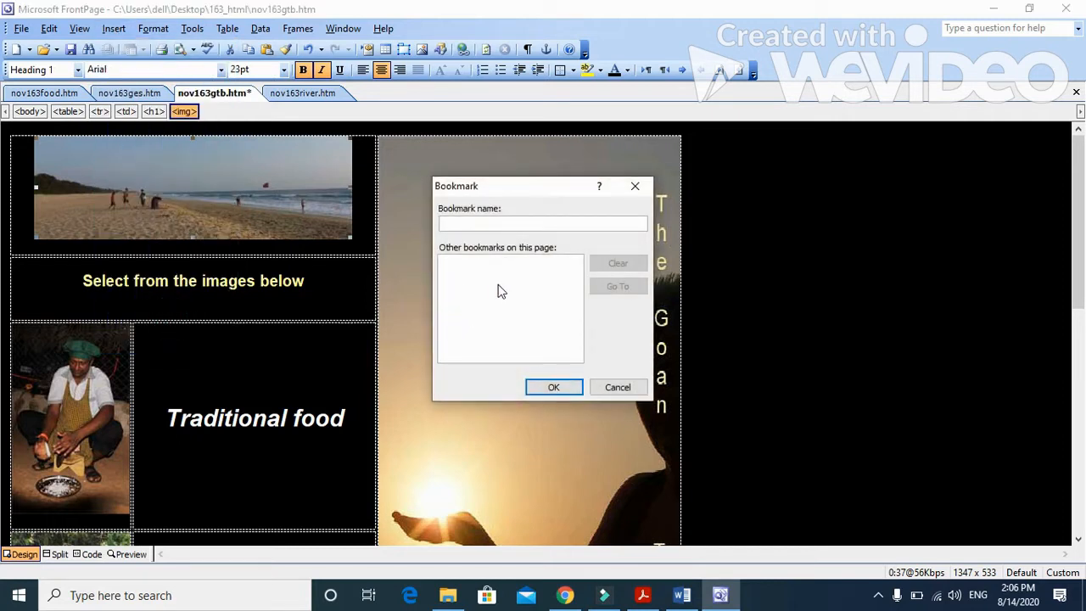
{"action": "type", "text": "top"}
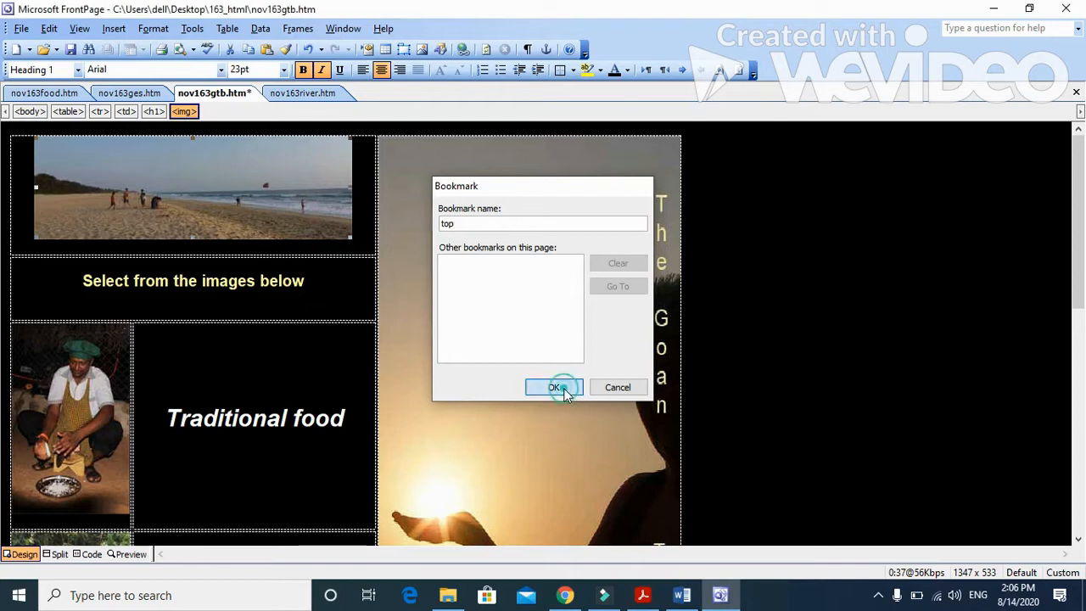
{"action": "left_click", "coordinate": [553, 387]}
Step: Make the text Click here in the last table row a hyperlink to the bookmark top
{"action": "scroll", "coordinate": [491, 406], "scroll_direction": "down", "scroll_amount": 3}
{"action": "scroll", "coordinate": [547, 333], "scroll_direction": "down", "scroll_amount": 9}
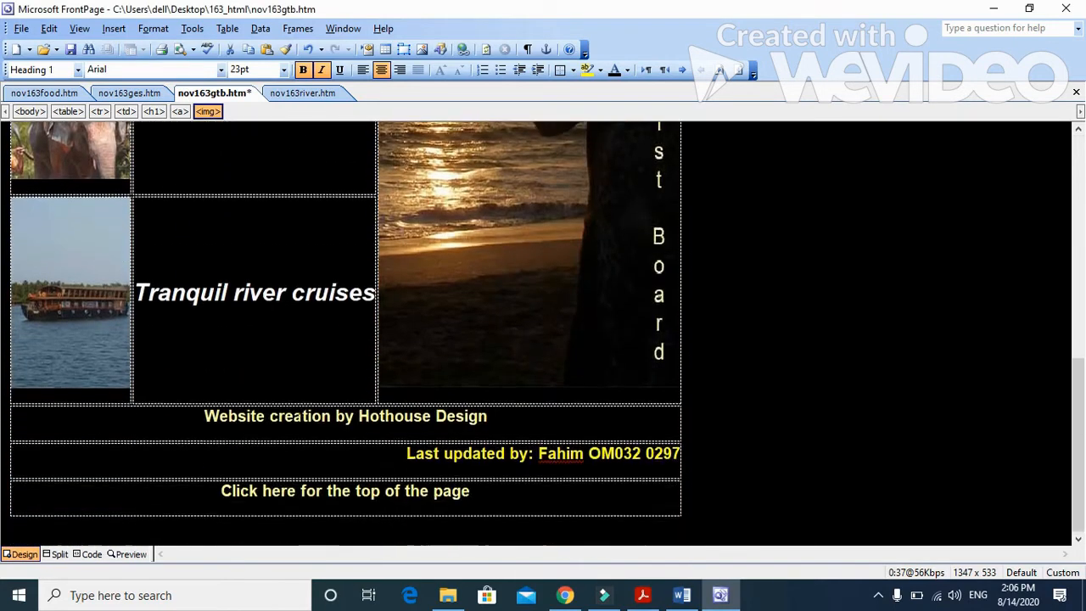
{"action": "left_click_drag", "start_coordinate": [296, 489], "coordinate": [221, 490]}
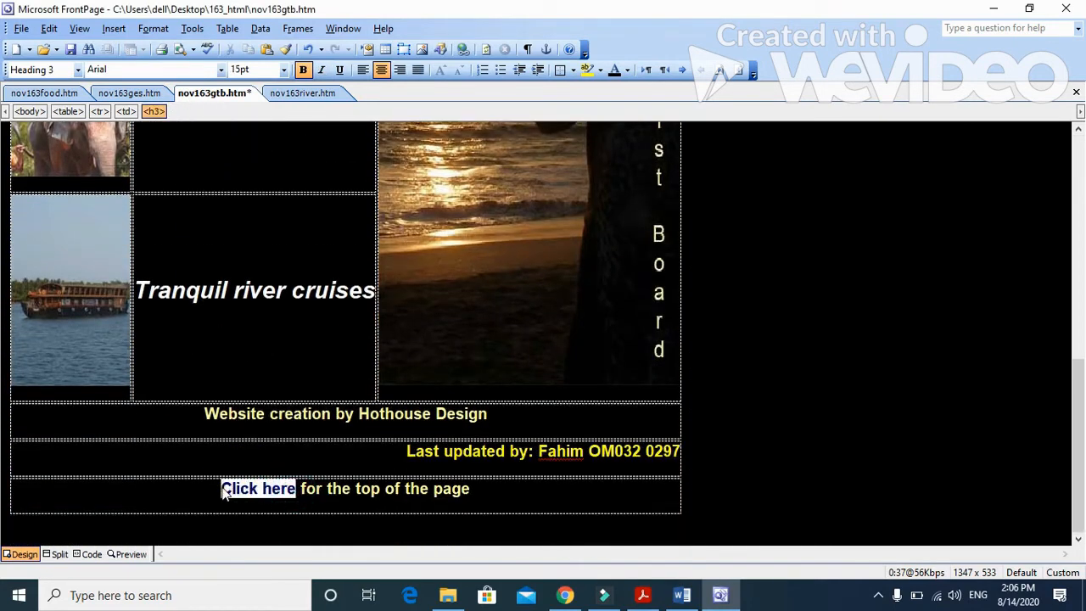
{"action": "left_click", "coordinate": [114, 28]}
{"action": "left_click", "coordinate": [156, 232]}
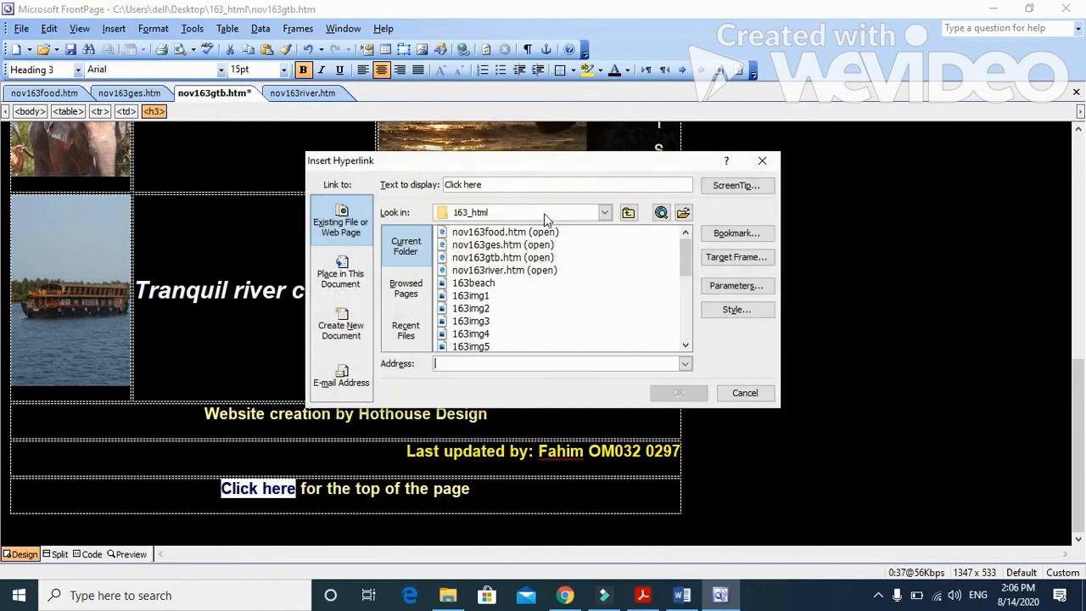
{"action": "left_click", "coordinate": [752, 236]}
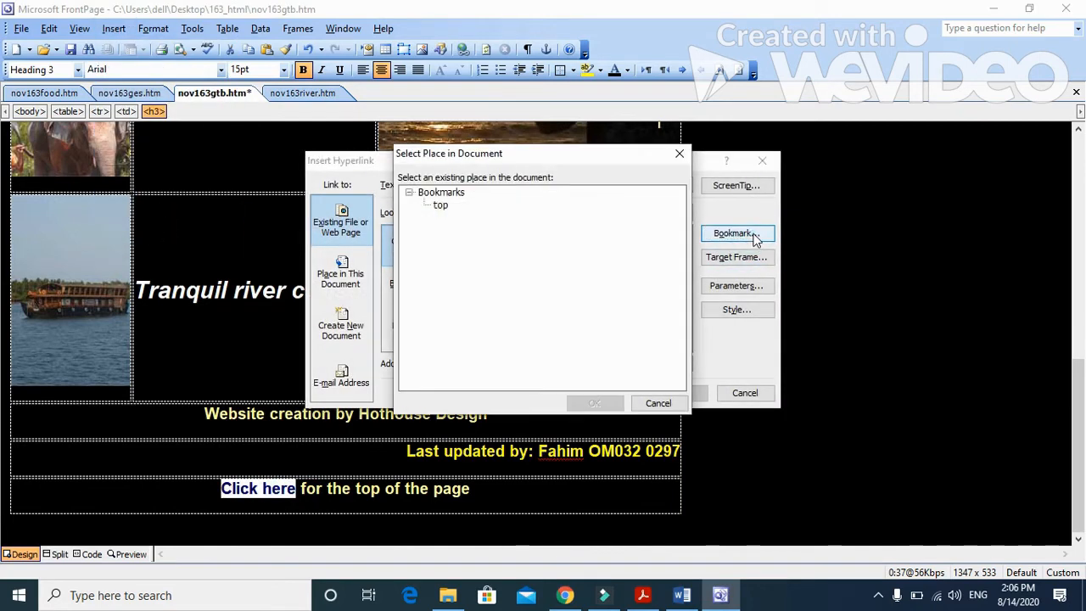
{"action": "left_click", "coordinate": [440, 204]}
{"action": "left_click", "coordinate": [595, 403]}
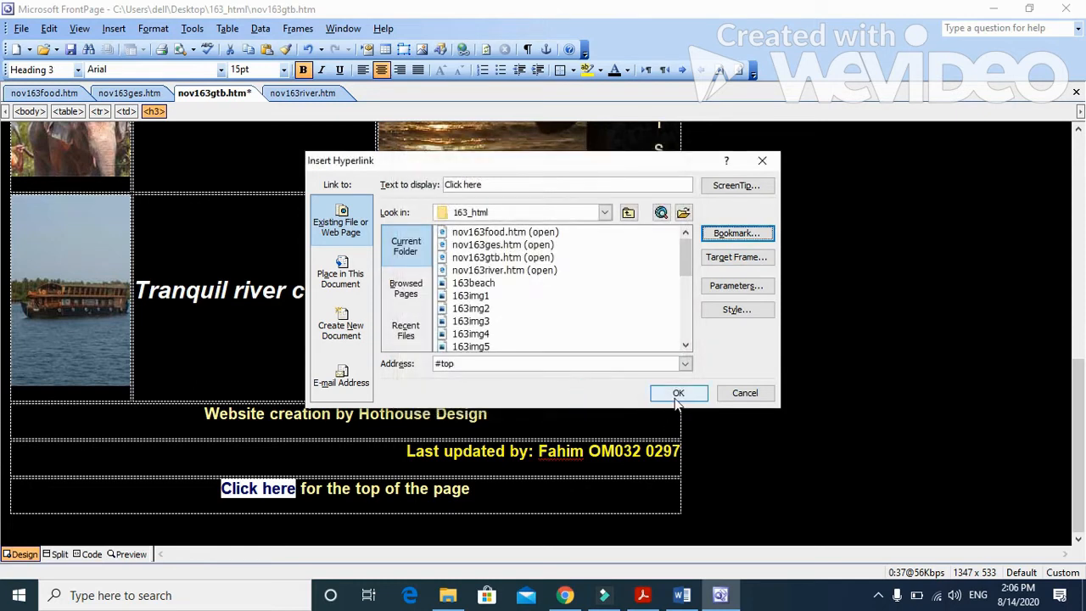
{"action": "left_click", "coordinate": [678, 394]}
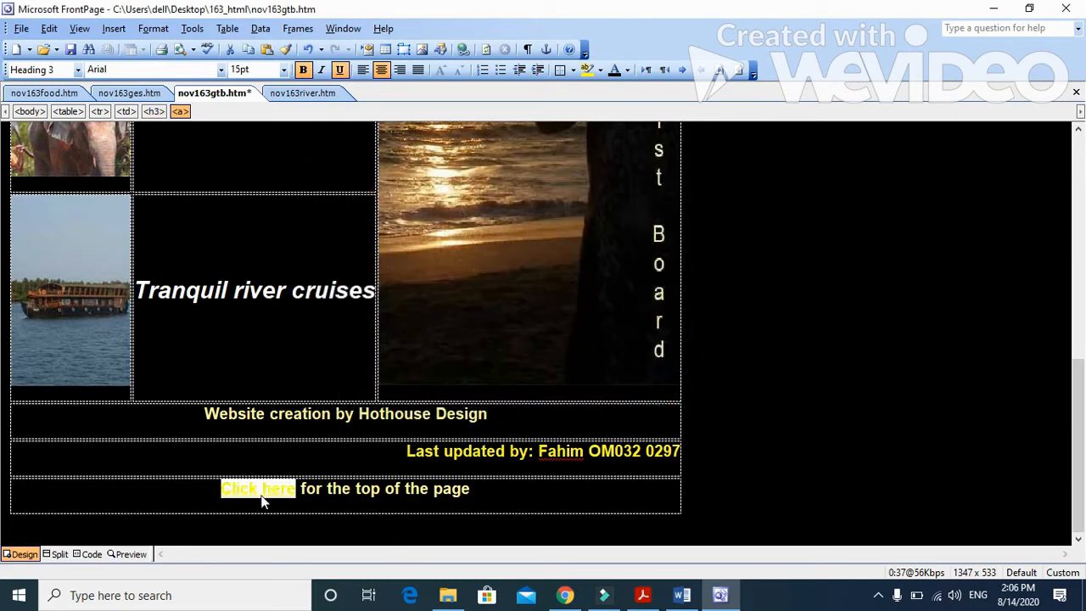
Step: Read question 6's Hothouse Design hyperlink instruction in Acrobat Reader, and copy the e-mail address it gives
{"action": "left_click", "coordinate": [643, 594]}
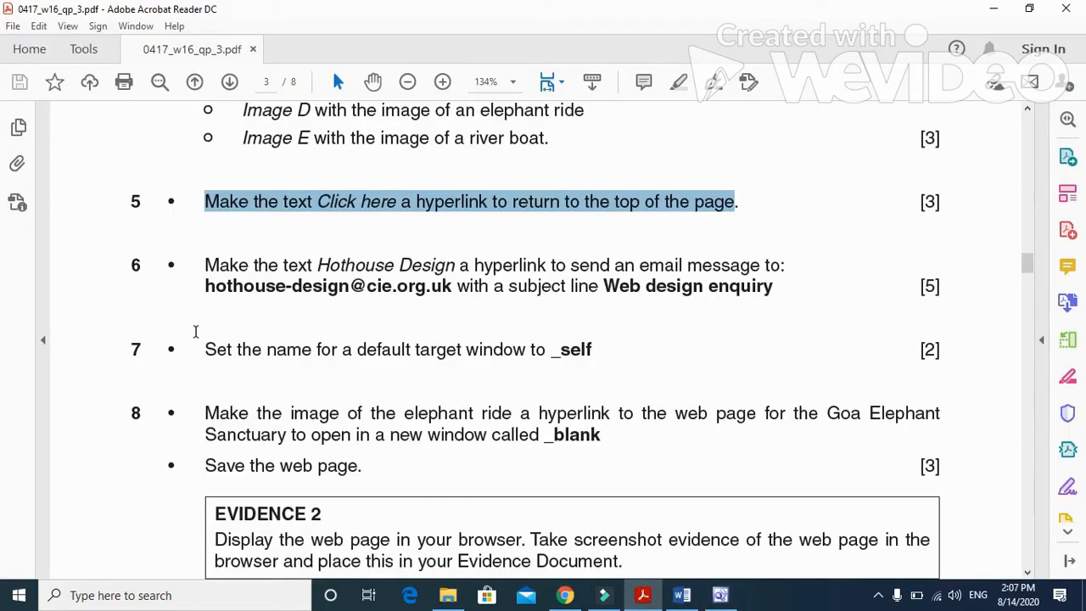
{"action": "left_click_drag", "start_coordinate": [210, 268], "coordinate": [800, 270]}
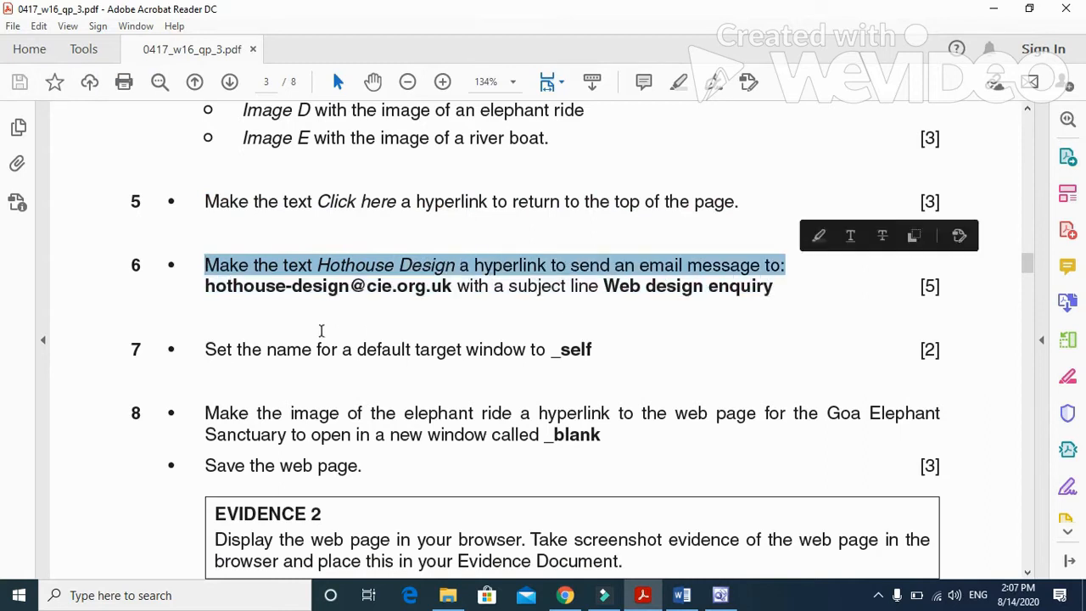
{"action": "left_click", "coordinate": [321, 330]}
{"action": "left_click_drag", "start_coordinate": [202, 286], "coordinate": [453, 297]}
{"action": "key", "text": "ctrl+c"}
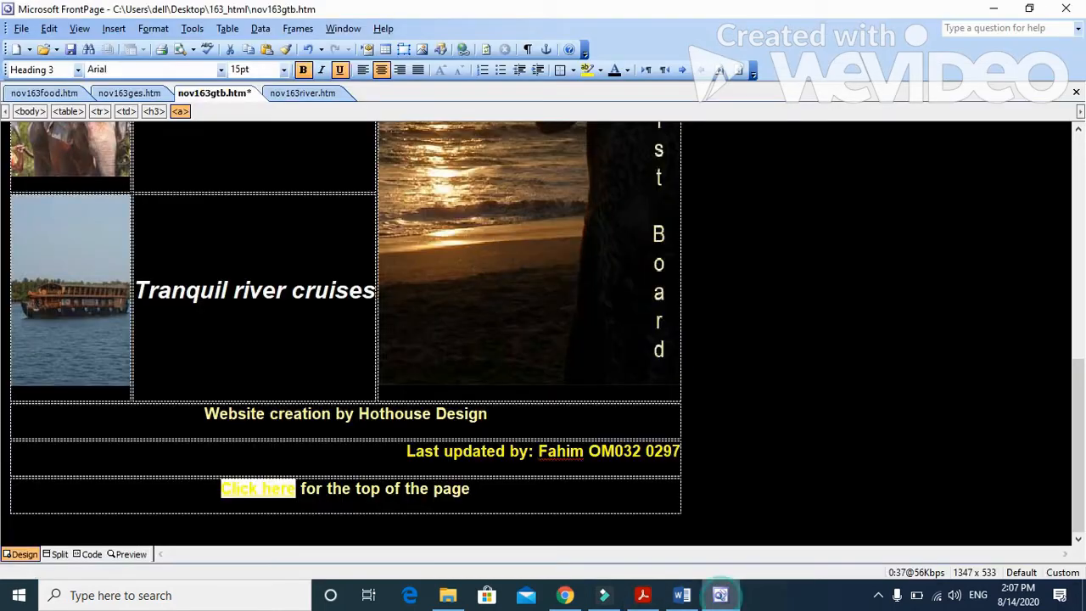
Step: Start an e-mail hyperlink on the text Hothouse Design in FrontPage, and paste the copied e-mail address as its recipient
{"action": "left_click", "coordinate": [720, 594]}
{"action": "left_click_drag", "start_coordinate": [359, 413], "coordinate": [487, 414]}
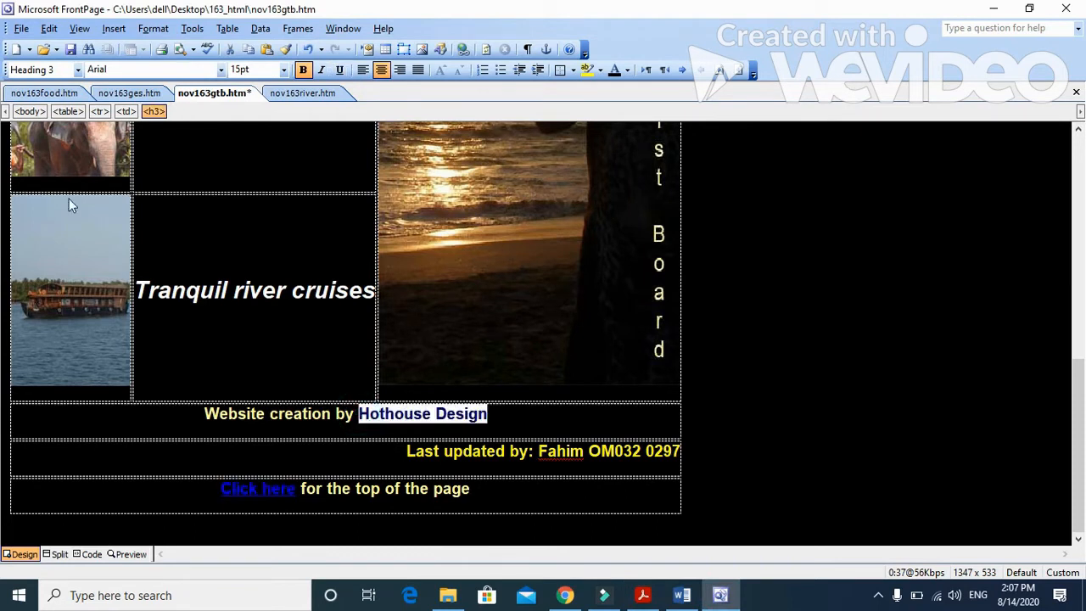
{"action": "left_click", "coordinate": [113, 28]}
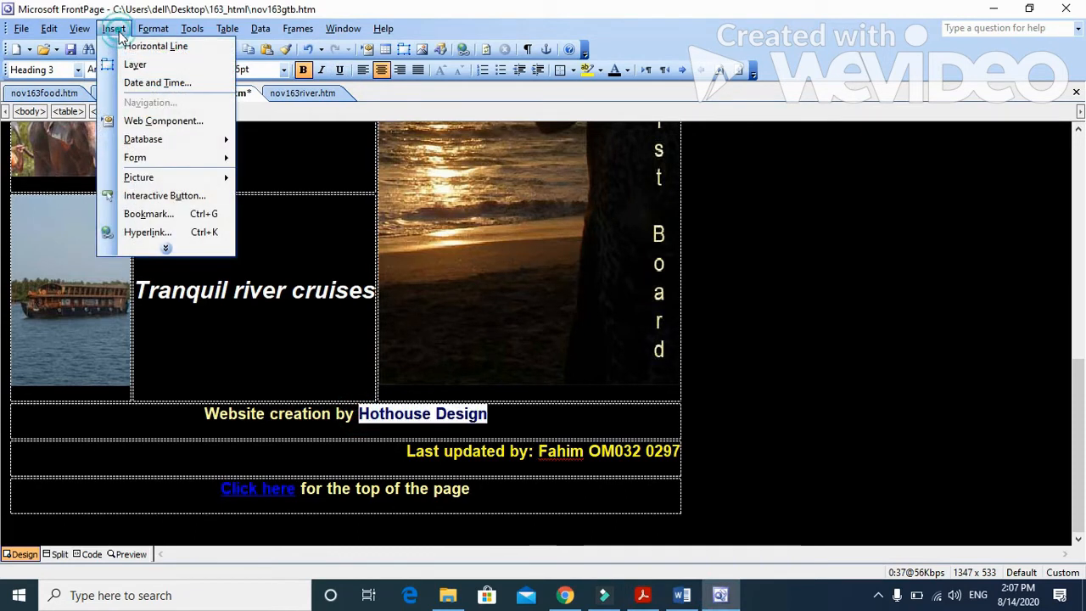
{"action": "left_click", "coordinate": [163, 240]}
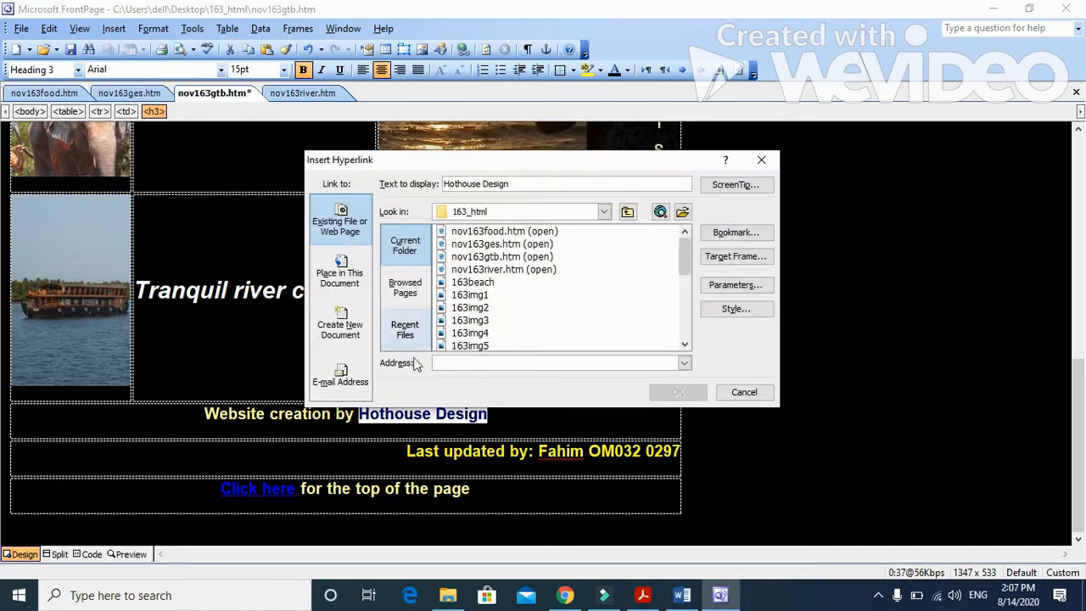
{"action": "left_click", "coordinate": [341, 379]}
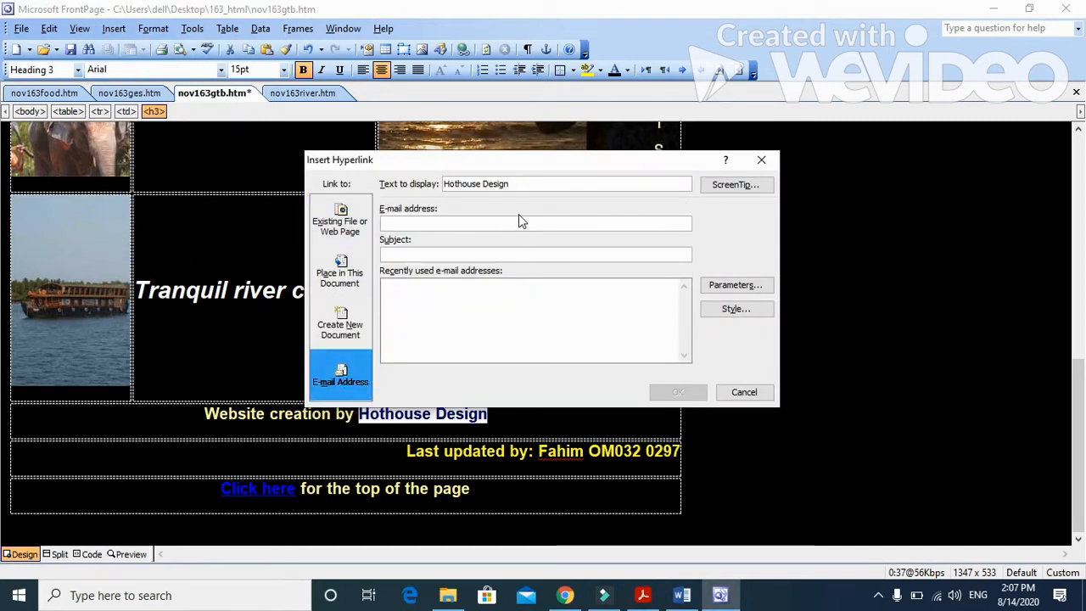
{"action": "key", "text": "ctrl+v"}
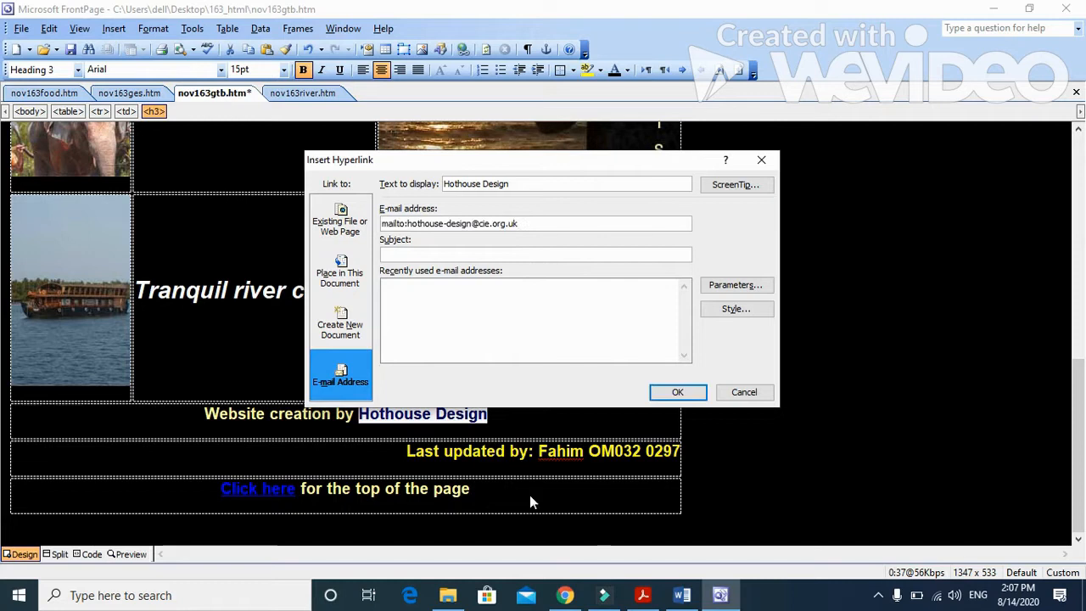
Step: Copy the subject Web design enquiry from question 6 in Acrobat Reader, and complete the Hothouse Design e-mail hyperlink with it in FrontPage
{"action": "left_click", "coordinate": [643, 595]}
{"action": "left_click_drag", "start_coordinate": [608, 286], "coordinate": [741, 297]}
{"action": "key", "text": "ctrl+c"}
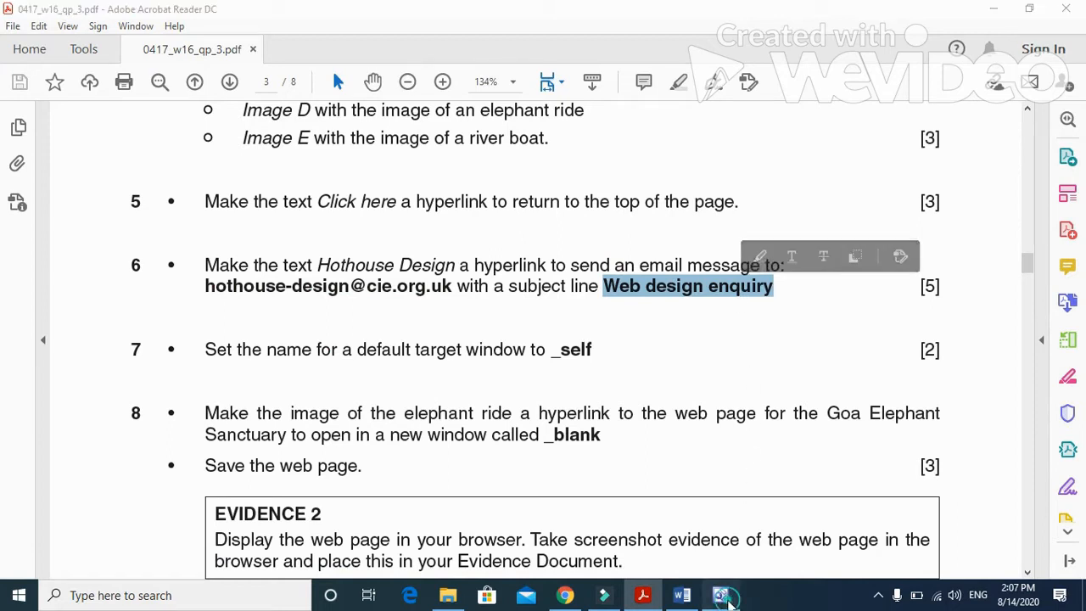
{"action": "left_click", "coordinate": [720, 595]}
{"action": "left_click", "coordinate": [487, 253]}
{"action": "key", "text": "ctrl+v"}
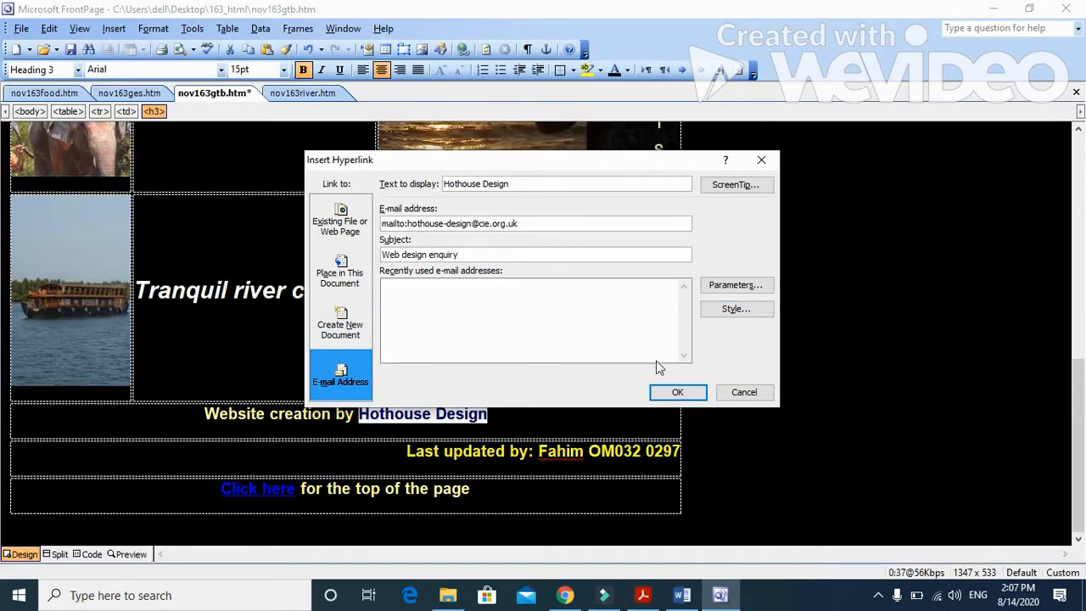
{"action": "left_click", "coordinate": [678, 391]}
Step: Read question 7's instruction for the default target window in Acrobat Reader, and return to nov163gtb in FrontPage
{"action": "left_click", "coordinate": [642, 594]}
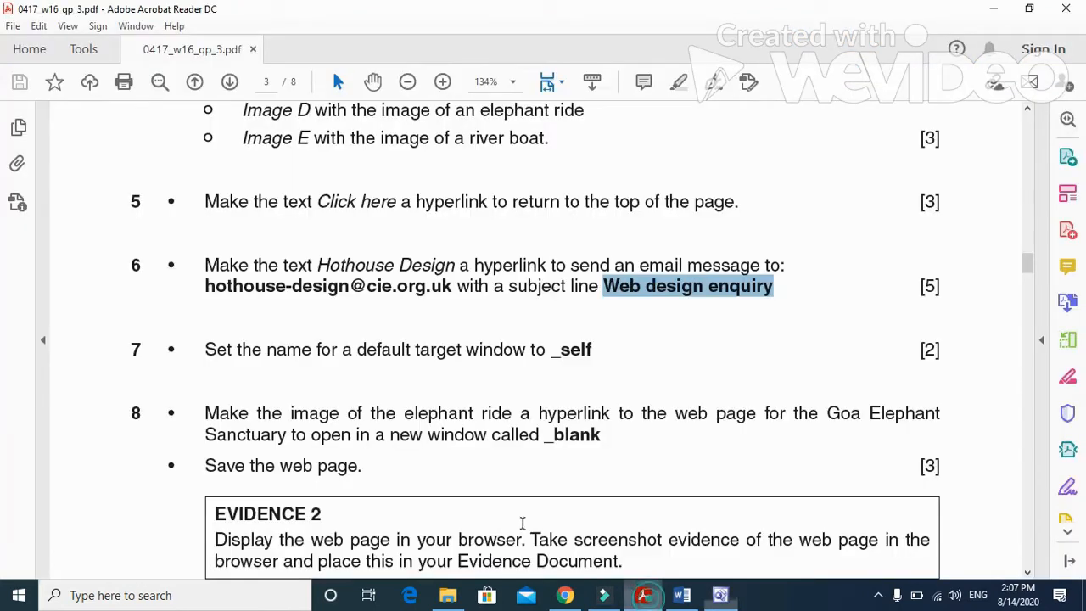
{"action": "scroll", "coordinate": [376, 408], "scroll_direction": "down", "scroll_amount": 1}
{"action": "left_click_drag", "start_coordinate": [202, 316], "coordinate": [538, 327]}
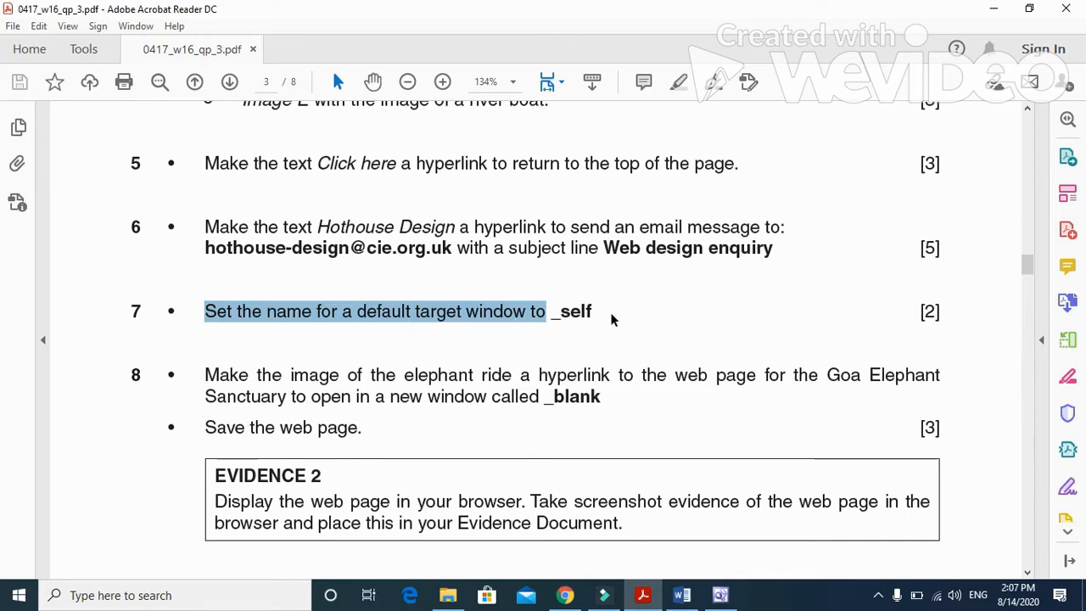
{"action": "left_click", "coordinate": [721, 595]}
{"action": "left_click", "coordinate": [289, 349]}
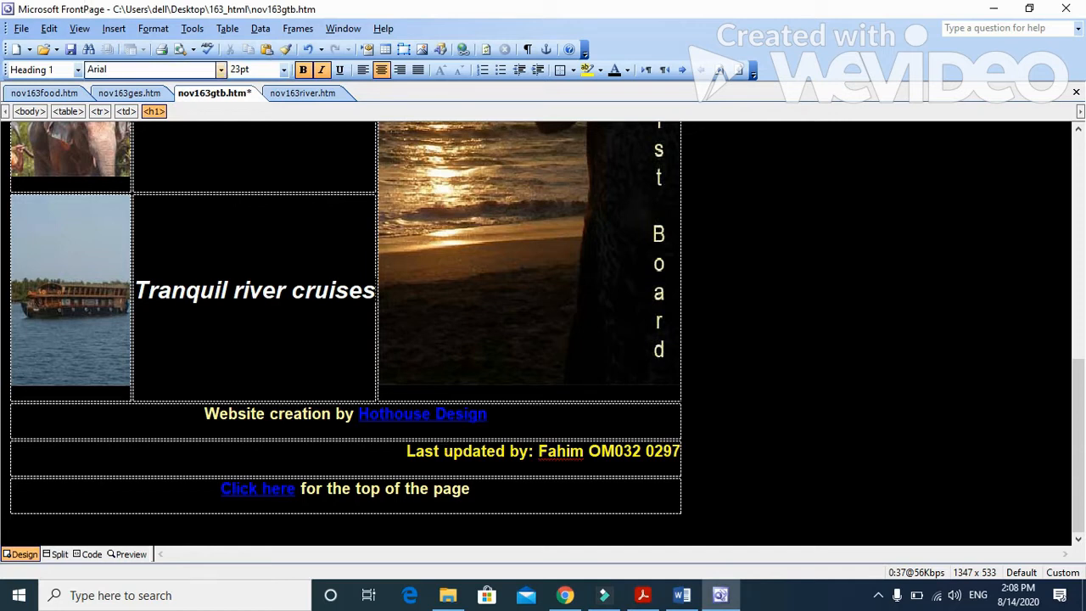
{"action": "left_click", "coordinate": [642, 595]}
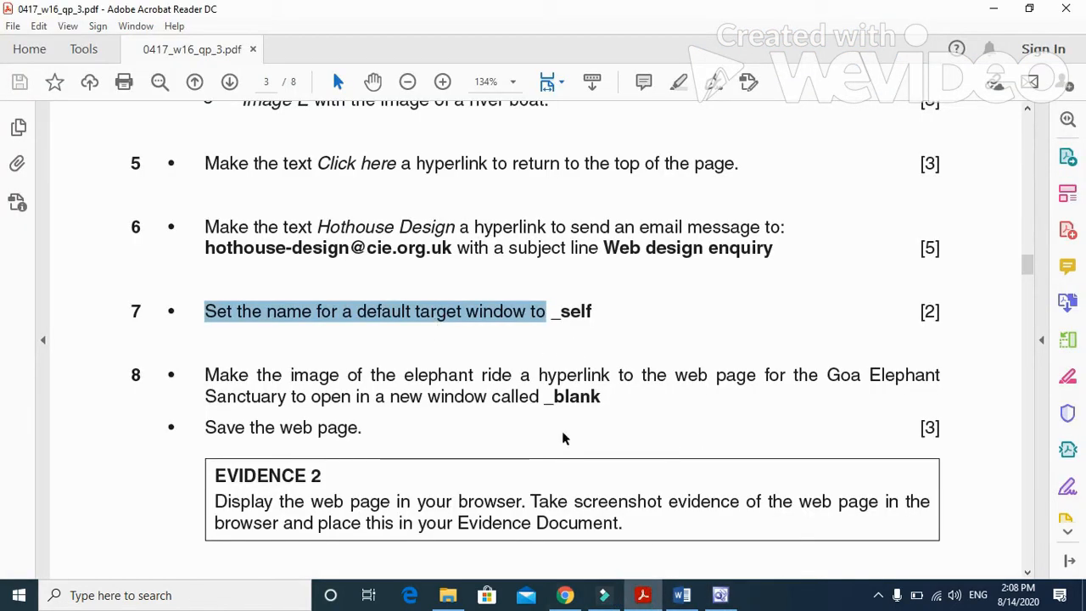
{"action": "left_click", "coordinate": [720, 595]}
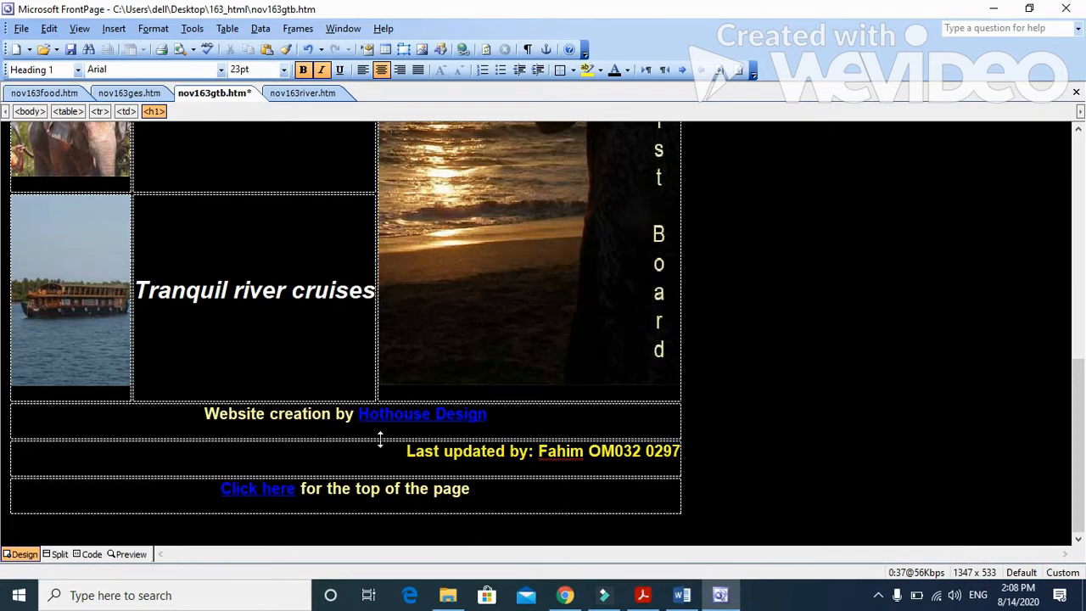
Step: Set the target frame of a new file hyperlink in nov163gtb to Same Frame (_self), and close the hyperlink settings without an address
{"action": "scroll", "coordinate": [296, 458], "scroll_direction": "up", "scroll_amount": 10}
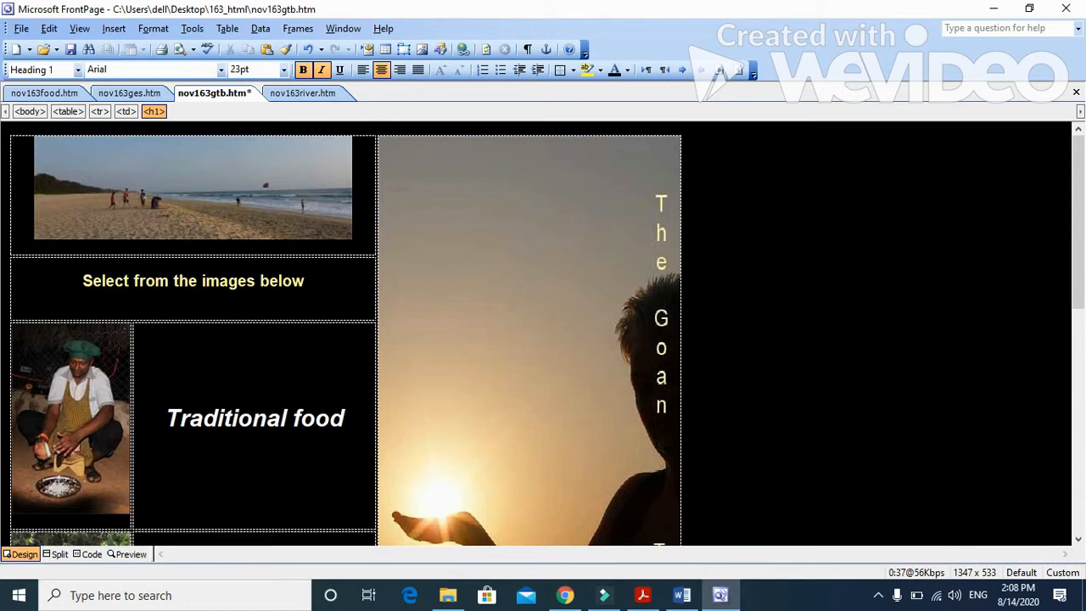
{"action": "left_click", "coordinate": [114, 28]}
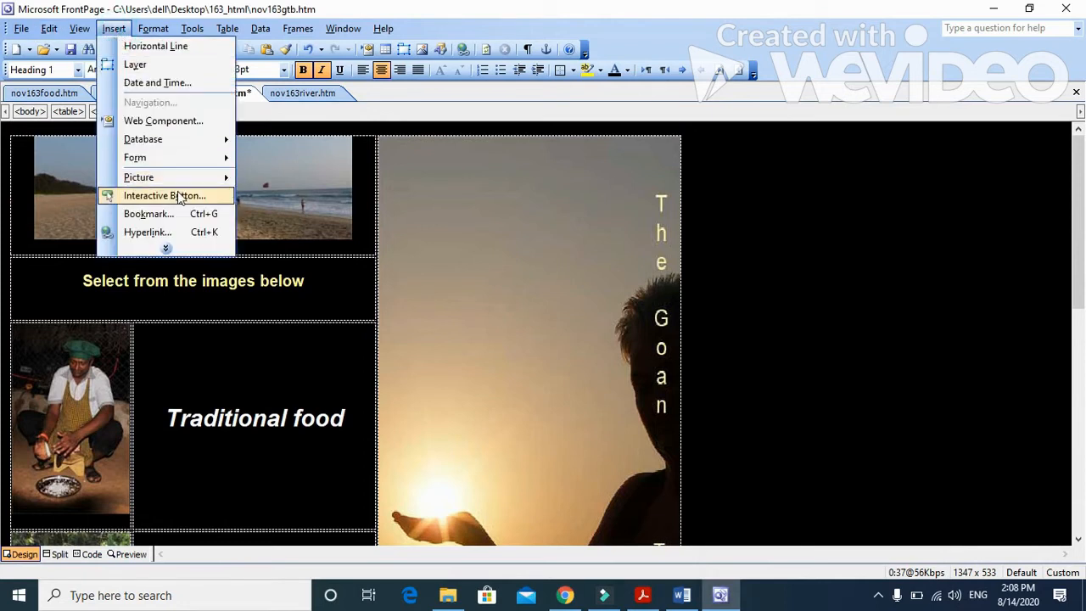
{"action": "left_click", "coordinate": [180, 232]}
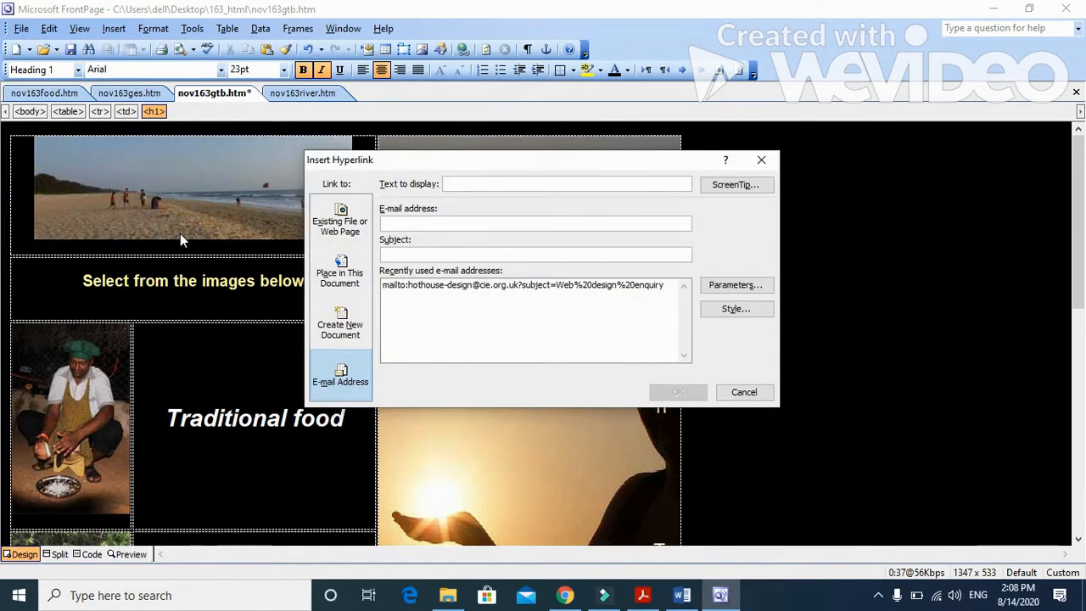
{"action": "left_click", "coordinate": [339, 226]}
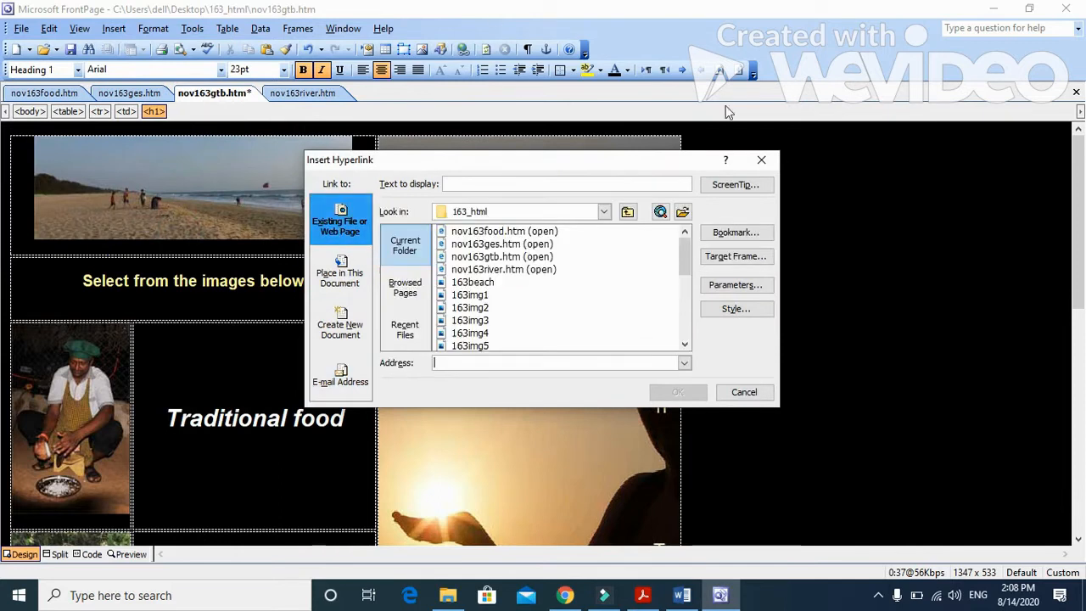
{"action": "left_click", "coordinate": [754, 268]}
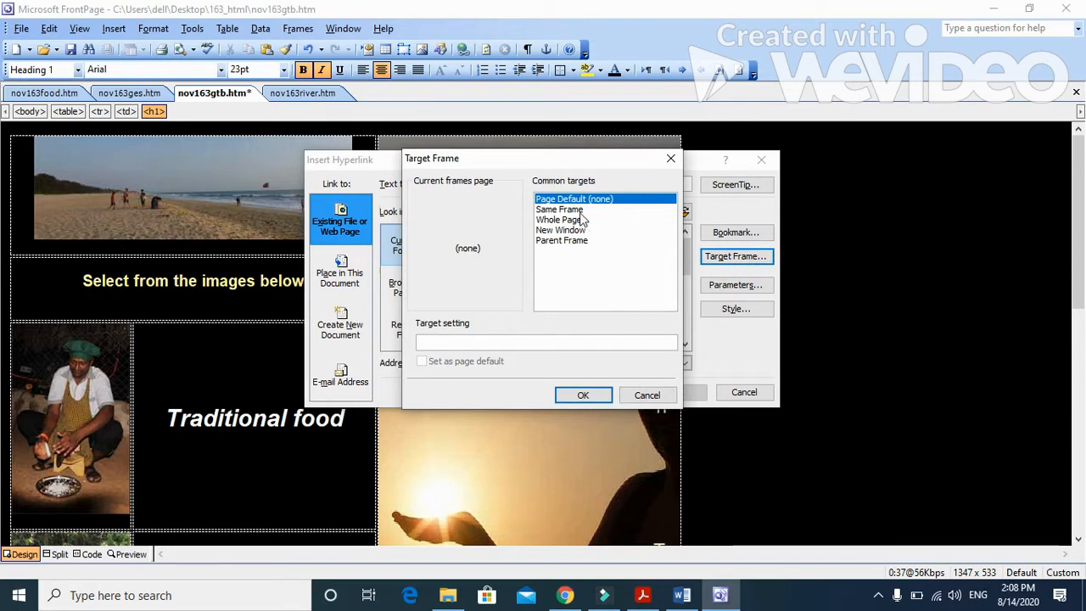
{"action": "left_click", "coordinate": [560, 210]}
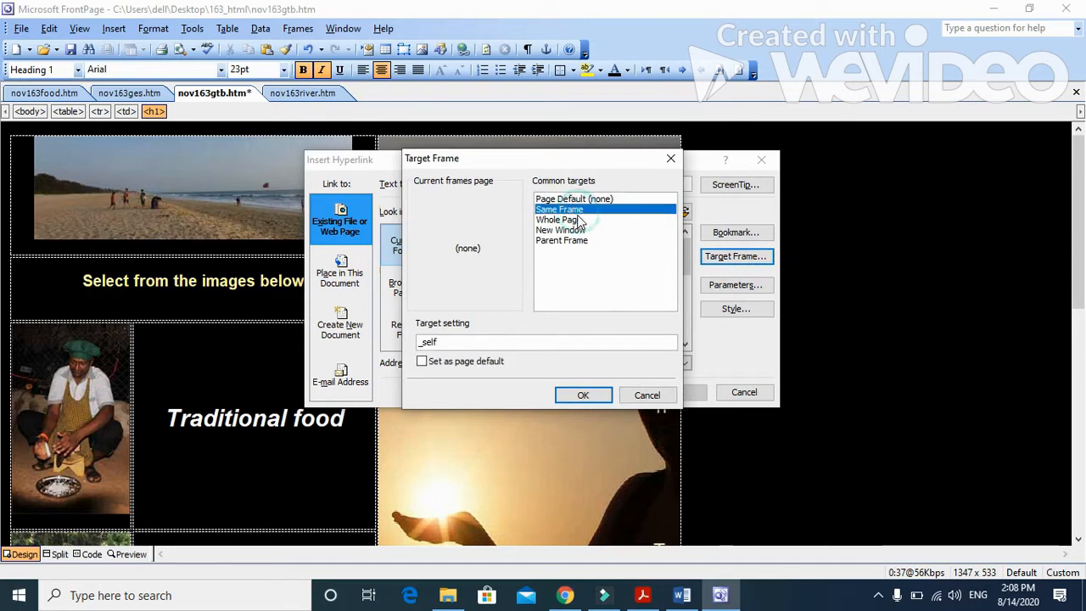
{"action": "left_click", "coordinate": [581, 396]}
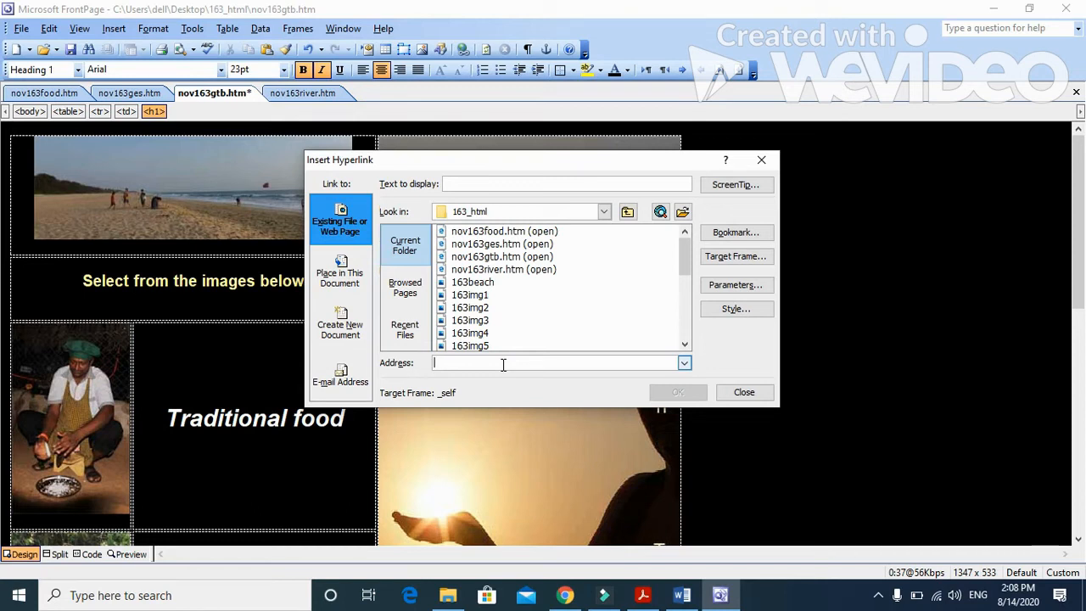
{"action": "left_click", "coordinate": [743, 392]}
Step: Read question 8's instructions for the elephant ride image hyperlink in Acrobat Reader, and return to nov163gtb in FrontPage
{"action": "scroll", "coordinate": [425, 297], "scroll_direction": "down", "scroll_amount": 3}
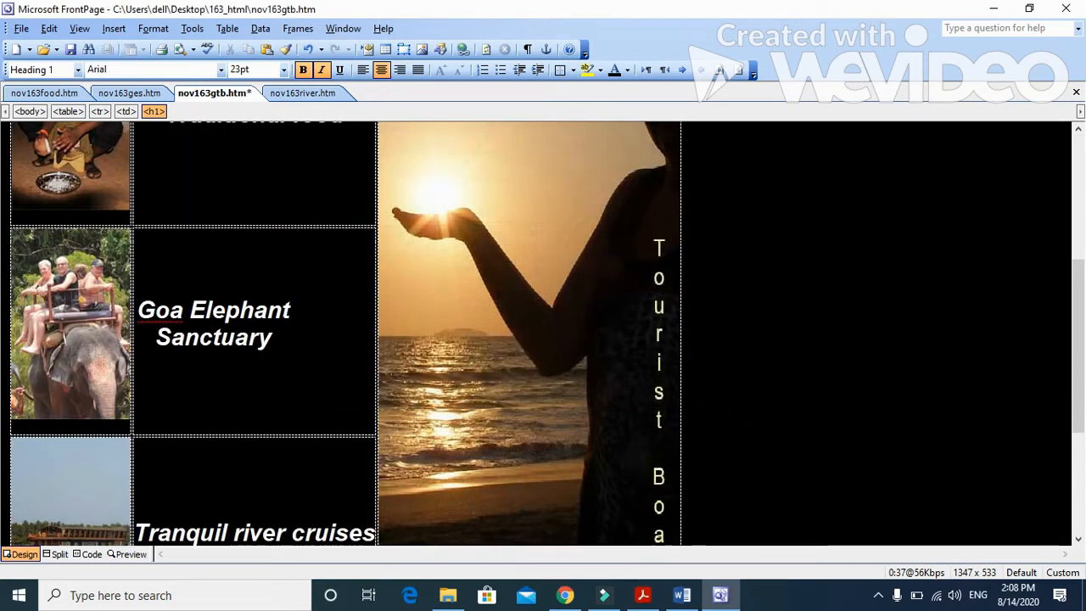
{"action": "scroll", "coordinate": [404, 330], "scroll_direction": "down", "scroll_amount": 5}
{"action": "left_click", "coordinate": [645, 595]}
{"action": "scroll", "coordinate": [244, 375], "scroll_direction": "down", "scroll_amount": 2}
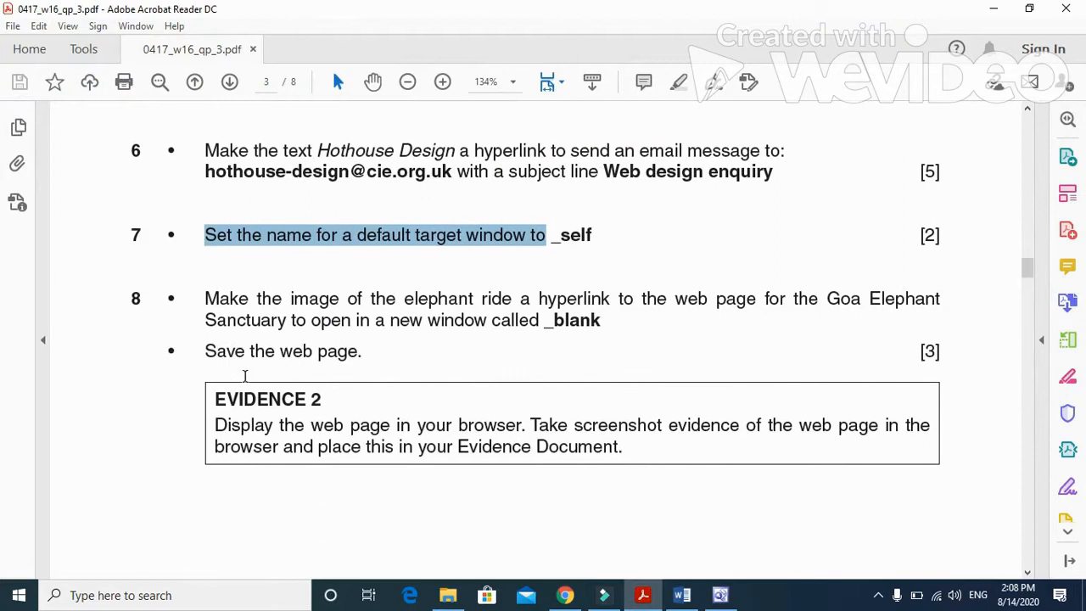
{"action": "left_click_drag", "start_coordinate": [200, 307], "coordinate": [916, 307]}
{"action": "left_click_drag", "start_coordinate": [206, 322], "coordinate": [578, 330]}
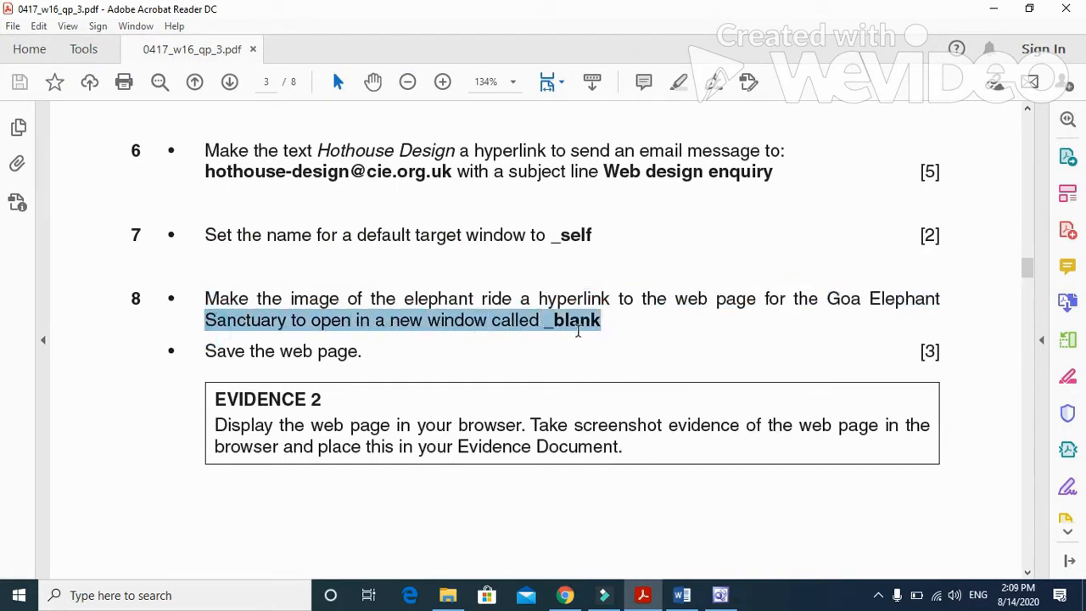
{"action": "left_click", "coordinate": [607, 331]}
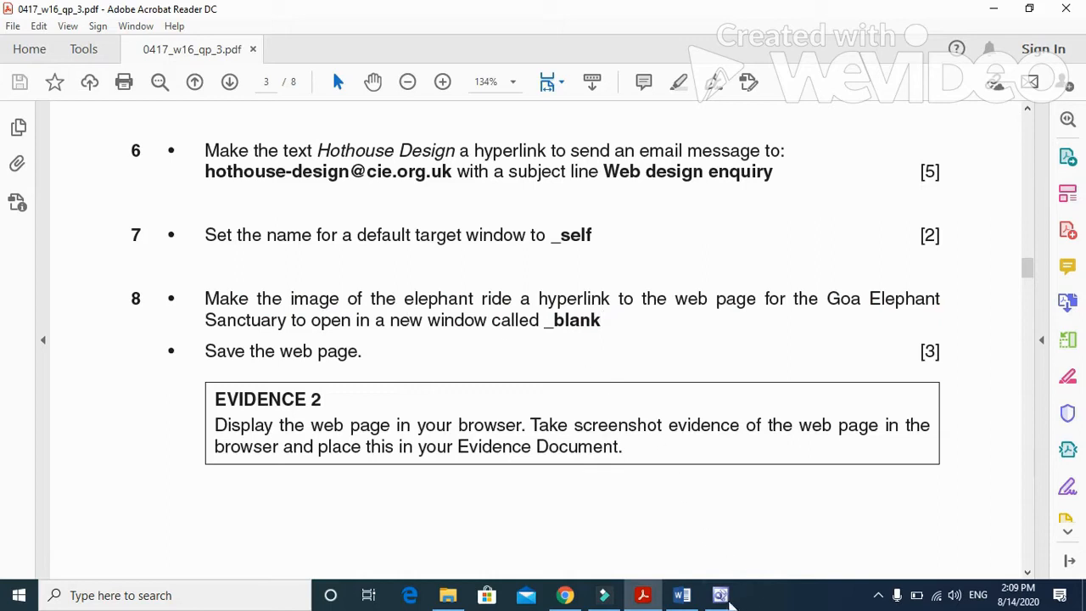
{"action": "left_click", "coordinate": [720, 595]}
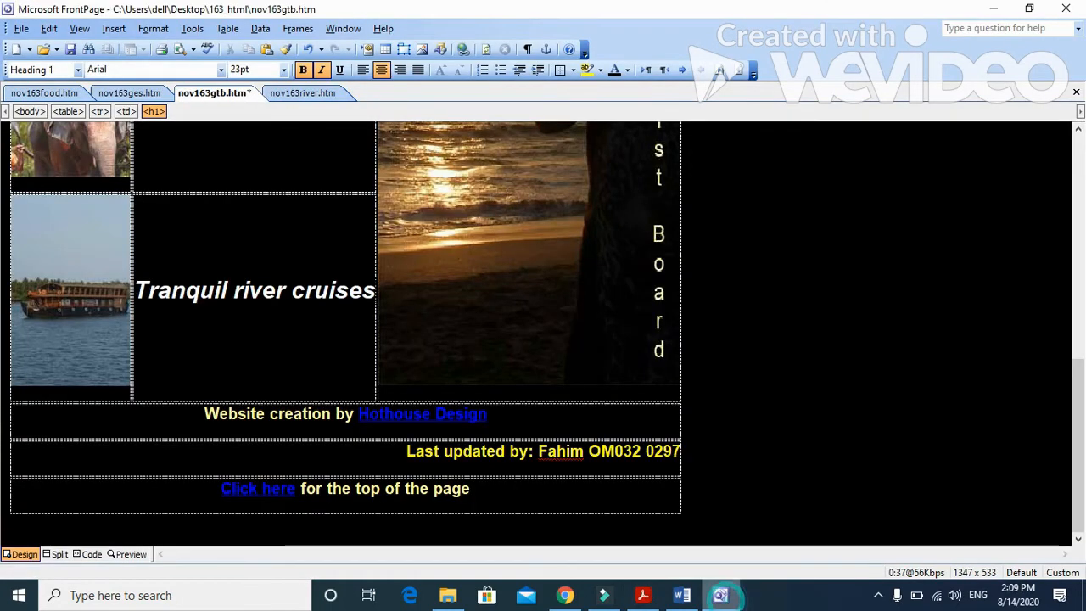
{"action": "scroll", "coordinate": [95, 167], "scroll_direction": "up", "scroll_amount": 3}
{"action": "right_click", "coordinate": [95, 160]}
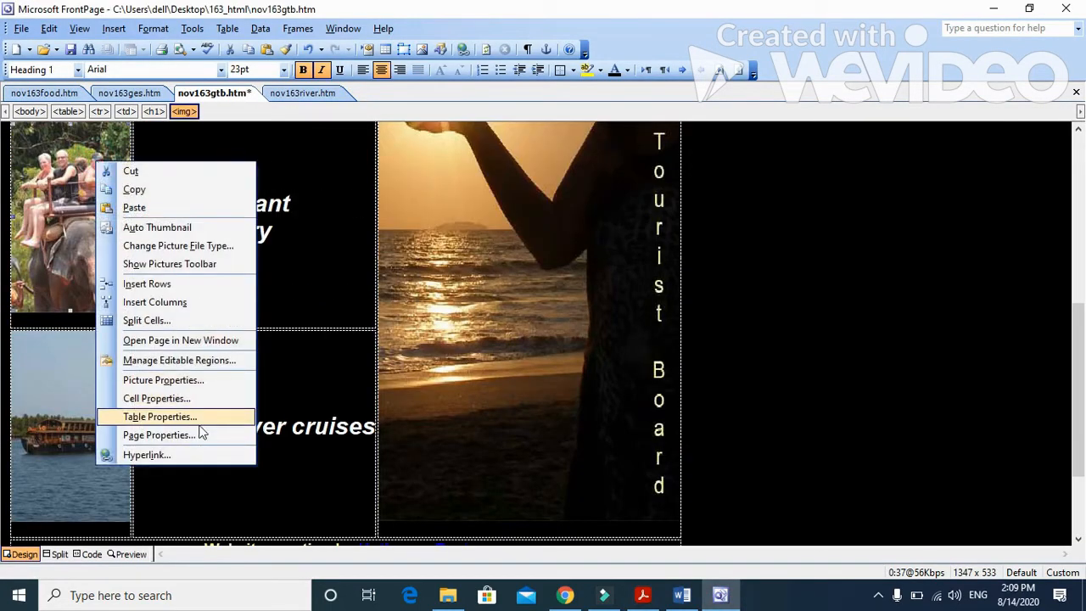
{"action": "left_click", "coordinate": [193, 453]}
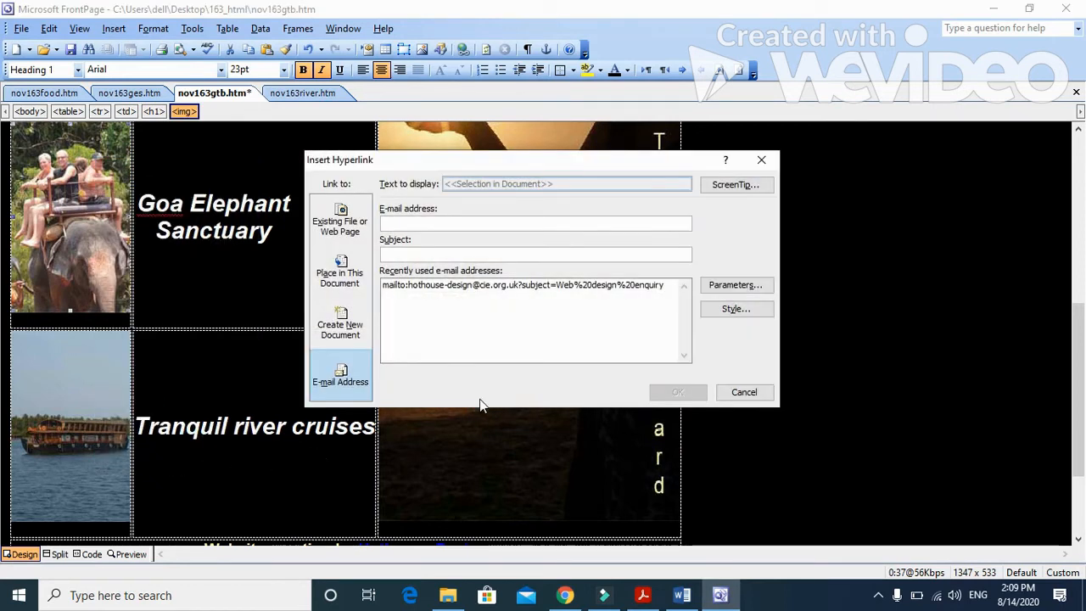
{"action": "left_click", "coordinate": [340, 225]}
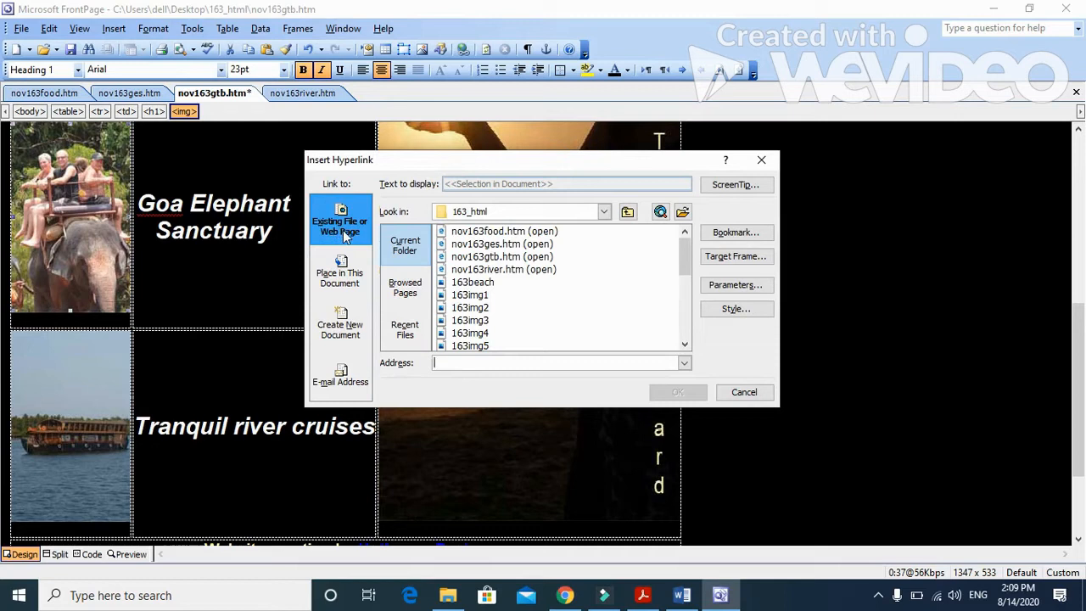
{"action": "left_click", "coordinate": [643, 596]}
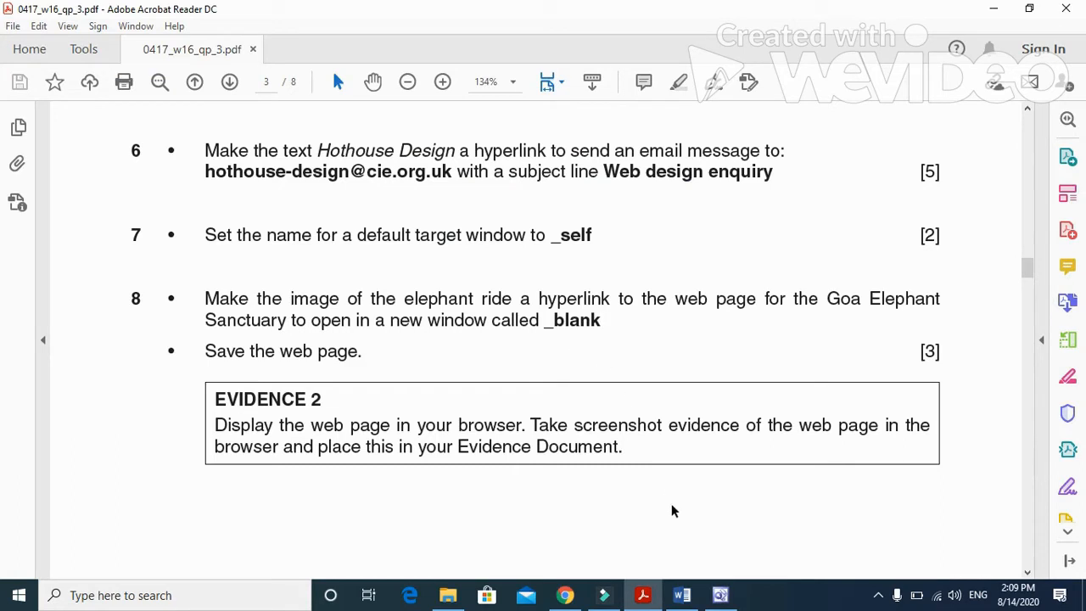
{"action": "left_click", "coordinate": [720, 595]}
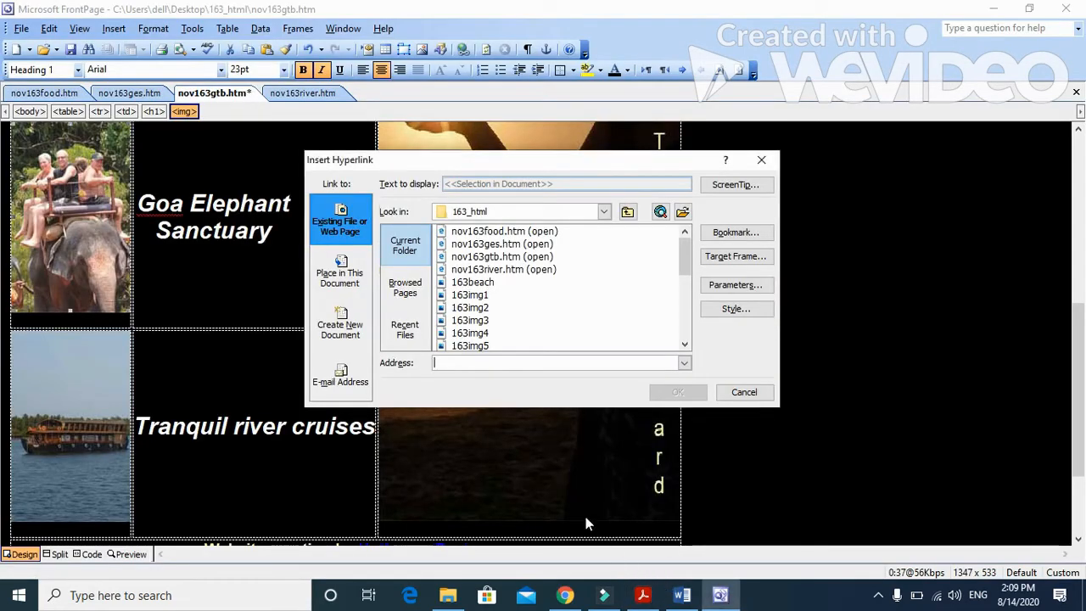
{"action": "left_click", "coordinate": [751, 391]}
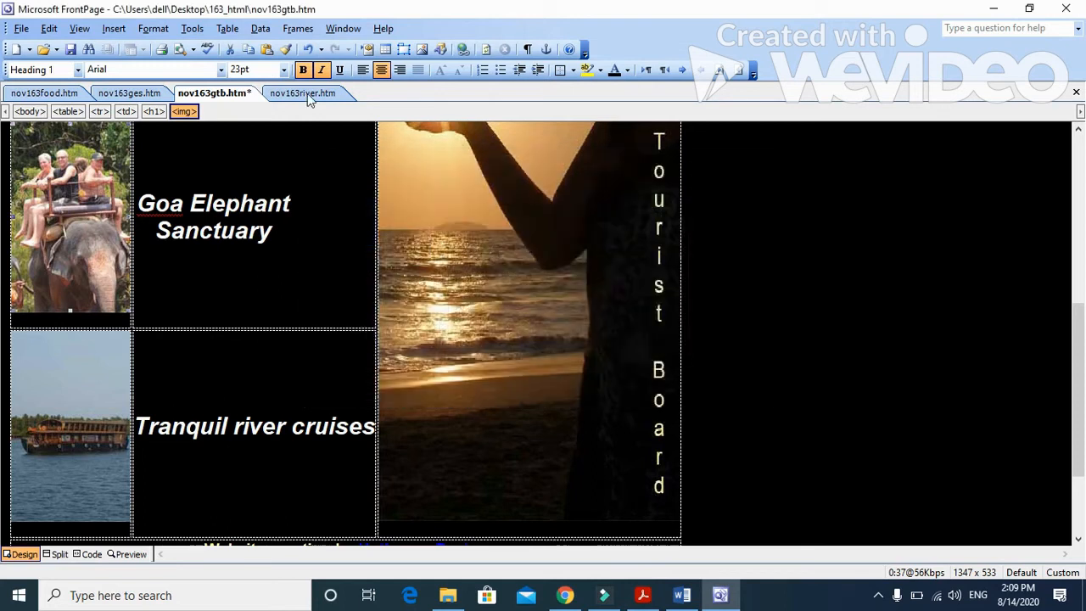
Step: Look at nov163river.htm and nov163ges.htm in Design view to identify the Goa Elephant Sanctuary page
{"action": "left_click", "coordinate": [307, 93]}
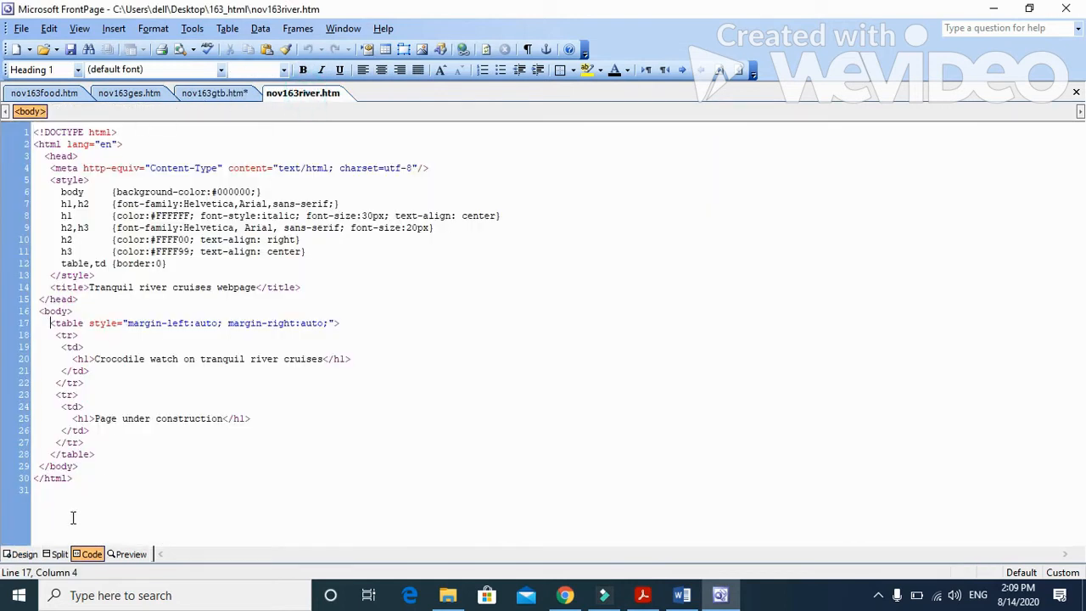
{"action": "left_click", "coordinate": [23, 554]}
{"action": "left_click", "coordinate": [139, 95]}
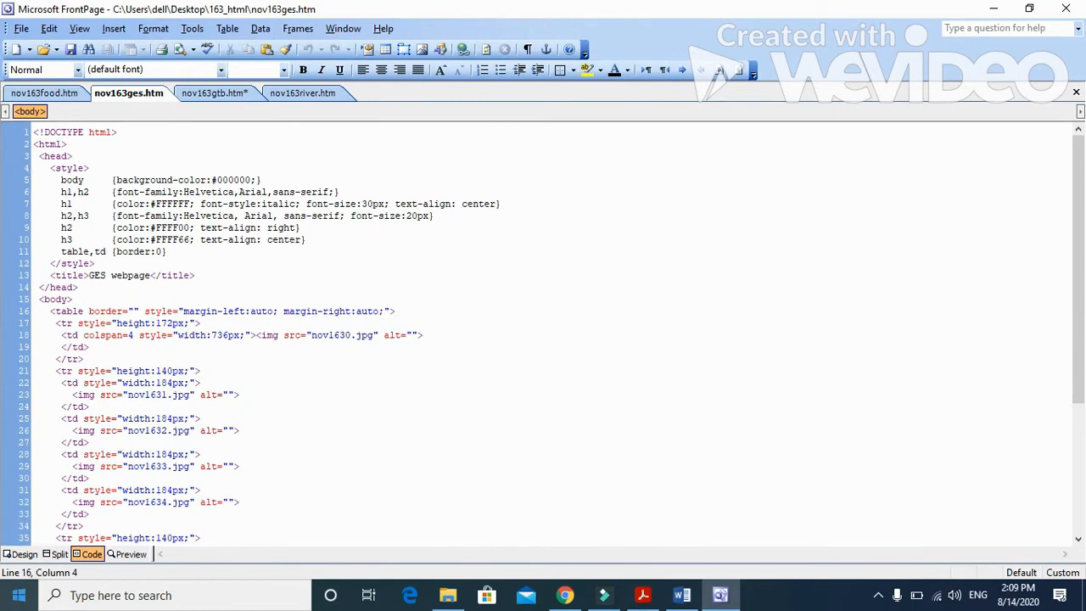
{"action": "left_click", "coordinate": [22, 554]}
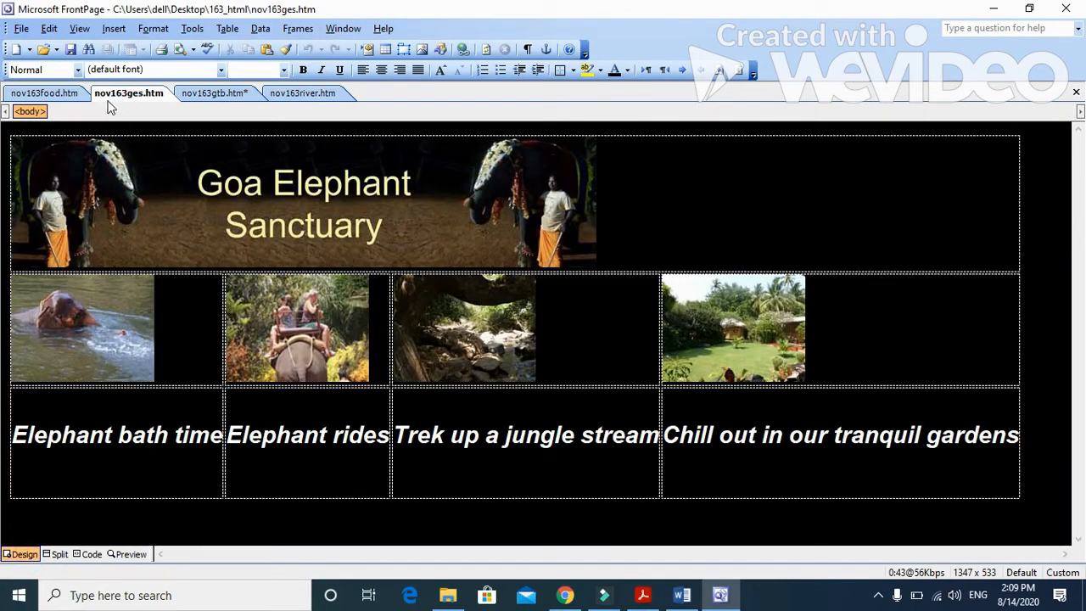
Step: Link the elephant ride image in nov163gtb to nov163ges.htm, with the target frame set to New Window (_blank)
{"action": "left_click", "coordinate": [241, 90]}
{"action": "right_click", "coordinate": [53, 253]}
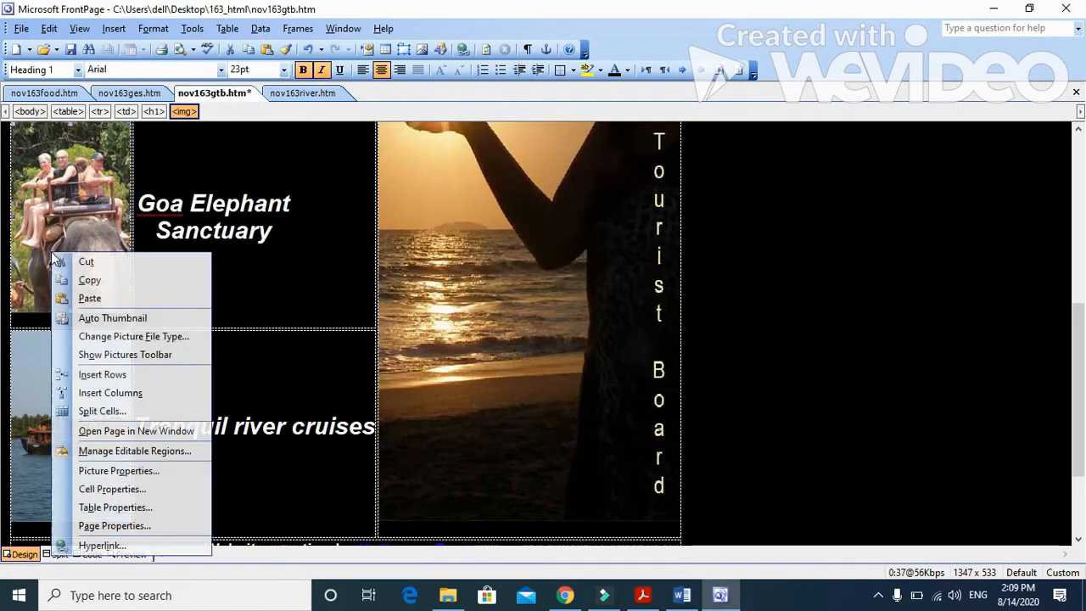
{"action": "left_click", "coordinate": [103, 546]}
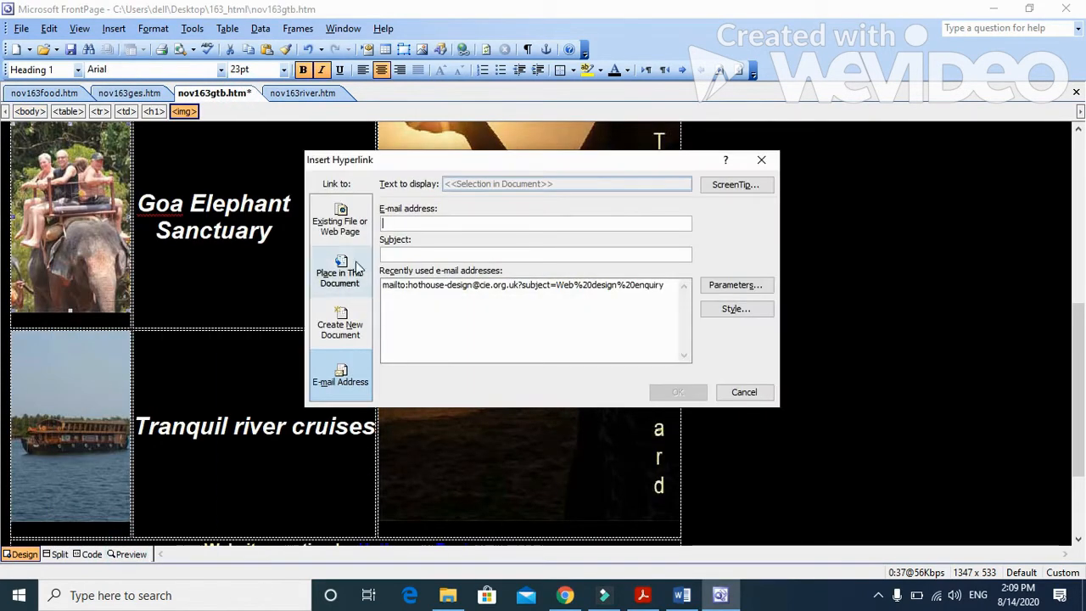
{"action": "left_click", "coordinate": [339, 222]}
{"action": "left_click", "coordinate": [494, 244]}
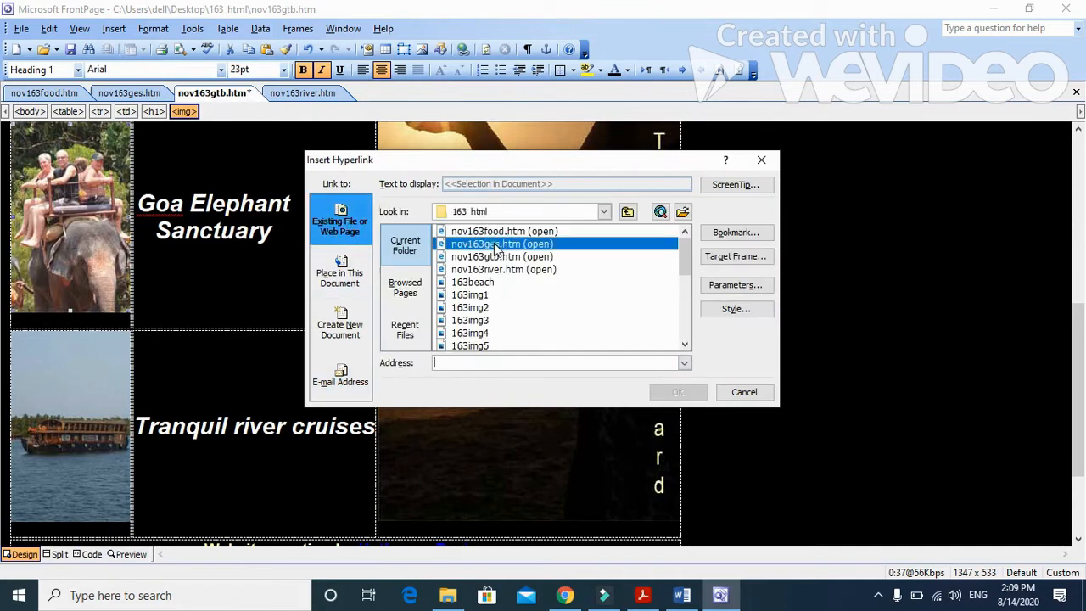
{"action": "left_click", "coordinate": [737, 255]}
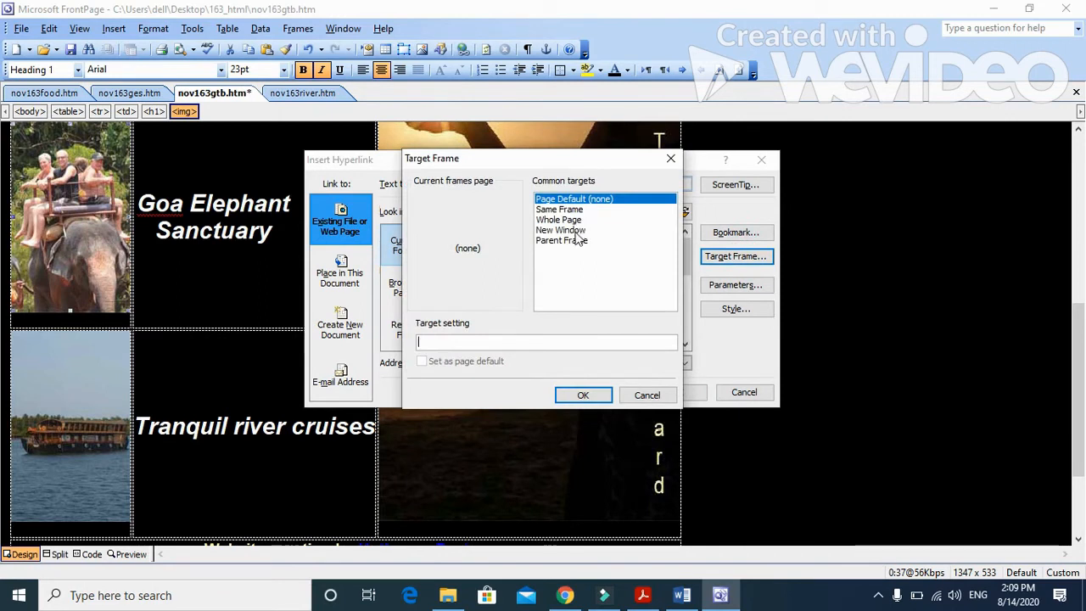
{"action": "left_click", "coordinate": [580, 229]}
{"action": "left_click", "coordinate": [583, 395]}
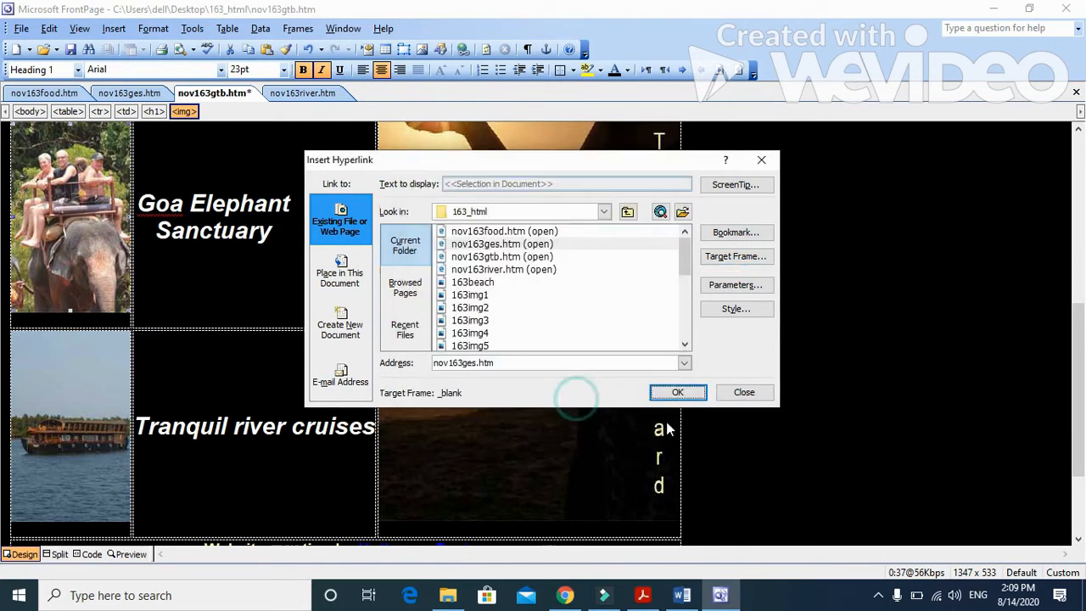
{"action": "left_click", "coordinate": [691, 390]}
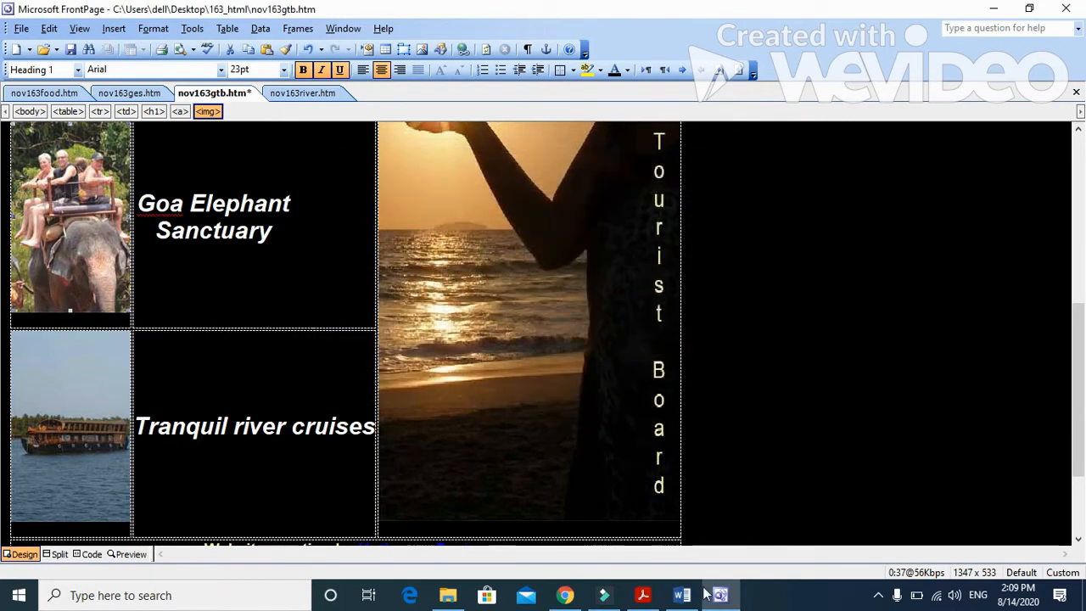
Step: Check the rest of question 8 in Acrobat Reader, and save the nov163gtb web page in FrontPage
{"action": "left_click", "coordinate": [643, 595]}
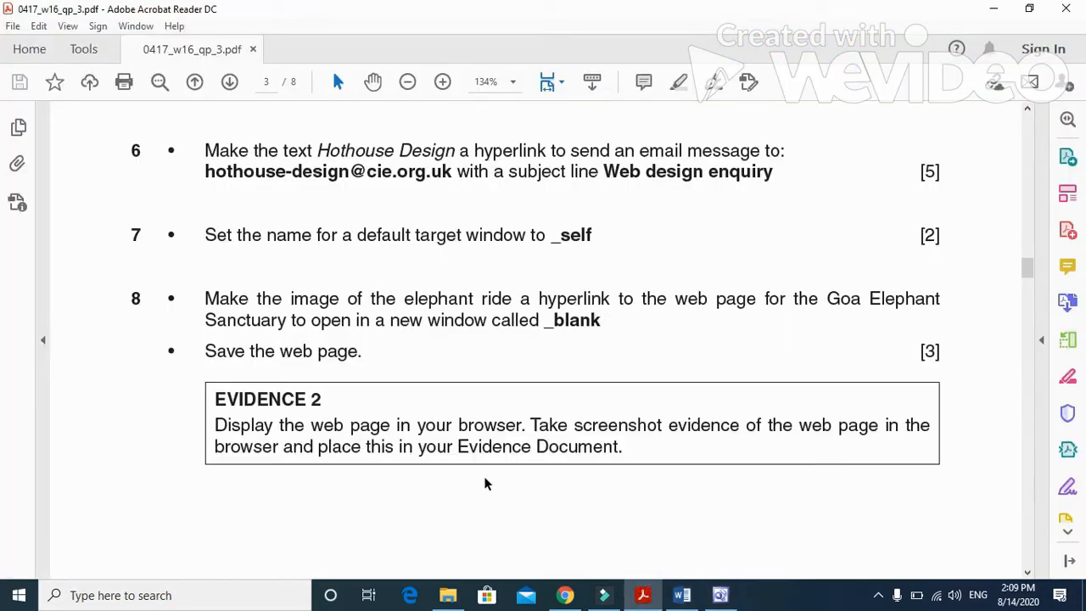
{"action": "scroll", "coordinate": [511, 400], "scroll_direction": "down", "scroll_amount": 2}
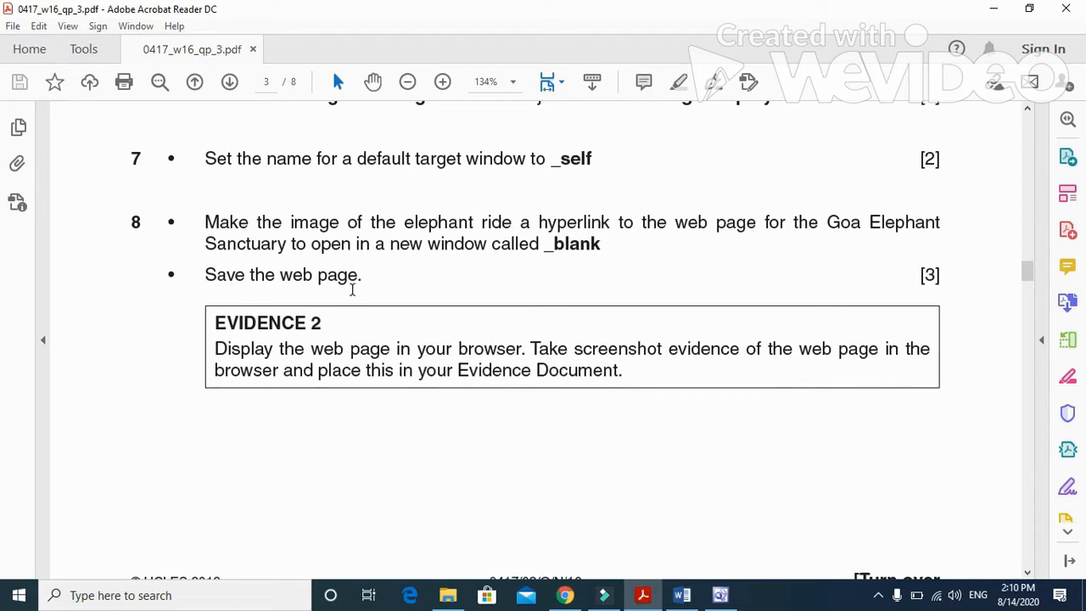
{"action": "left_click", "coordinate": [720, 595]}
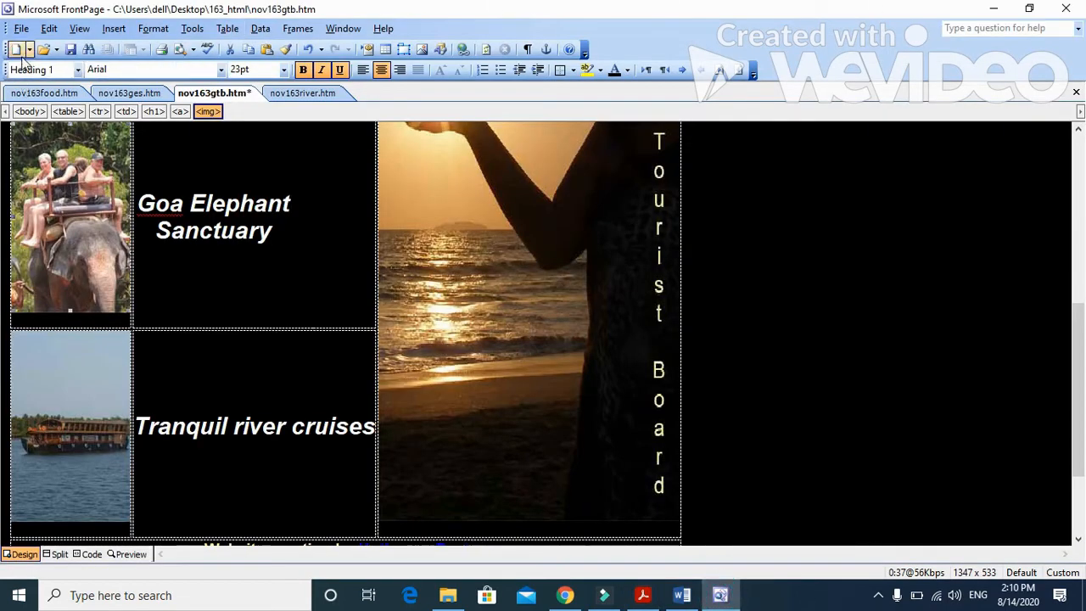
{"action": "left_click", "coordinate": [72, 50]}
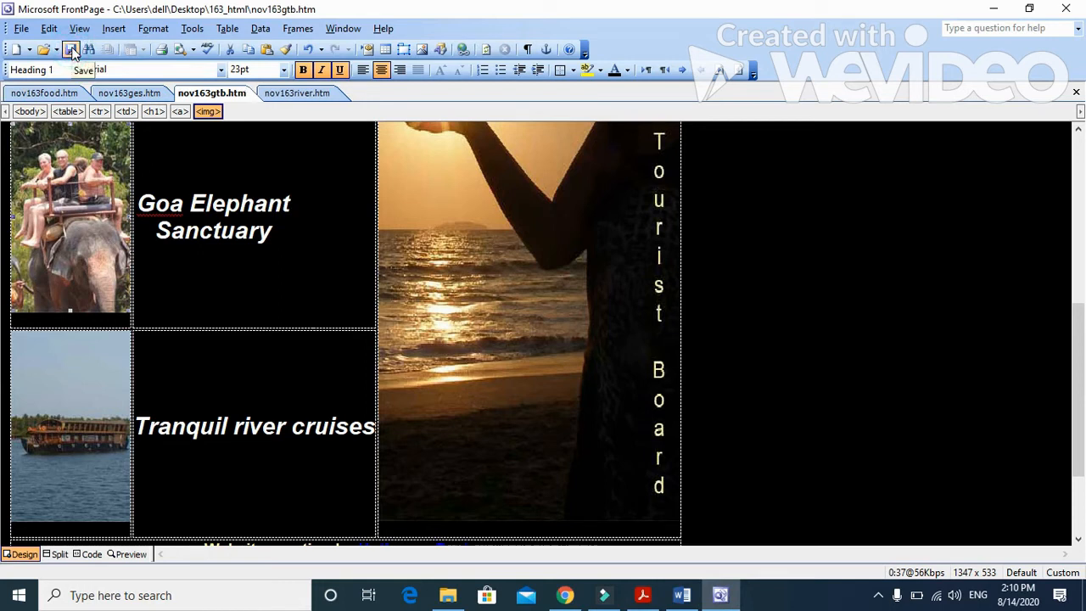
Step: Read the Evidence 2 instruction in Acrobat Reader, and return to FrontPage
{"action": "left_click", "coordinate": [642, 595]}
{"action": "mouse_move", "coordinate": [217, 311]}
{"action": "left_mouse_down"}
{"action": "mouse_move", "coordinate": [344, 313]}
{"action": "mouse_move", "coordinate": [392, 332]}
{"action": "mouse_move", "coordinate": [486, 320]}
{"action": "mouse_move", "coordinate": [623, 333]}
{"action": "mouse_move", "coordinate": [793, 312]}
{"action": "left_mouse_up"}
{"action": "left_click", "coordinate": [722, 594]}
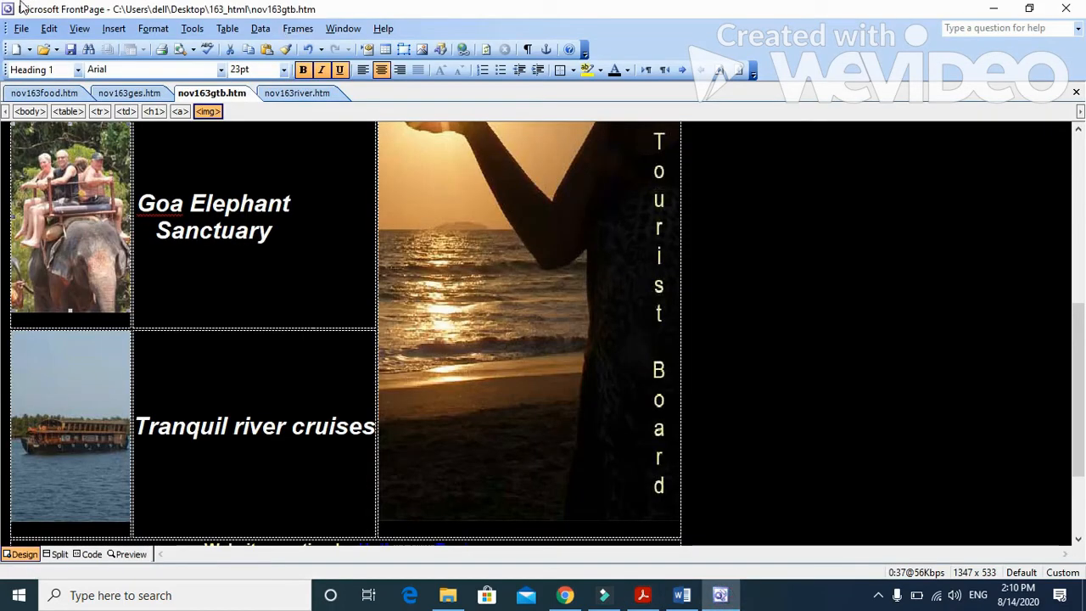
Step: Preview nov163gtb.htm in Internet Explorer, accept the recommended security and compatibility settings, and close the extra blank tab
{"action": "left_click", "coordinate": [22, 28]}
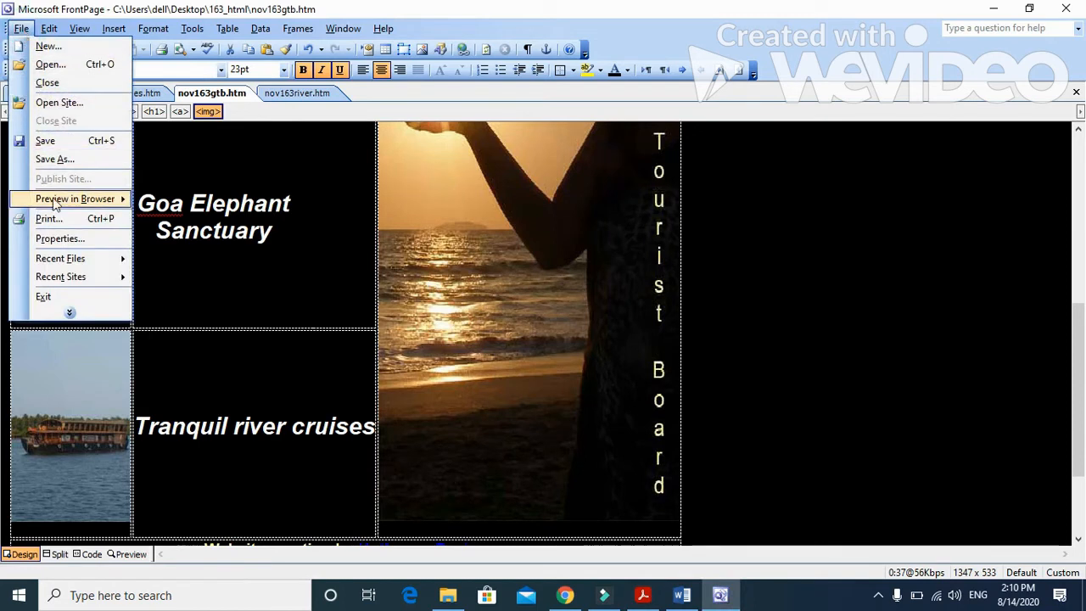
{"action": "mouse_move", "coordinate": [83, 200]}
{"action": "left_click", "coordinate": [229, 204]}
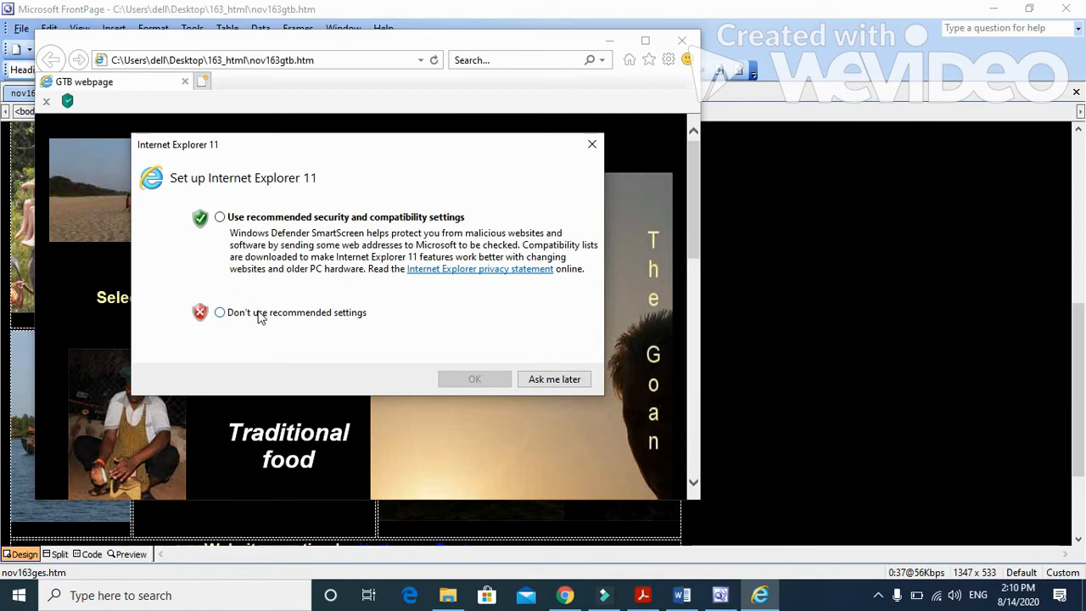
{"action": "left_click", "coordinate": [288, 220]}
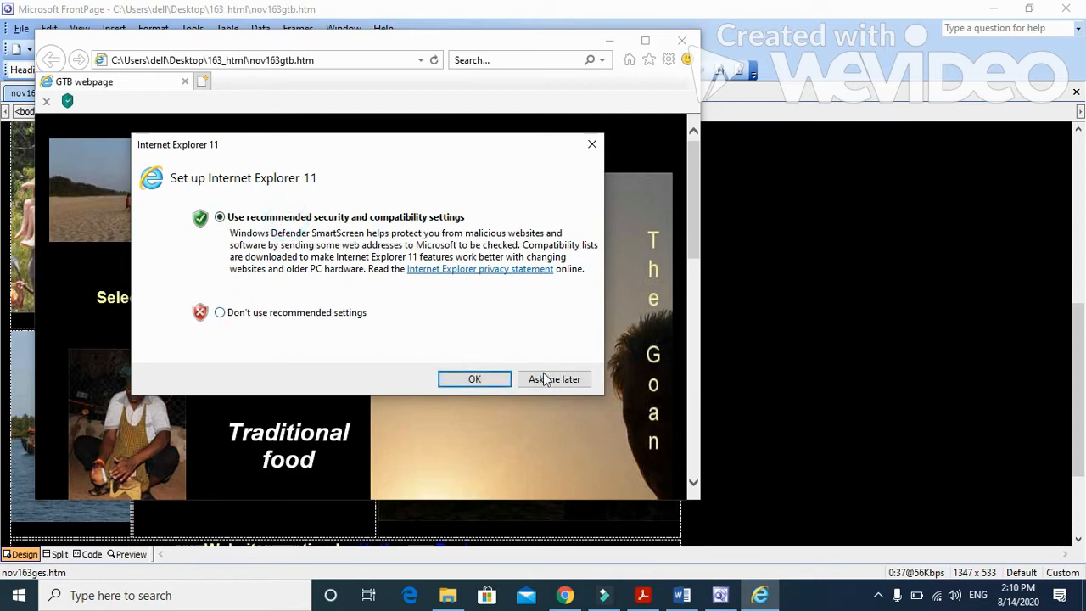
{"action": "left_click", "coordinate": [474, 379]}
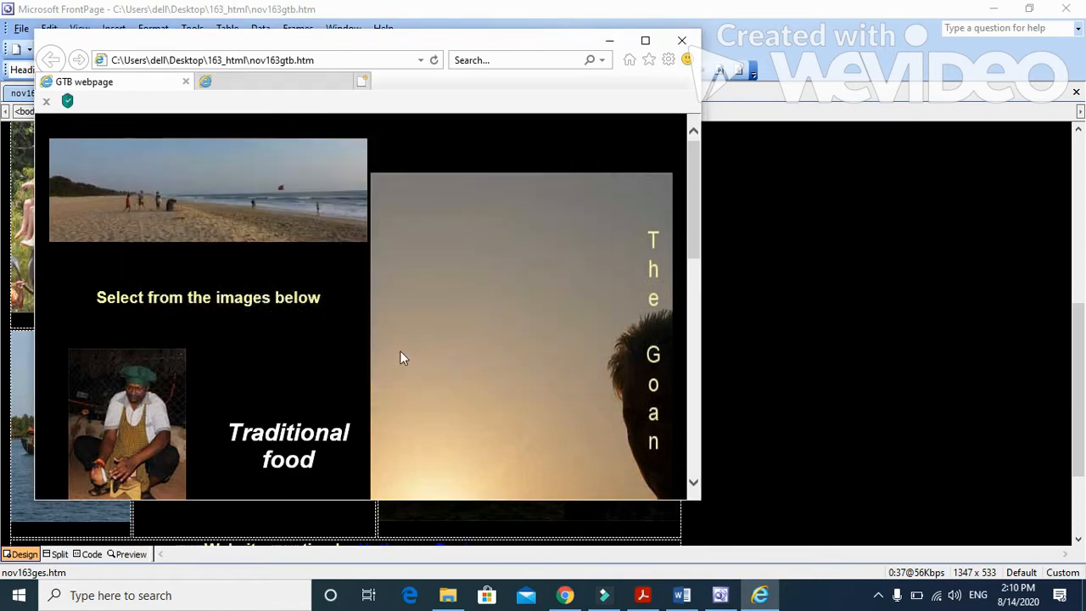
{"action": "left_click", "coordinate": [344, 83]}
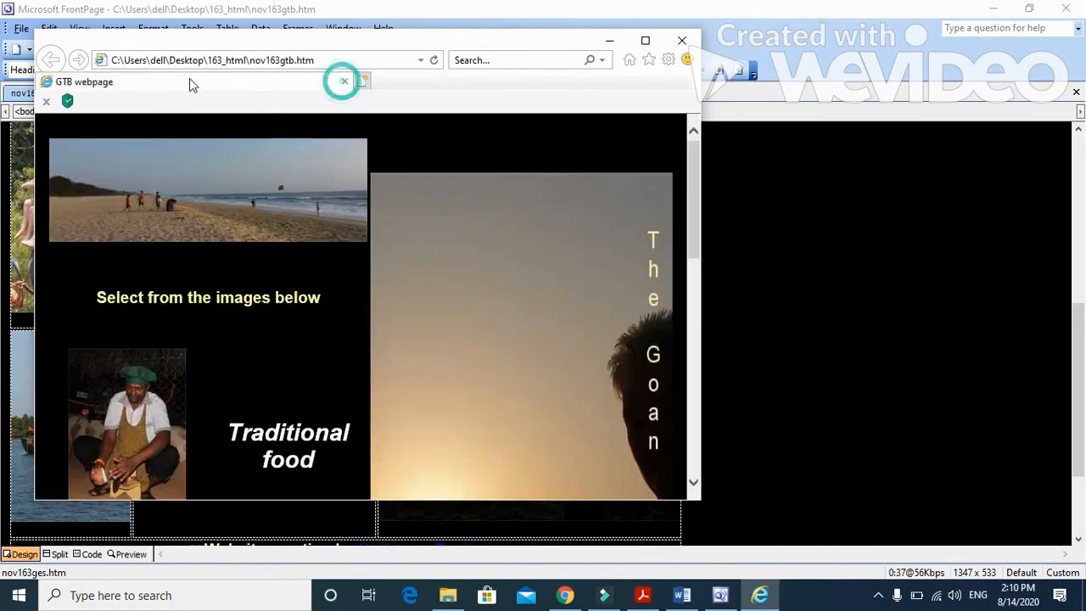
Step: Maximise the browser window and look through the GTB webpage to check how it displays
{"action": "left_click_drag", "start_coordinate": [474, 45], "coordinate": [532, 39]}
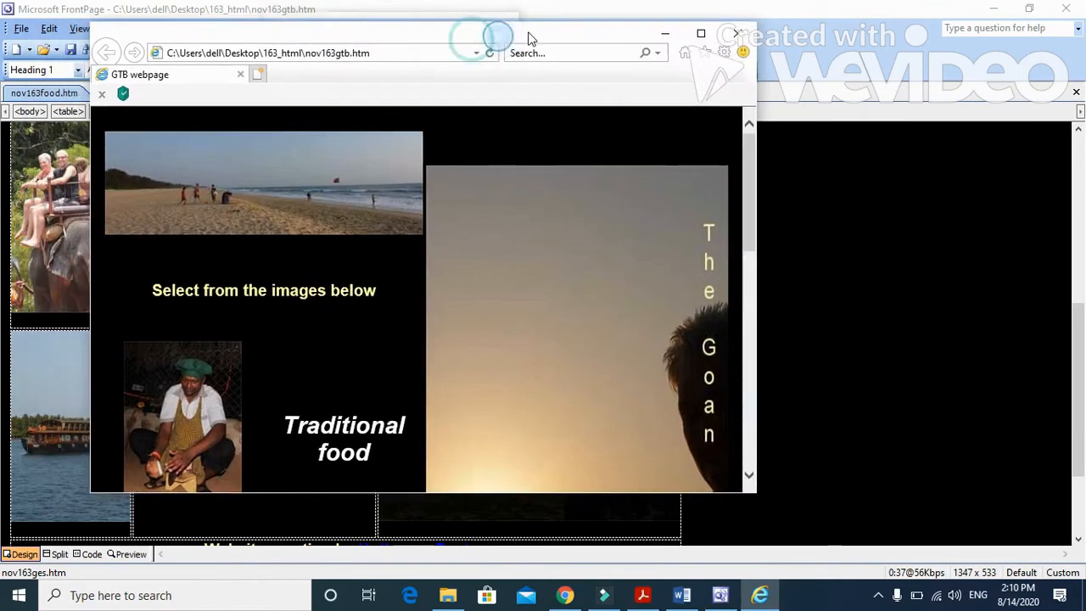
{"action": "double_click", "coordinate": [601, 28]}
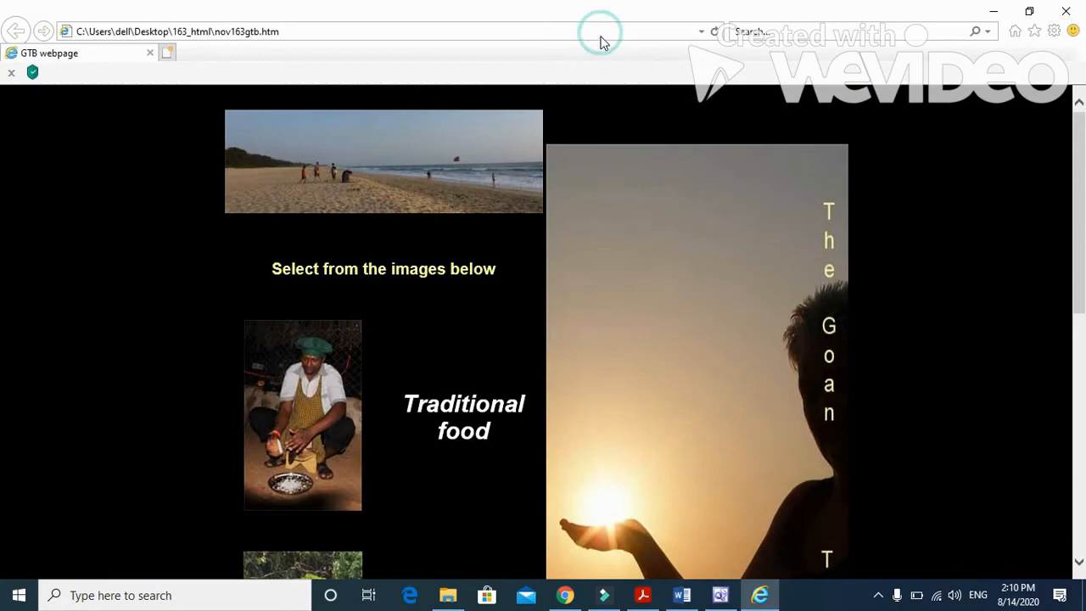
{"action": "scroll", "coordinate": [562, 347], "scroll_direction": "down", "scroll_amount": 4}
{"action": "scroll", "coordinate": [560, 348], "scroll_direction": "up", "scroll_amount": 3}
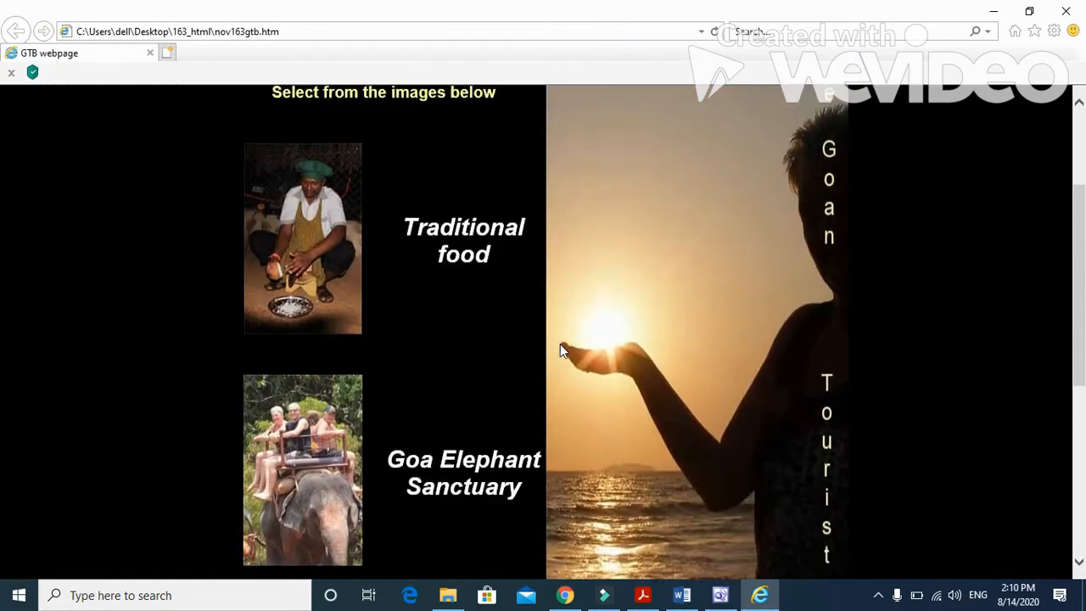
{"action": "scroll", "coordinate": [558, 350], "scroll_direction": "down", "scroll_amount": 2}
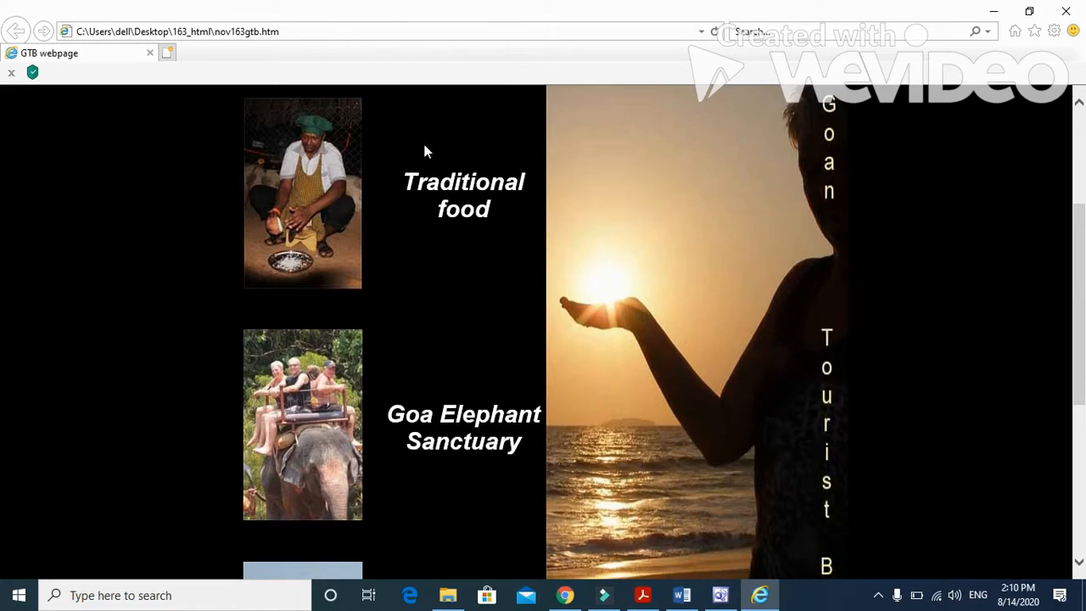
{"action": "scroll", "coordinate": [1005, 254], "scroll_direction": "up", "scroll_amount": 2}
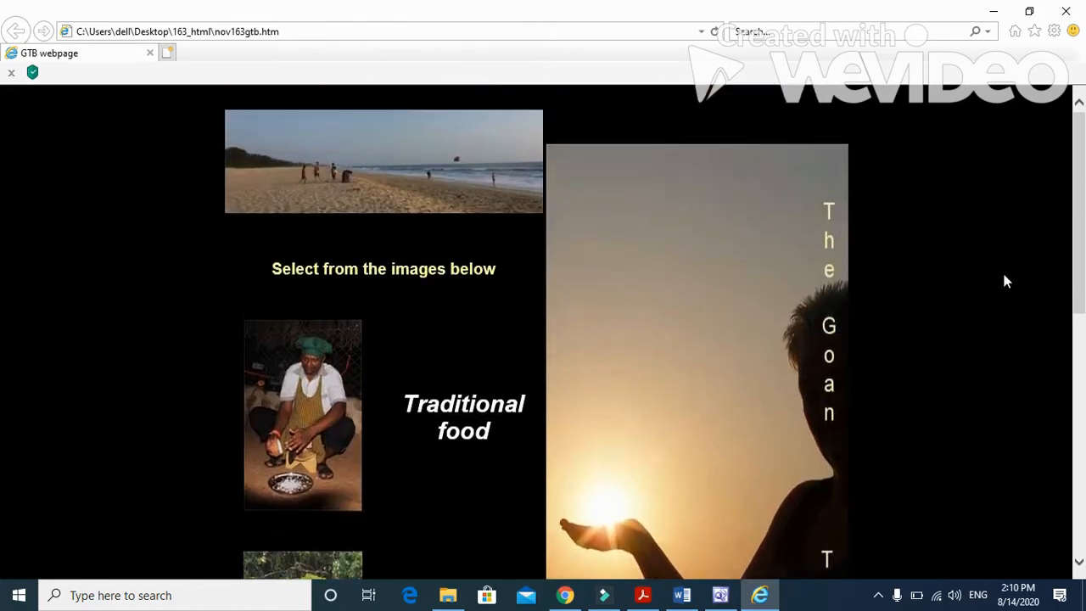
Step: Restore the browser window to its smaller size with the page zoom at 75%, and make the window taller to fit more content
{"action": "double_click", "coordinate": [814, 12]}
{"action": "left_click", "coordinate": [725, 53]}
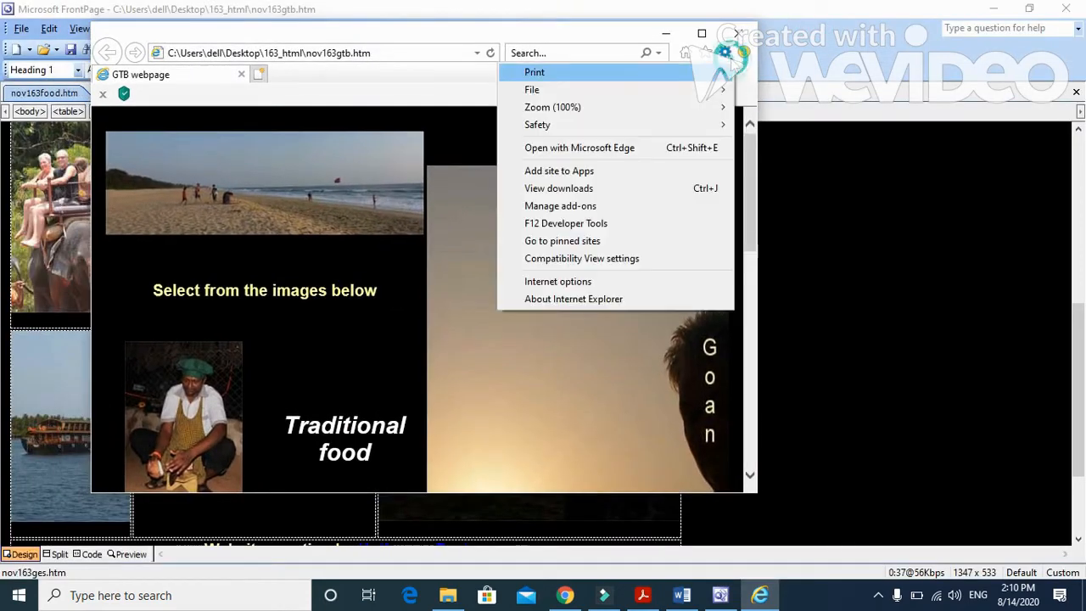
{"action": "mouse_move", "coordinate": [722, 108]}
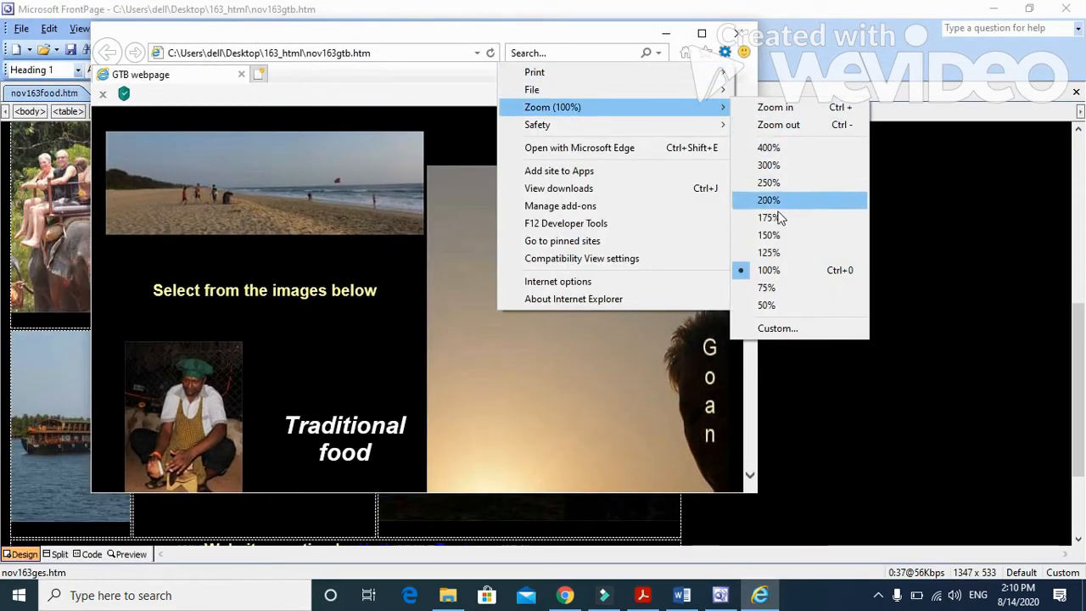
{"action": "left_click", "coordinate": [779, 288]}
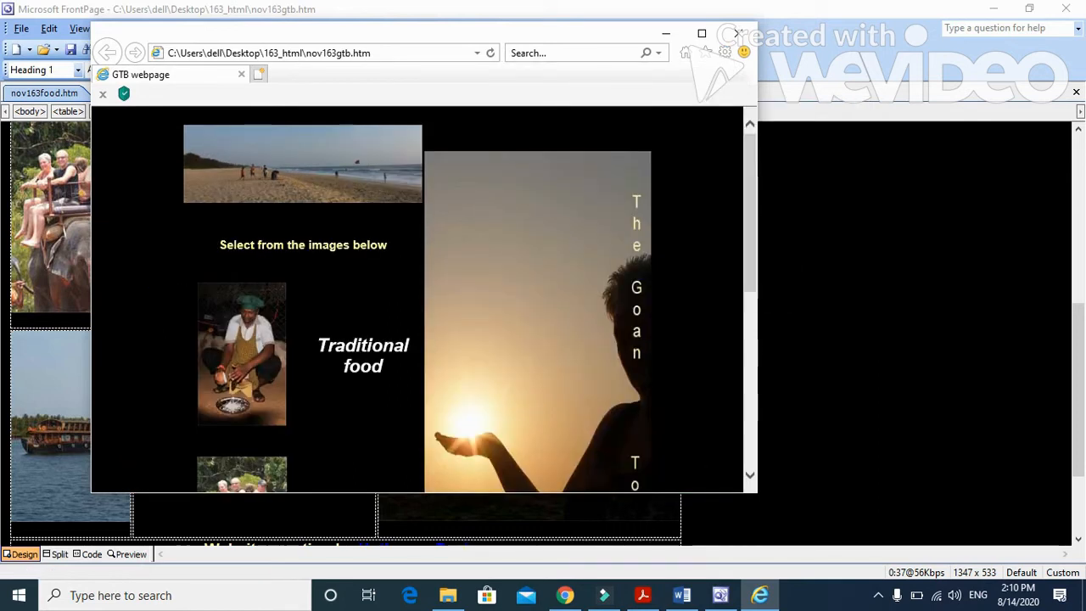
{"action": "left_click_drag", "start_coordinate": [711, 496], "coordinate": [713, 568]}
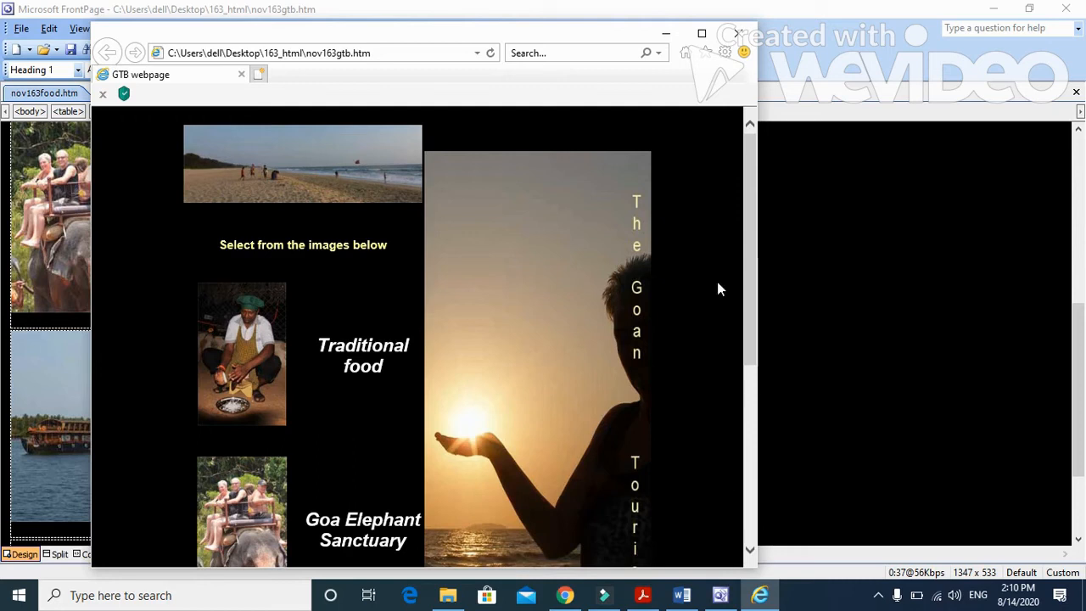
{"action": "left_click_drag", "start_coordinate": [625, 37], "coordinate": [635, 15]}
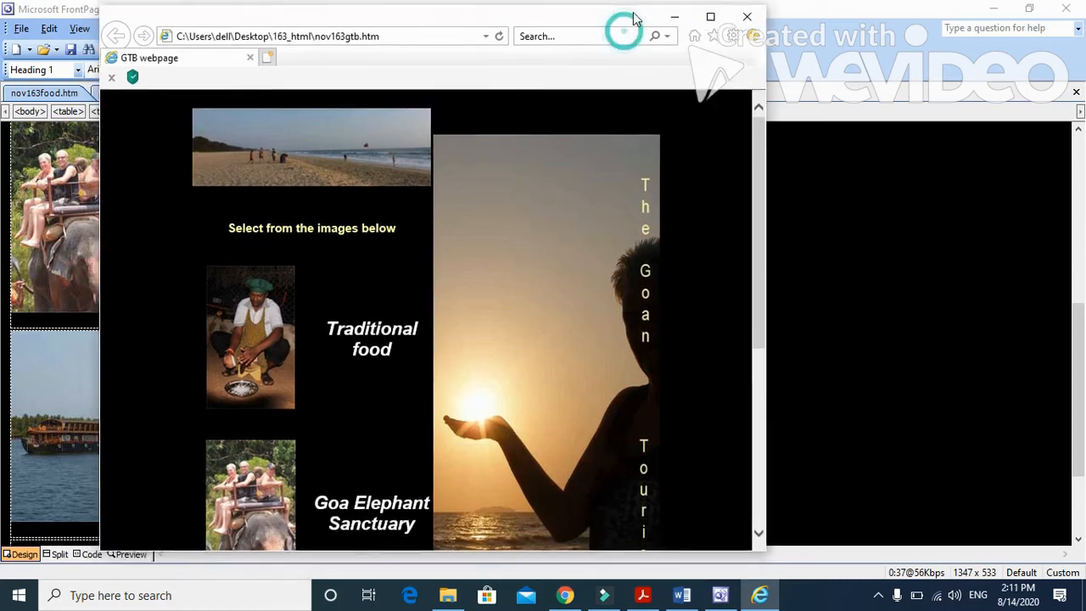
Step: Capture the screen with the GTB webpage zoomed to 50%, and close the browser
{"action": "left_click", "coordinate": [735, 32]}
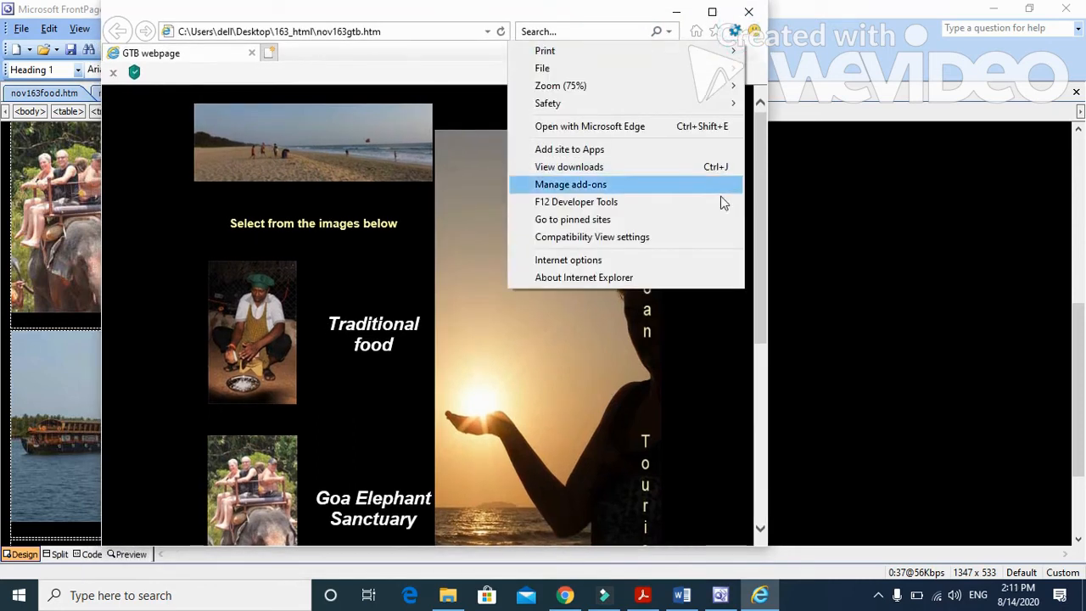
{"action": "mouse_move", "coordinate": [710, 94]}
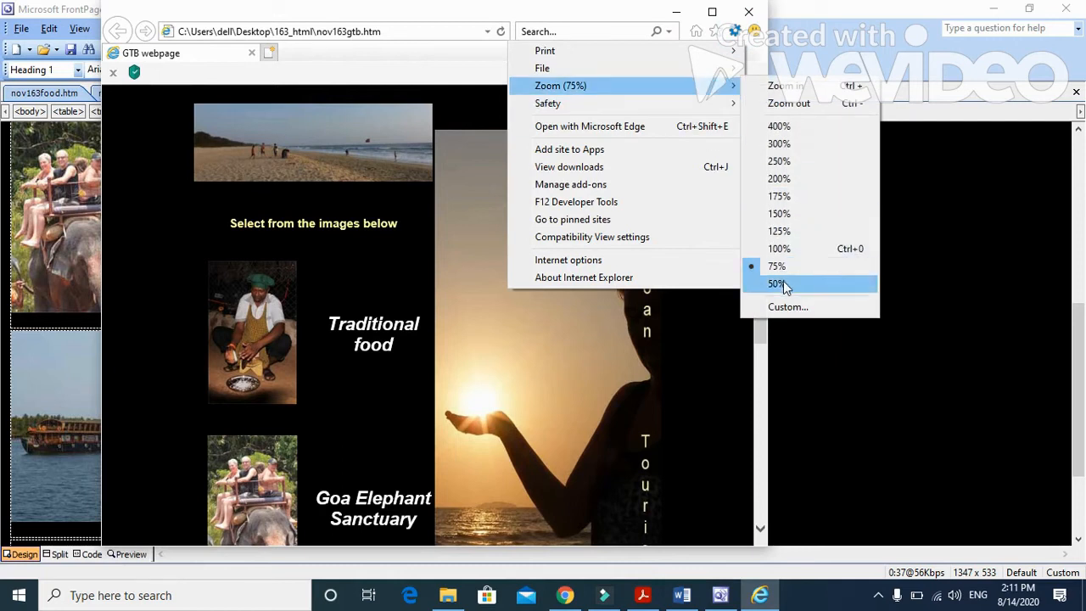
{"action": "left_click", "coordinate": [783, 284]}
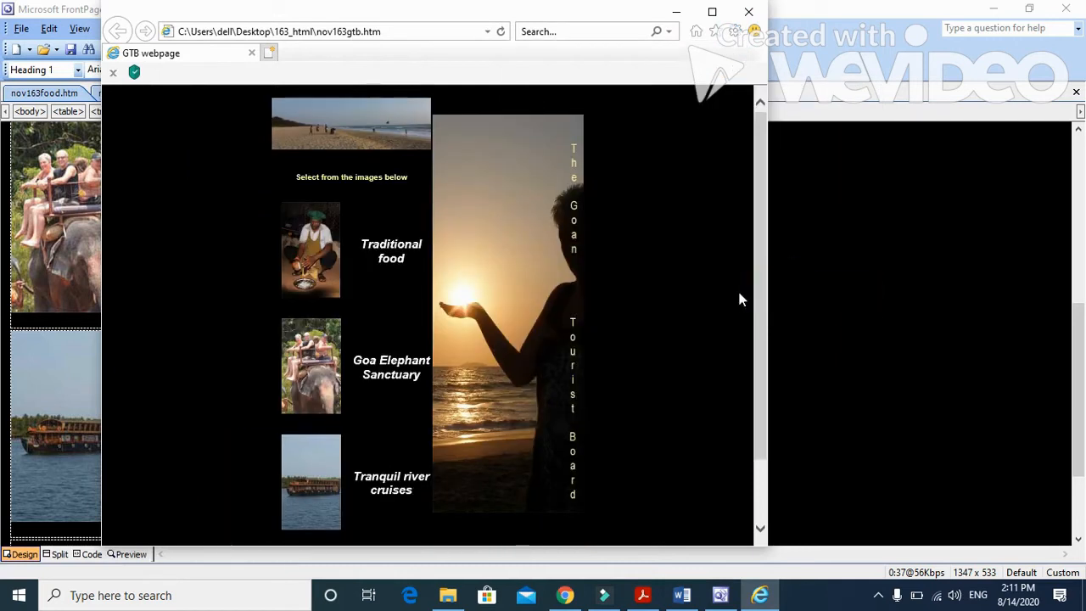
{"action": "left_click", "coordinate": [748, 12]}
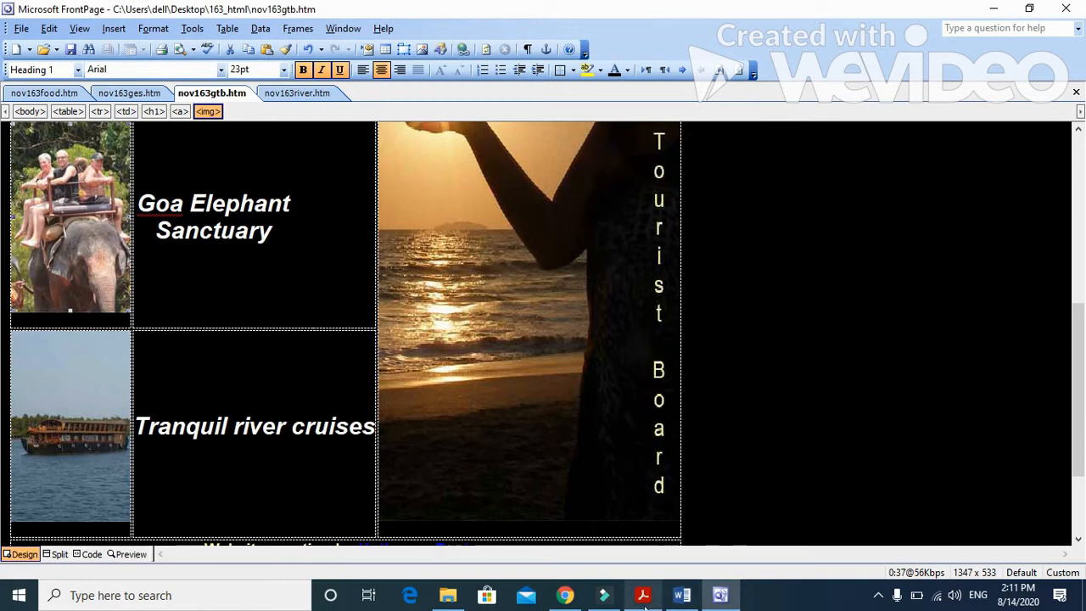
Step: Switch to 163evidence0297 in Word and replace the Evidence 2 placeholder under Question 8 with the captured screenshot
{"action": "left_click", "coordinate": [681, 595]}
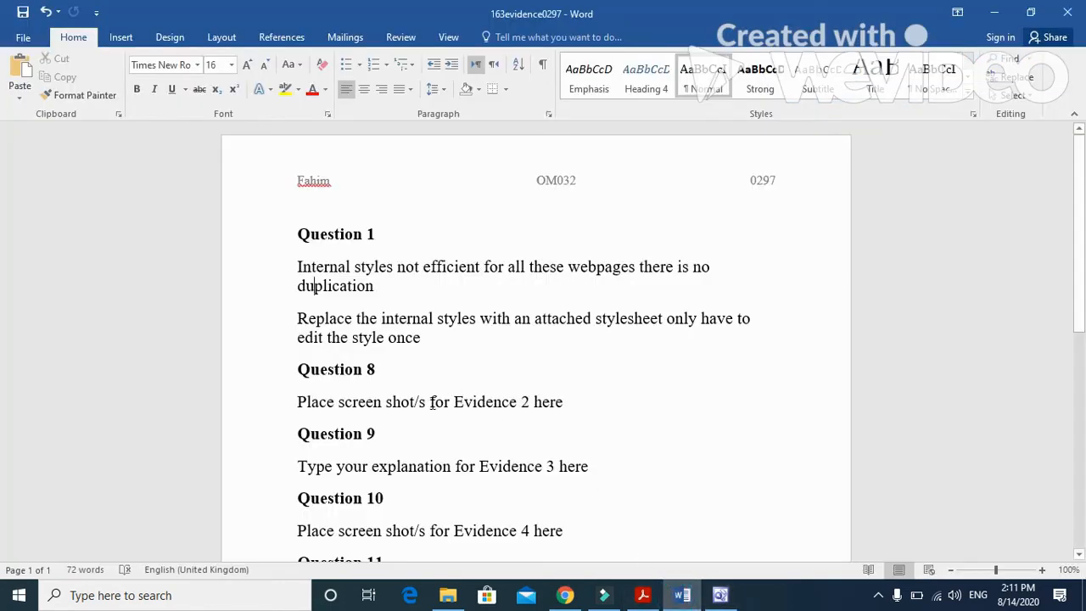
{"action": "left_click_drag", "start_coordinate": [589, 404], "coordinate": [299, 399]}
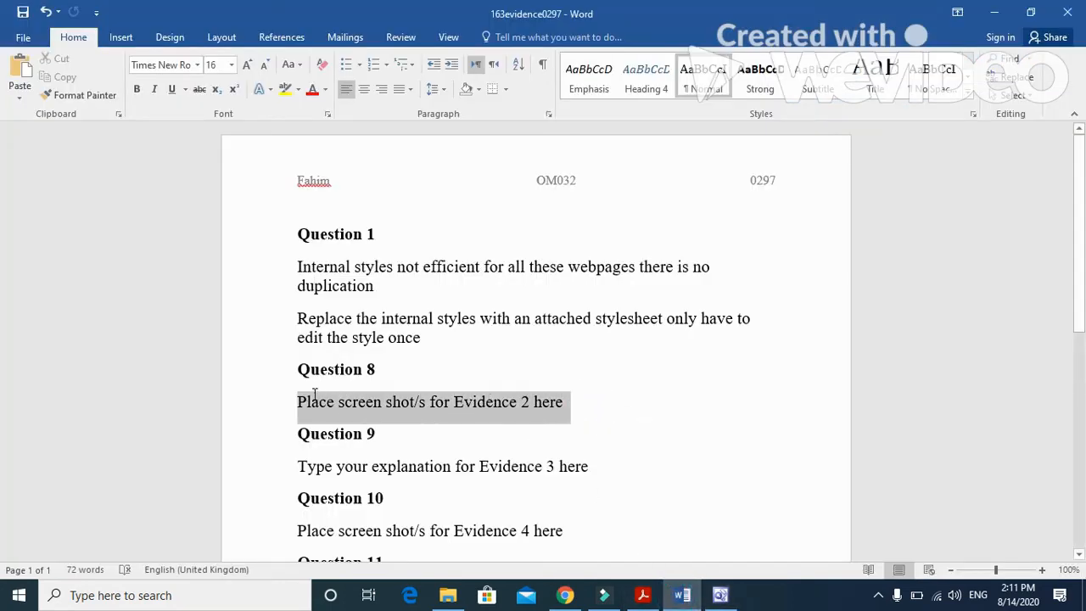
{"action": "left_click", "coordinate": [21, 72]}
Step: Crop the Evidence 2 screenshot so that only the browser window showing the GTB webpage remains
{"action": "left_click", "coordinate": [469, 317]}
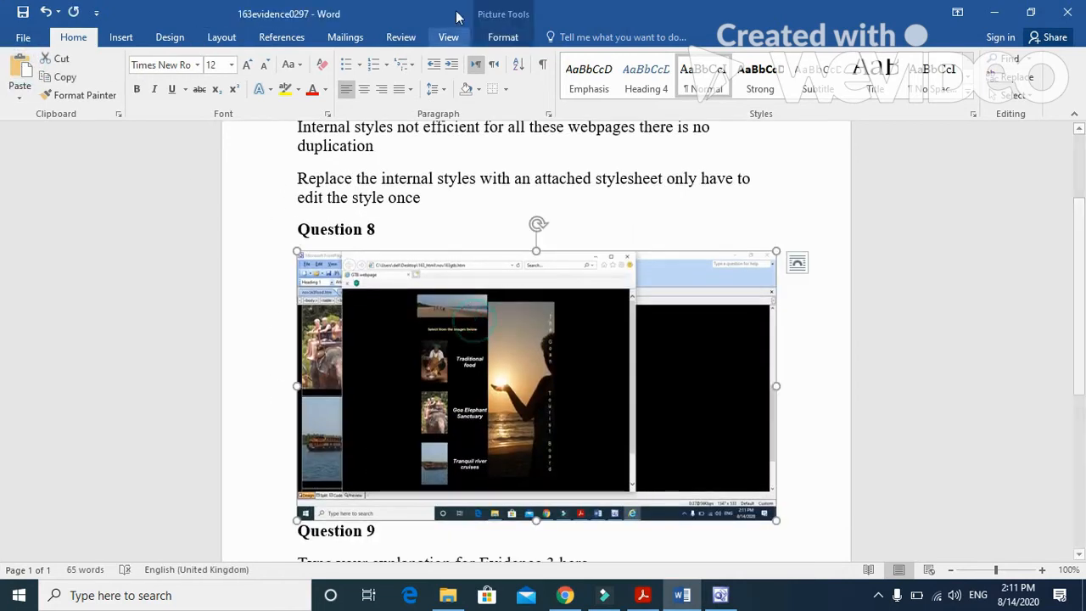
{"action": "left_click", "coordinate": [513, 39]}
{"action": "left_click", "coordinate": [955, 82]}
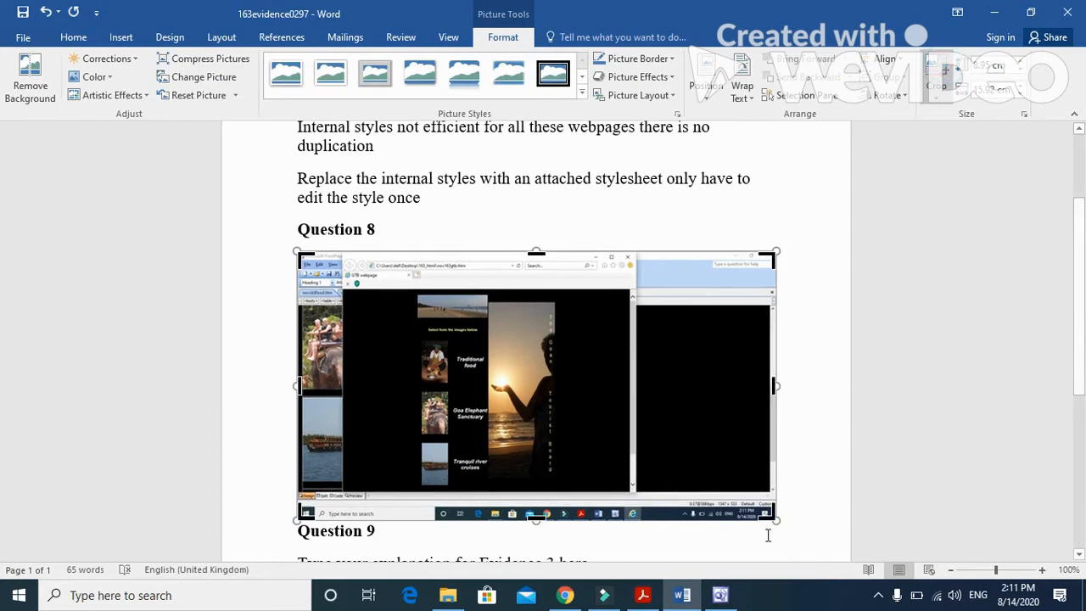
{"action": "left_click_drag", "start_coordinate": [773, 518], "coordinate": [636, 492]}
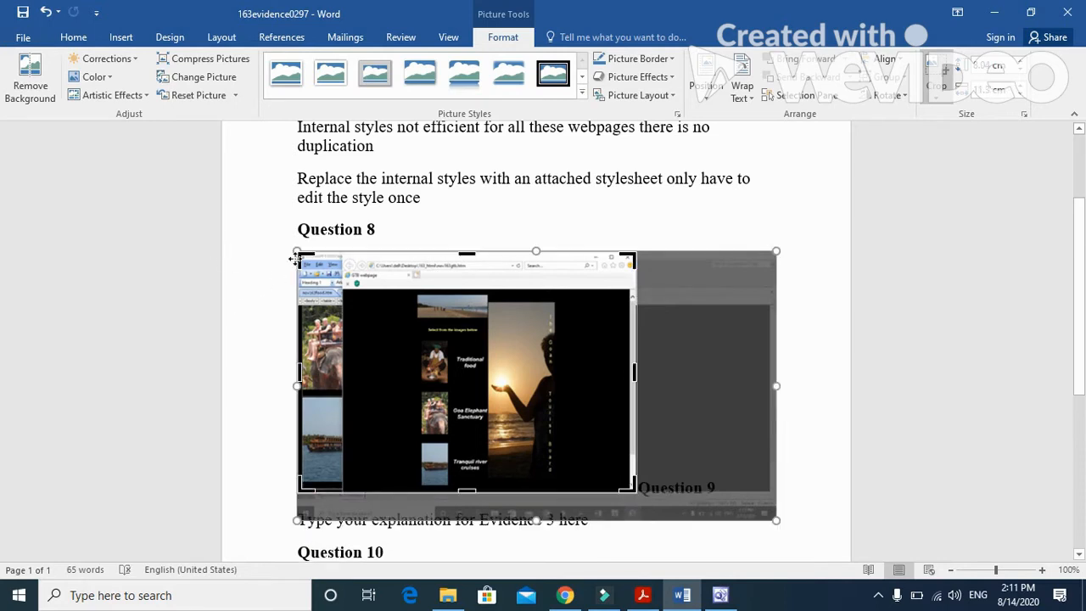
{"action": "left_click_drag", "start_coordinate": [297, 253], "coordinate": [342, 252]}
{"action": "left_click", "coordinate": [761, 235]}
{"action": "left_click", "coordinate": [771, 230]}
Step: Enlarge the cropped screenshot to about 10.5 cm high by 13 cm wide, and put the Question 9 heading on its own line below it
{"action": "left_click", "coordinate": [481, 285]}
{"action": "left_click_drag", "start_coordinate": [591, 487], "coordinate": [688, 529]}
{"action": "scroll", "coordinate": [740, 441], "scroll_direction": "down", "scroll_amount": 2}
{"action": "left_click", "coordinate": [728, 410]}
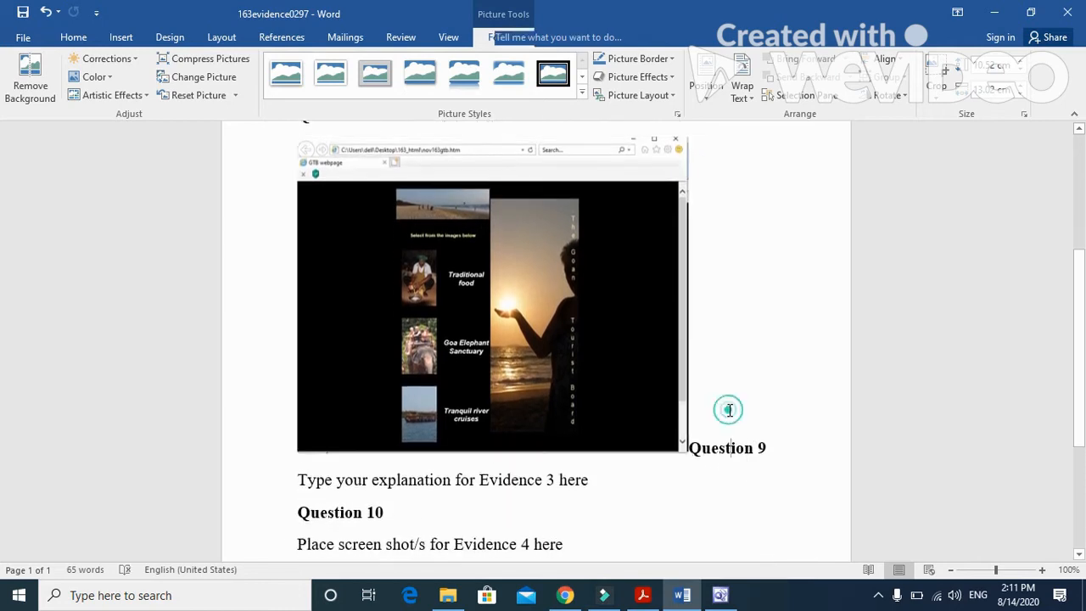
{"action": "left_click", "coordinate": [692, 444]}
{"action": "key", "text": "Return"}
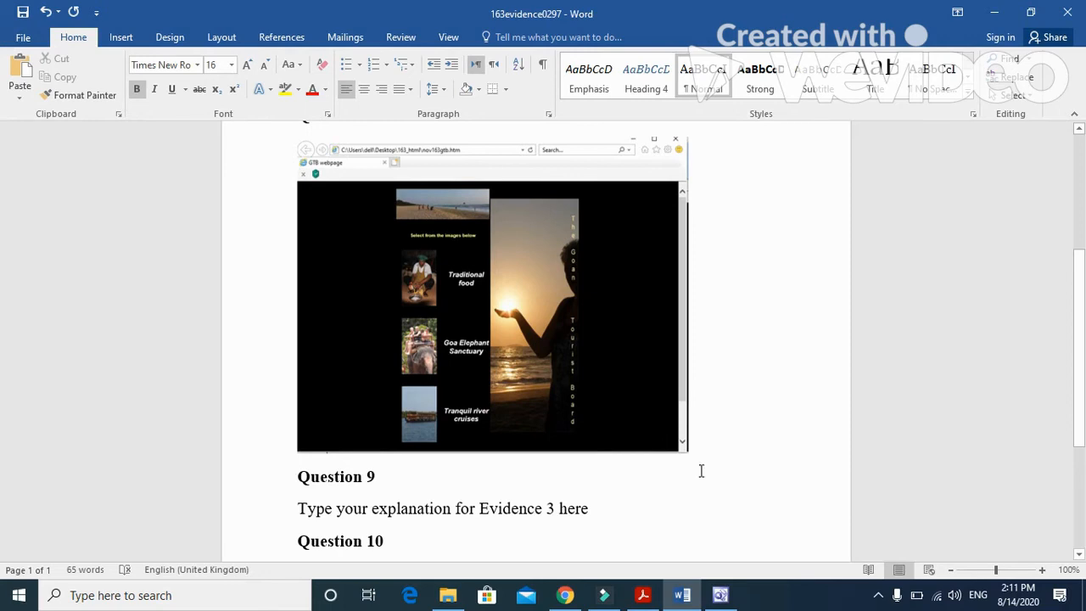
Step: Read question 9 and the Evidence 3 instruction in the exam paper in Acrobat Reader
{"action": "left_click", "coordinate": [643, 594]}
{"action": "scroll", "coordinate": [558, 379], "scroll_direction": "down", "scroll_amount": 6}
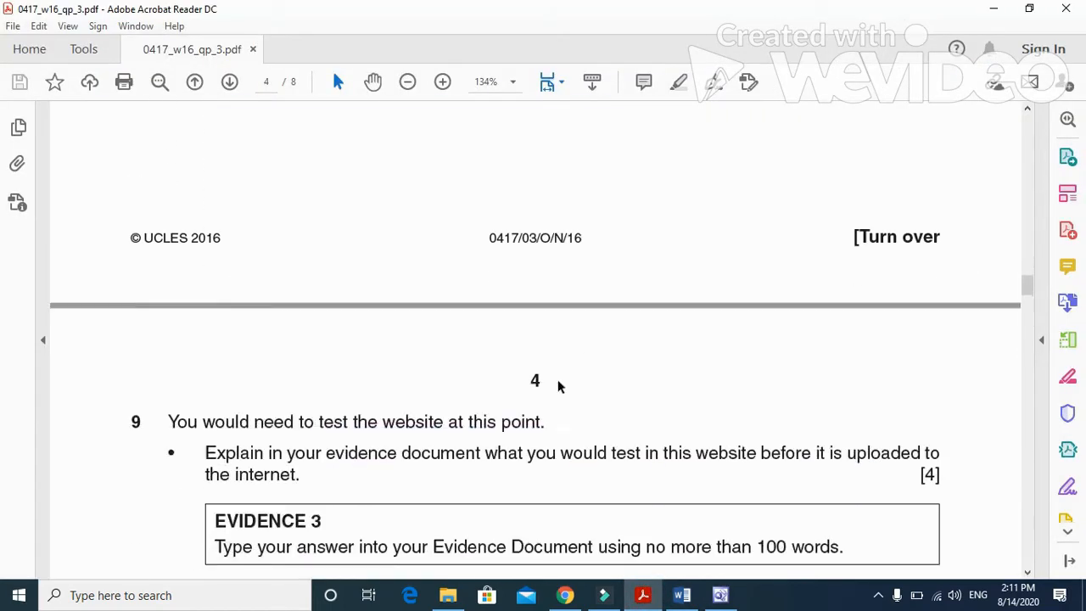
{"action": "mouse_move", "coordinate": [164, 269]}
{"action": "left_mouse_down"}
{"action": "mouse_move", "coordinate": [461, 269]}
{"action": "mouse_move", "coordinate": [529, 286]}
{"action": "mouse_move", "coordinate": [550, 273]}
{"action": "left_mouse_up"}
{"action": "mouse_move", "coordinate": [204, 300]}
{"action": "left_mouse_down"}
{"action": "mouse_move", "coordinate": [918, 313]}
{"action": "mouse_move", "coordinate": [897, 315]}
{"action": "left_mouse_up"}
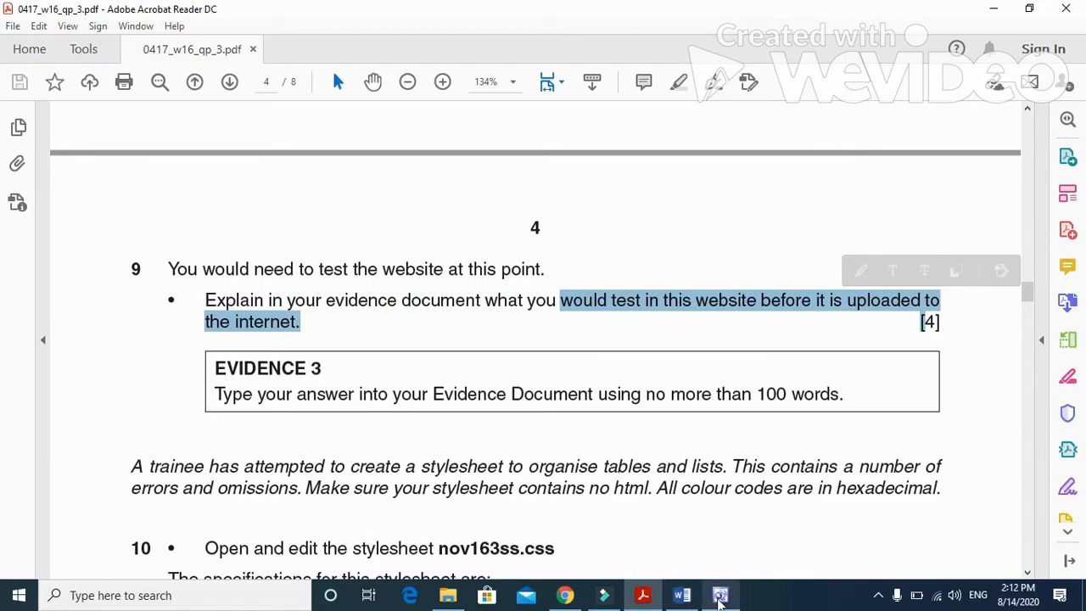
Step: Return to the Word evidence document and select the Evidence 3 placeholder text under Question 9 for replacement
{"action": "left_click", "coordinate": [719, 595]}
{"action": "left_click", "coordinate": [683, 597]}
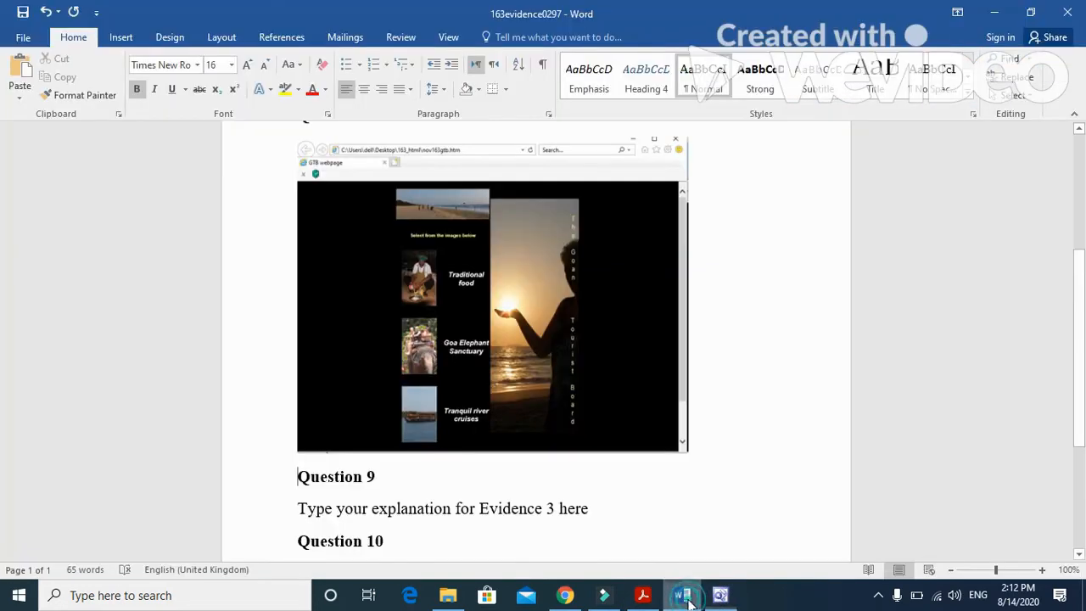
{"action": "scroll", "coordinate": [489, 476], "scroll_direction": "down", "scroll_amount": 2}
{"action": "left_click", "coordinate": [598, 395]}
{"action": "left_click_drag", "start_coordinate": [597, 395], "coordinate": [297, 399]}
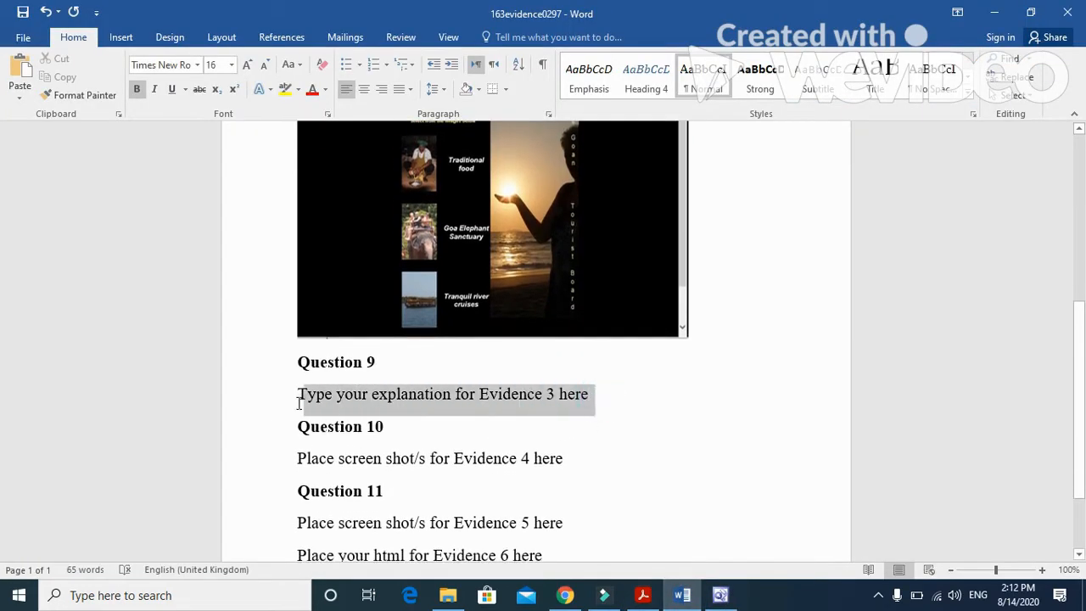
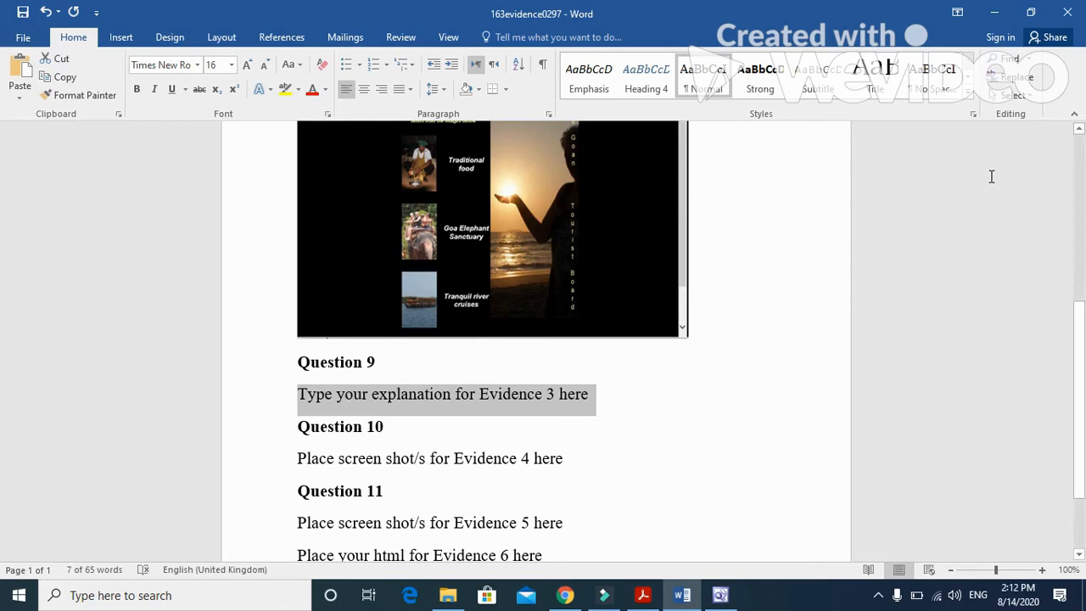
Step: Replace the Evidence 3 placeholder under Question 9 with the line "Test internal links between pages"
{"action": "type", "text": "te"}
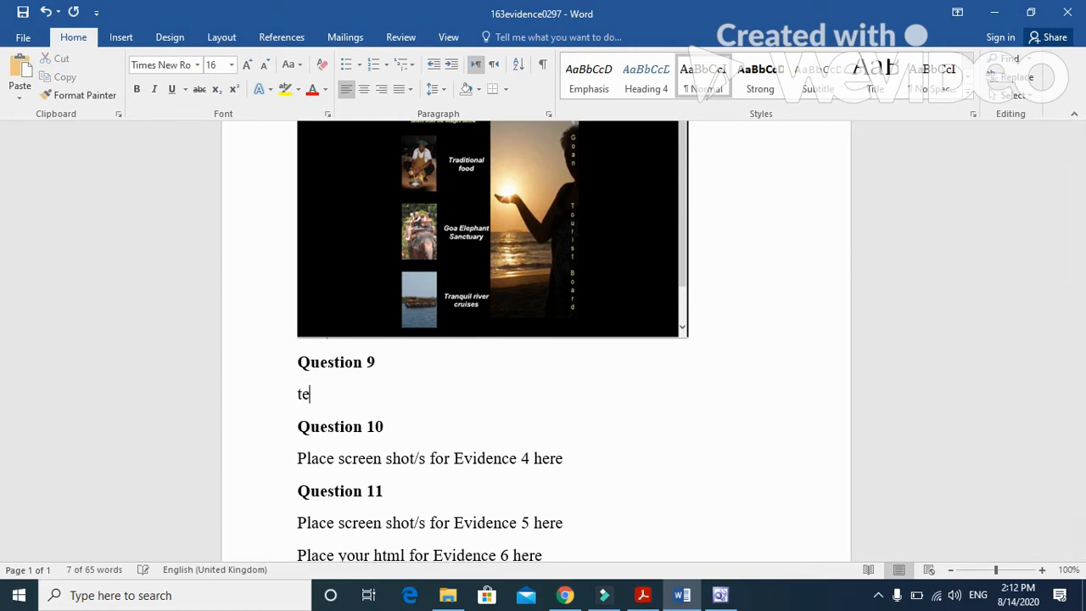
{"action": "type", "text": "st th"}
{"action": "key", "text": "BackSpace"}
{"action": "key", "text": "BackSpace"}
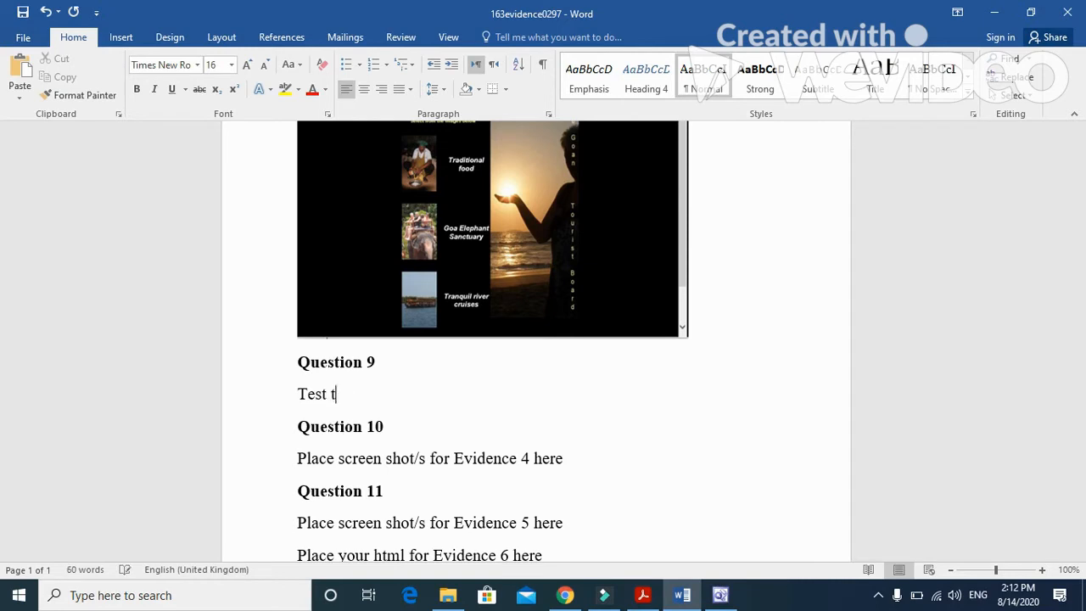
{"action": "type", "text": "internal links"}
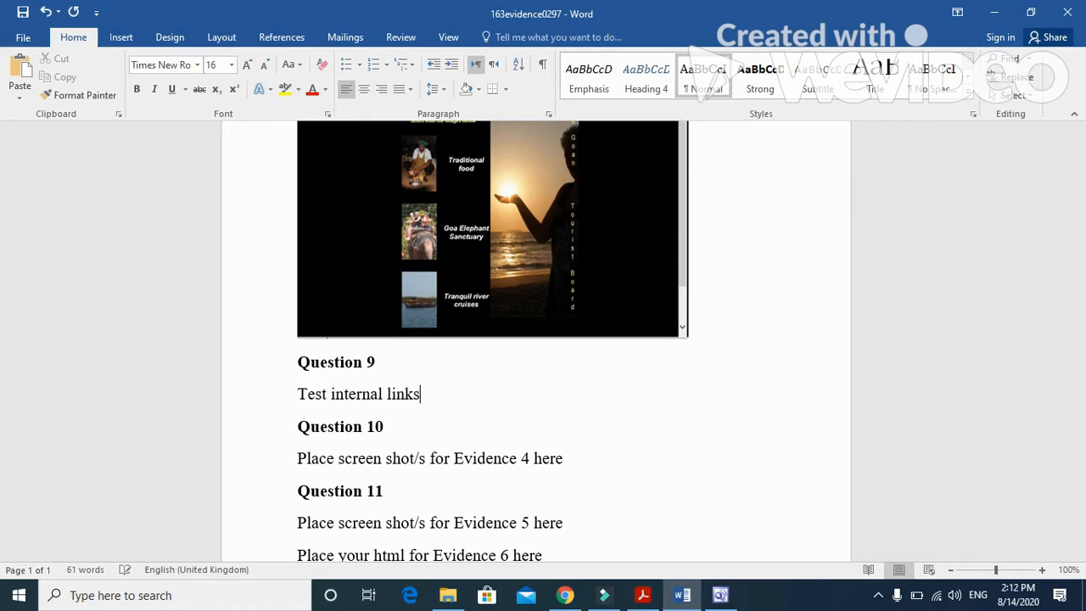
{"action": "type", "text": " between pages"}
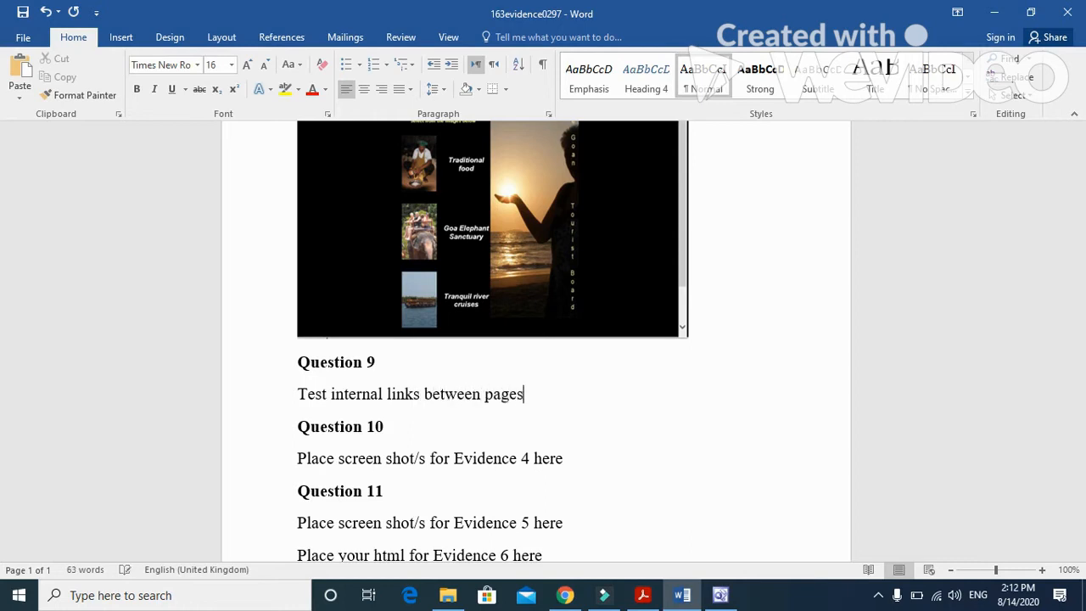
Step: Add a second answer line under Question 9 reading "Test internal anchor/hyperlink works"
{"action": "key", "text": "Return"}
{"action": "type", "text": "test "}
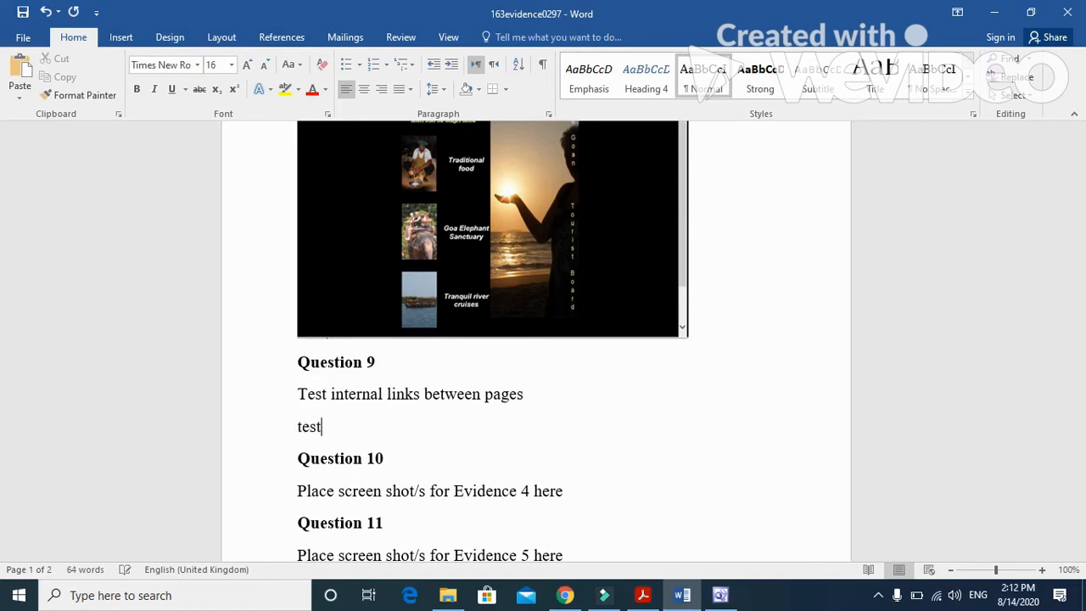
{"action": "type", "text": "internal anchor"}
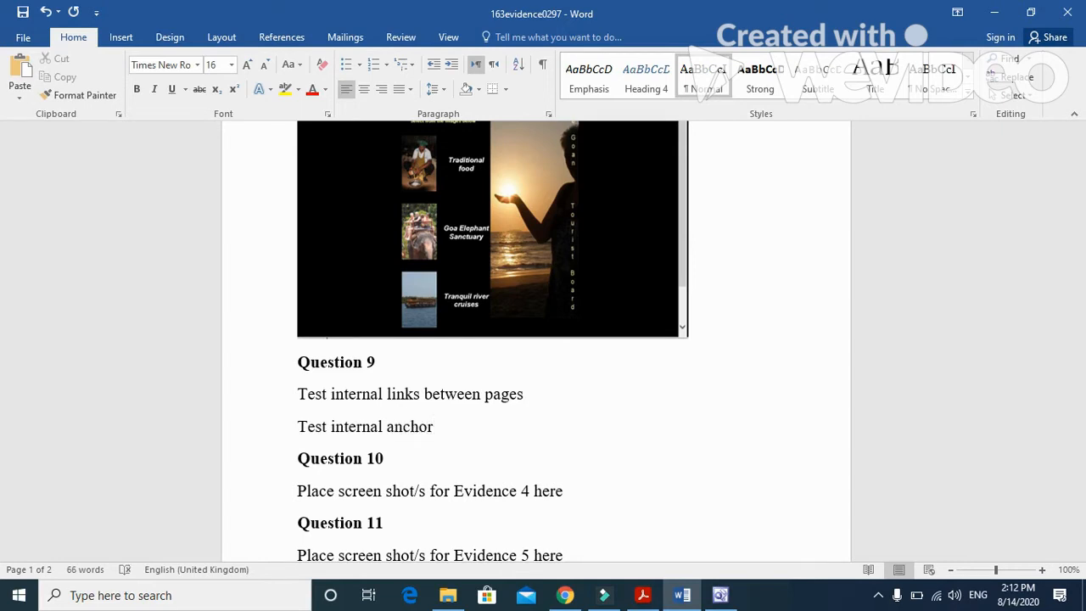
{"action": "type", "text": "/hyperlink "}
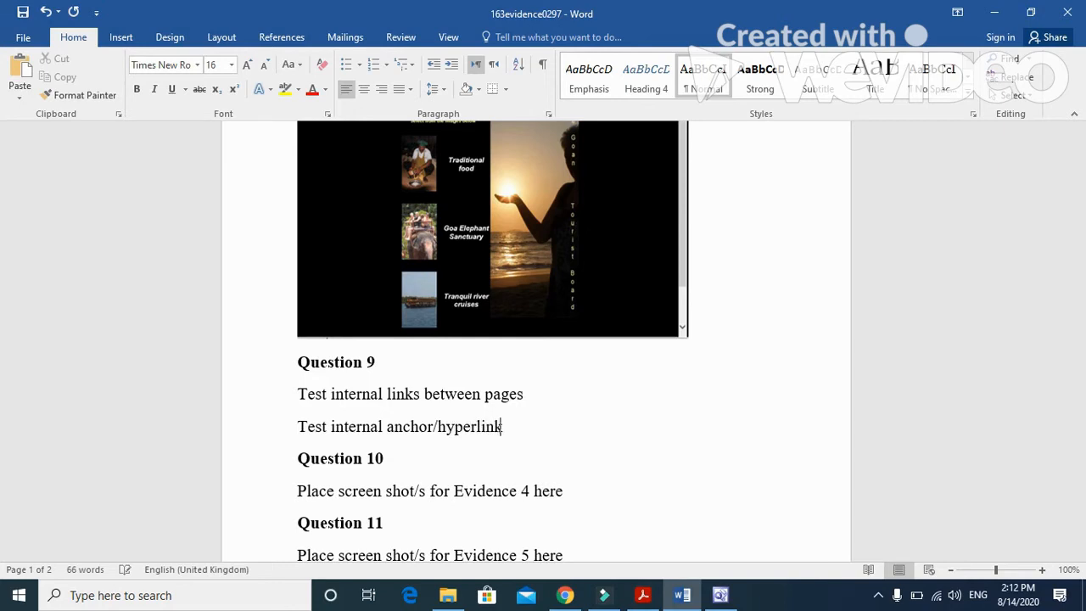
{"action": "type", "text": "works"}
Step: Add a third answer line reading "Test mailto opens an email client", correcting any misspelling of mailto
{"action": "key", "text": "Return"}
{"action": "type", "text": "t"}
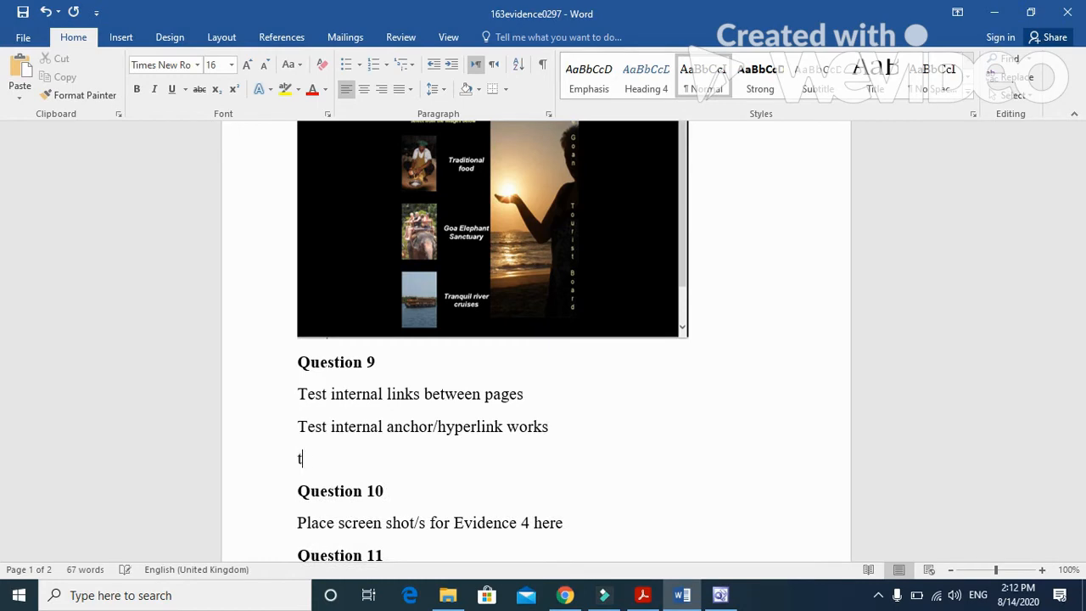
{"action": "type", "text": "est nailto o"}
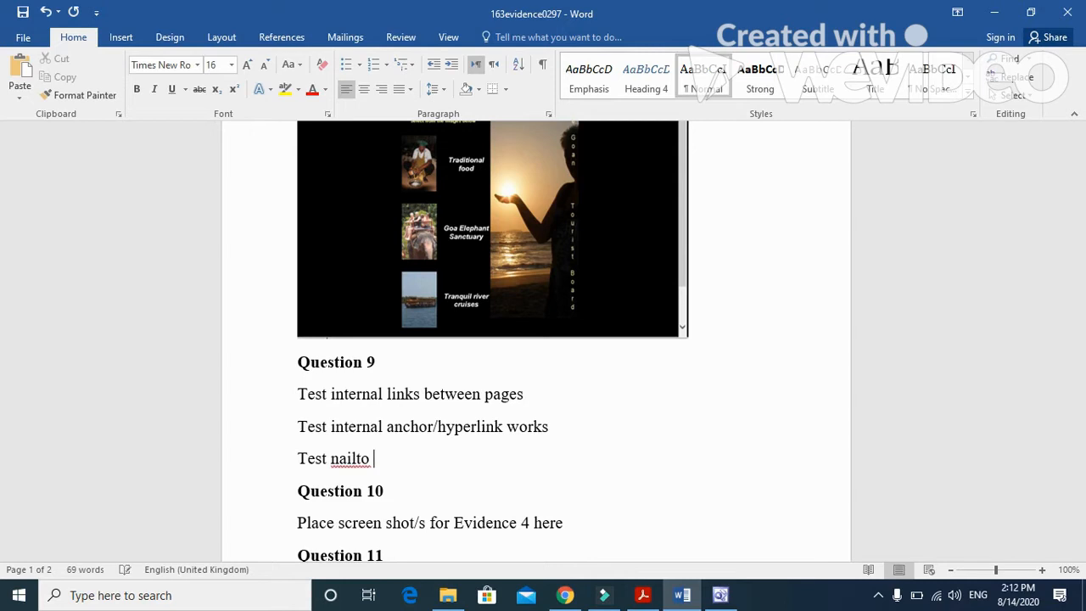
{"action": "type", "text": "opens an email "}
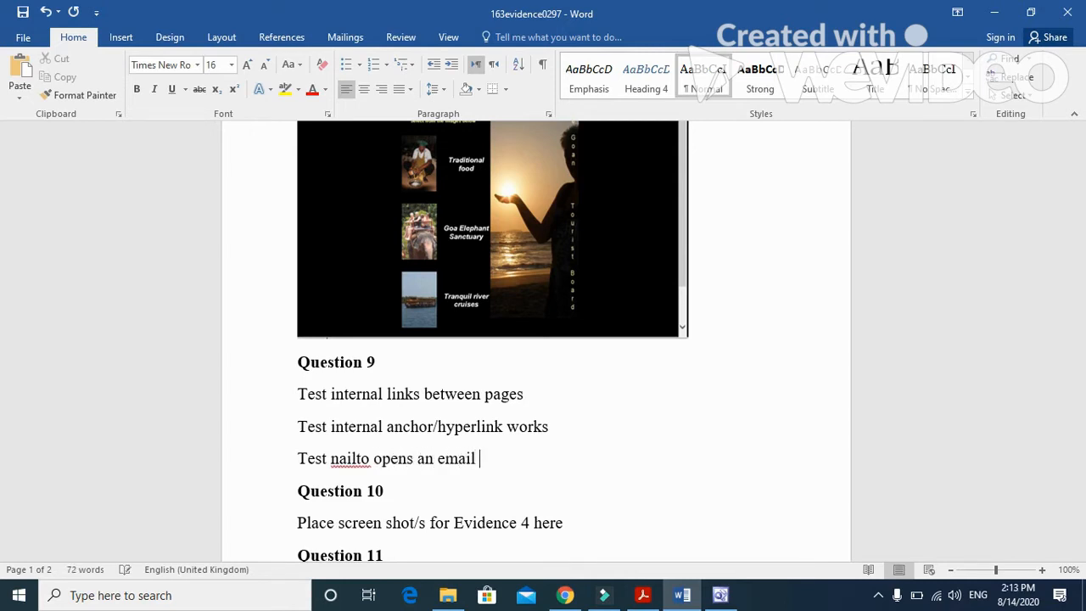
{"action": "type", "text": "client"}
{"action": "key", "text": "Return"}
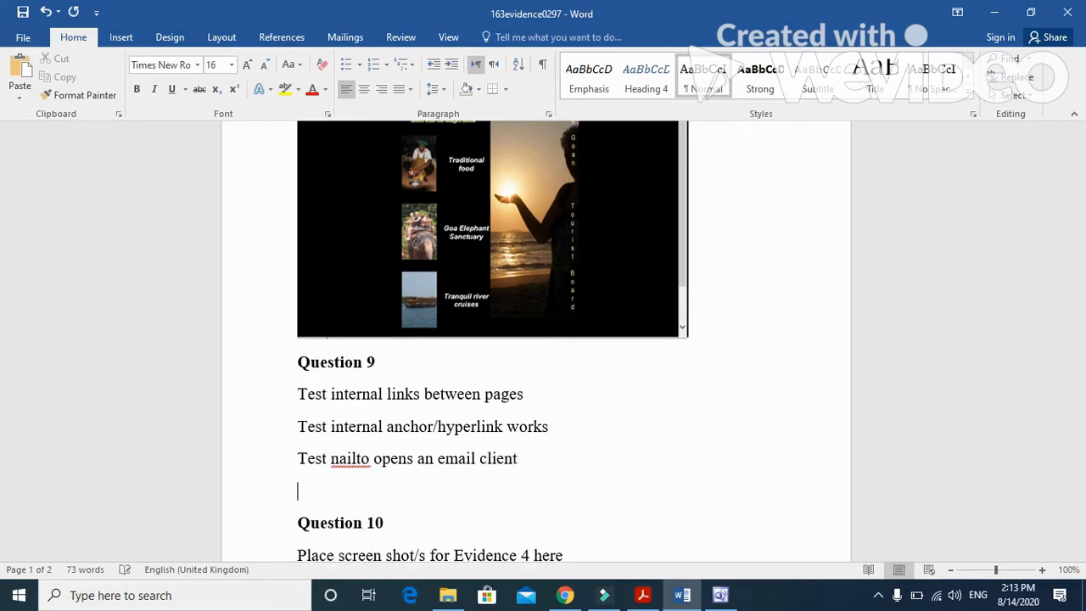
{"action": "left_click", "coordinate": [339, 459]}
{"action": "key", "text": "BackSpace"}
{"action": "type", "text": "m"}
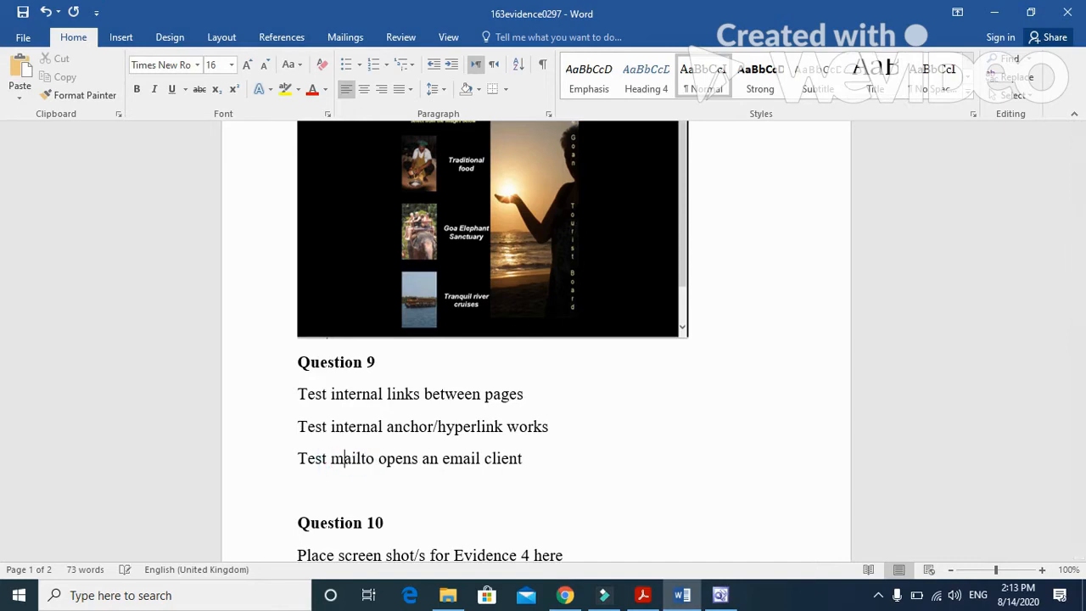
Step: Add a fourth answer line reading "Test mailto has correct recipient" below the email client line
{"action": "left_click", "coordinate": [525, 456]}
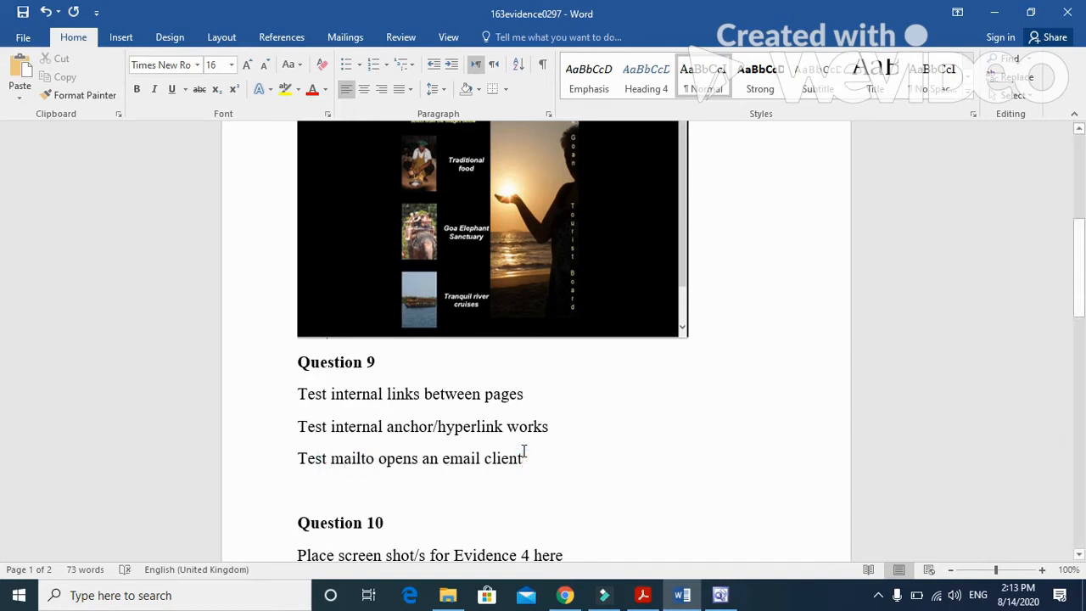
{"action": "key", "text": "Return"}
{"action": "type", "text": "Test "}
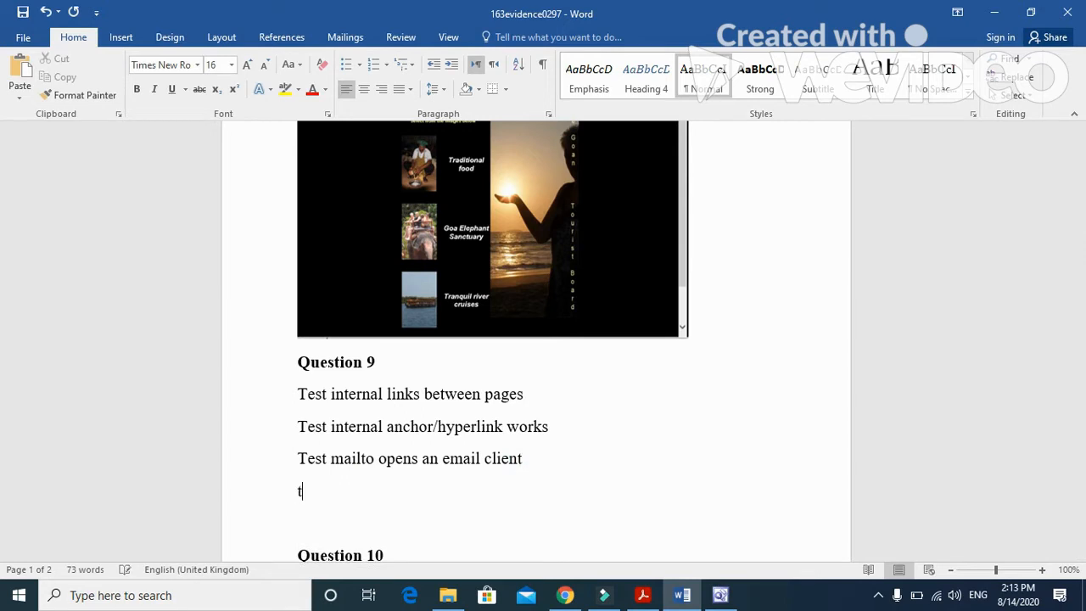
{"action": "type", "text": "mailto "}
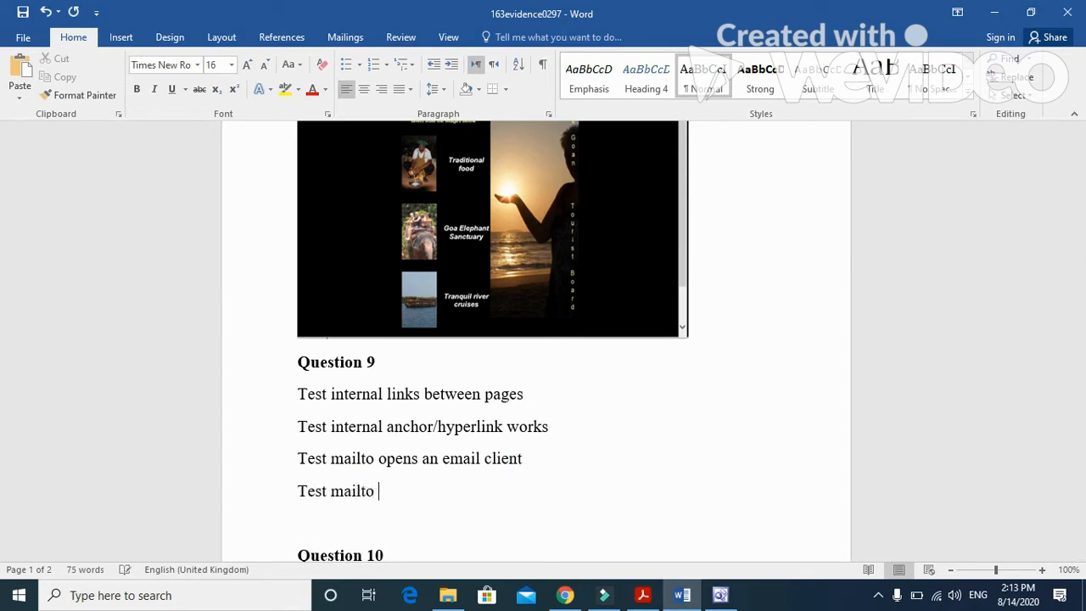
{"action": "type", "text": "has correct"}
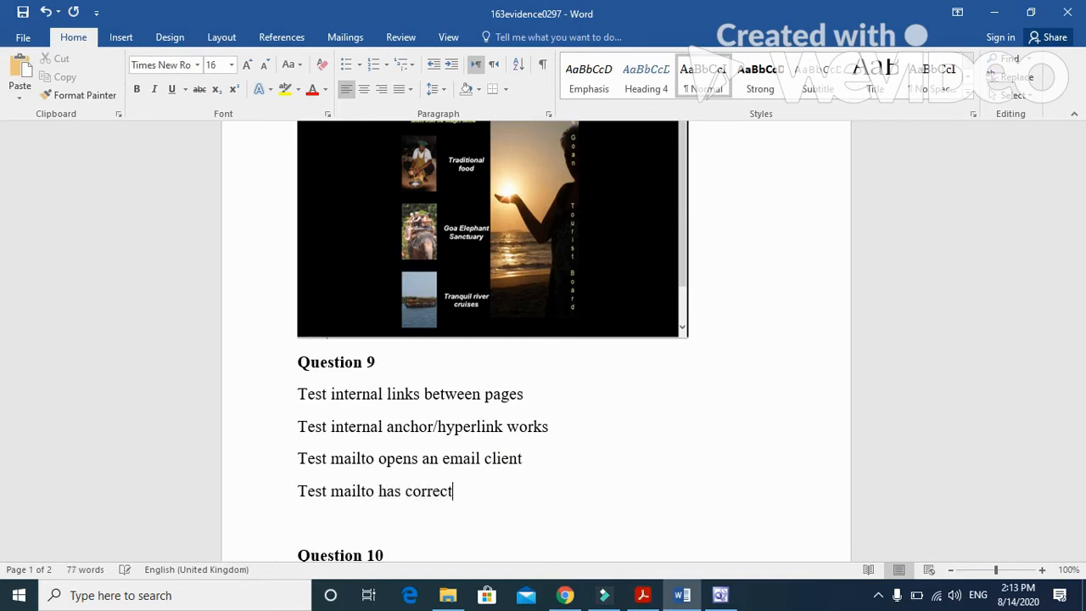
{"action": "type", "text": " recipient"}
Step: Copy the Hothouse Design email address from question 6 in Acrobat Reader and paste it in parentheses after "recipient" in Word
{"action": "left_click", "coordinate": [643, 595]}
{"action": "scroll", "coordinate": [512, 436], "scroll_direction": "up", "scroll_amount": 3}
{"action": "scroll", "coordinate": [513, 436], "scroll_direction": "up", "scroll_amount": 7}
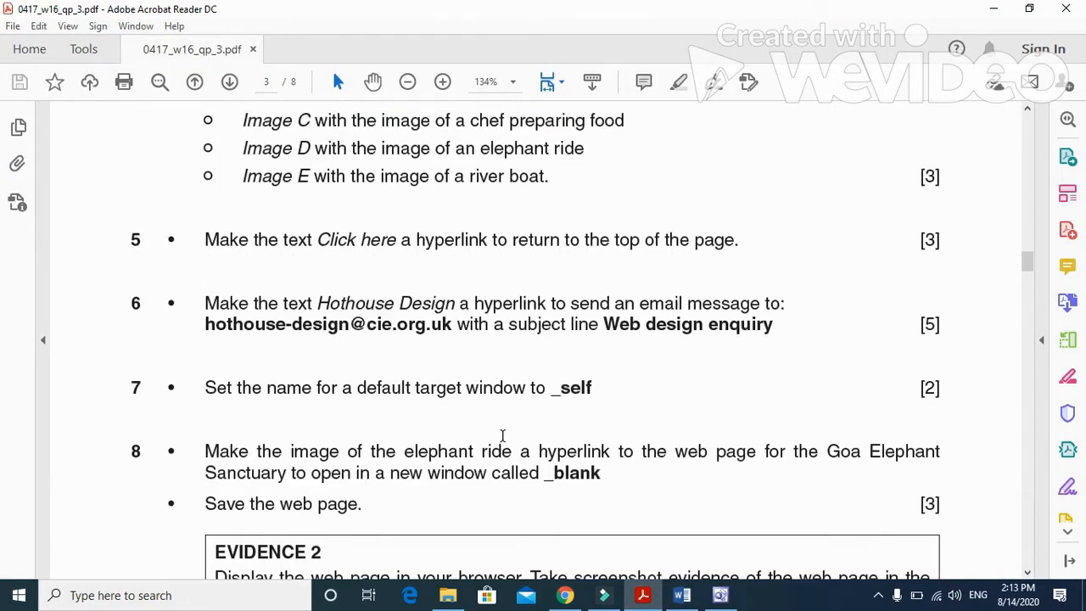
{"action": "left_click_drag", "start_coordinate": [452, 327], "coordinate": [207, 329]}
{"action": "key", "text": "ctrl+c"}
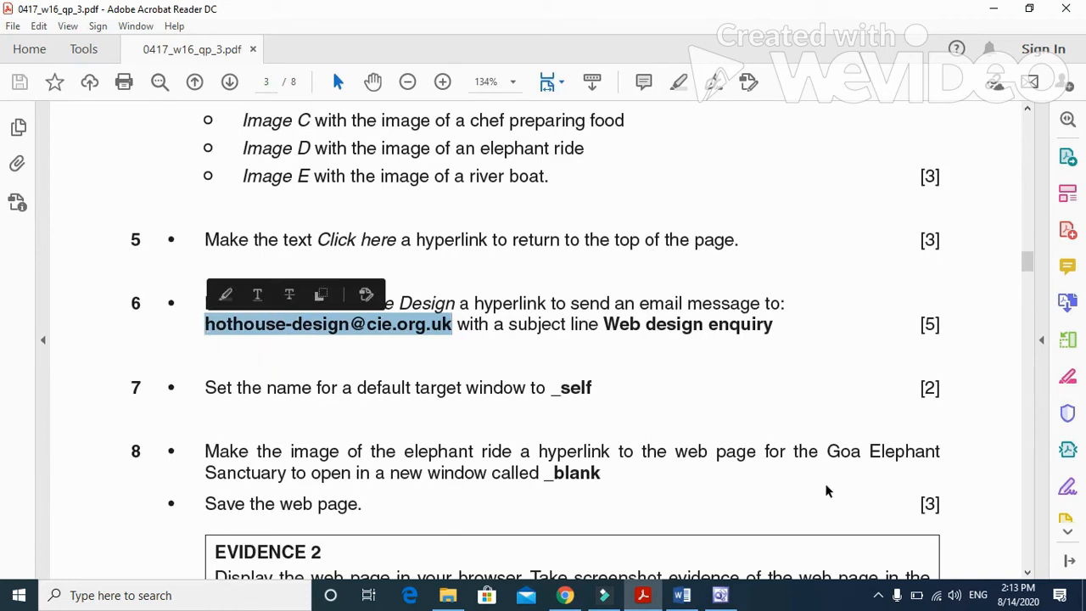
{"action": "left_click", "coordinate": [694, 599]}
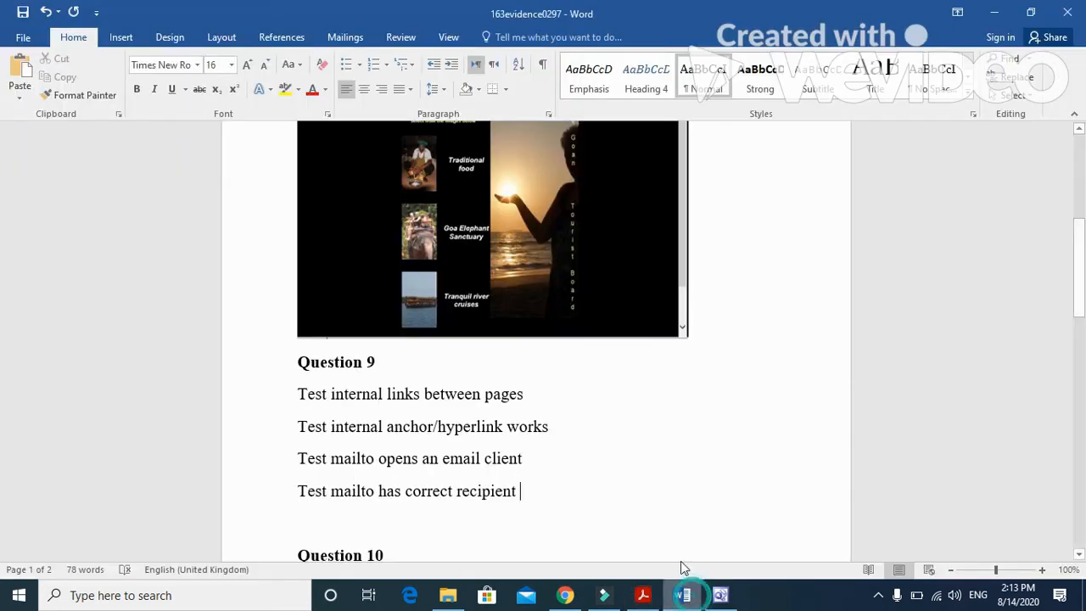
{"action": "left_click", "coordinate": [627, 499]}
{"action": "type", "text": "("}
{"action": "key", "text": "ctrl+v"}
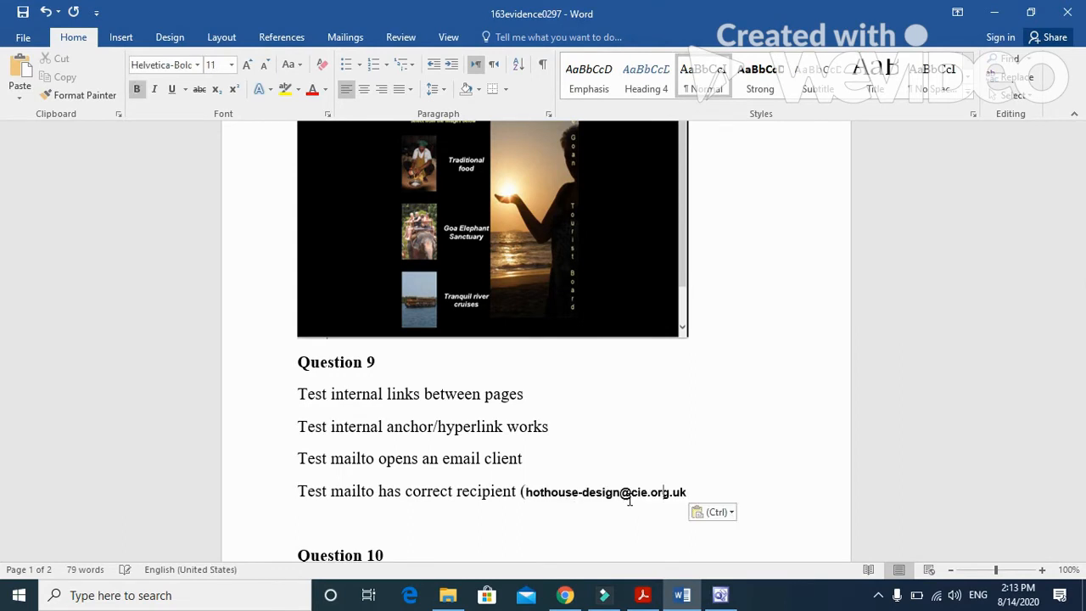
{"action": "type", "text": ")"}
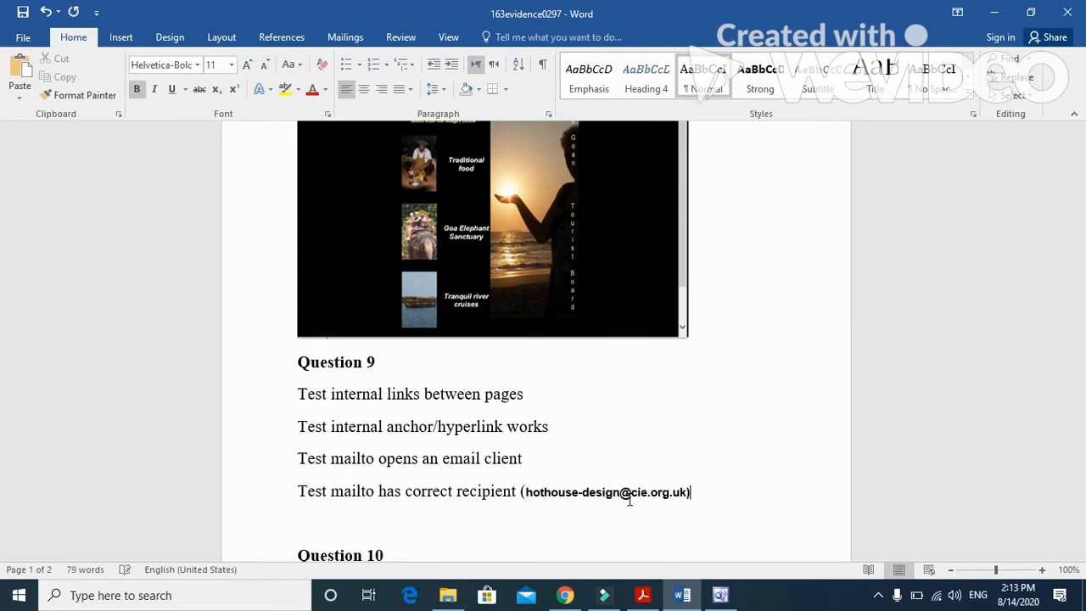
Step: Start a fifth answer line under Question 9 with the text "Test mailto has correct subject line"
{"action": "key", "text": "Return"}
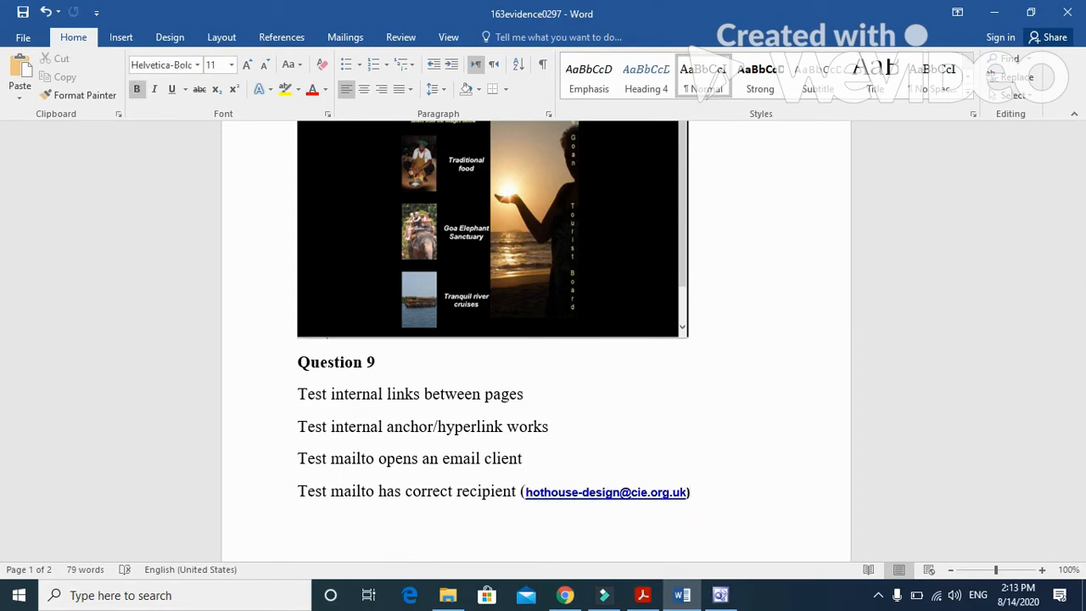
{"action": "type", "text": "Test mailto ha"}
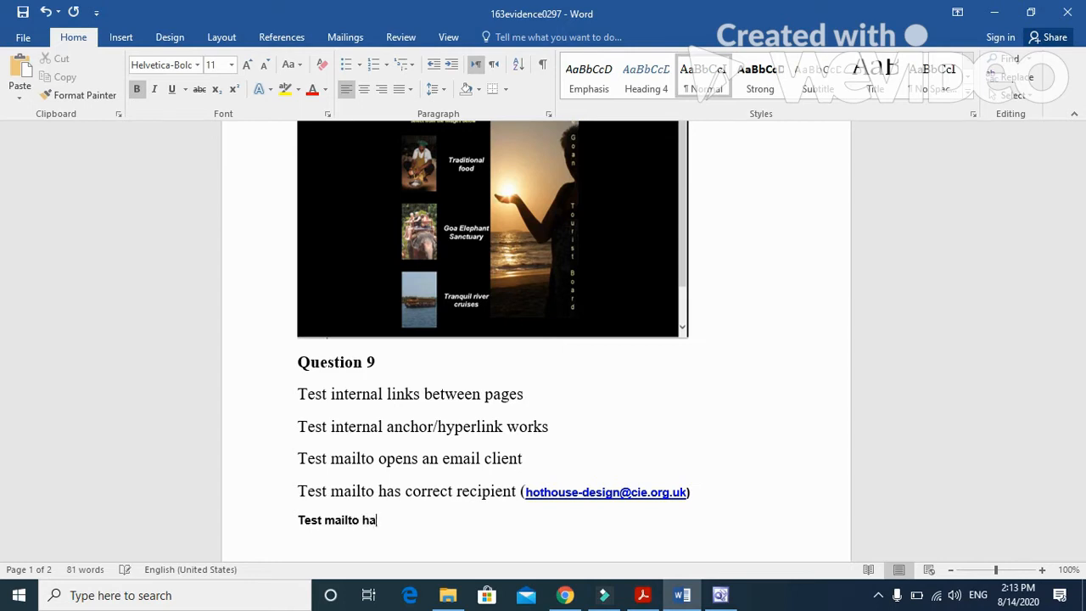
{"action": "type", "text": "s ciorrect"}
{"action": "type", "text": " subk="}
{"action": "type", "text": "jet"}
{"action": "key", "text": "BackSpace"}
{"action": "key", "text": "BackSpace"}
{"action": "key", "text": "BackSpace"}
{"action": "key", "text": "BackSpace"}
{"action": "key", "text": "BackSpace"}
{"action": "type", "text": "ject line "}
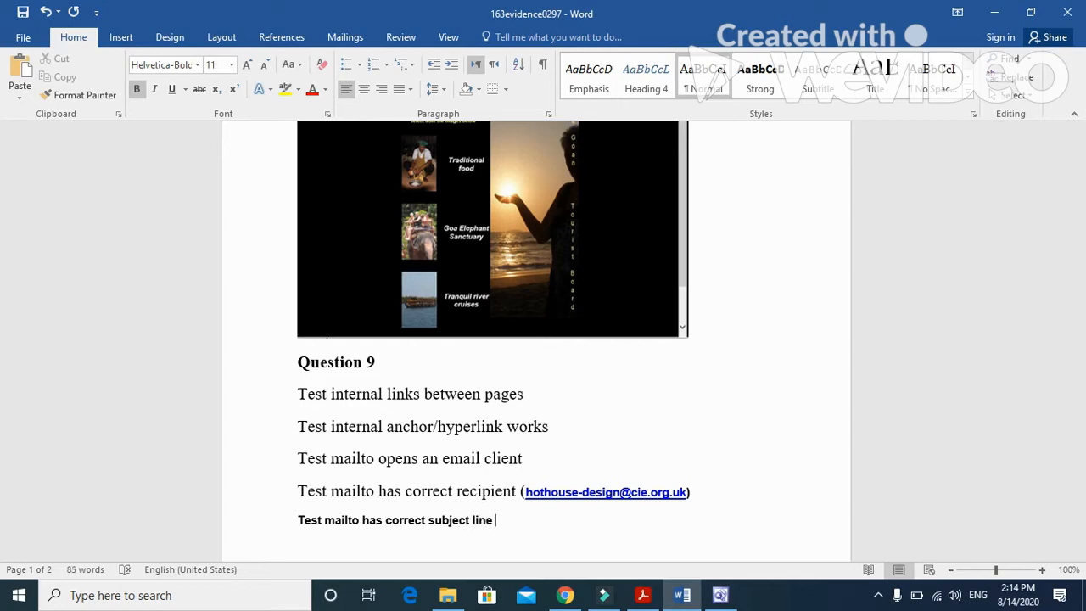
{"action": "type", "text": "( Web design enquiry"}
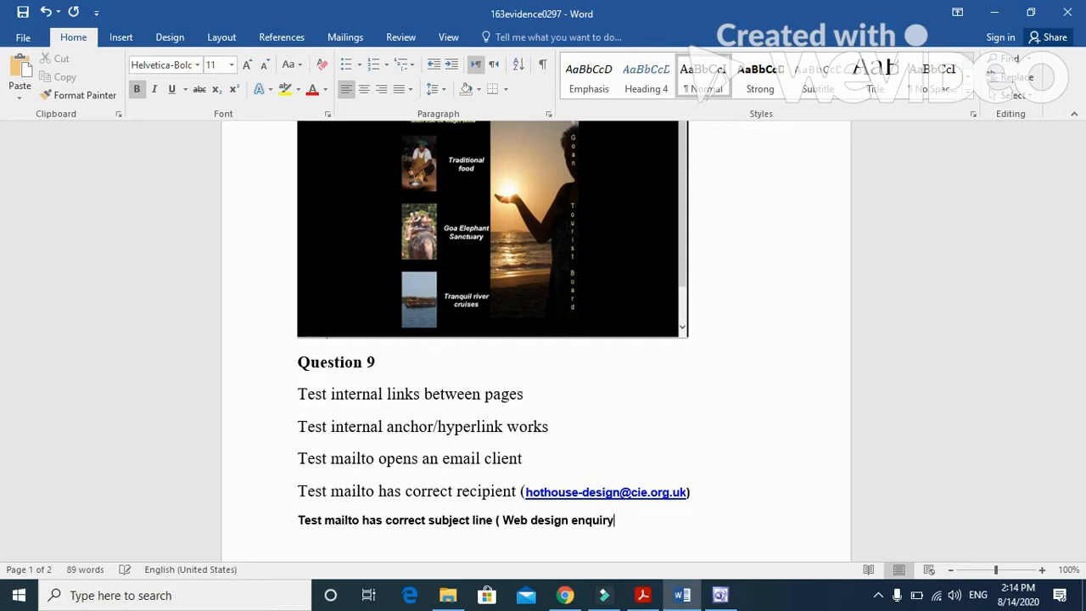
Step: Append the expected subject "Web design enquiry" in parentheses to the mailto subject line test
{"action": "type", "text": ")"}
Step: Add an answer line reading "Test alt text works for each image" below the subject line test
{"action": "key", "text": "Return"}
{"action": "type", "text": "Test alt text works for each"}
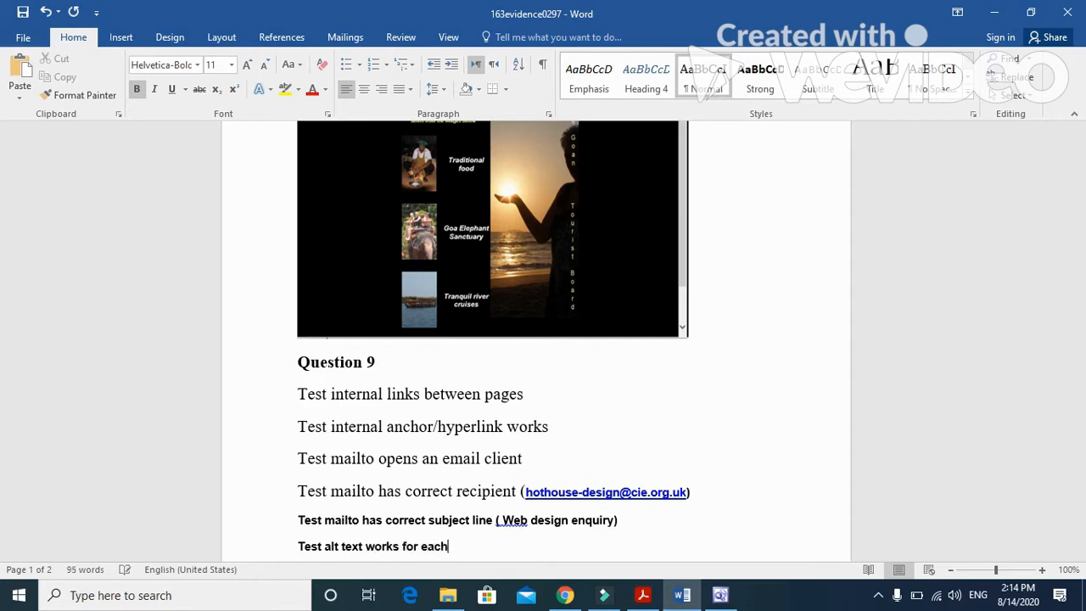
{"action": "type", "text": " image"}
Step: Add a final answer line under Question 9 reading "Test link GES opens in a new window"
{"action": "key", "text": "Return"}
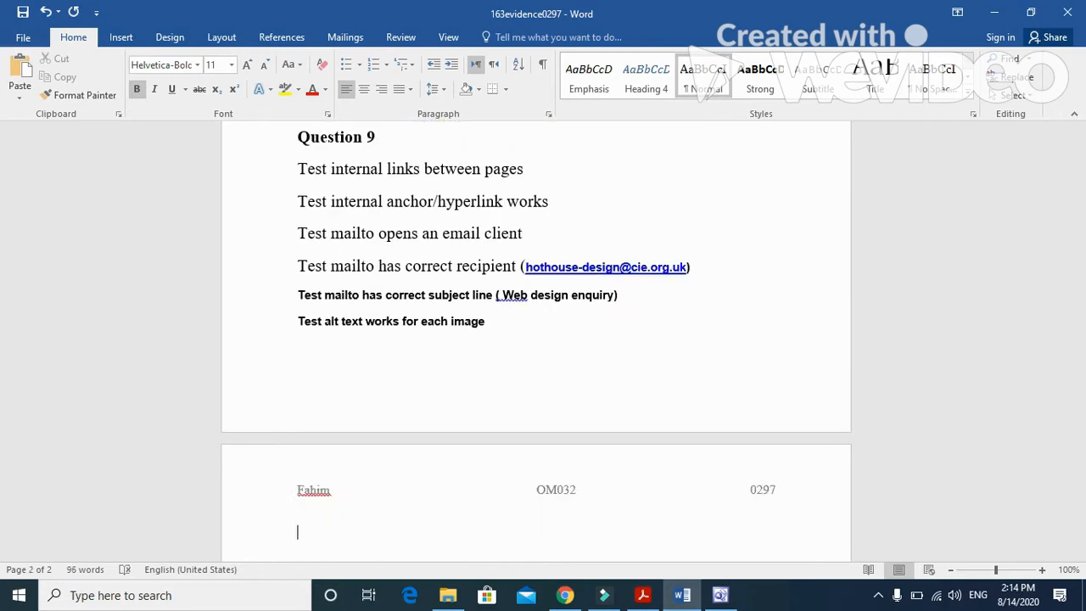
{"action": "type", "text": "test link GES op"}
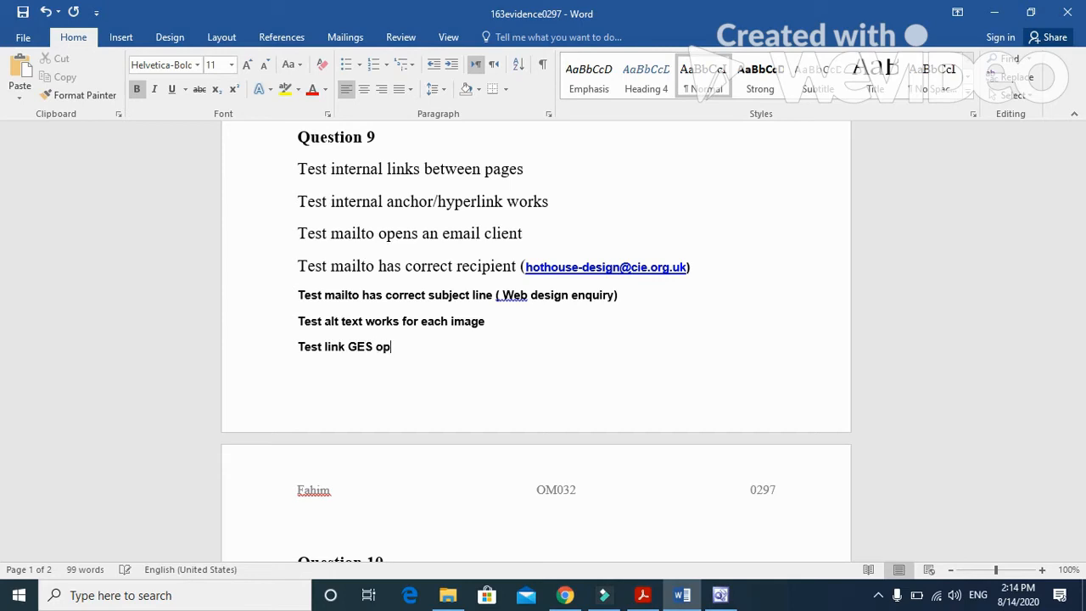
{"action": "type", "text": "ens in a new"}
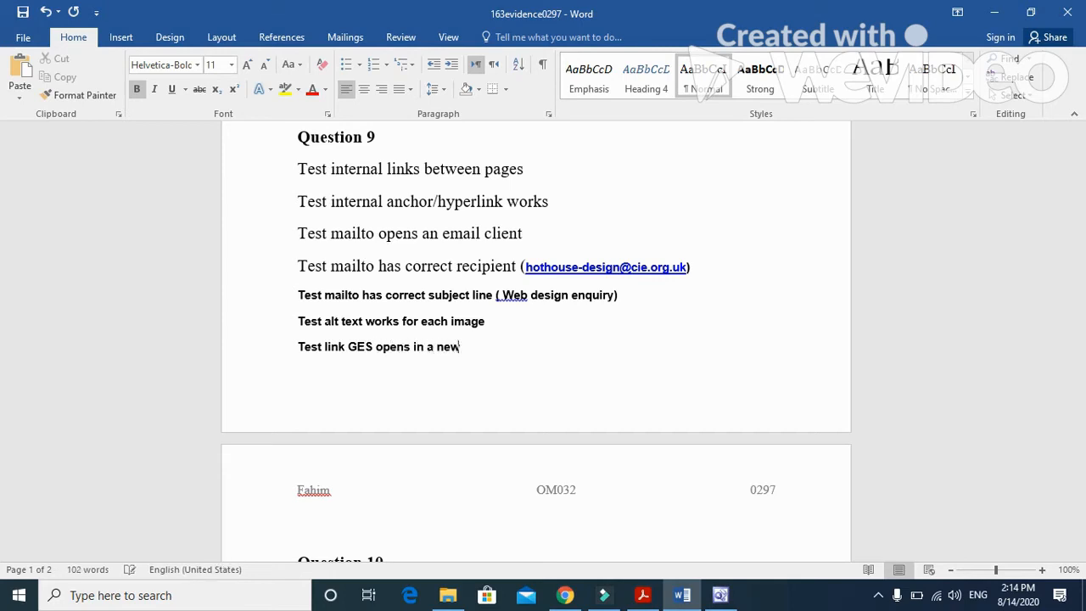
{"action": "type", "text": " window"}
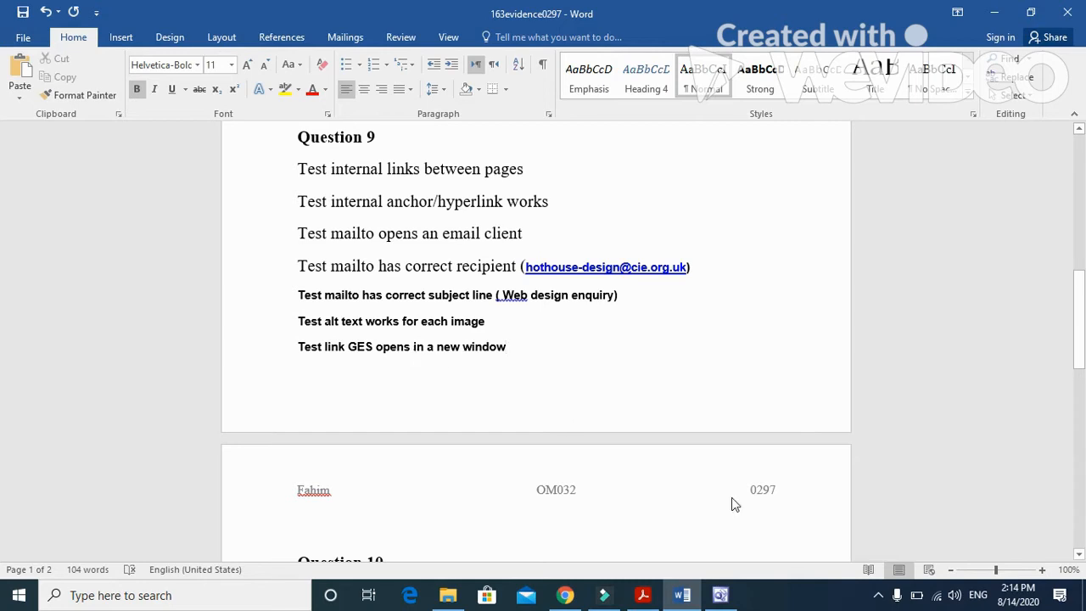
Step: Switch to FrontPage and give the Traditional food picture on nov163gtb.htm the alternative text "chef cooking"
{"action": "left_click", "coordinate": [719, 595]}
{"action": "scroll", "coordinate": [559, 470], "scroll_direction": "up", "scroll_amount": 4}
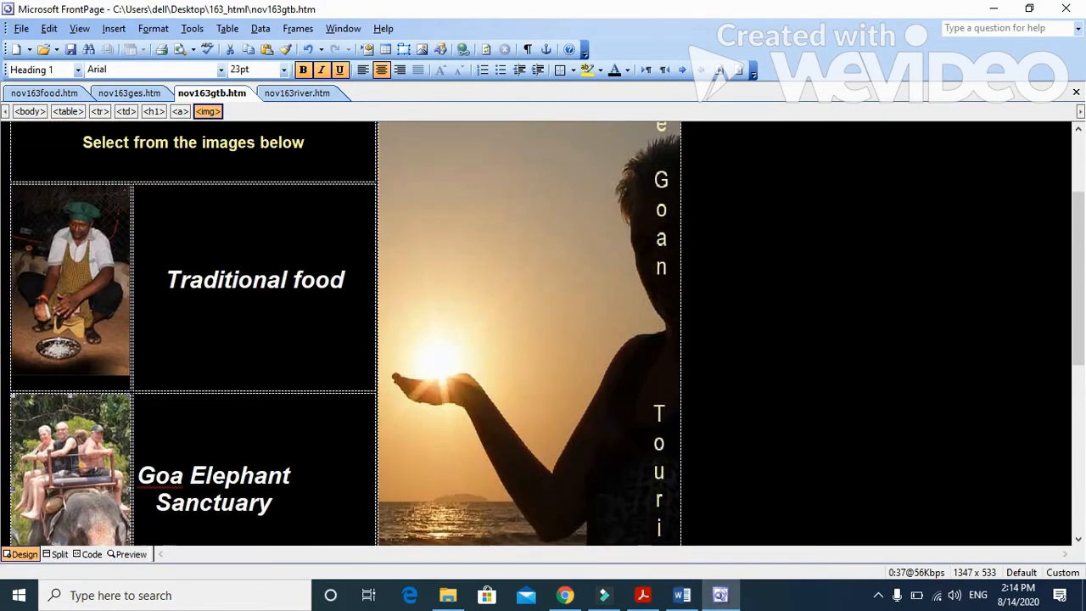
{"action": "left_click", "coordinate": [68, 292]}
{"action": "right_click", "coordinate": [66, 275]}
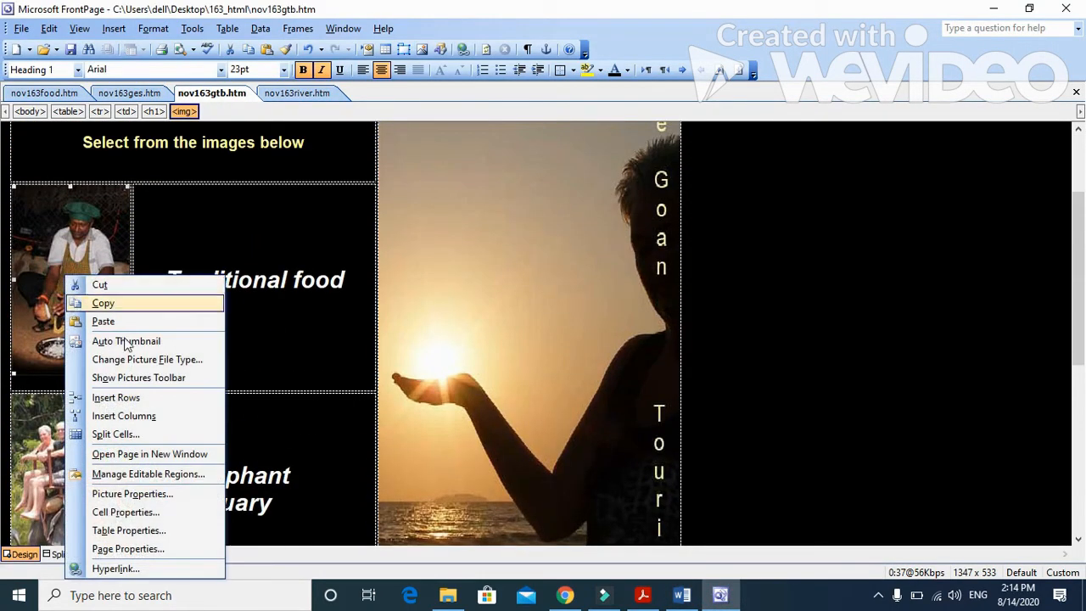
{"action": "left_click", "coordinate": [132, 494]}
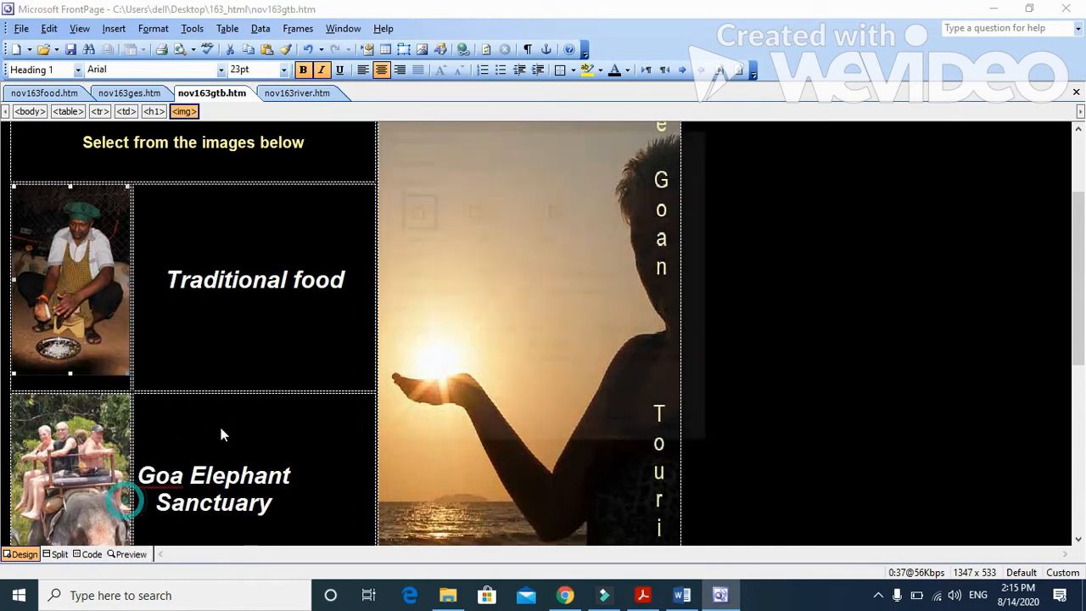
{"action": "left_click", "coordinate": [459, 161]}
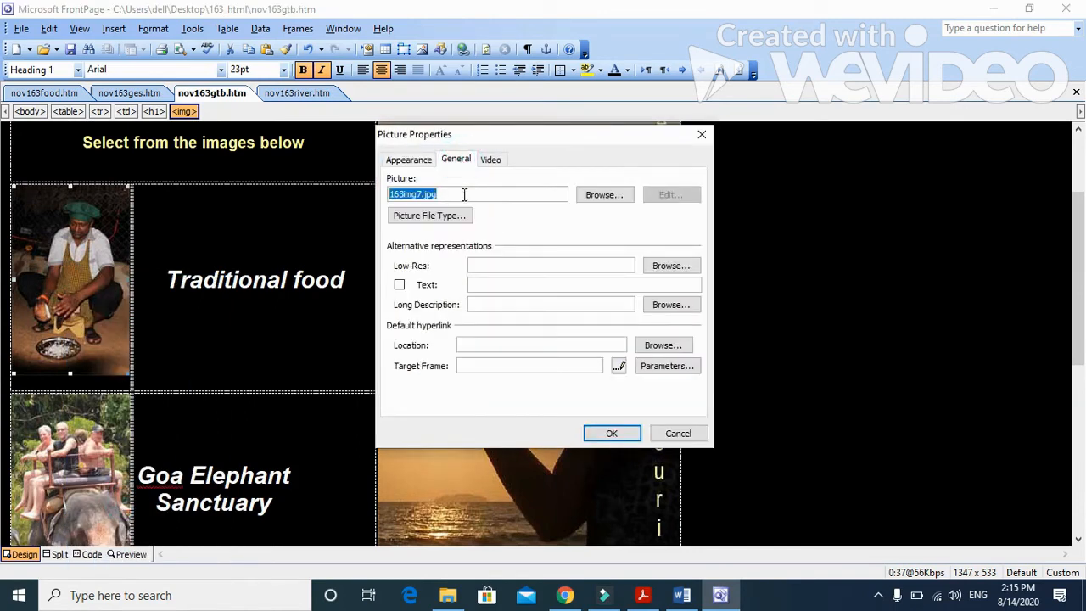
{"action": "left_click", "coordinate": [488, 285]}
{"action": "type", "text": "che"}
{"action": "type", "text": "f "}
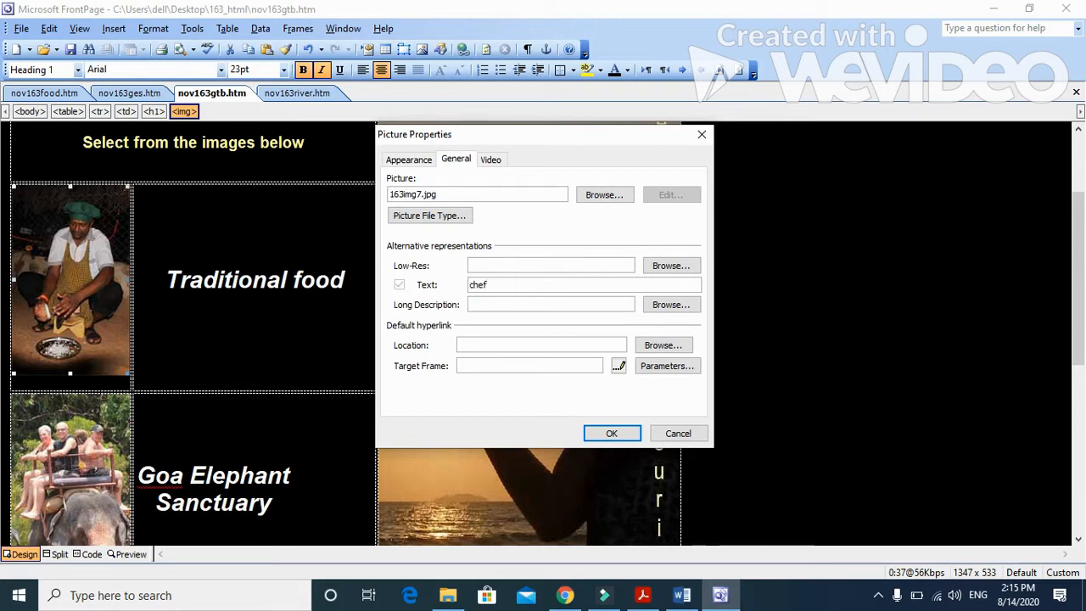
{"action": "type", "text": "cooking"}
{"action": "left_click", "coordinate": [611, 433]}
Step: Add alternative text to the elephant ride picture beside Goa Elephant Sanctuary
{"action": "scroll", "coordinate": [104, 375], "scroll_direction": "down", "scroll_amount": 3}
{"action": "right_click", "coordinate": [104, 375]}
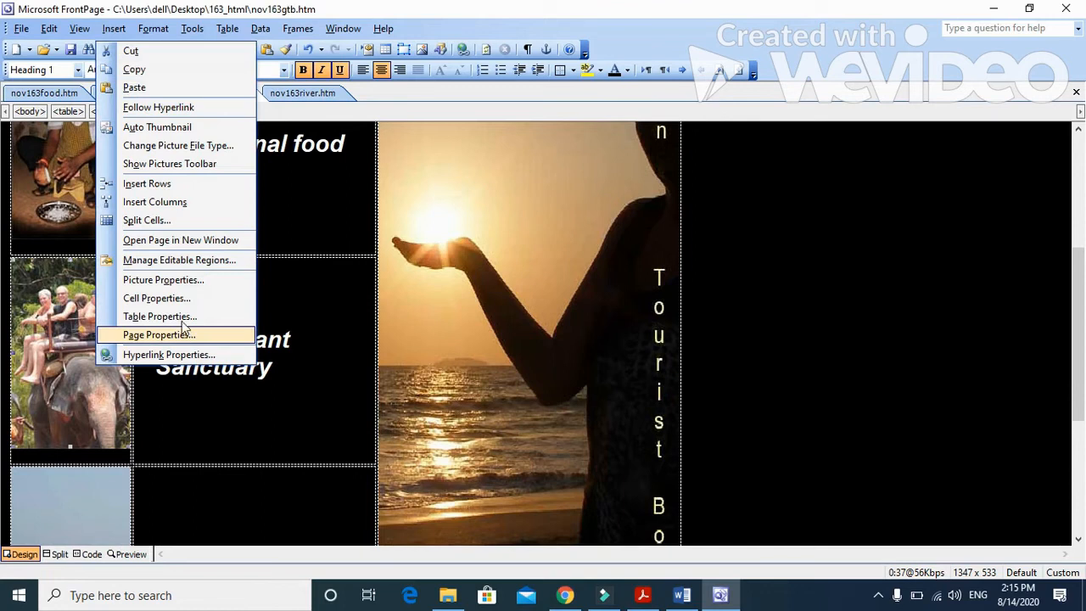
{"action": "left_click", "coordinate": [182, 280]}
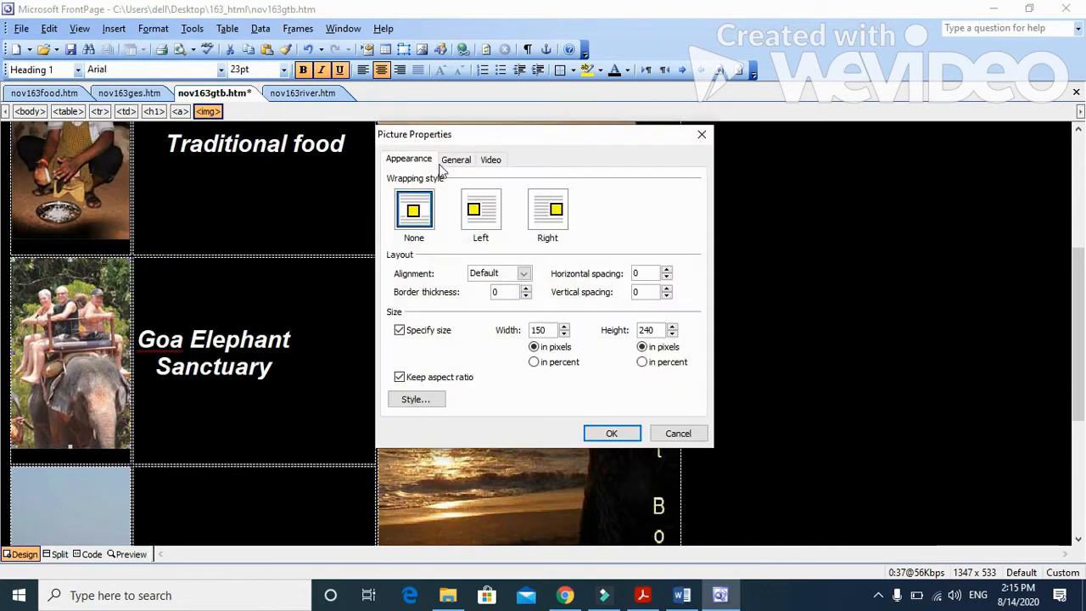
{"action": "left_click", "coordinate": [454, 159]}
{"action": "left_click", "coordinate": [497, 284]}
{"action": "type", "text": "DE"}
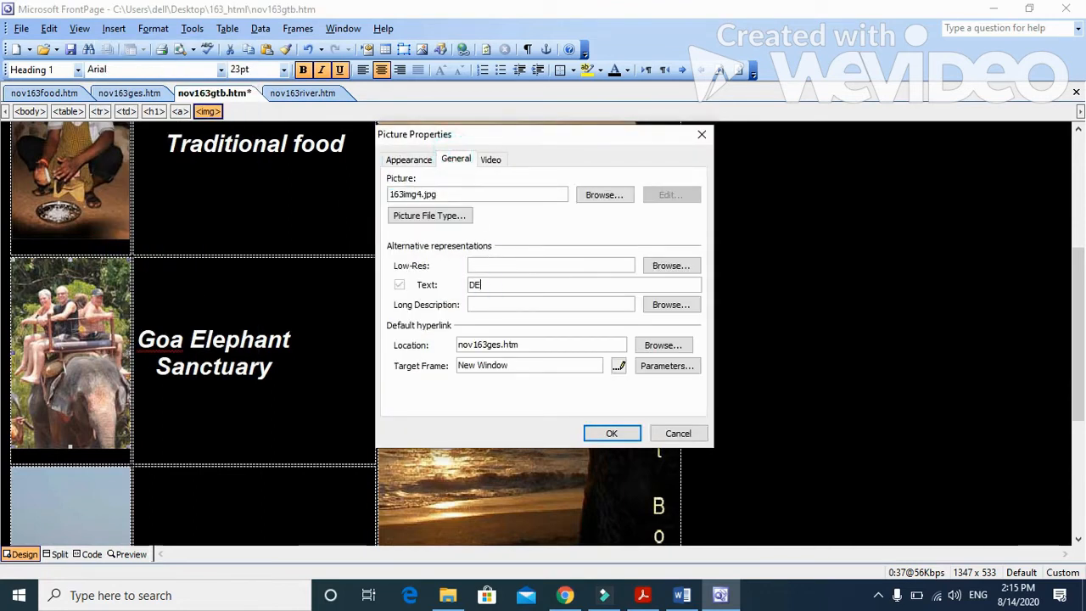
{"action": "key", "text": "BackSpace"}
{"action": "type", "text": "E"}
{"action": "left_click", "coordinate": [609, 432]}
Step: Give the picture beside Tranquil river cruises the alternative text "river boat"
{"action": "scroll", "coordinate": [105, 397], "scroll_direction": "down", "scroll_amount": 3}
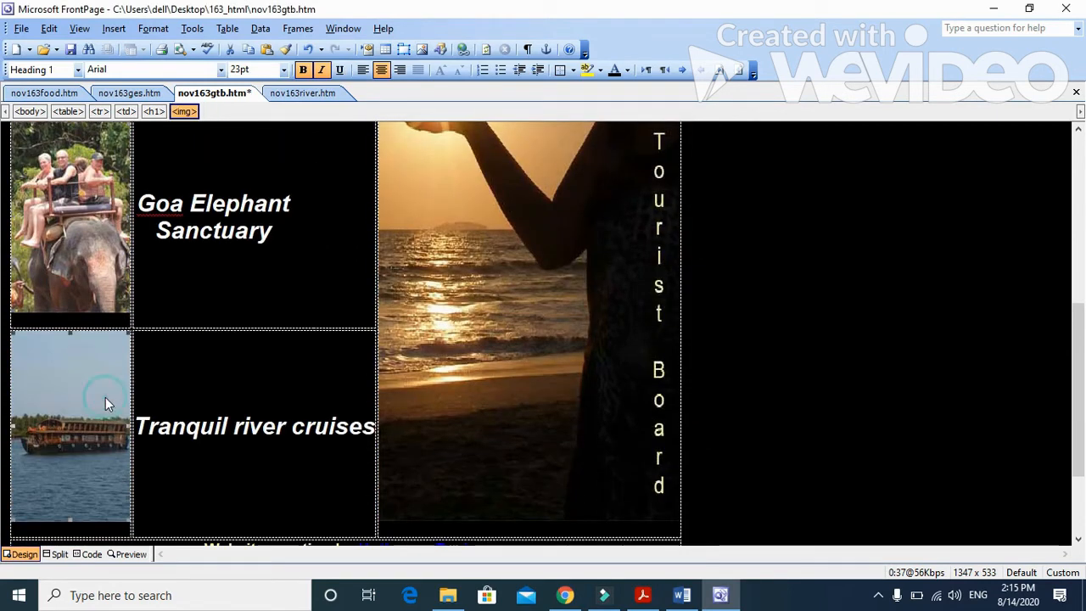
{"action": "right_click", "coordinate": [106, 397]}
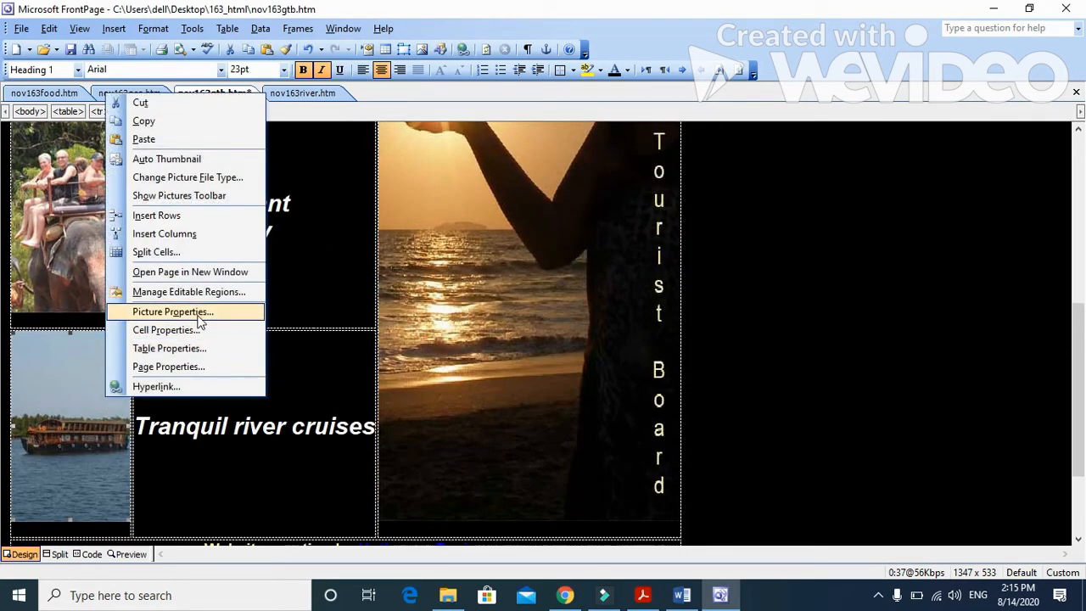
{"action": "left_click", "coordinate": [200, 313]}
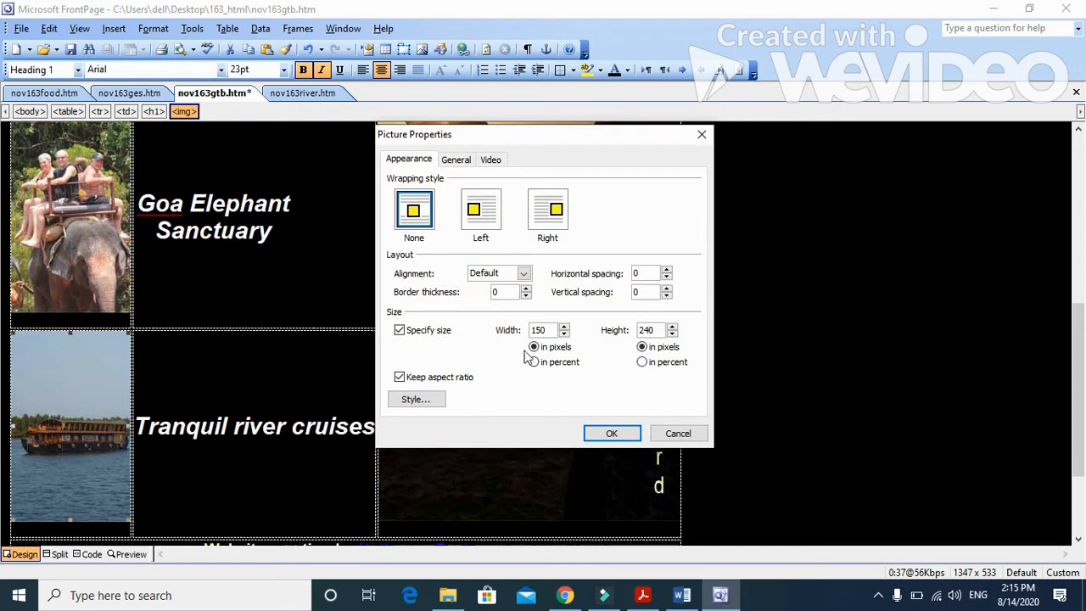
{"action": "left_click", "coordinate": [456, 160]}
{"action": "left_click", "coordinate": [529, 283]}
{"action": "type", "text": "river boat"}
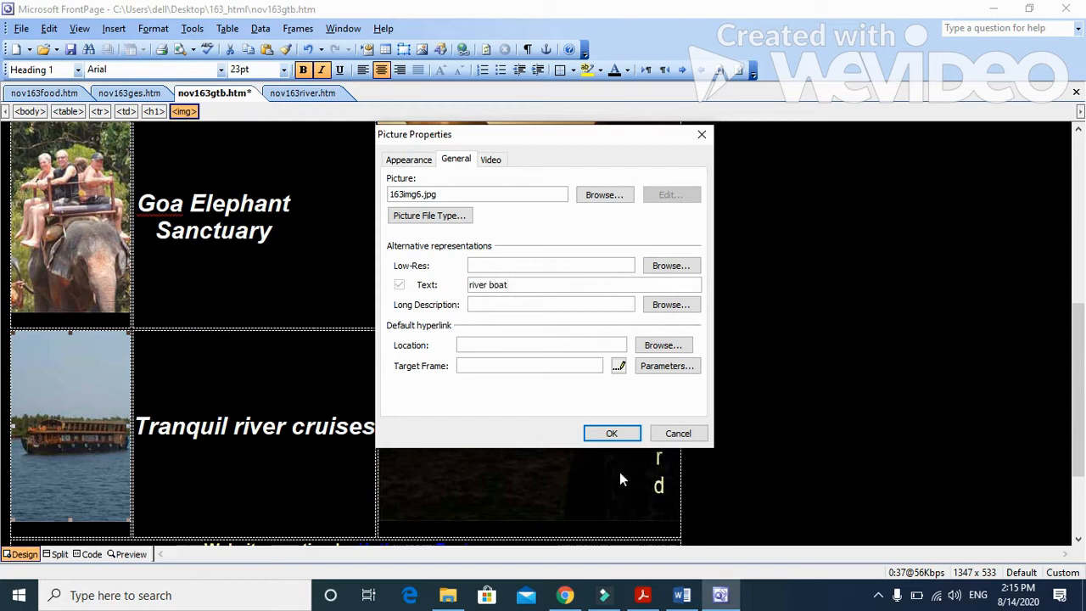
{"action": "left_click", "coordinate": [611, 433]}
Step: Switch to the question paper in Acrobat Reader and read the stylesheet introduction and question 10 on page 4
{"action": "left_click", "coordinate": [643, 595]}
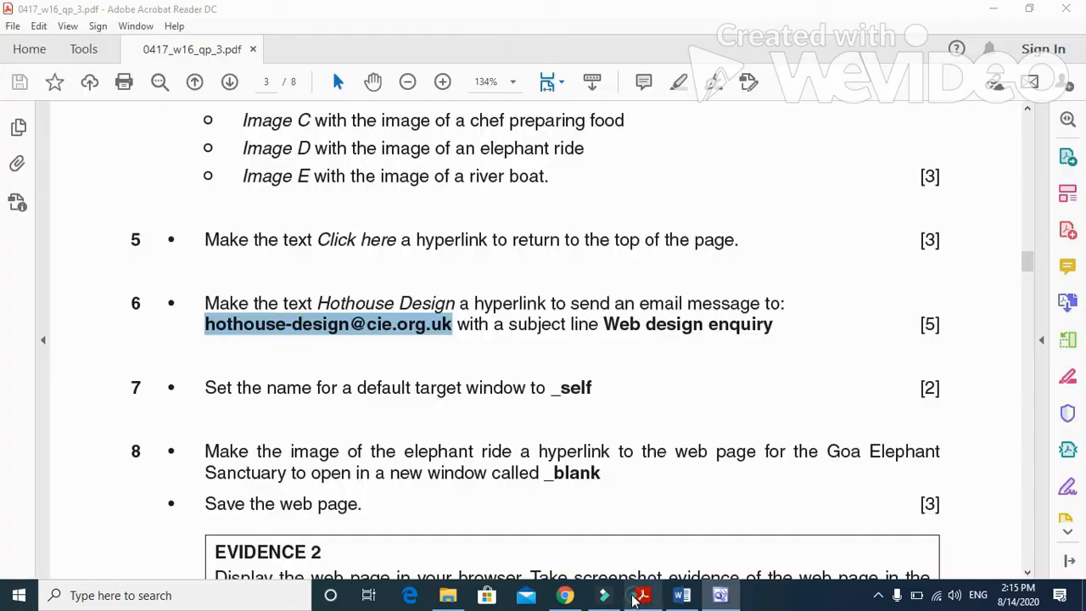
{"action": "scroll", "coordinate": [475, 497], "scroll_direction": "down", "scroll_amount": 15}
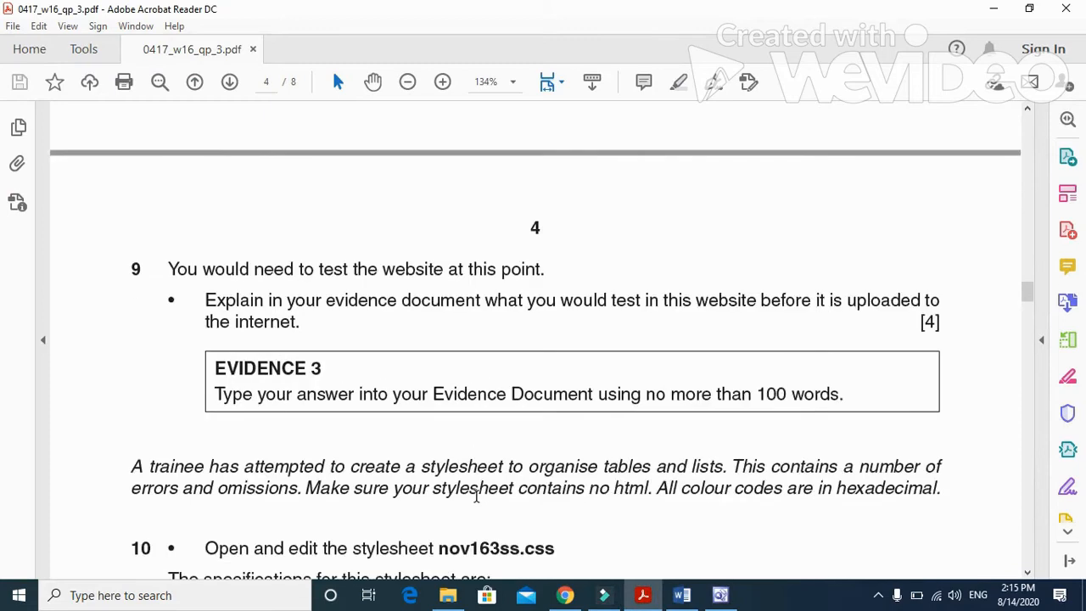
{"action": "left_click_drag", "start_coordinate": [129, 200], "coordinate": [967, 201]}
{"action": "left_click", "coordinate": [342, 247]}
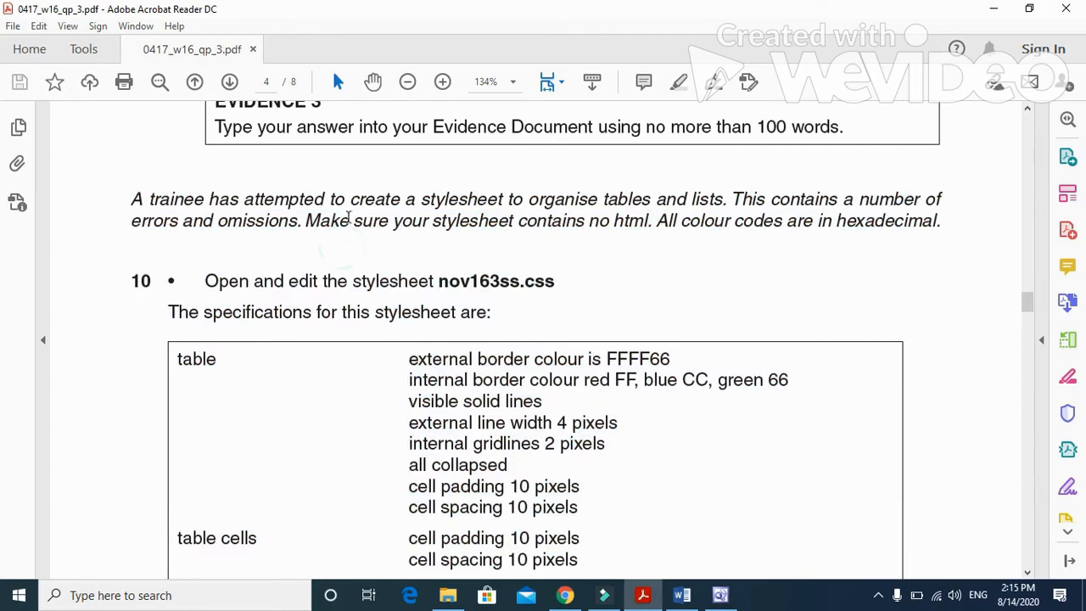
{"action": "left_click_drag", "start_coordinate": [303, 222], "coordinate": [865, 252]}
{"action": "scroll", "coordinate": [721, 275], "scroll_direction": "down", "scroll_amount": 3}
{"action": "left_click_drag", "start_coordinate": [206, 168], "coordinate": [556, 169]}
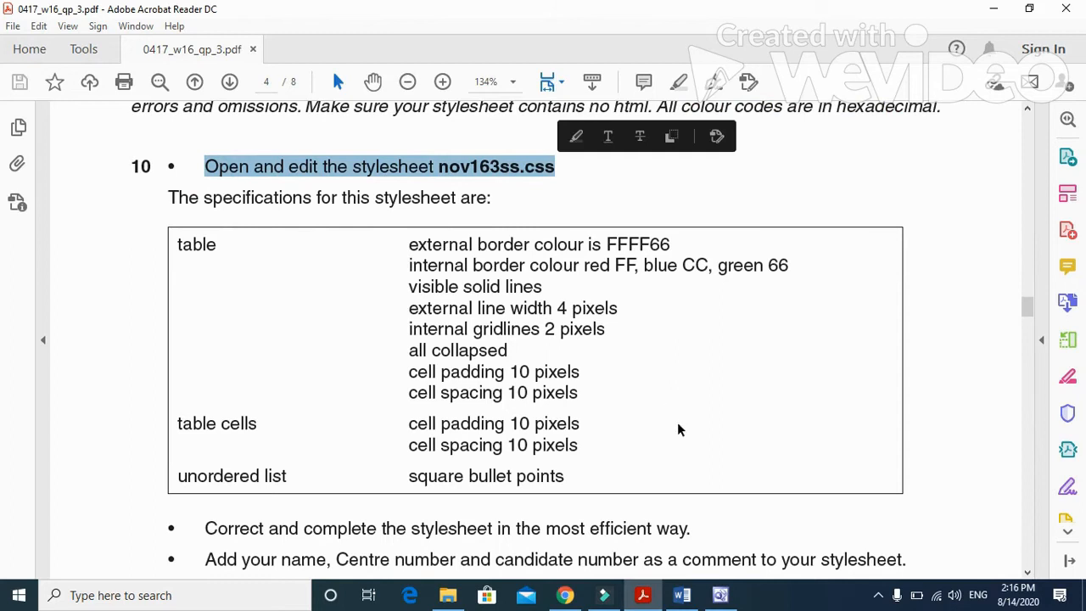
Step: Open the stylesheet nov163ss.css from the 163_html folder in FrontPage and close the floating Style toolbar
{"action": "left_click", "coordinate": [730, 601]}
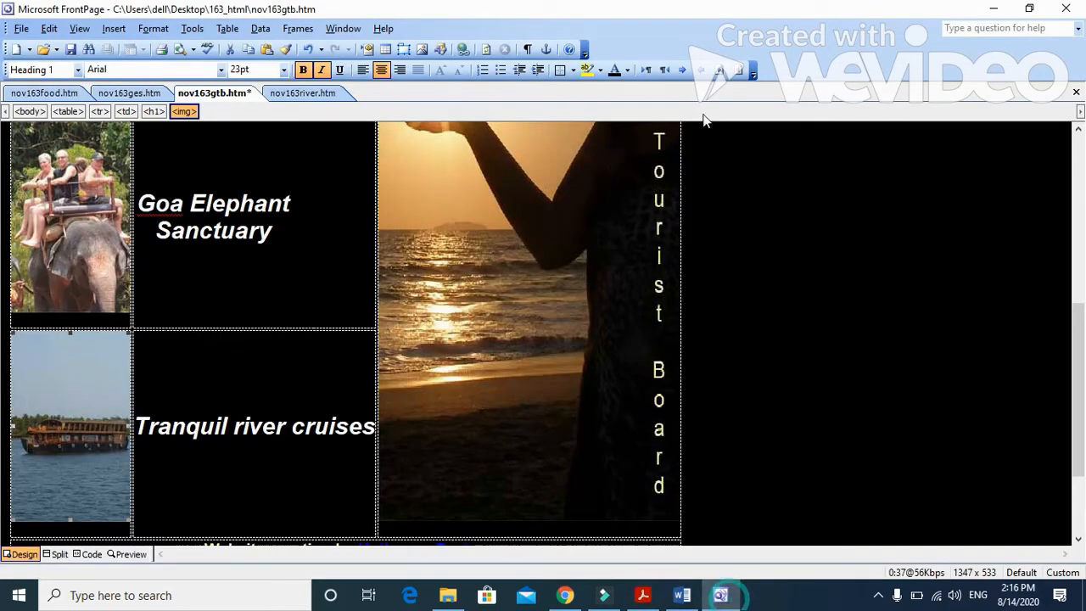
{"action": "left_click", "coordinate": [44, 49]}
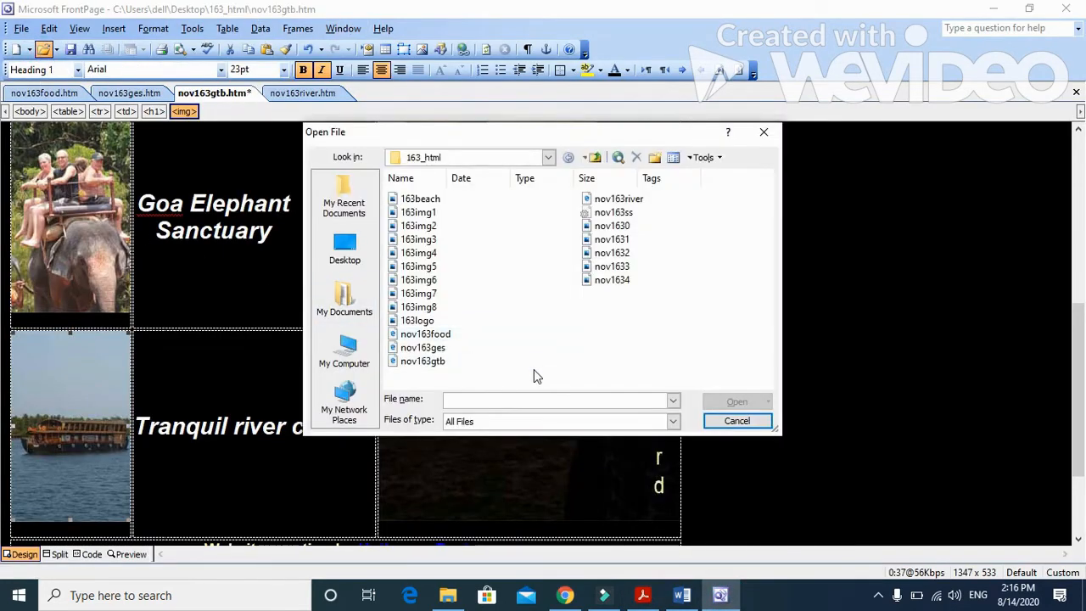
{"action": "left_click", "coordinate": [614, 213]}
{"action": "left_click", "coordinate": [735, 404]}
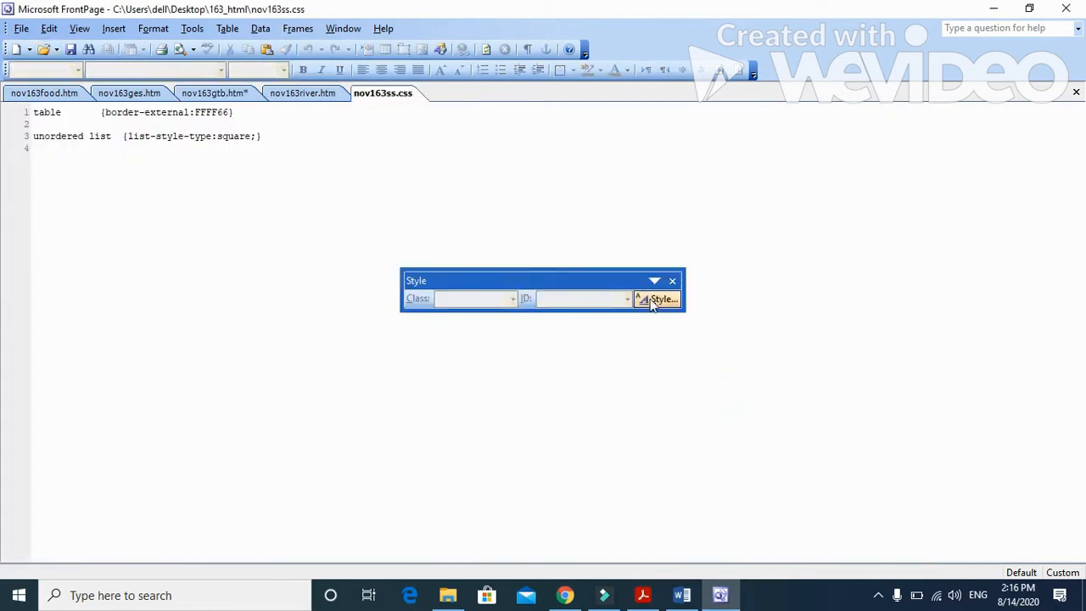
{"action": "left_click", "coordinate": [672, 282]}
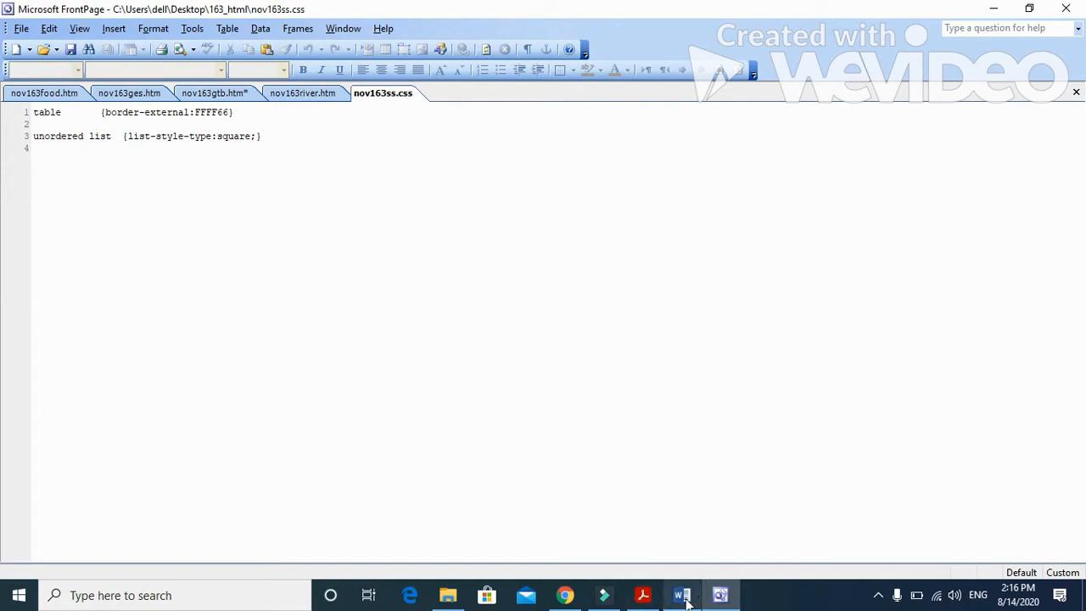
Step: Compare the question 10 specifications and evidence requirements in the paper with the trainee's stylesheet code
{"action": "left_click", "coordinate": [647, 598]}
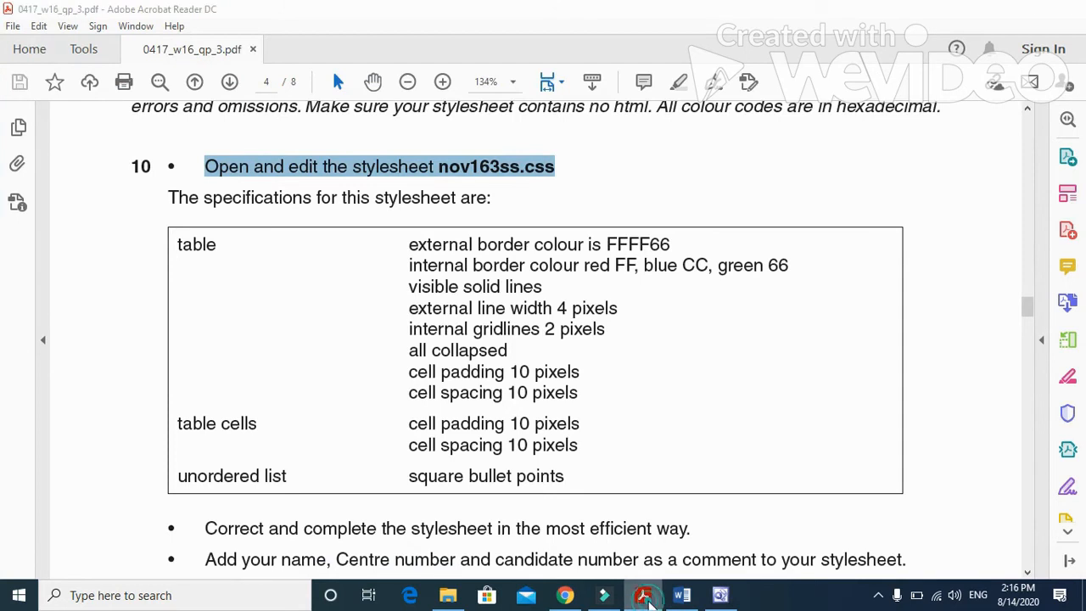
{"action": "left_click", "coordinate": [645, 598]}
{"action": "left_click", "coordinate": [644, 598]}
{"action": "scroll", "coordinate": [592, 495], "scroll_direction": "down", "scroll_amount": 5}
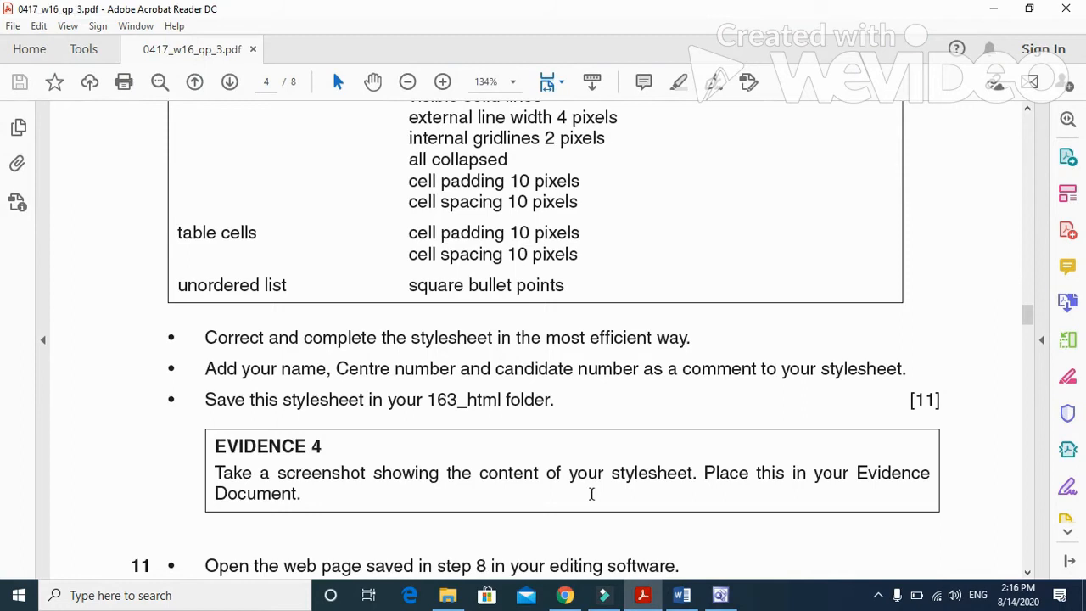
{"action": "scroll", "coordinate": [591, 495], "scroll_direction": "up", "scroll_amount": 3}
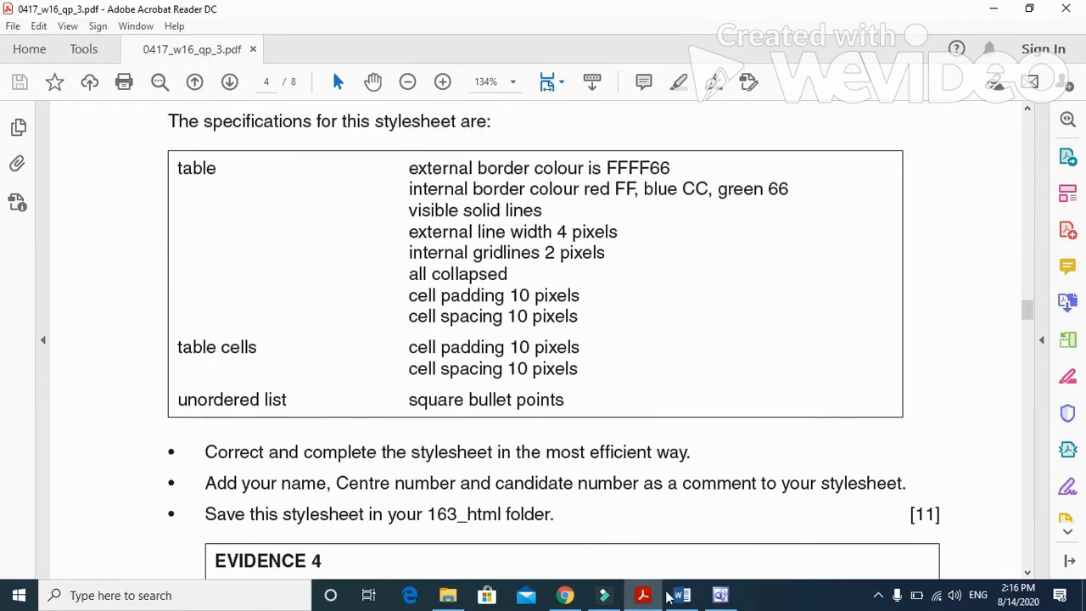
{"action": "left_click", "coordinate": [640, 597]}
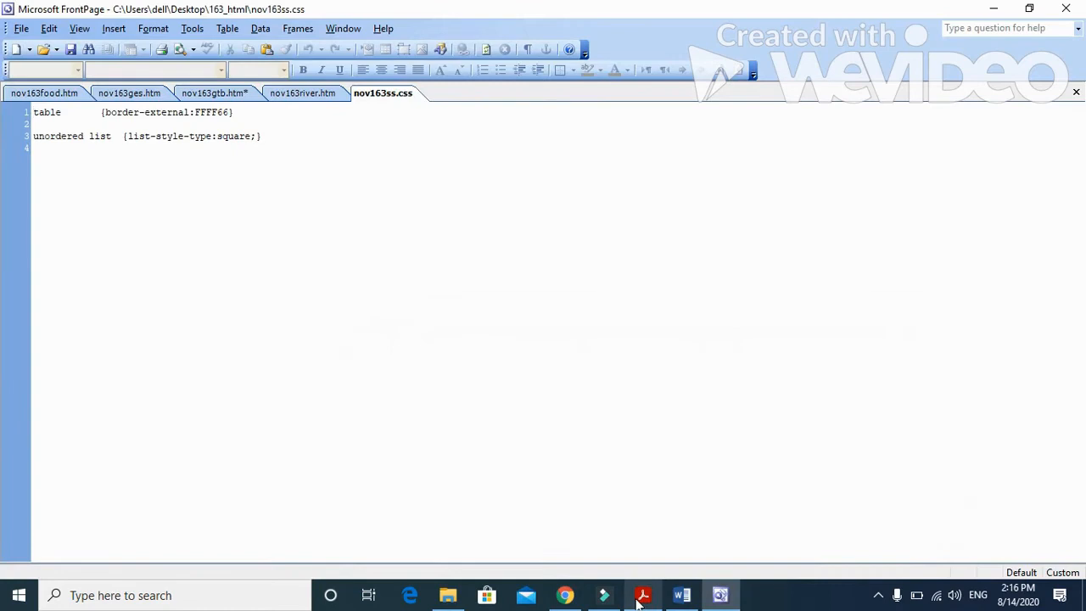
{"action": "left_click", "coordinate": [640, 598]}
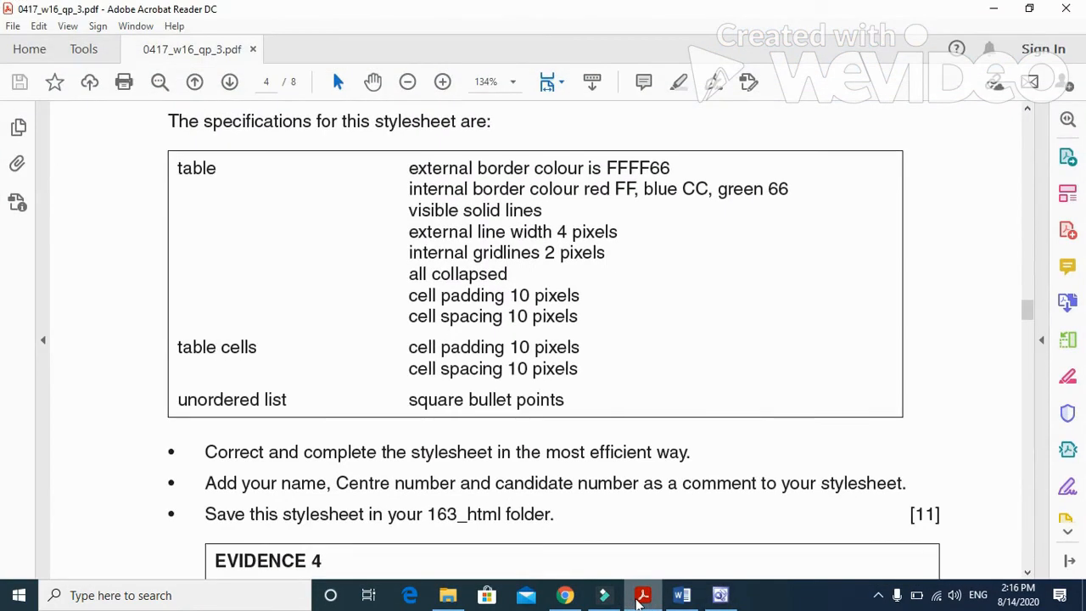
{"action": "left_click", "coordinate": [641, 598]}
{"action": "left_click", "coordinate": [641, 597]}
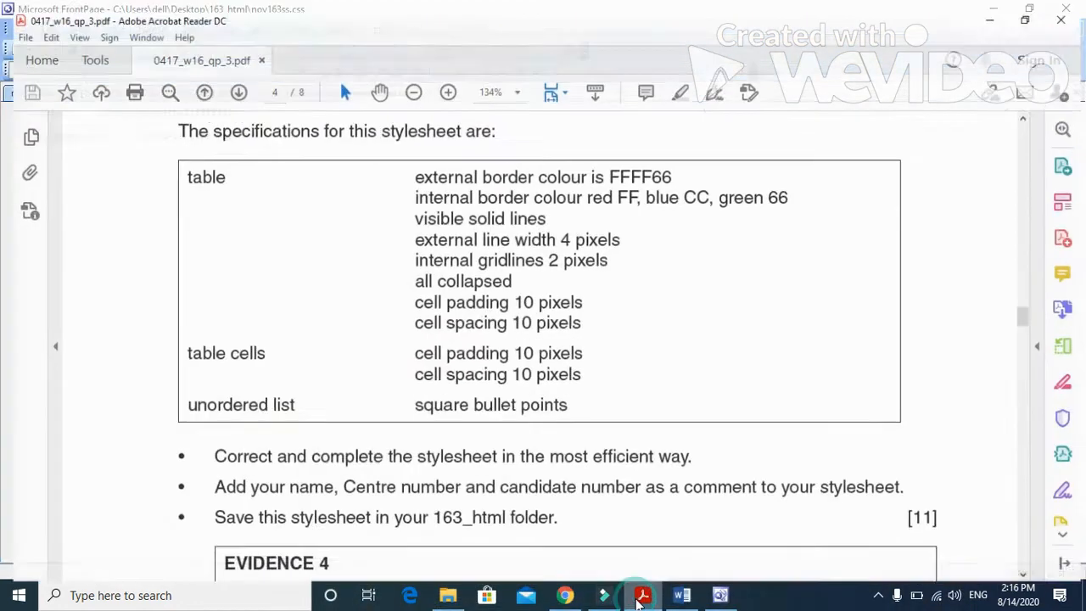
Step: Return to nov163ss.css in FrontPage and delete all of its existing table and unordered list rules
{"action": "left_click", "coordinate": [641, 597]}
{"action": "left_click", "coordinate": [298, 157]}
{"action": "left_click_drag", "start_coordinate": [7, 138], "coordinate": [9, 103]}
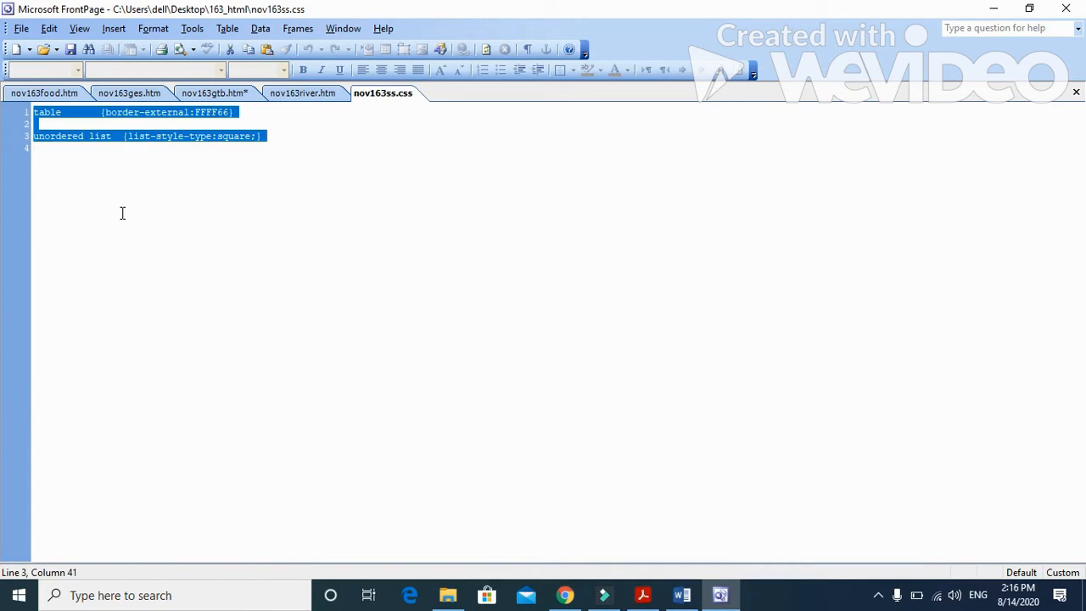
{"action": "key", "text": "Delete"}
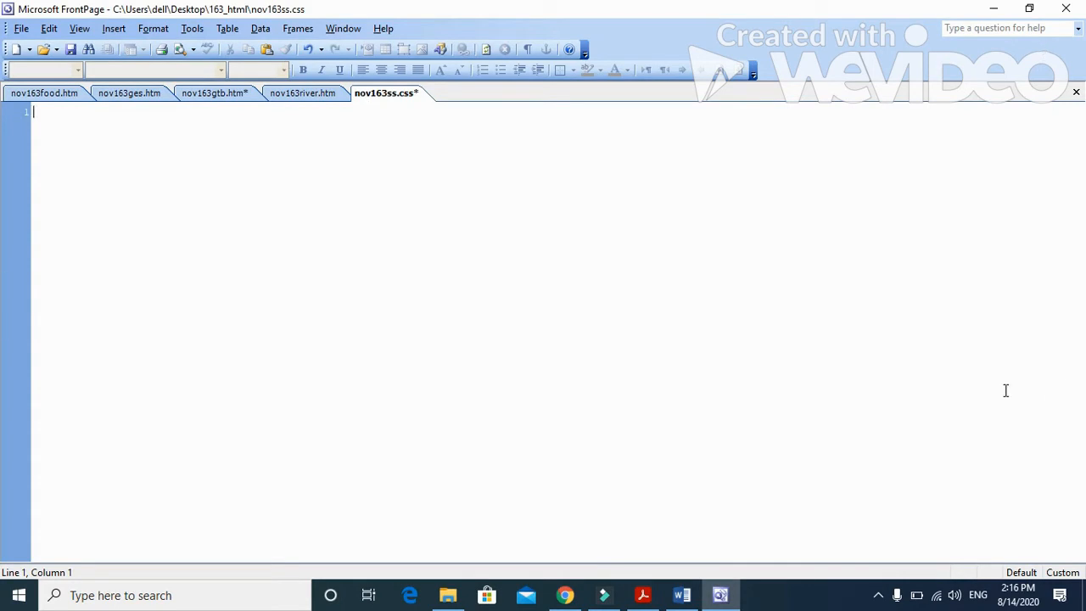
Step: Switch to the question paper in Acrobat Reader and study the table border colour, line style, width and gridline specifications for the stylesheet
{"action": "left_click", "coordinate": [643, 595]}
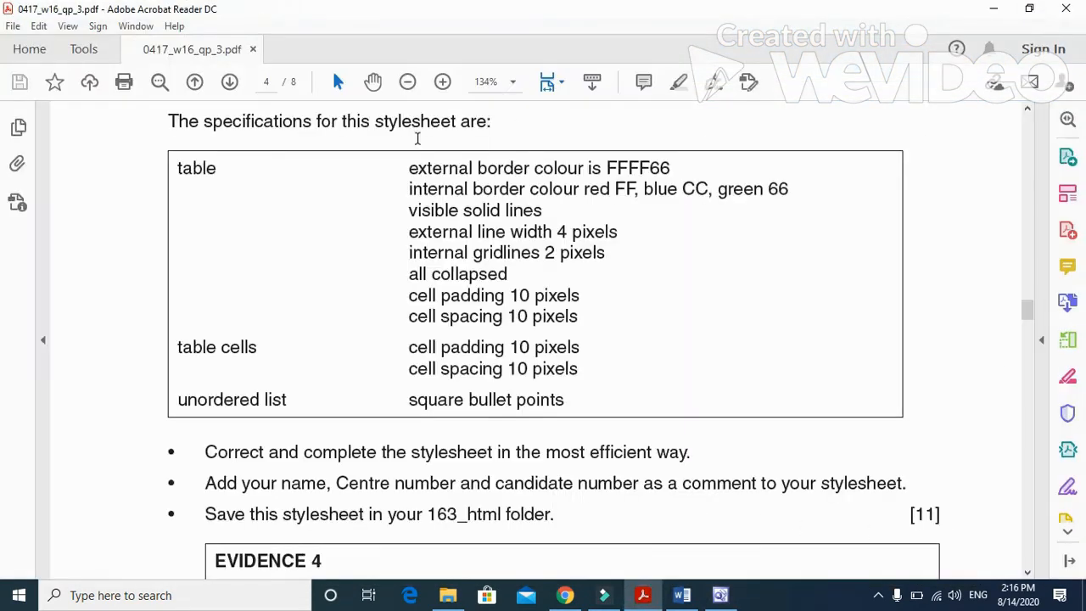
{"action": "left_click_drag", "start_coordinate": [410, 170], "coordinate": [515, 170]}
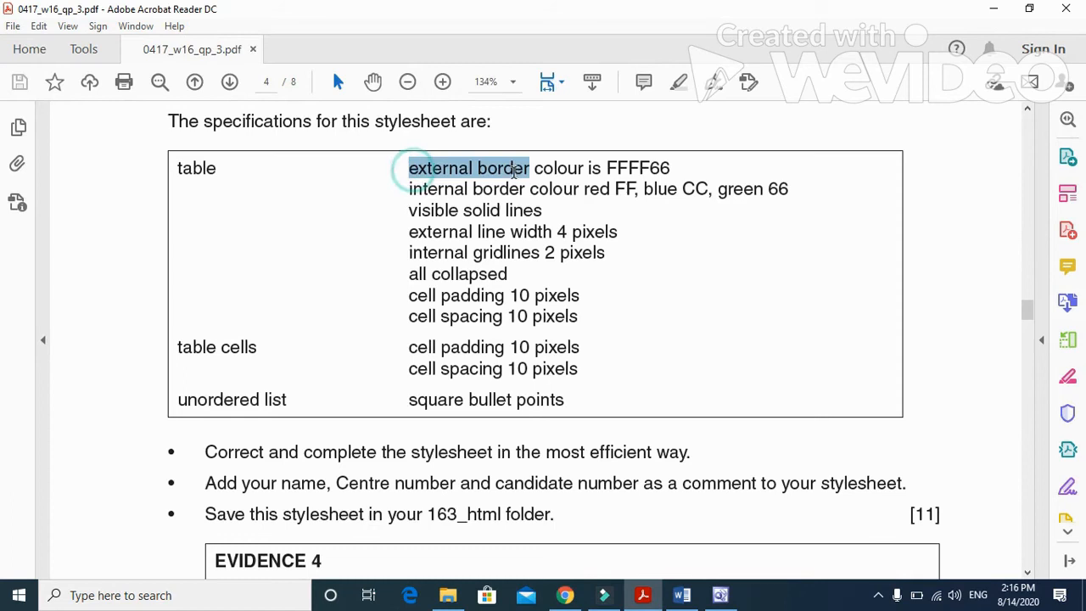
{"action": "left_click_drag", "start_coordinate": [408, 188], "coordinate": [525, 189]}
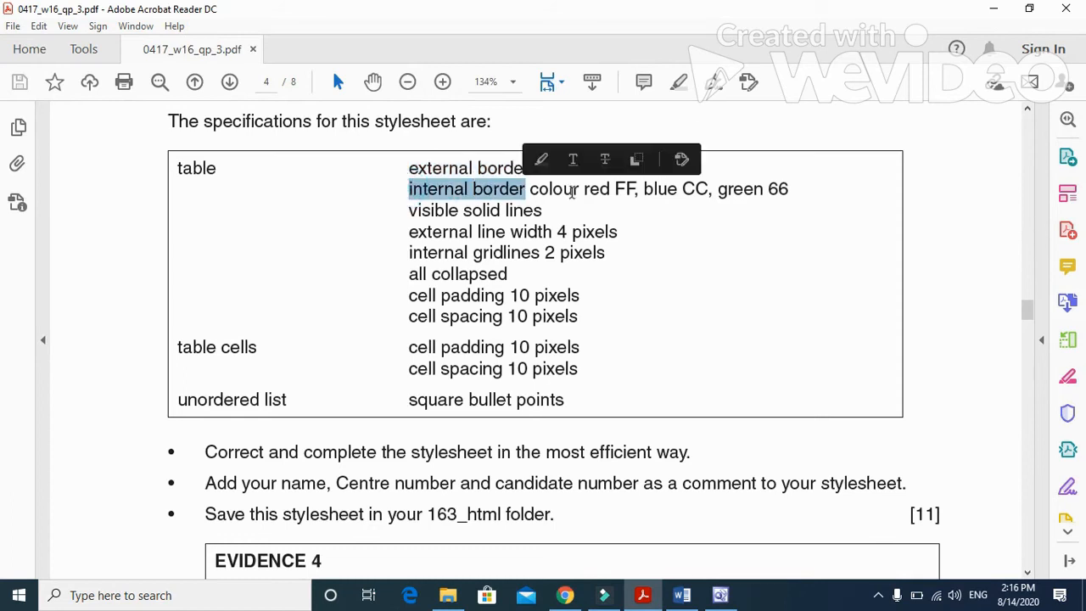
{"action": "left_click", "coordinate": [712, 223]}
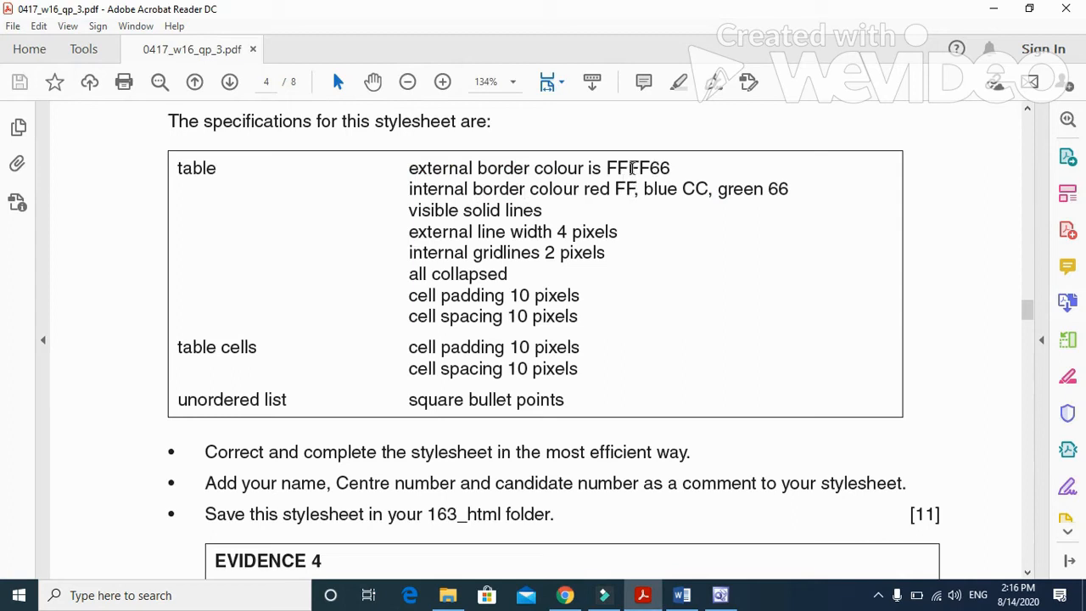
{"action": "left_click_drag", "start_coordinate": [407, 212], "coordinate": [520, 214]}
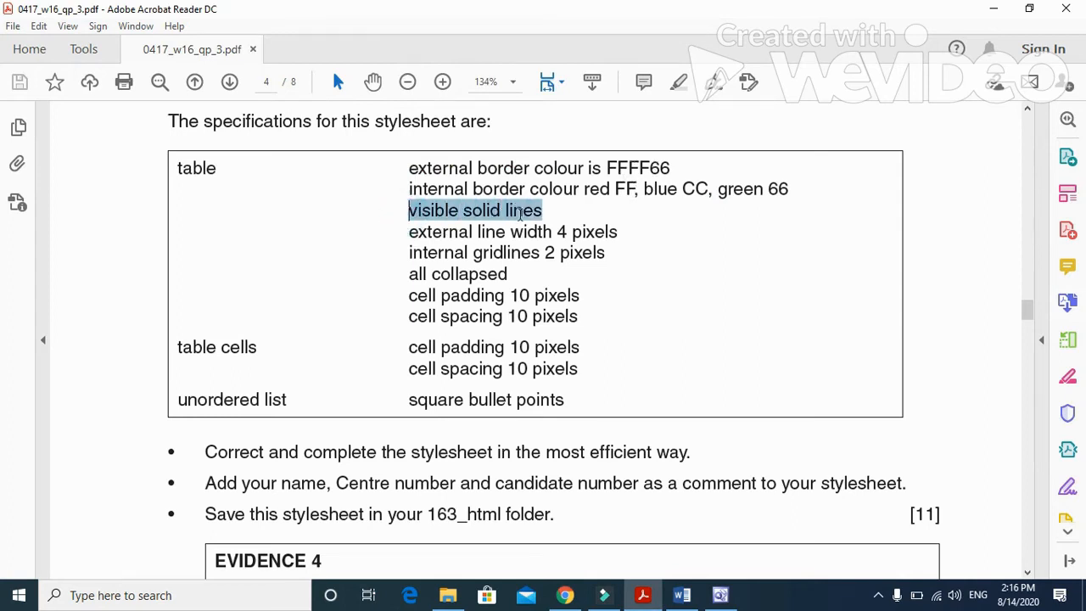
{"action": "left_click_drag", "start_coordinate": [409, 232], "coordinate": [606, 262]}
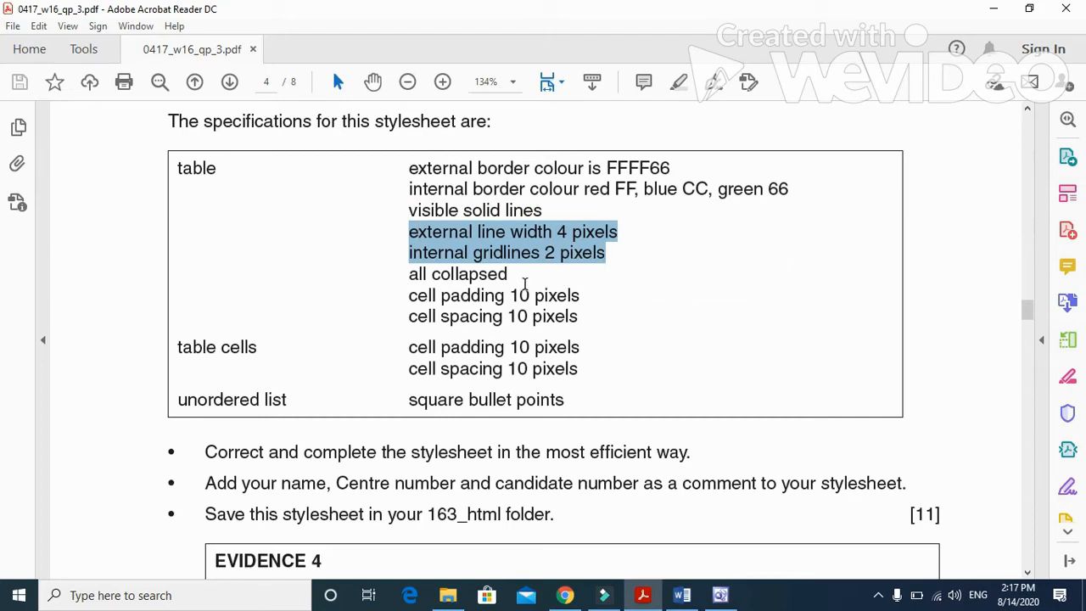
{"action": "left_click", "coordinate": [518, 292]}
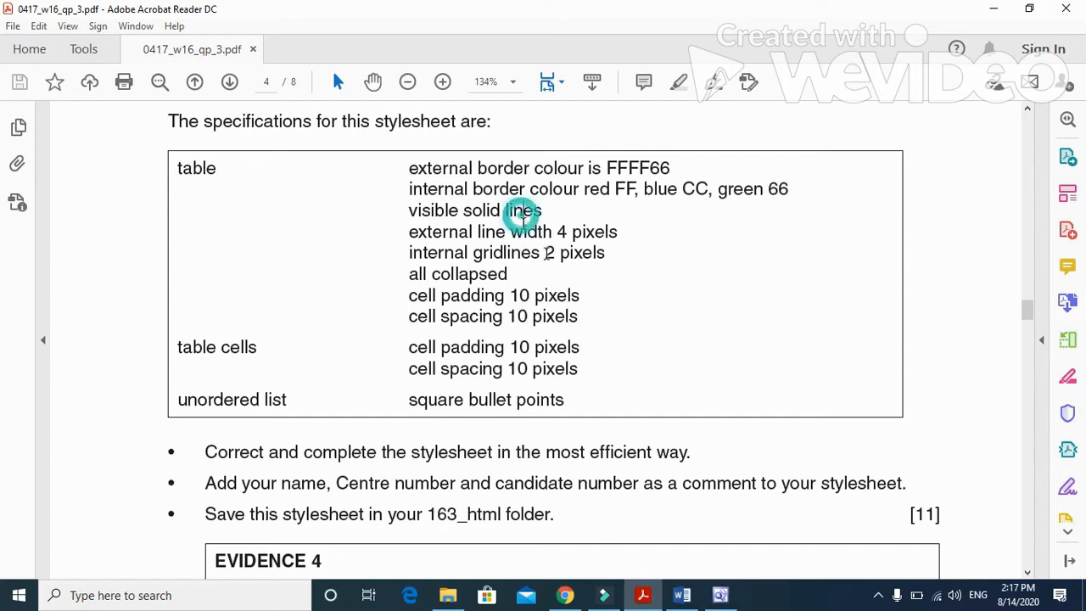
Step: Return to nov163ss.css in FrontPage and open the style of the HTML table tag for modification
{"action": "left_click", "coordinate": [720, 595]}
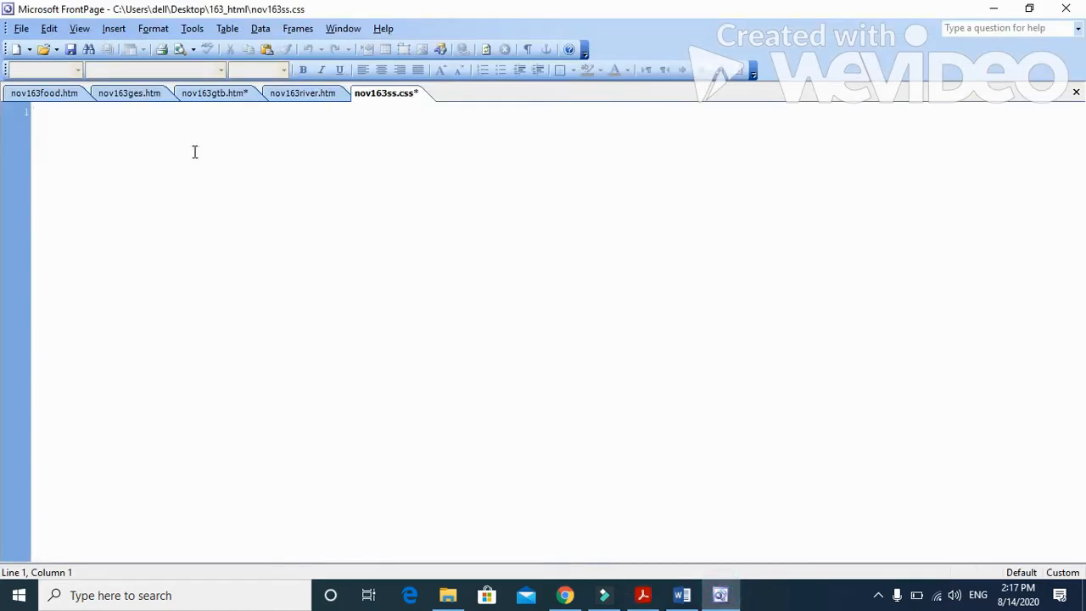
{"action": "left_click", "coordinate": [155, 29]}
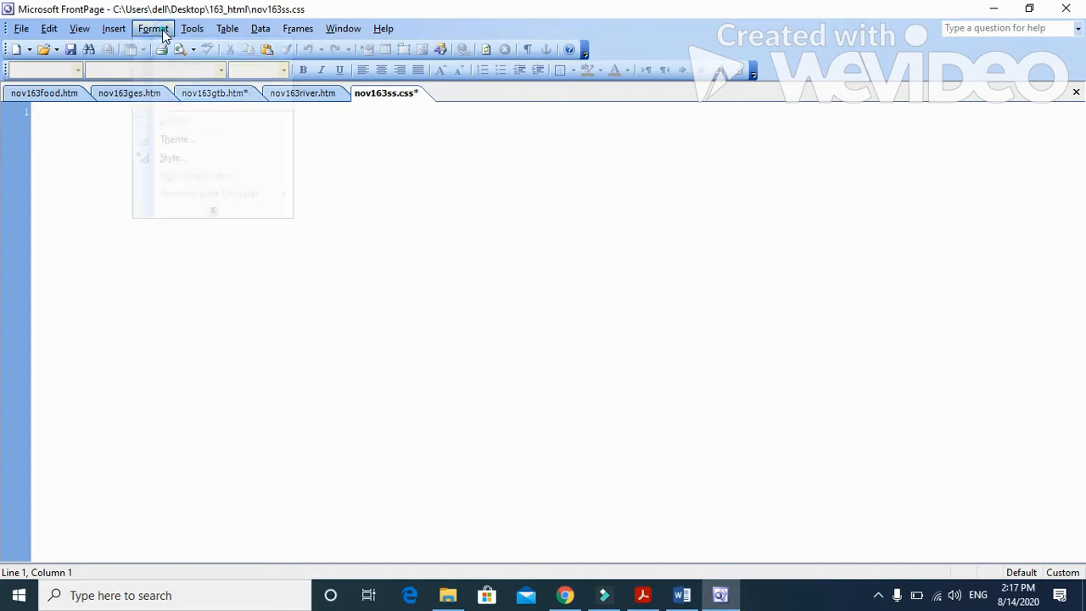
{"action": "left_click", "coordinate": [178, 153]}
{"action": "left_click", "coordinate": [484, 327]}
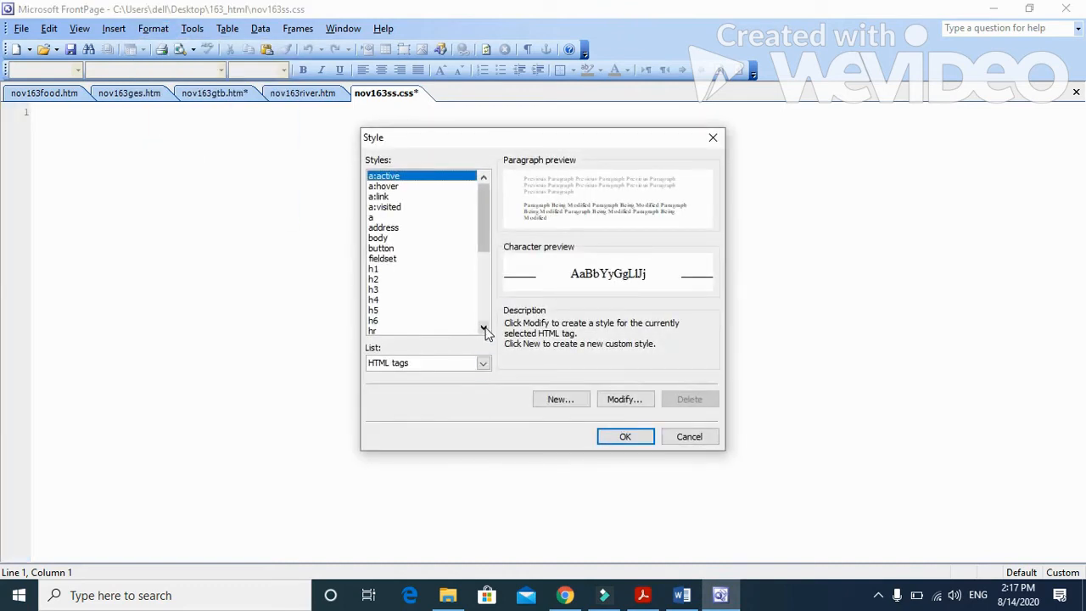
{"action": "left_click", "coordinate": [485, 328]}
{"action": "left_click", "coordinate": [484, 329]}
{"action": "left_click", "coordinate": [484, 329]}
{"action": "left_click", "coordinate": [484, 328]}
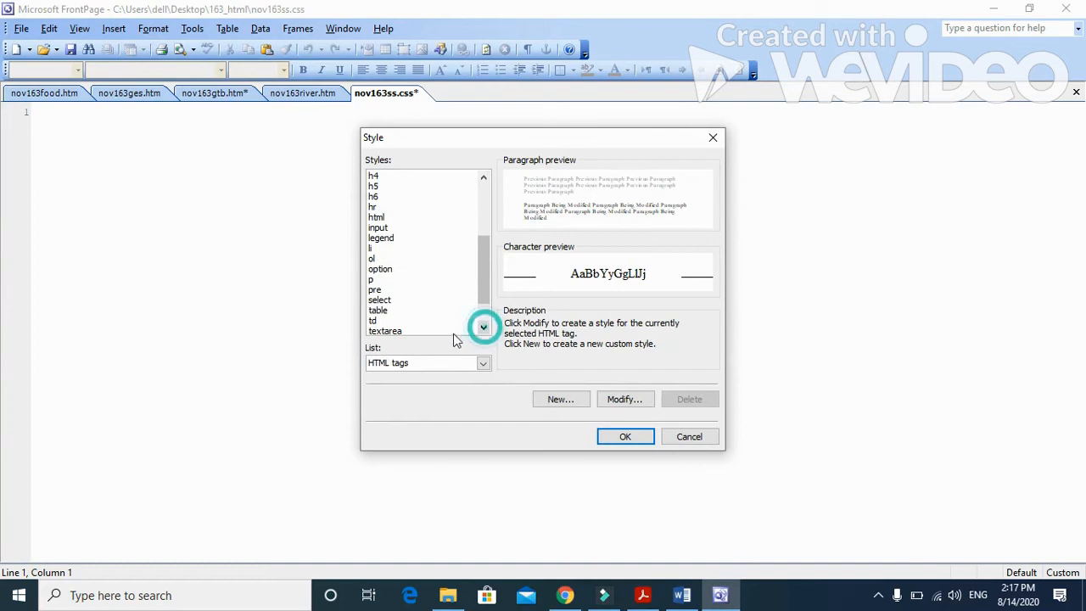
{"action": "left_click", "coordinate": [398, 310]}
{"action": "left_click", "coordinate": [624, 400]}
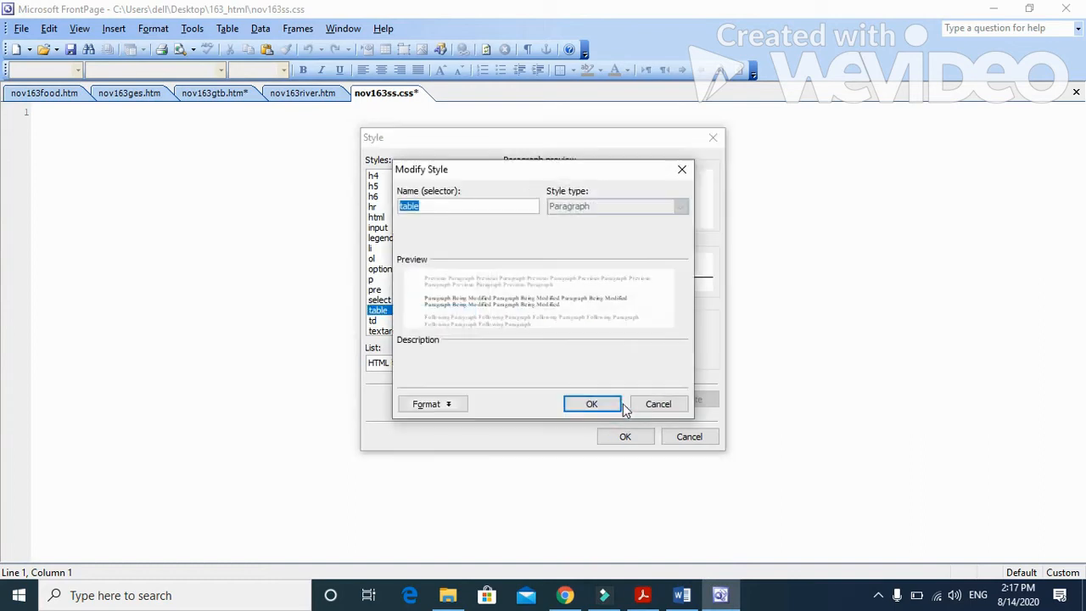
Step: Give the table style a solid box border
{"action": "left_click", "coordinate": [458, 404]}
{"action": "left_click", "coordinate": [459, 424]}
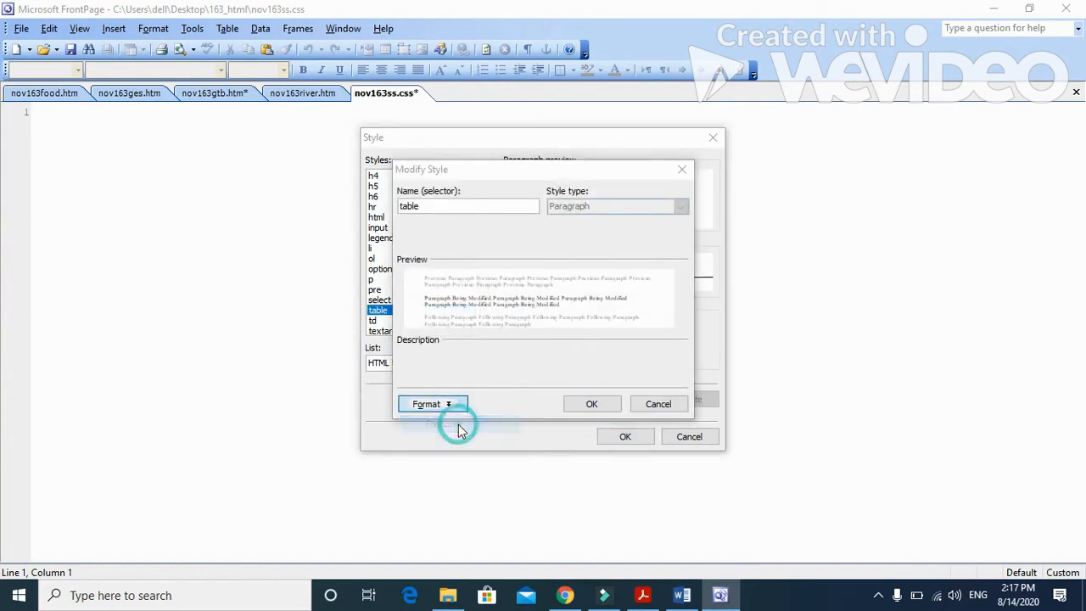
{"action": "left_click", "coordinate": [672, 459]}
{"action": "left_click", "coordinate": [459, 404]}
{"action": "left_click", "coordinate": [441, 459]}
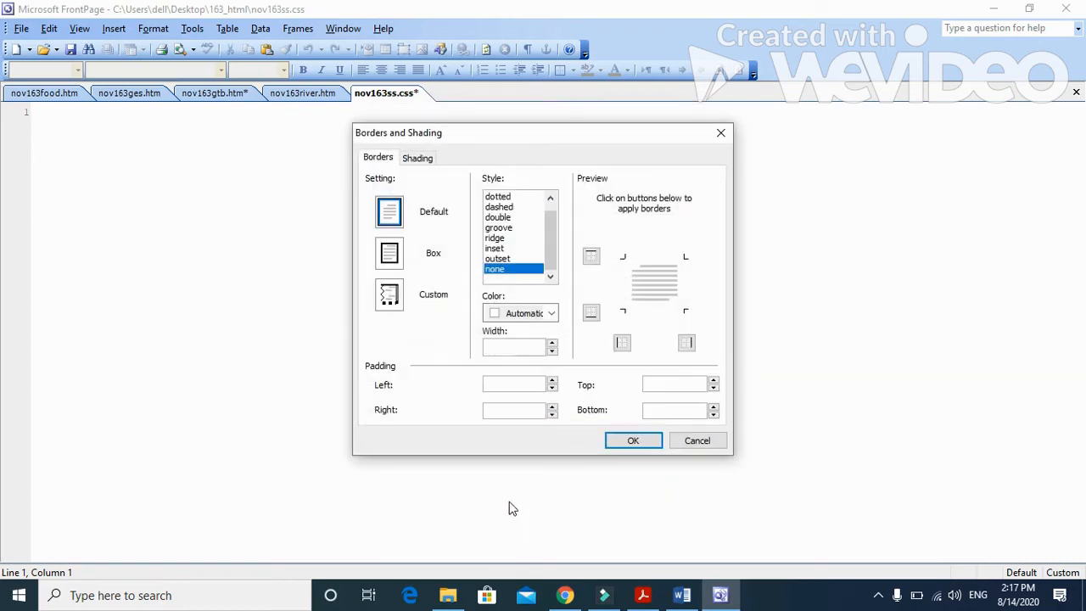
{"action": "left_click_drag", "start_coordinate": [551, 265], "coordinate": [552, 252]}
{"action": "left_click", "coordinate": [508, 197]}
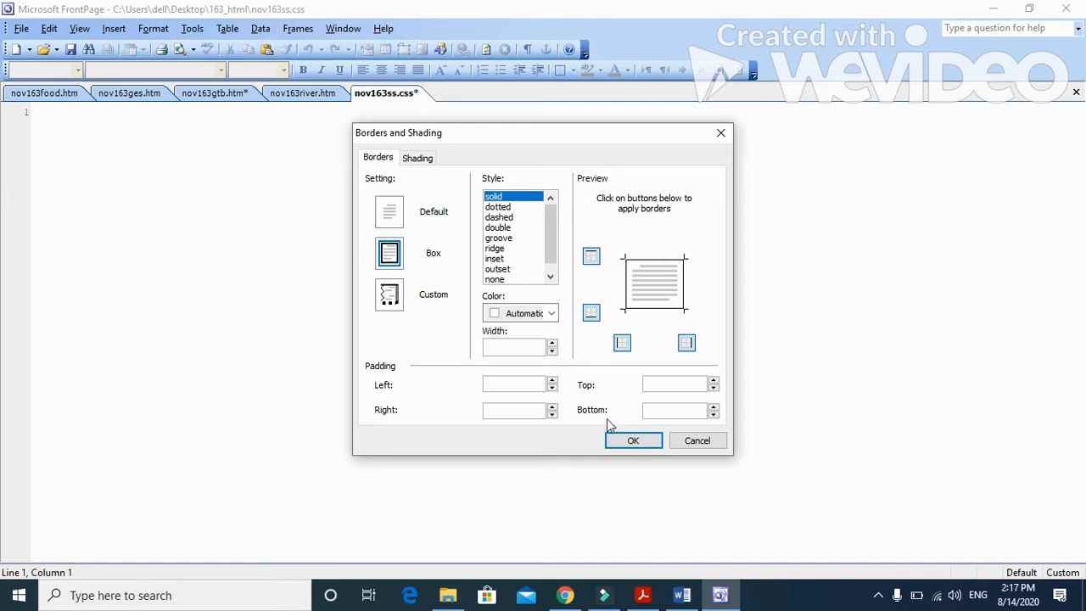
{"action": "left_click", "coordinate": [635, 440]}
{"action": "left_click", "coordinate": [450, 404]}
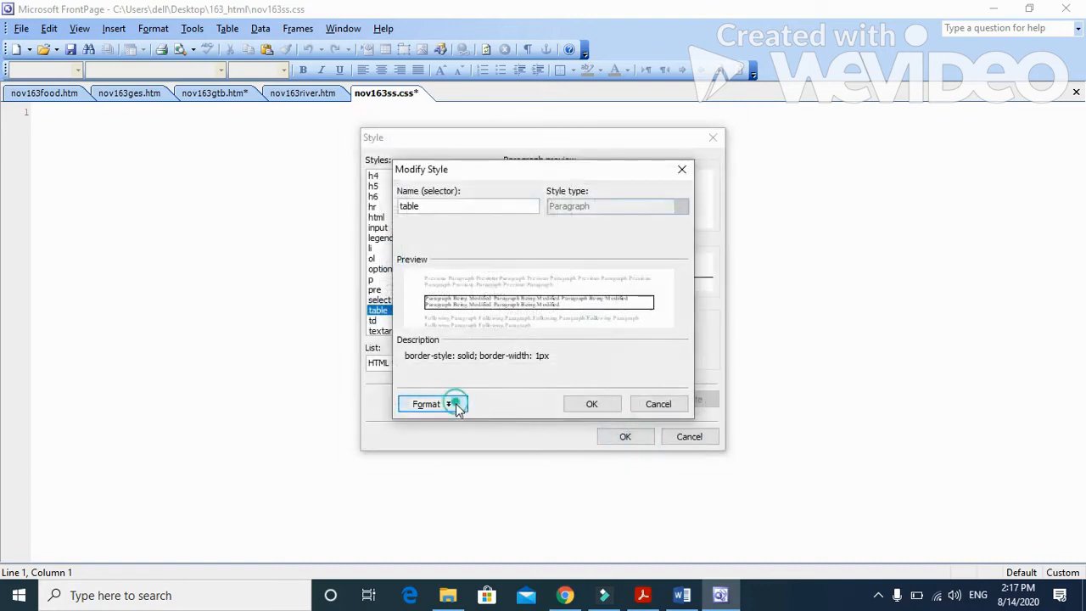
{"action": "left_click", "coordinate": [465, 498]}
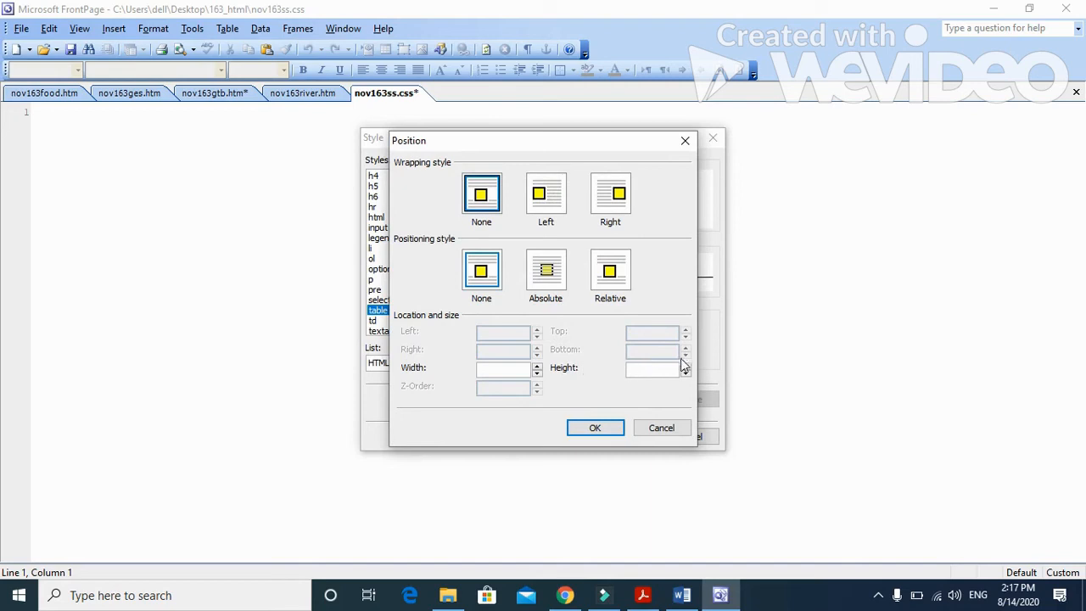
{"action": "left_click", "coordinate": [595, 427]}
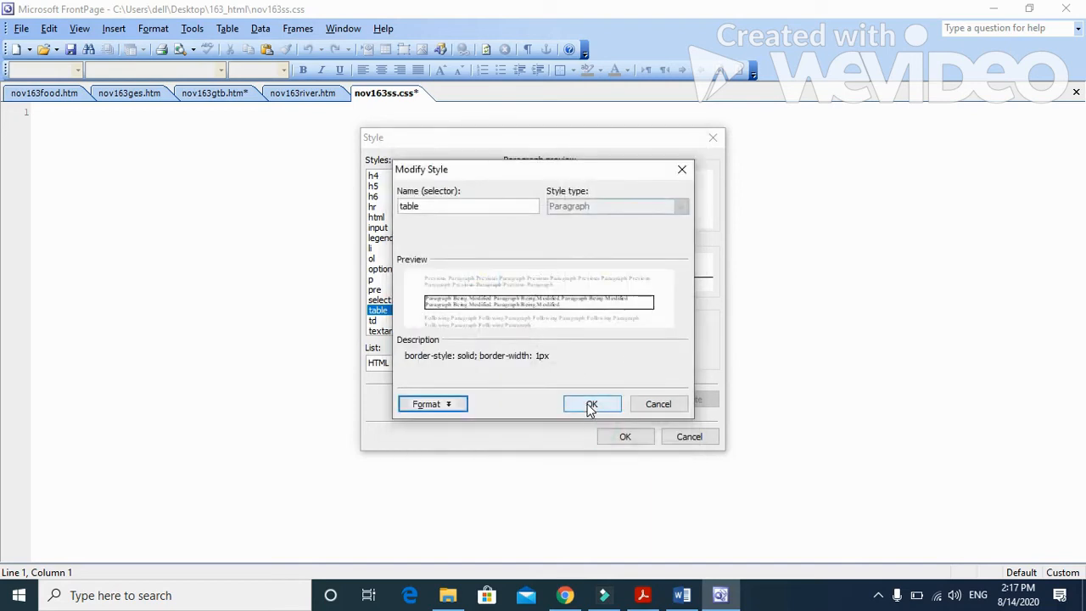
Step: Re-enter the table style's border width as 1 px and apply the style to write its rule into the stylesheet
{"action": "left_click", "coordinate": [449, 404]}
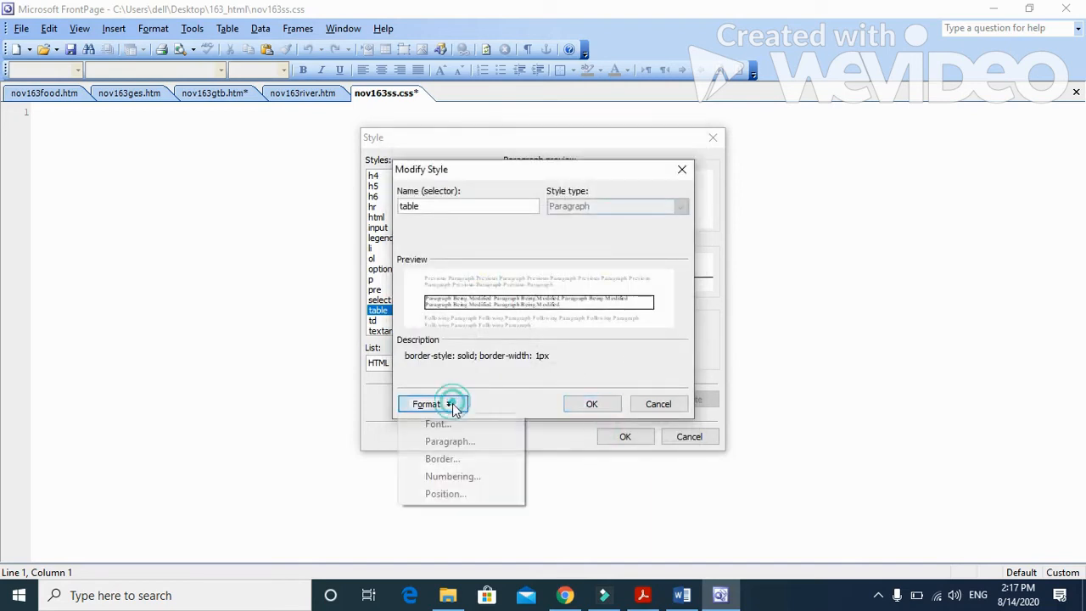
{"action": "left_click", "coordinate": [456, 456]}
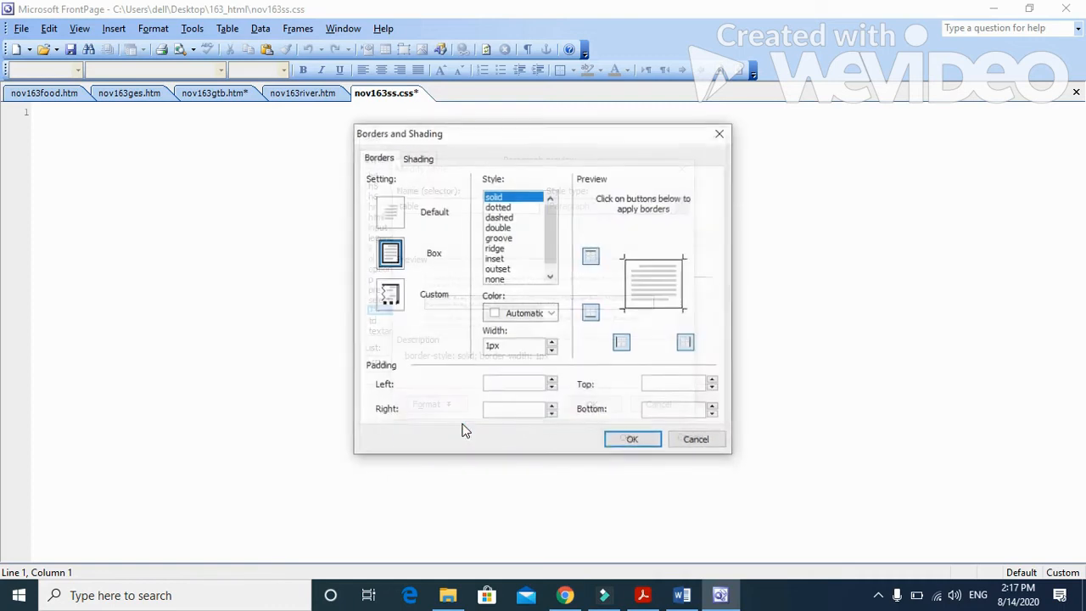
{"action": "double_click", "coordinate": [508, 348]}
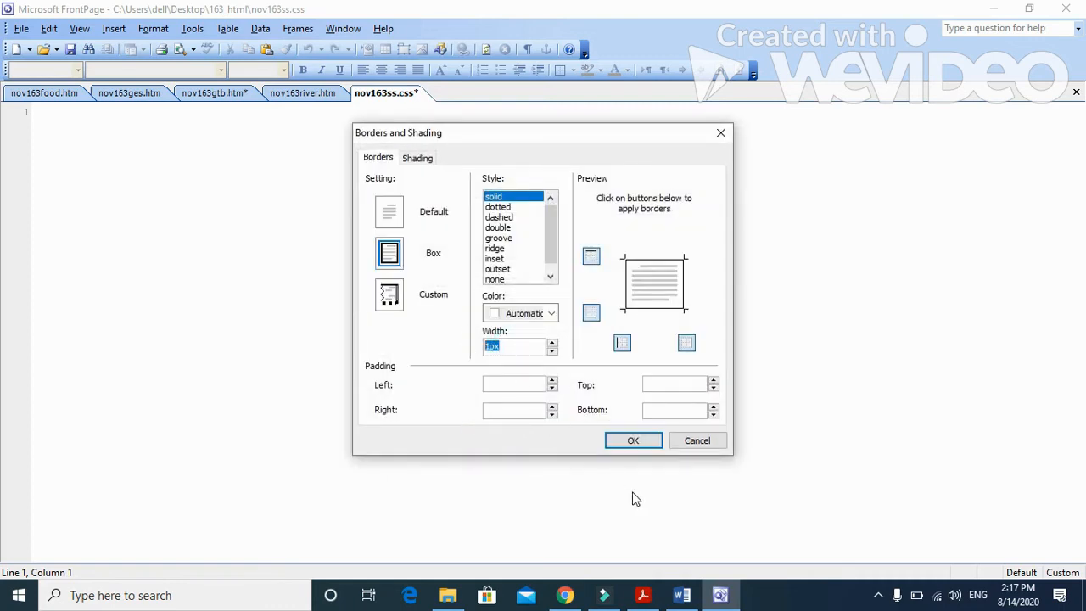
{"action": "key", "text": "BackSpace"}
{"action": "type", "text": "1"}
{"action": "left_click", "coordinate": [644, 440]}
{"action": "left_click", "coordinate": [607, 405]}
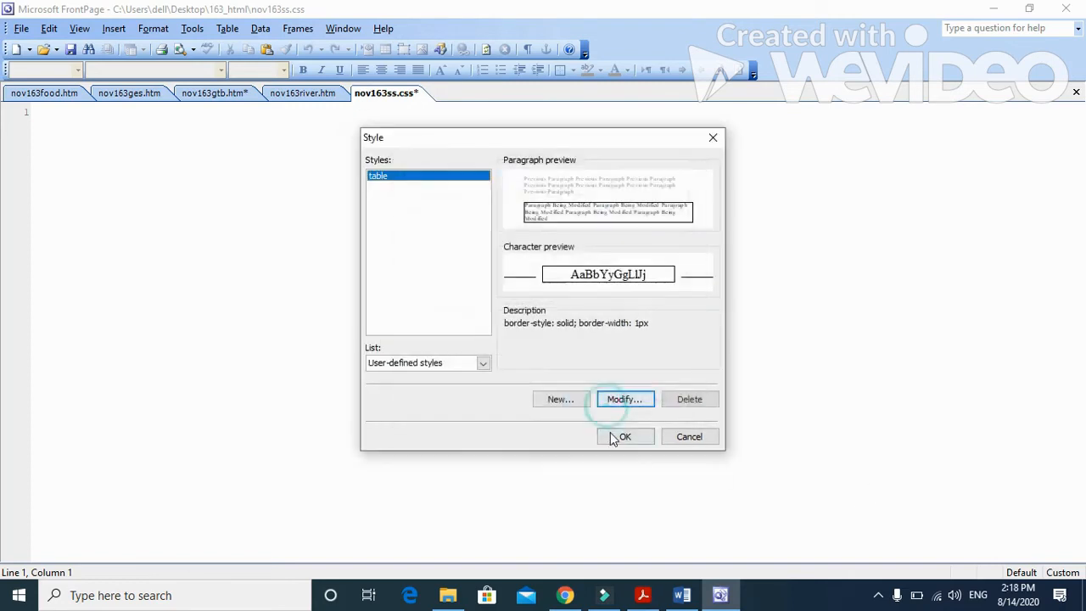
{"action": "left_click", "coordinate": [616, 433]}
Step: In the table rule, replace the border-width declaration with padding:10px and spacing:10px
{"action": "left_click", "coordinate": [329, 115]}
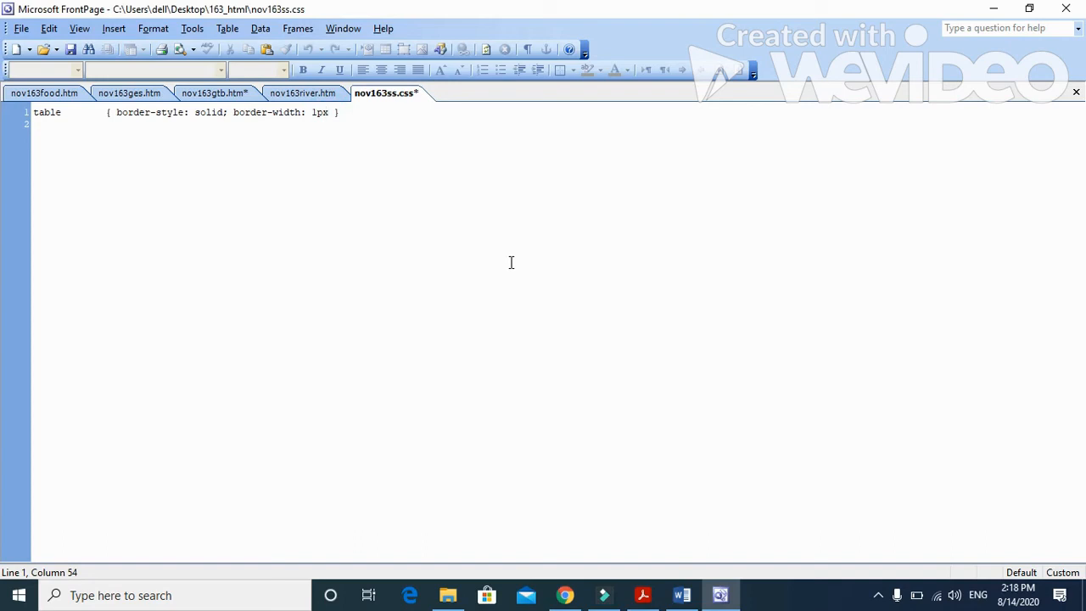
{"action": "key", "text": "BackSpace"}
{"action": "key", "text": "BackSpace"}
{"action": "key", "text": "BackSpace"}
{"action": "key", "text": "BackSpace"}
{"action": "key", "text": "BackSpace"}
{"action": "key", "text": "BackSpace"}
{"action": "key", "text": "BackSpace"}
{"action": "key", "text": "BackSpace"}
{"action": "key", "text": "BackSpace"}
{"action": "key", "text": "BackSpace"}
{"action": "key", "text": "BackSpace"}
{"action": "key", "text": "BackSpace"}
{"action": "key", "text": "BackSpace"}
{"action": "key", "text": "BackSpace"}
{"action": "key", "text": "BackSpace"}
{"action": "key", "text": "BackSpace"}
{"action": "type", "text": "padding:10px; spacing:10"}
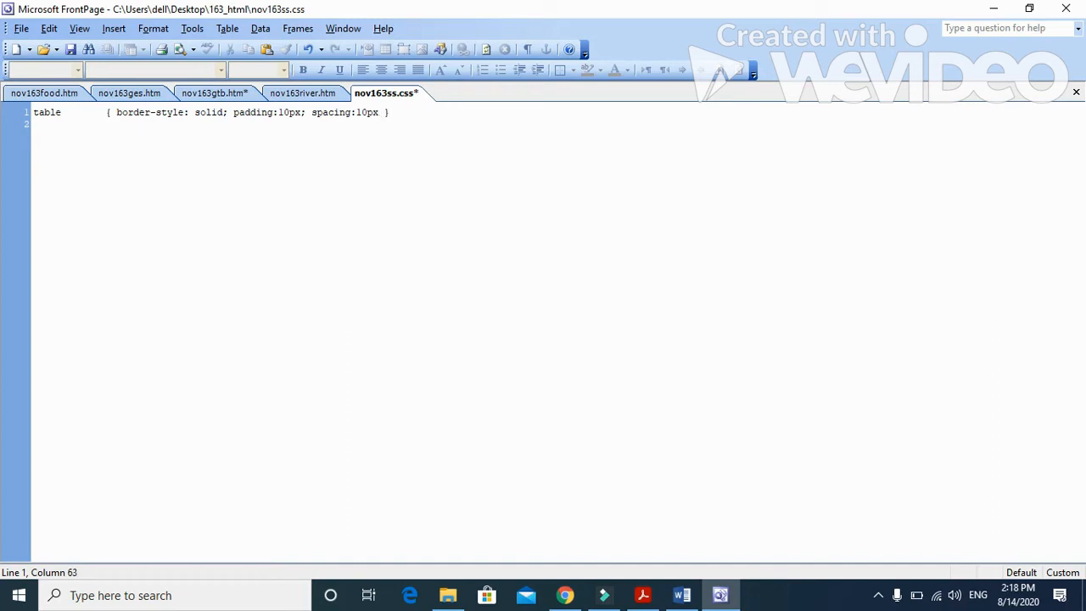
{"action": "type", "text": ";"}
{"action": "key", "text": "BackSpace"}
Step: Extend the rule's selector to table,td and add blank lines below the rule
{"action": "key", "text": "Return"}
{"action": "key", "text": "Return"}
{"action": "left_click", "coordinate": [63, 114]}
{"action": "type", "text": ",td"}
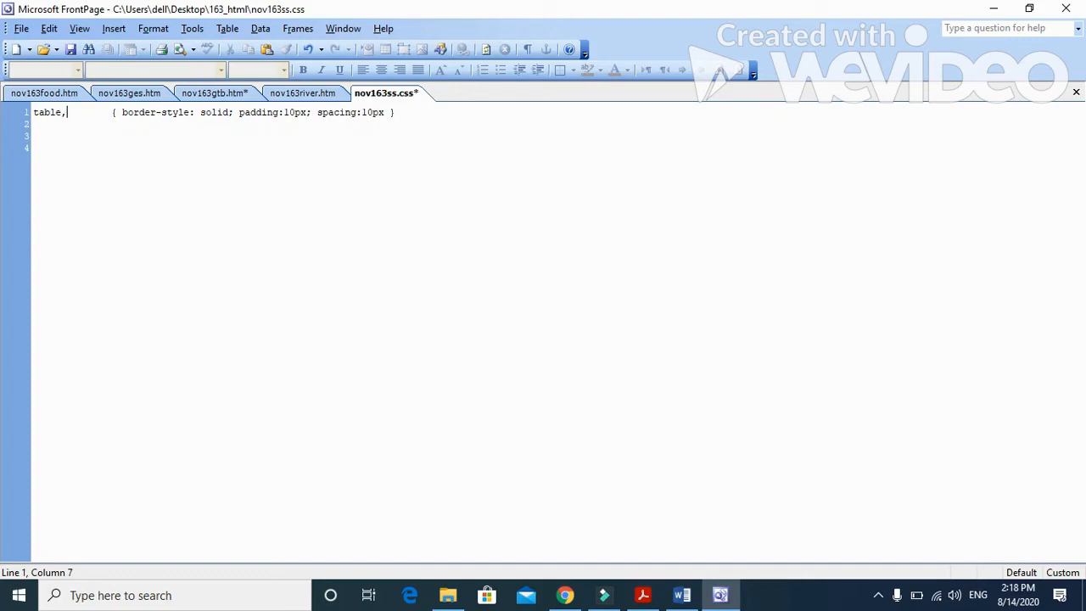
{"action": "left_click", "coordinate": [424, 114]}
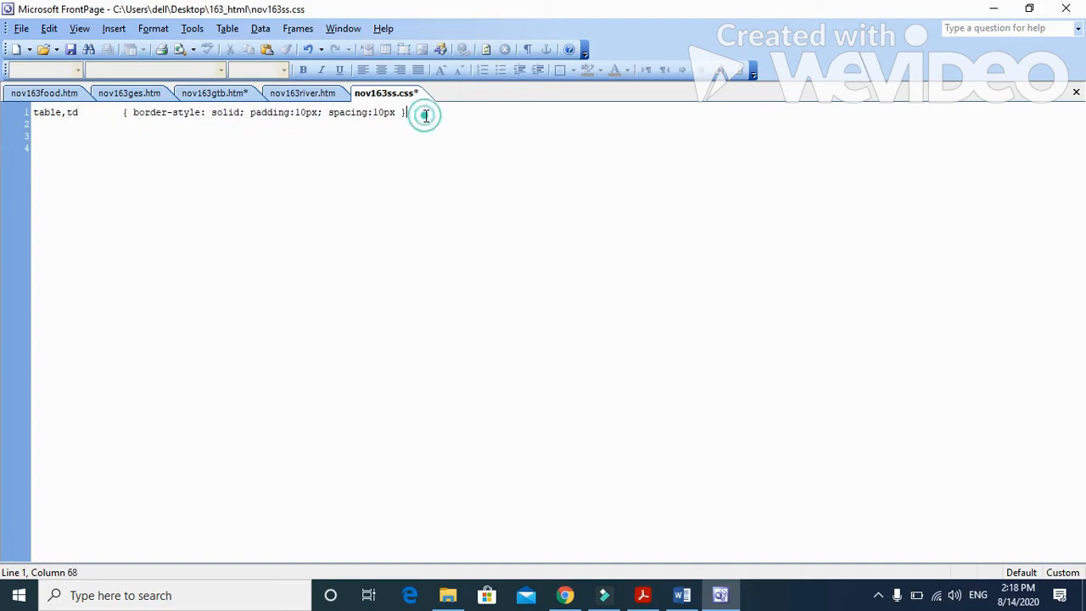
{"action": "key", "text": "Return"}
{"action": "key", "text": "Return"}
Step: Display the HTML tags in the style list and open the table tag for modification to add a separate rule
{"action": "left_click", "coordinate": [153, 29]}
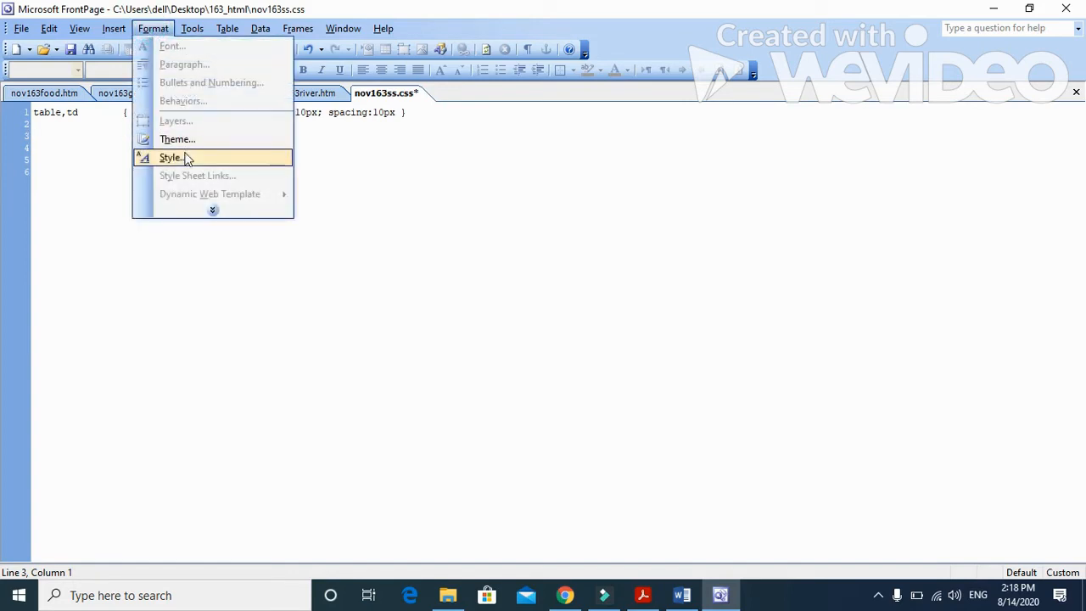
{"action": "left_click", "coordinate": [179, 157]}
{"action": "left_click", "coordinate": [482, 363]}
{"action": "left_click", "coordinate": [432, 390]}
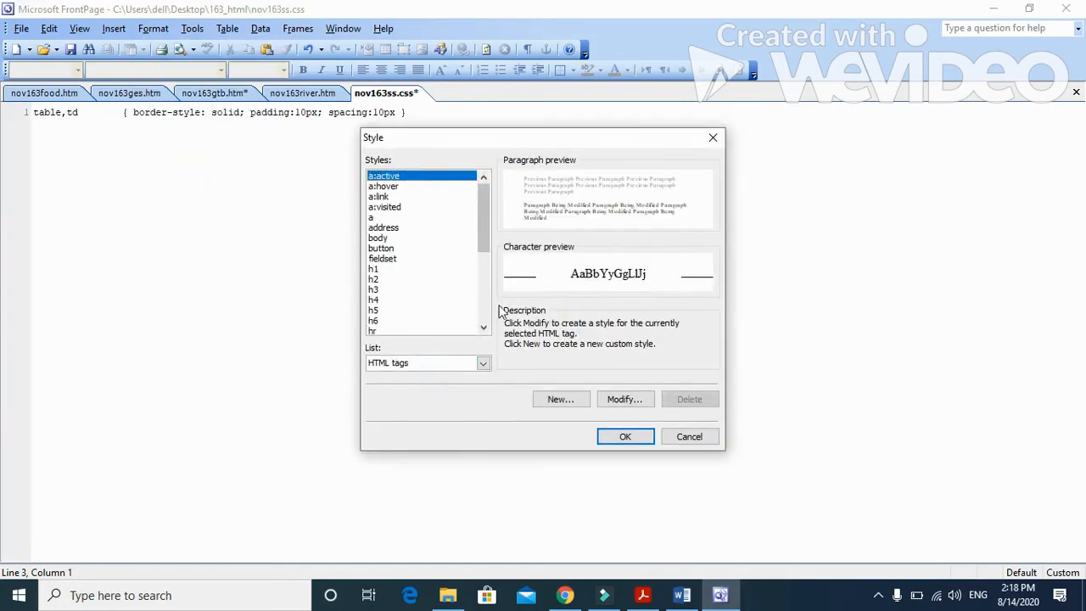
{"action": "left_click", "coordinate": [483, 329]}
{"action": "left_click", "coordinate": [483, 329]}
{"action": "left_click", "coordinate": [483, 329]}
{"action": "left_click", "coordinate": [482, 329]}
{"action": "left_click", "coordinate": [483, 330]}
{"action": "left_click", "coordinate": [376, 321]}
{"action": "left_click", "coordinate": [624, 400]}
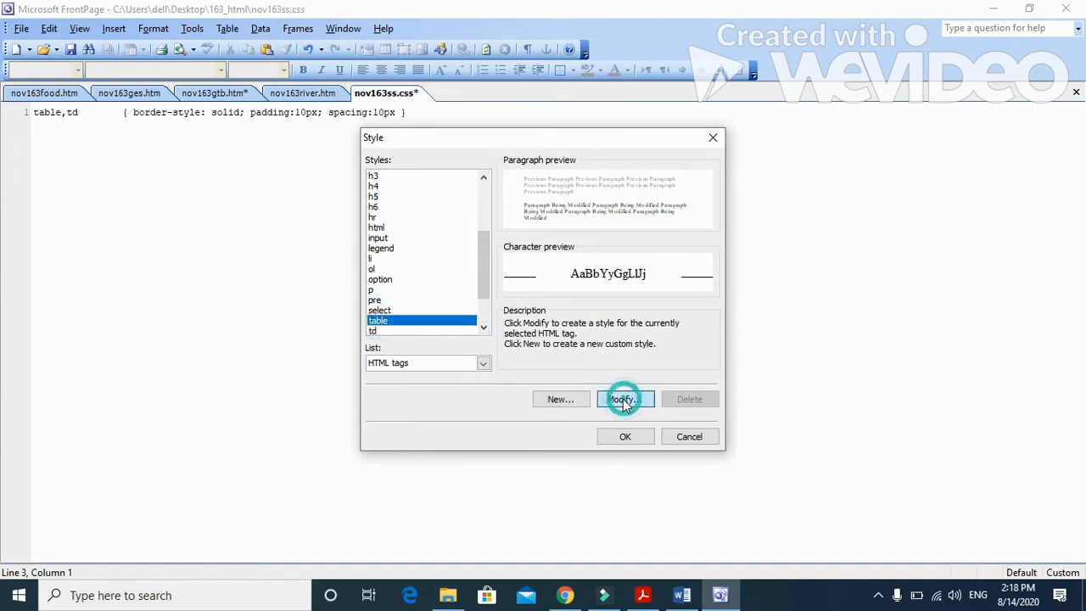
Step: Give the table style a solid box border with a width of 4, following the paper's external border specification
{"action": "left_click", "coordinate": [638, 597]}
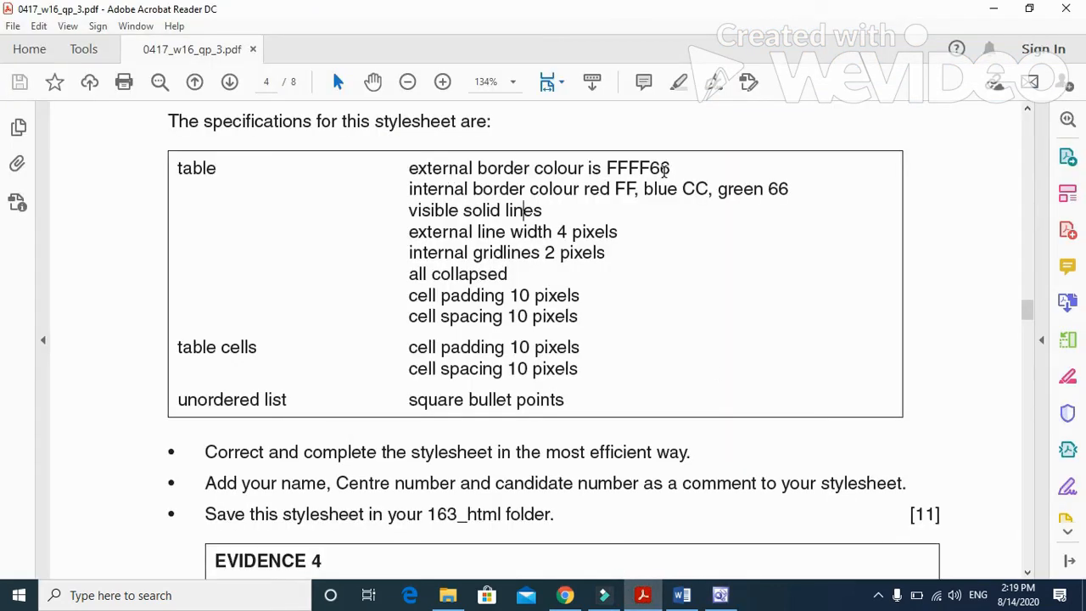
{"action": "left_click", "coordinate": [643, 595]}
{"action": "left_click", "coordinate": [448, 405]}
{"action": "left_click", "coordinate": [449, 456]}
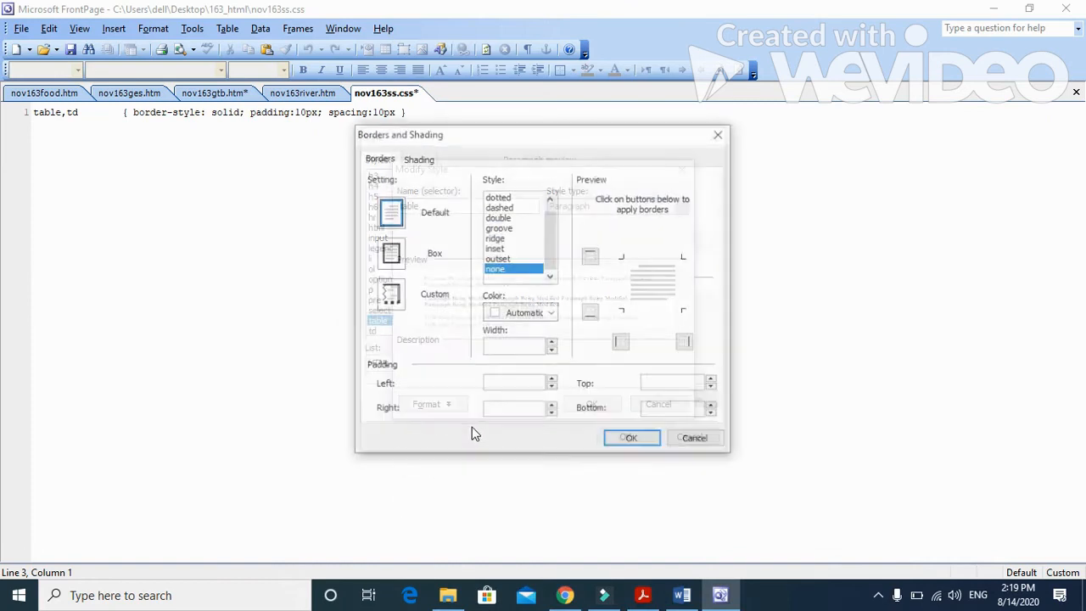
{"action": "left_click", "coordinate": [644, 598]}
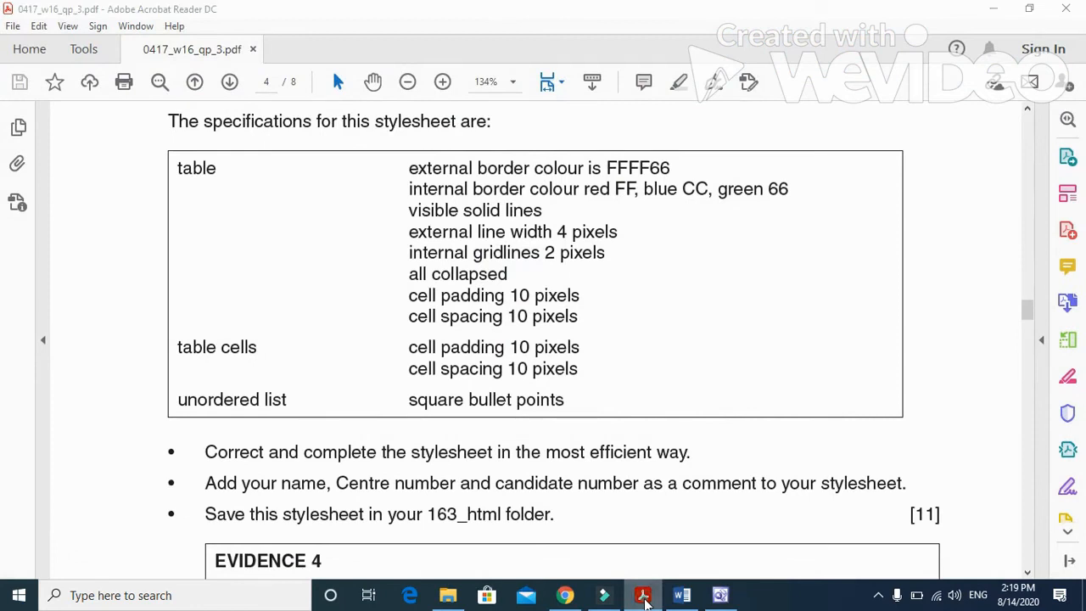
{"action": "left_click", "coordinate": [644, 597]}
{"action": "left_click", "coordinate": [519, 345]}
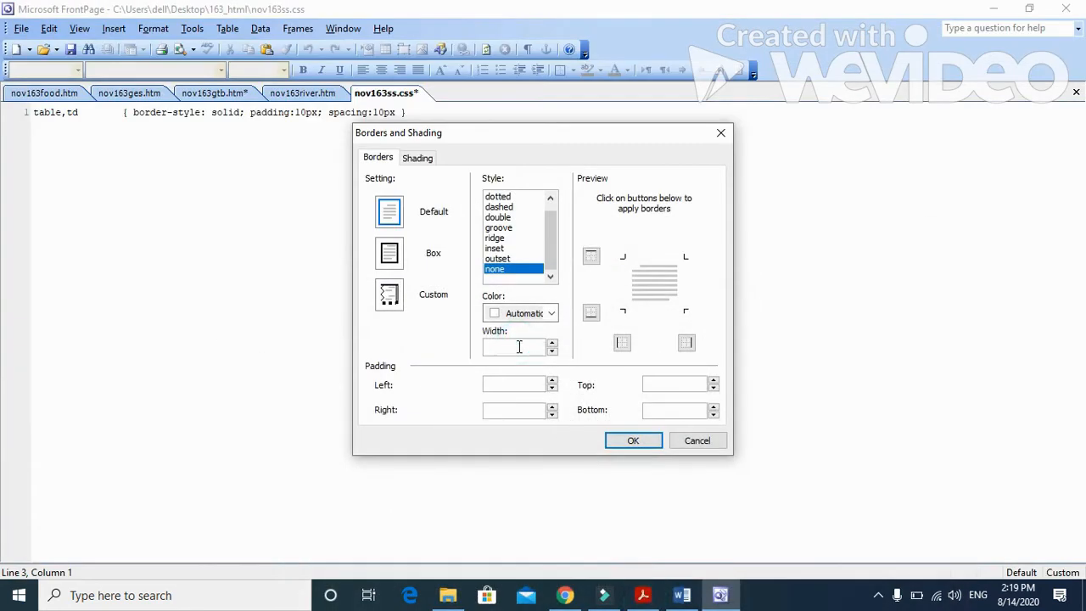
{"action": "type", "text": "4"}
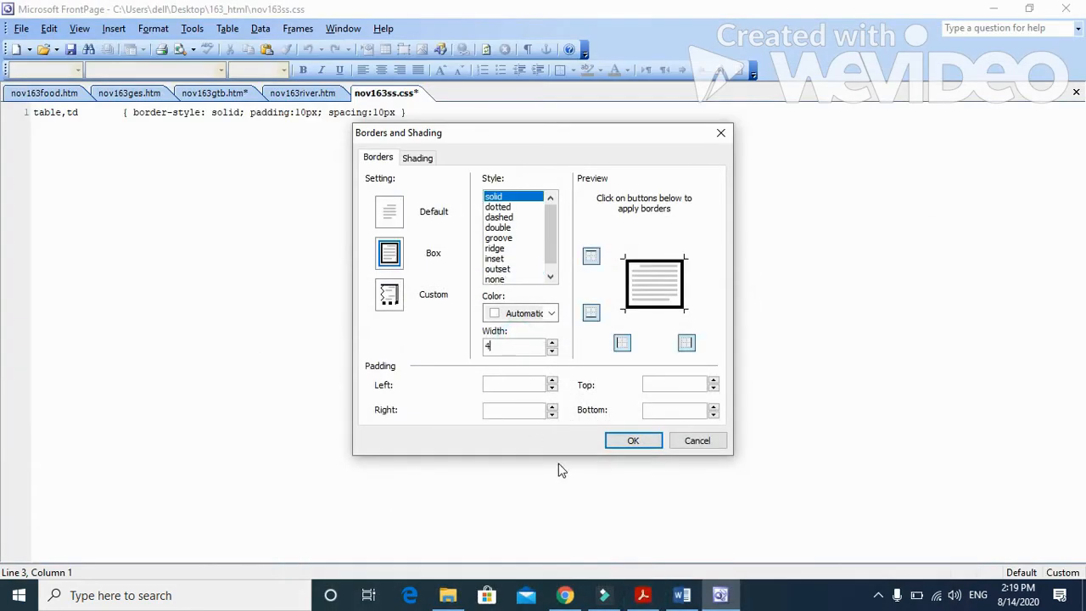
Step: Set the table style's border colour to the custom hex value FF,FF,66 given in the paper
{"action": "left_click", "coordinate": [551, 314]}
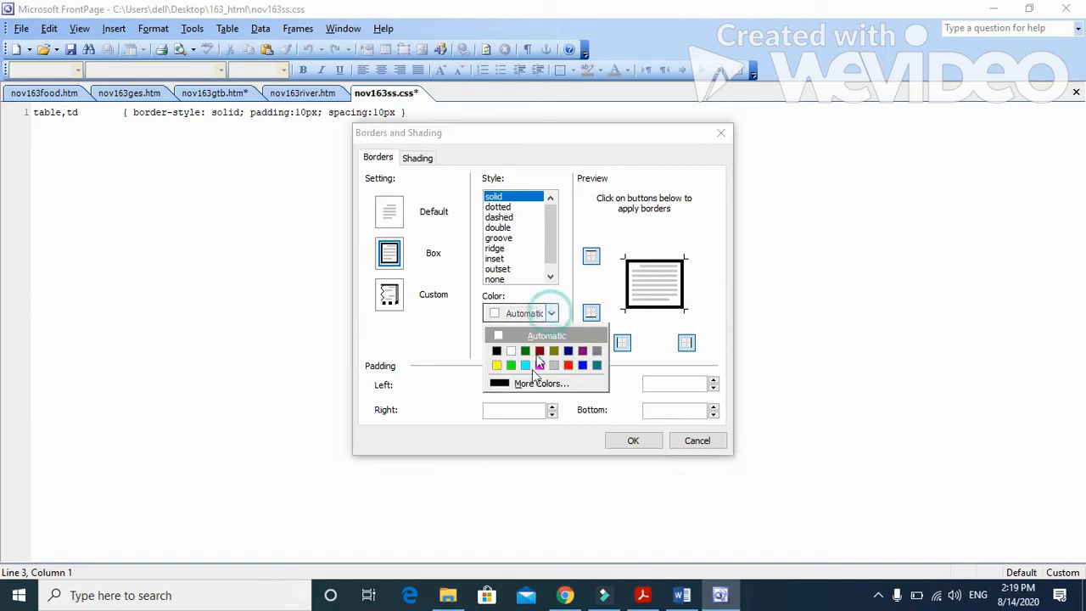
{"action": "left_click", "coordinate": [535, 384]}
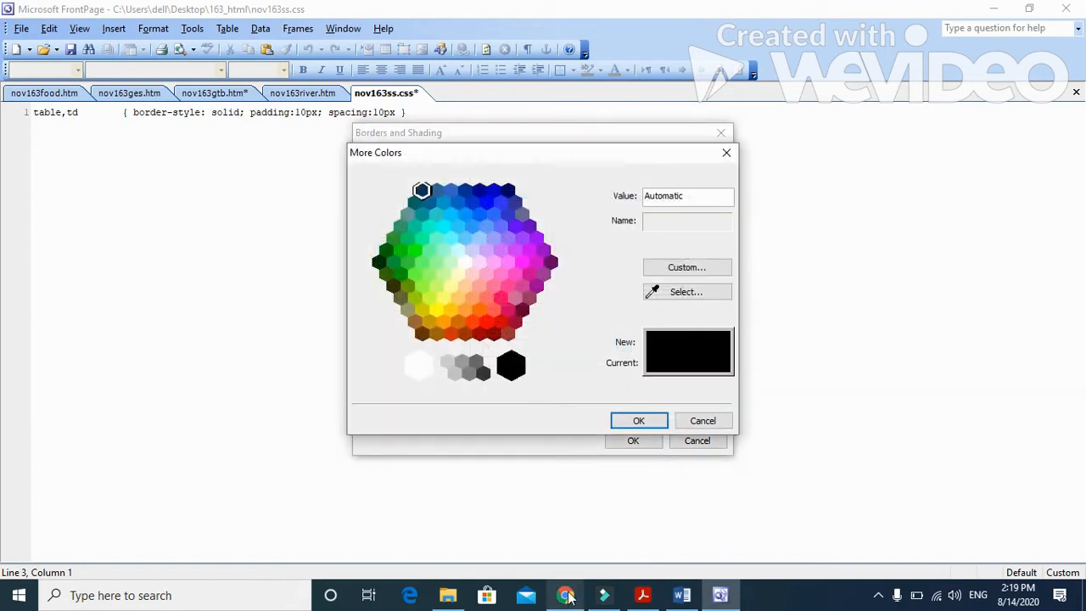
{"action": "left_click", "coordinate": [643, 595]}
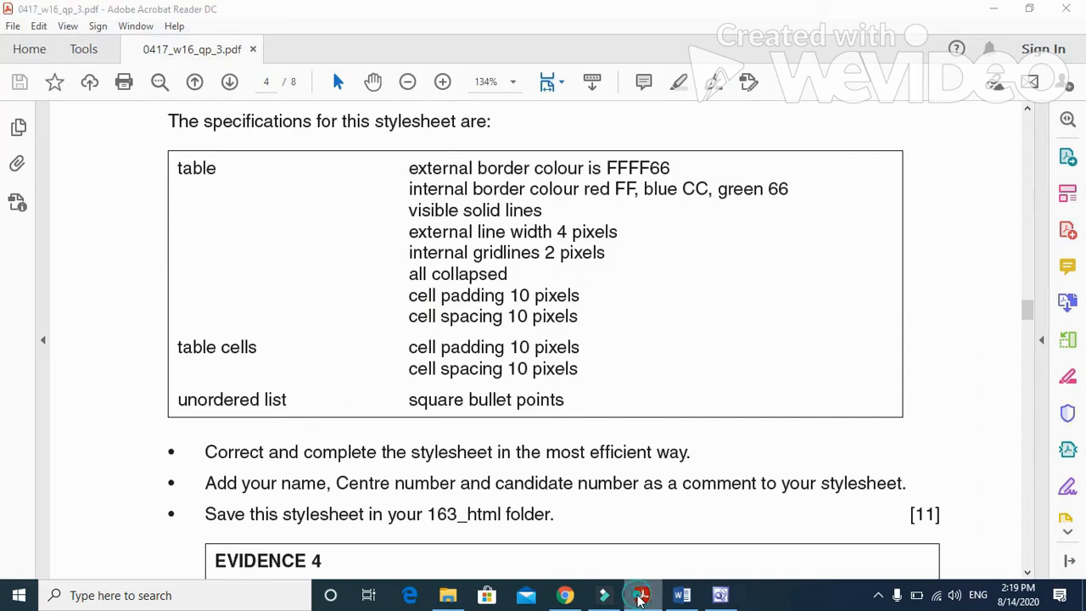
{"action": "left_click", "coordinate": [642, 597]}
{"action": "left_click", "coordinate": [464, 309]}
{"action": "left_click", "coordinate": [702, 190]}
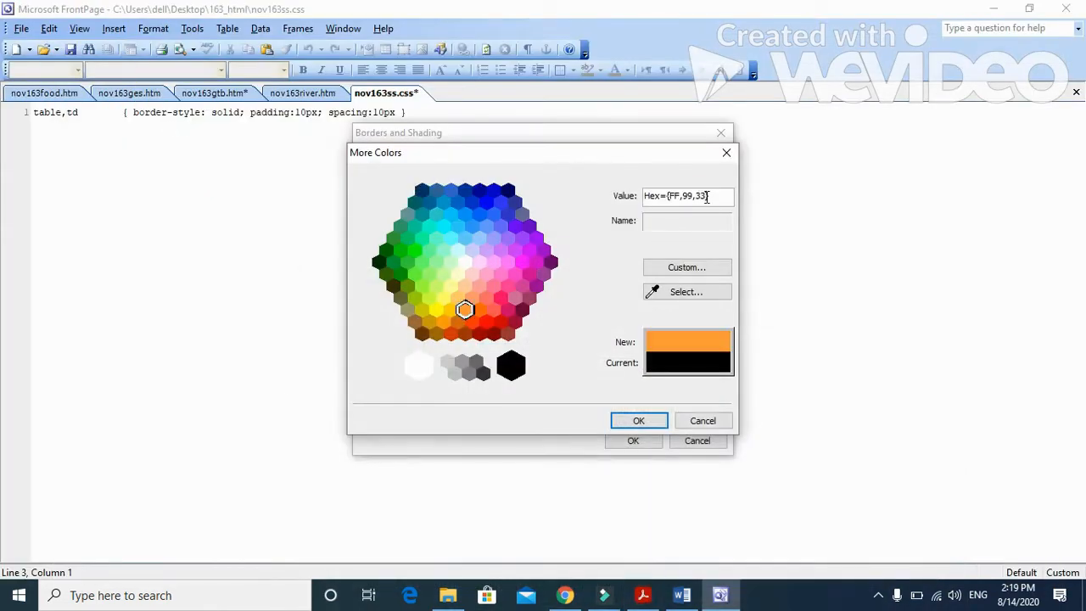
{"action": "key", "text": "BackSpace"}
{"action": "key", "text": "BackSpace"}
{"action": "key", "text": "BackSpace"}
{"action": "key", "text": "BackSpace"}
{"action": "key", "text": "BackSpace"}
{"action": "key", "text": "BackSpace"}
{"action": "type", "text": "FF,66}"}
{"action": "left_click", "coordinate": [649, 424]}
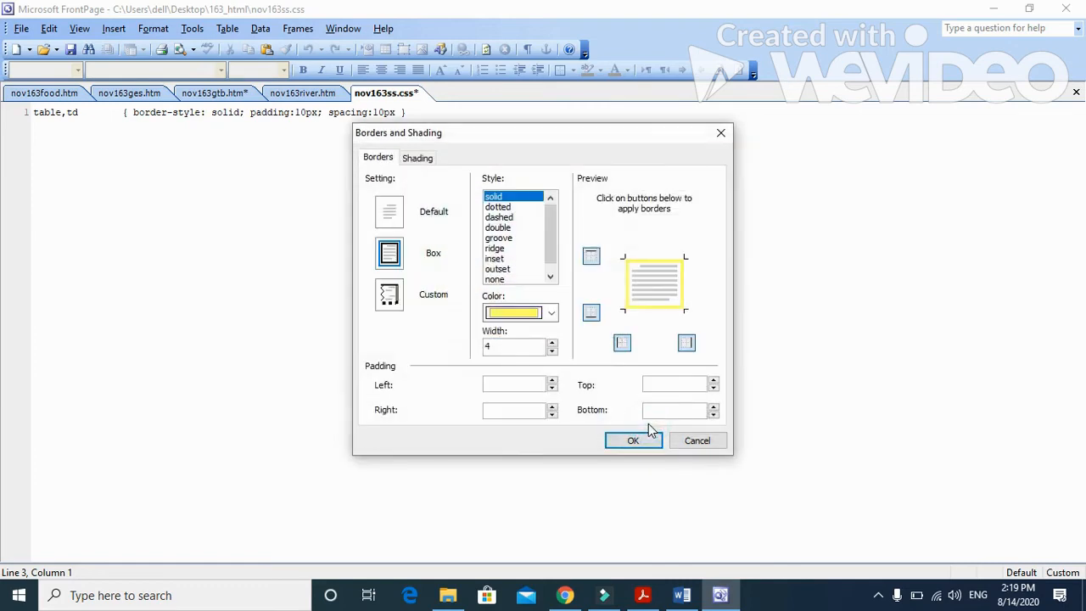
Step: Apply the table style to write its rule into the stylesheet and move that rule onto its own line
{"action": "left_click", "coordinate": [635, 441]}
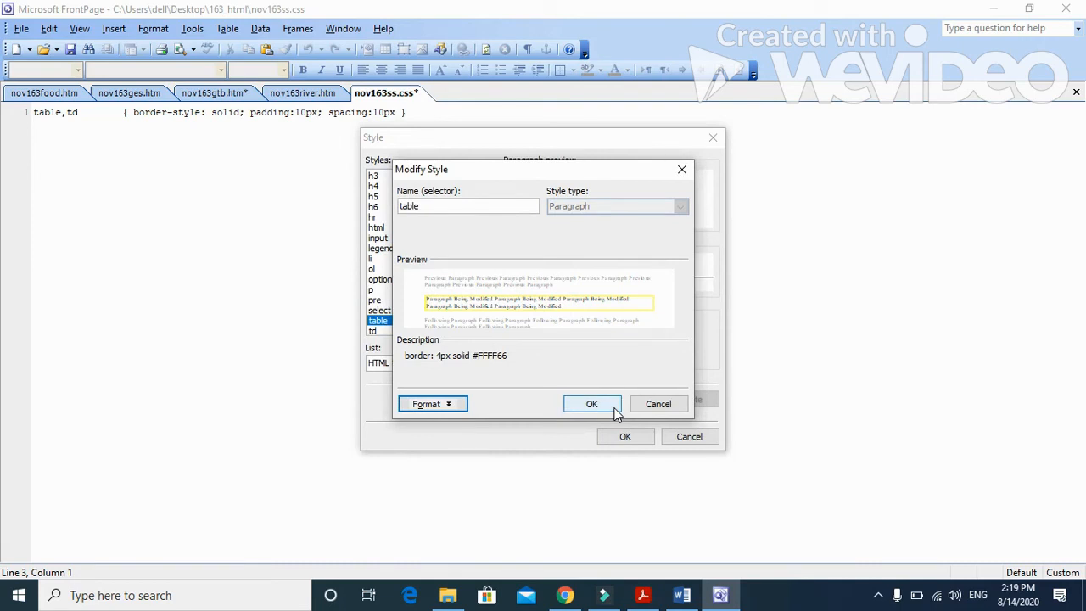
{"action": "left_click", "coordinate": [616, 411]}
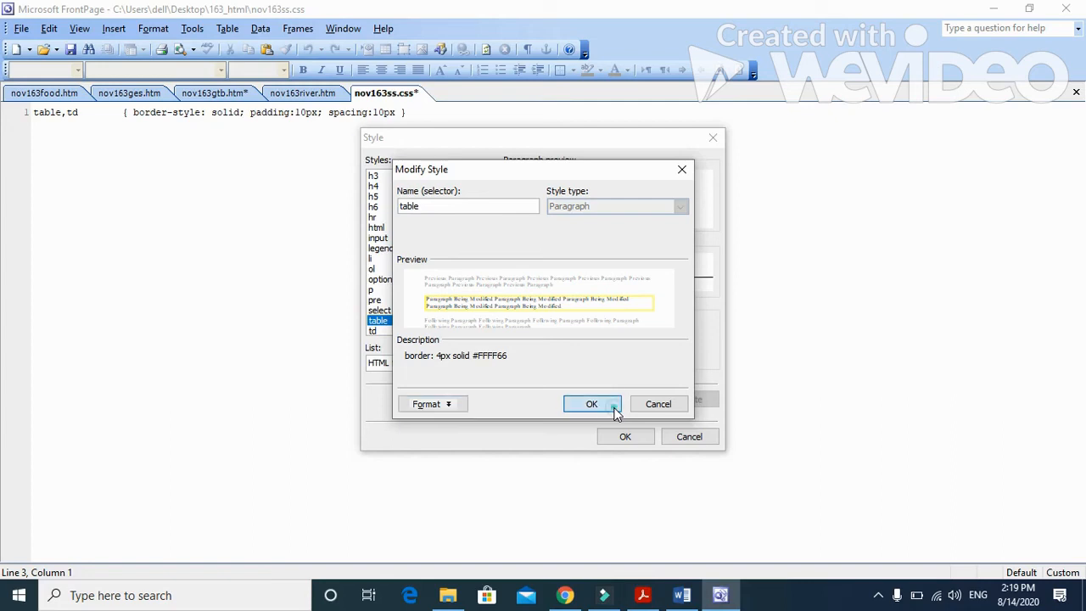
{"action": "left_click", "coordinate": [627, 436]}
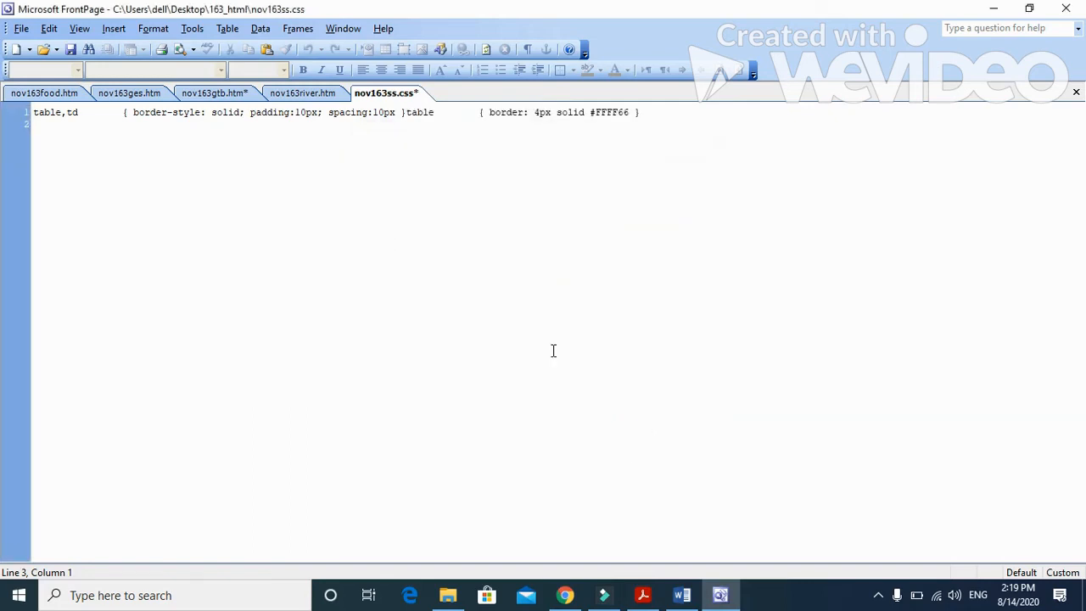
{"action": "left_click", "coordinate": [405, 113]}
{"action": "key", "text": "Return"}
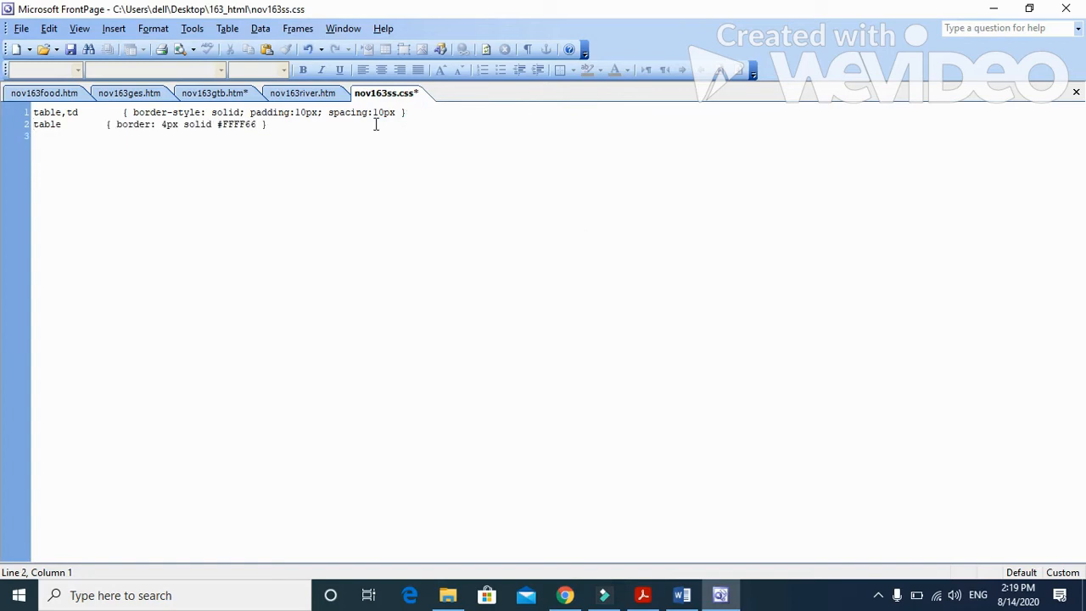
Step: Add the declaration BORDER-COLLAPSE:COLLAPSE after the border declaration in the table rule
{"action": "left_click", "coordinate": [258, 126]}
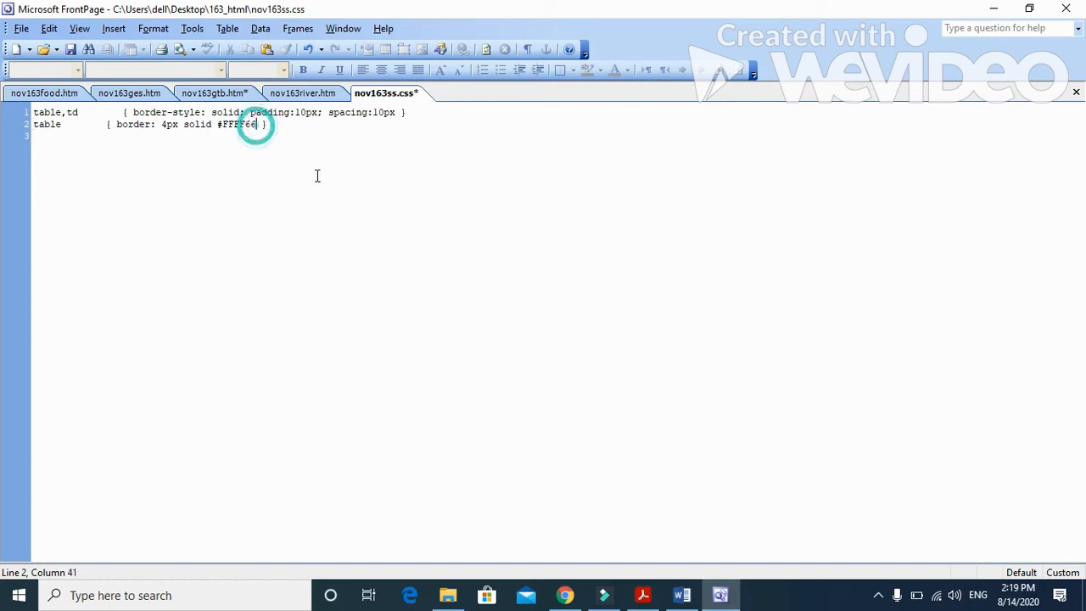
{"action": "type", "text": ","}
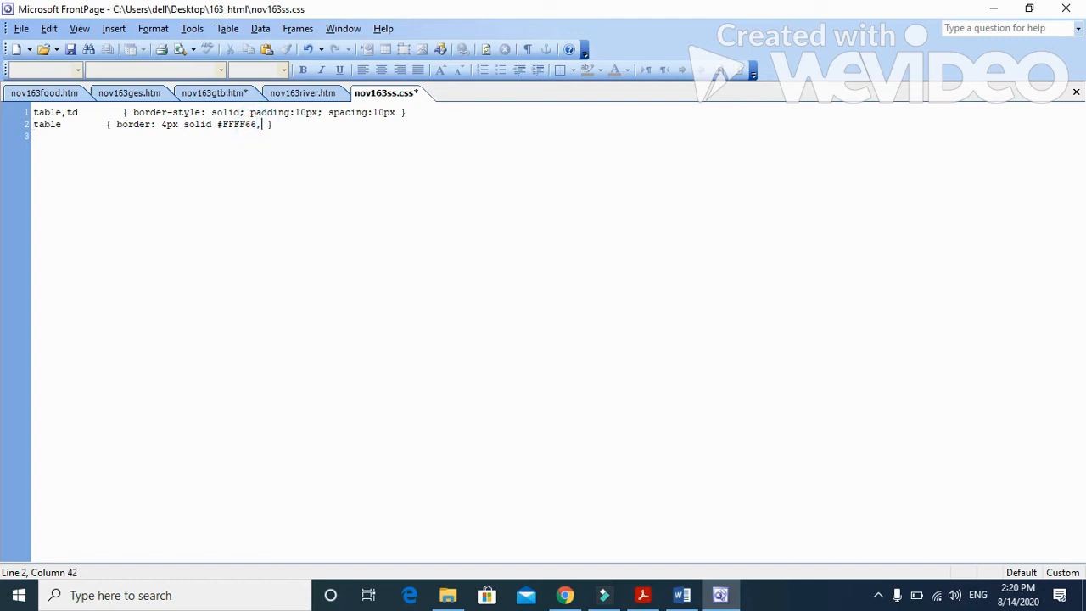
{"action": "key", "text": "BackSpace"}
{"action": "type", "text": ";"}
{"action": "type", "text": " BORDER"}
{"action": "type", "text": "-COLLAPSE"}
{"action": "type", "text": ":C"}
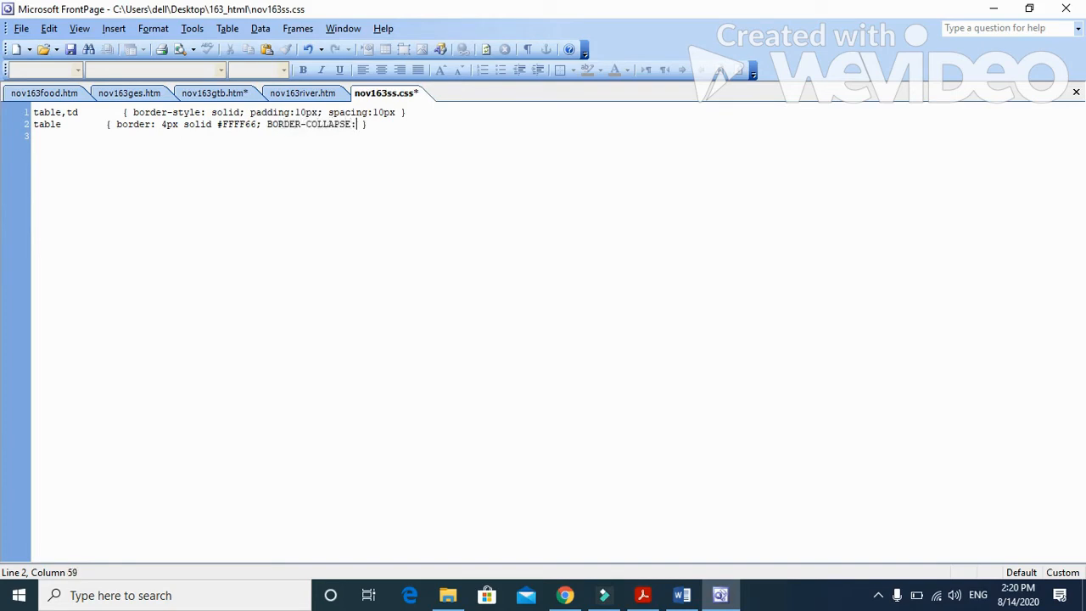
{"action": "type", "text": "OLLAPSE"}
Step: Separate the table,td rule from the table rule with a blank line and add empty lines below the table rule
{"action": "left_click", "coordinate": [415, 111]}
{"action": "key", "text": "Return"}
{"action": "left_click", "coordinate": [432, 134]}
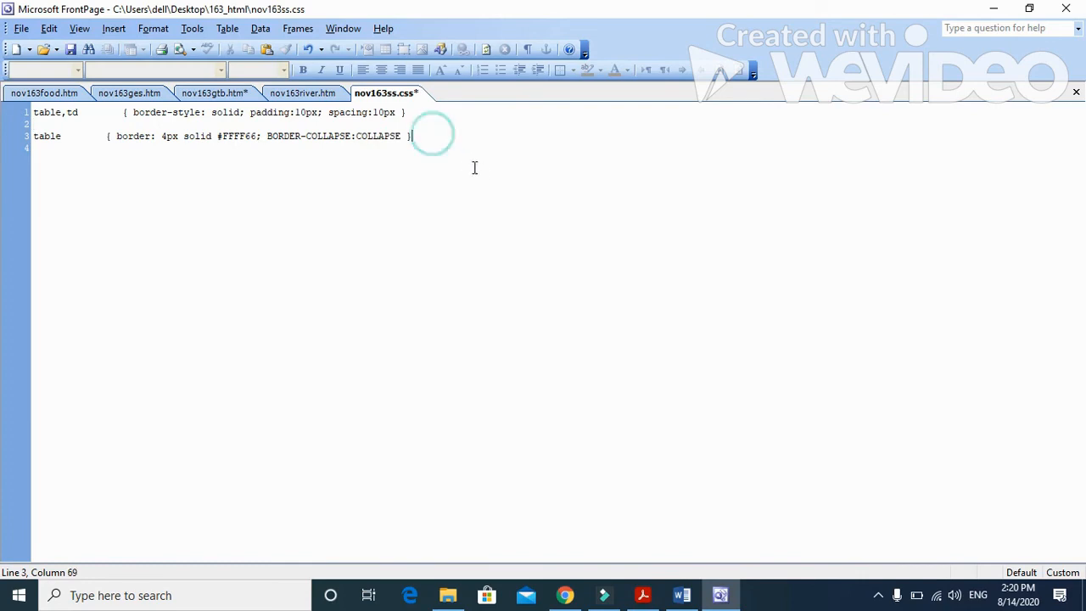
{"action": "key", "text": "Return"}
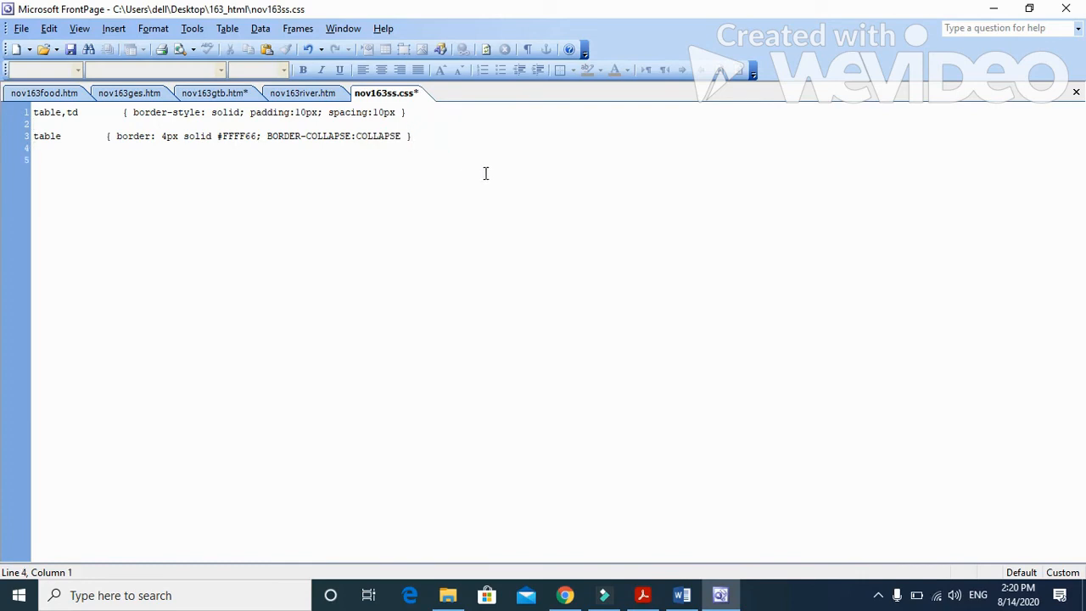
{"action": "key", "text": "Return"}
Step: Start a td rule with border-color:#ff66cc, taking the internal border colour from the paper's specification
{"action": "type", "text": "td { border-color:#"}
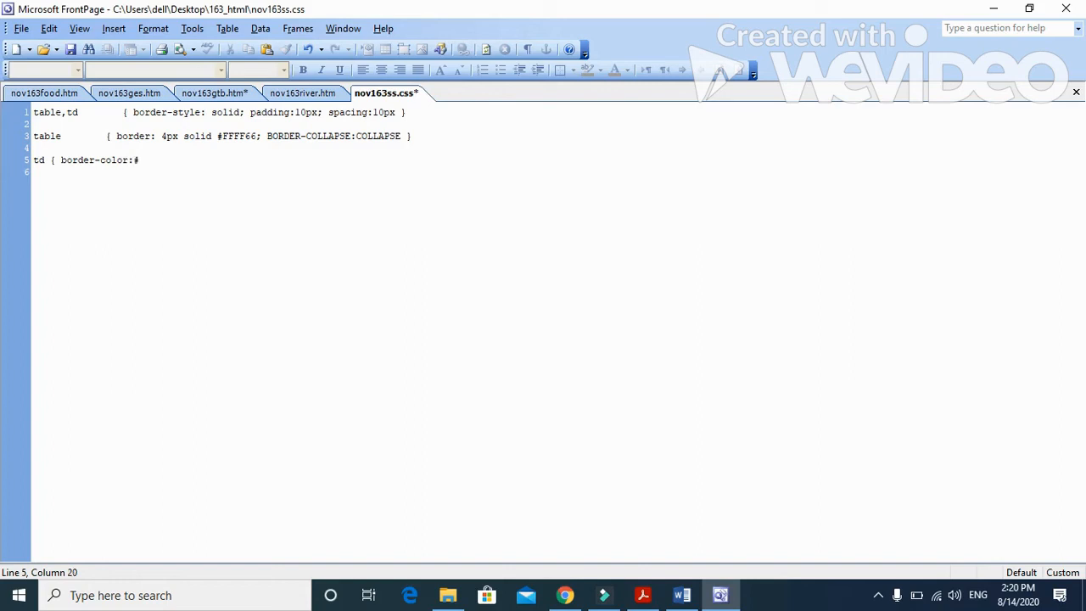
{"action": "left_click", "coordinate": [642, 594]}
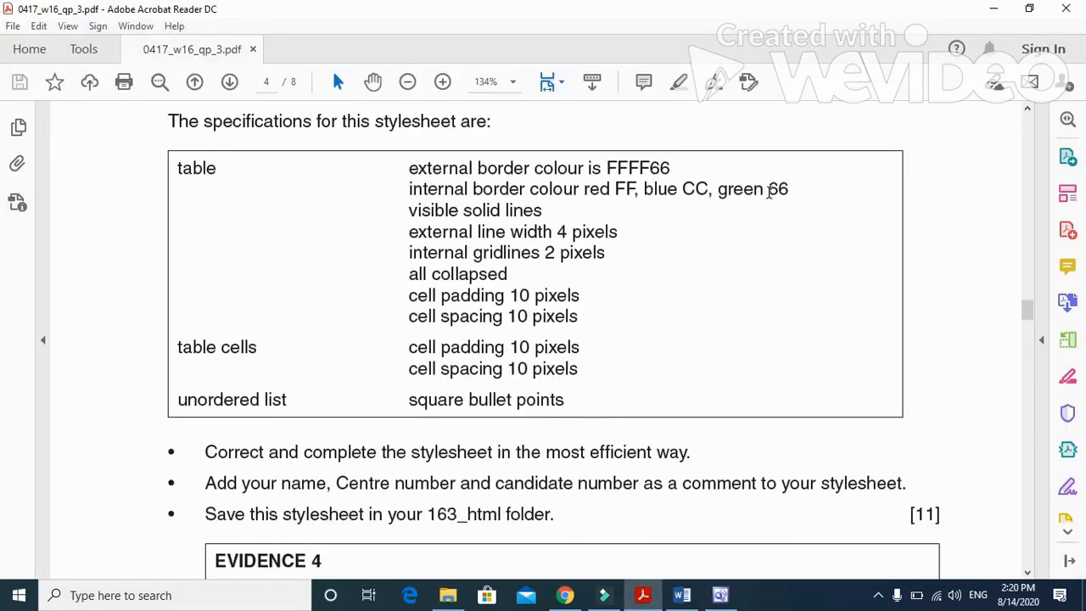
{"action": "left_click", "coordinate": [723, 596]}
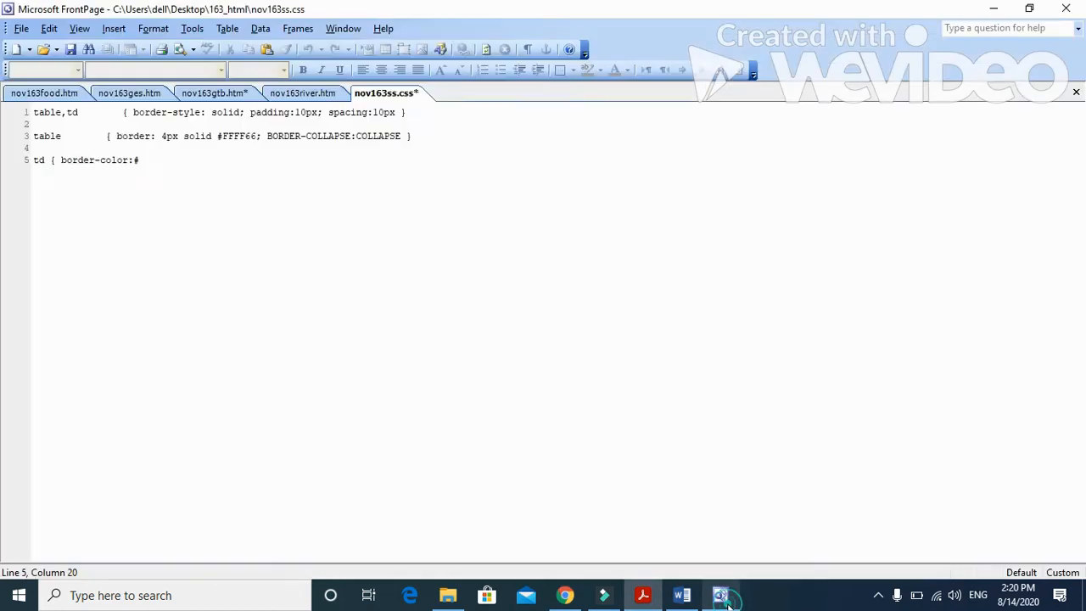
{"action": "type", "text": "ff66"}
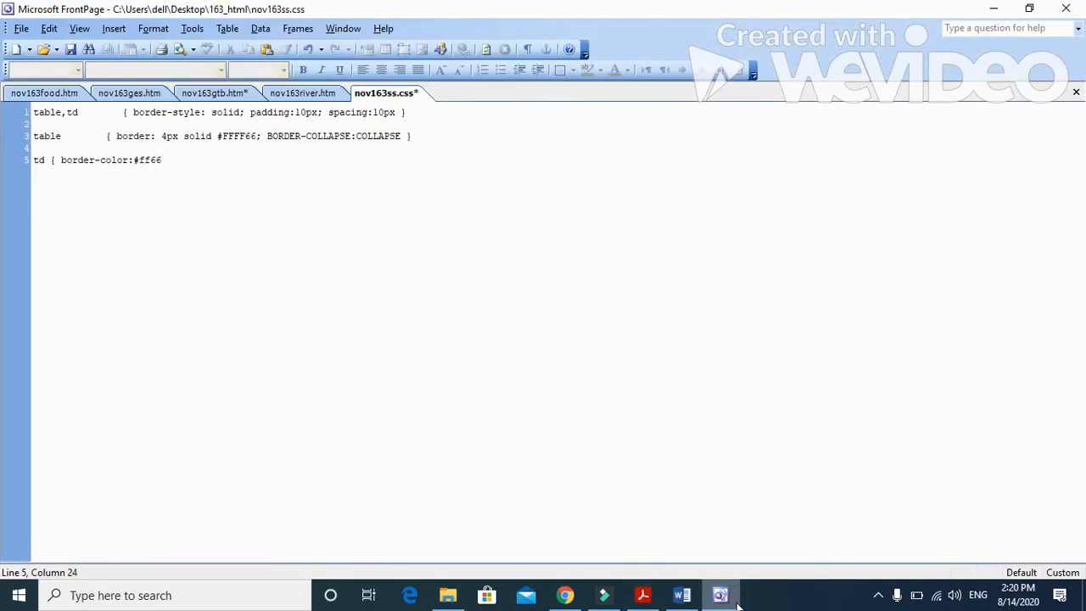
{"action": "type", "text": "cc; border-width : 2"}
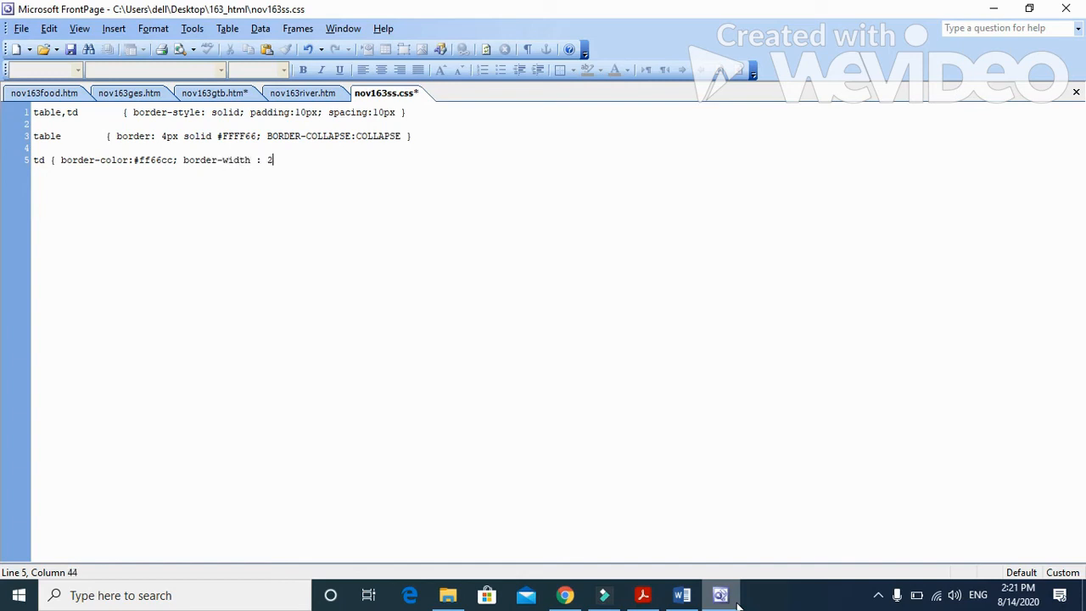
Step: Add border-width : 2px to the td rule, close it with a brace and leave blank lines below
{"action": "type", "text": "px}"}
{"action": "key", "text": "Return"}
{"action": "key", "text": "Return"}
Step: Write a ul rule with list-style-type: square, as the paper specifies for unordered lists
{"action": "left_click", "coordinate": [643, 594]}
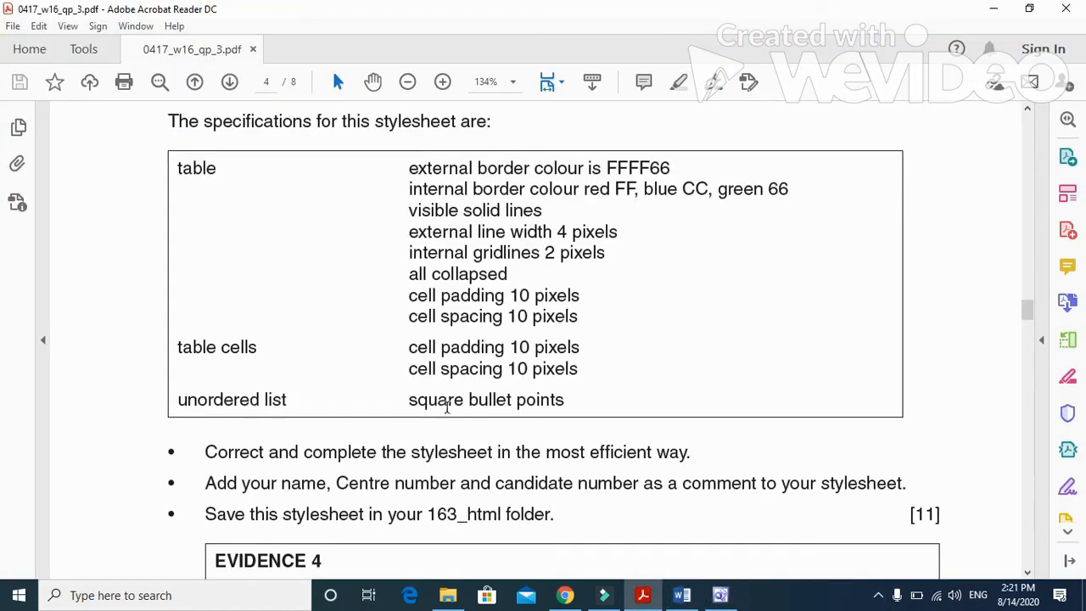
{"action": "left_click", "coordinate": [720, 595]}
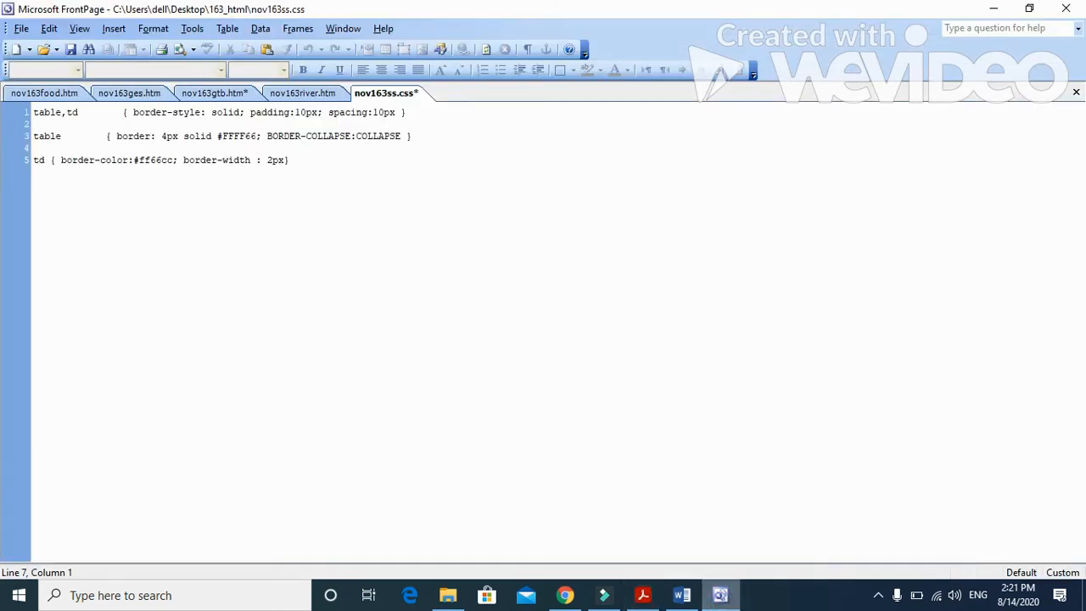
{"action": "key", "text": "Return"}
{"action": "key", "text": "Return"}
{"action": "type", "text": "ul { list-style-type: square"}
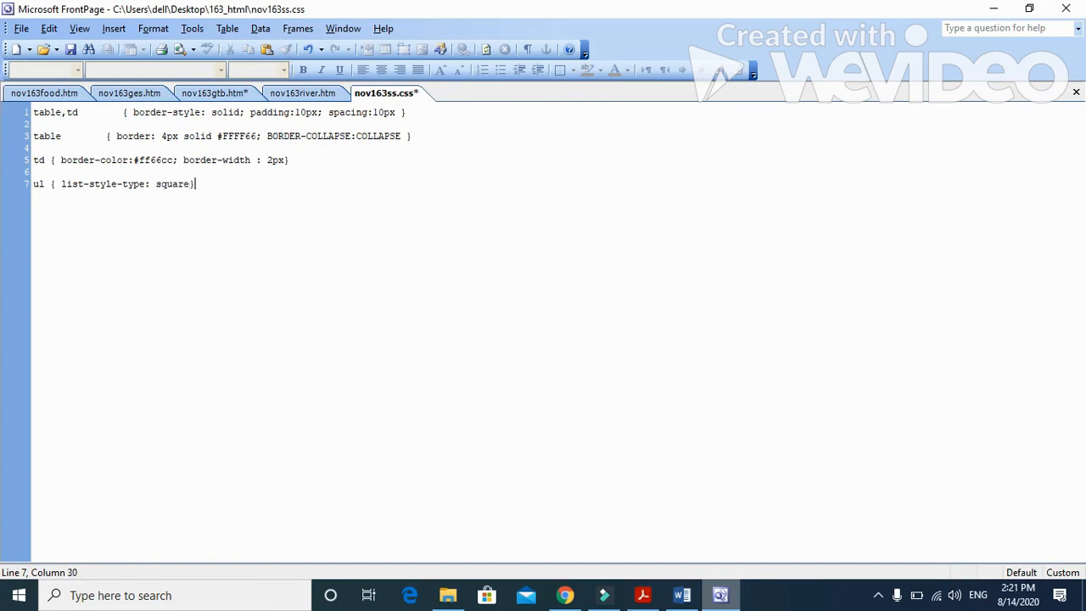
{"action": "key", "text": "Return"}
Step: Add a /* */ comment below the rules containing the candidate's name, centre number and candidate number
{"action": "left_click", "coordinate": [643, 595]}
{"action": "scroll", "coordinate": [500, 399], "scroll_direction": "down", "scroll_amount": 1}
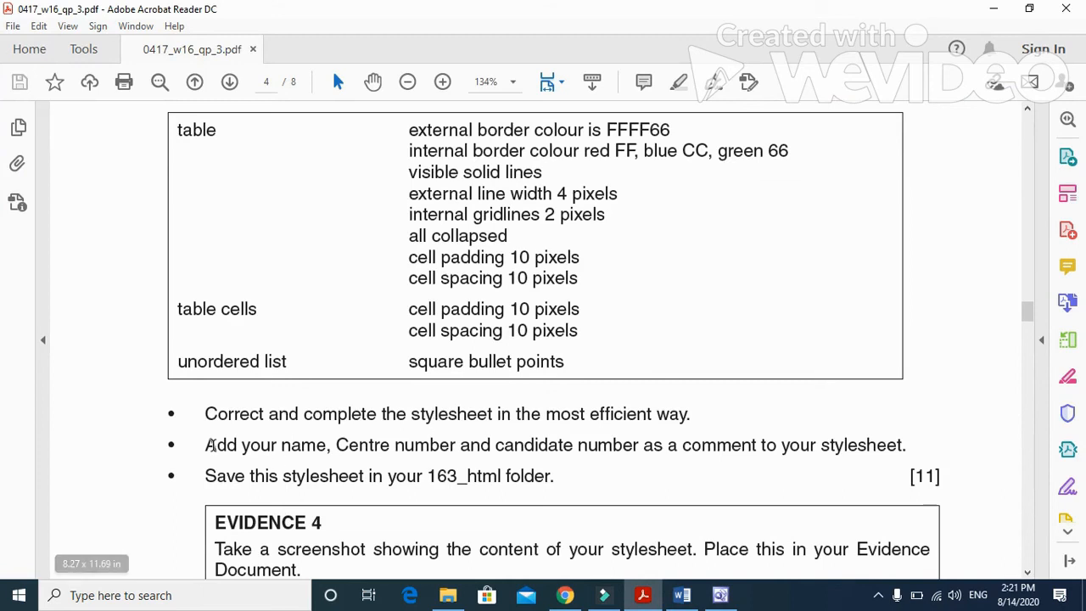
{"action": "left_click_drag", "start_coordinate": [205, 445], "coordinate": [885, 462]}
{"action": "left_click", "coordinate": [720, 594]}
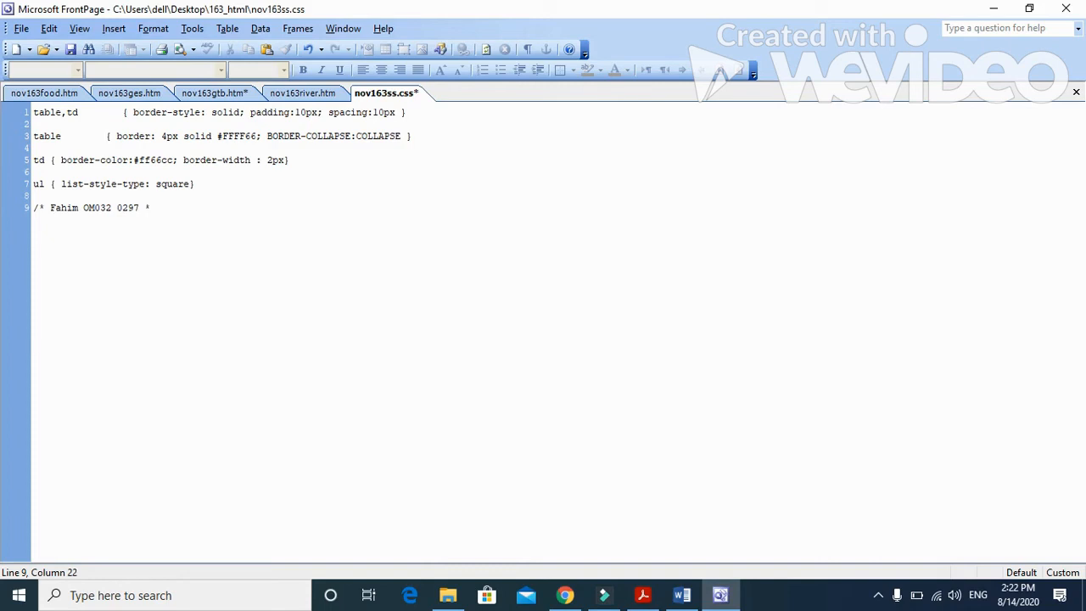
{"action": "key", "text": "Return"}
Step: Save the stylesheet nov163ss.css and read the Evidence 4 and question 11 instructions in the paper
{"action": "left_click", "coordinate": [643, 595]}
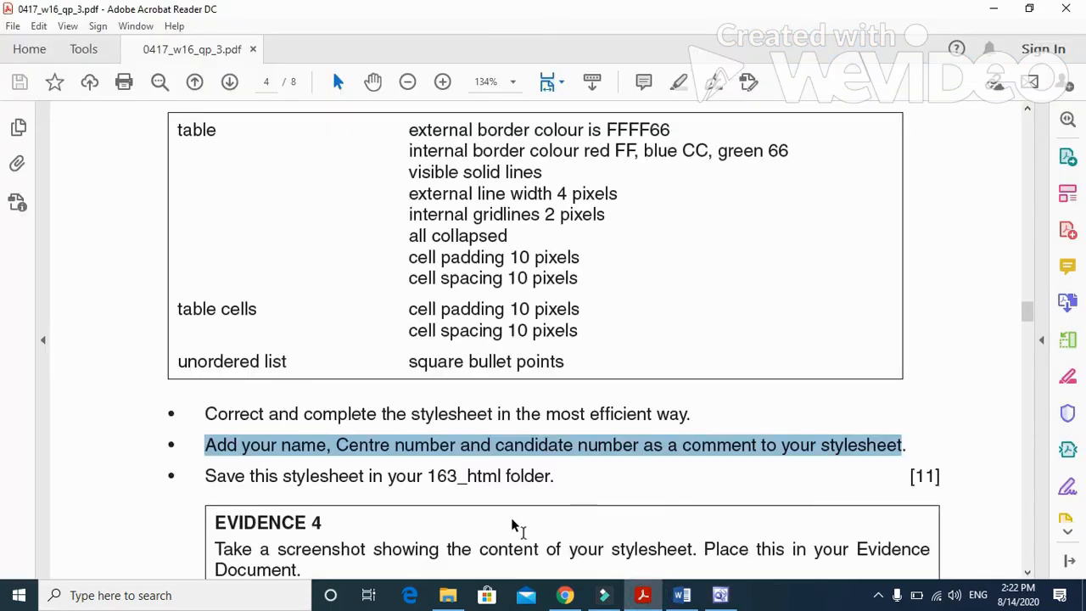
{"action": "scroll", "coordinate": [287, 496], "scroll_direction": "down", "scroll_amount": 3}
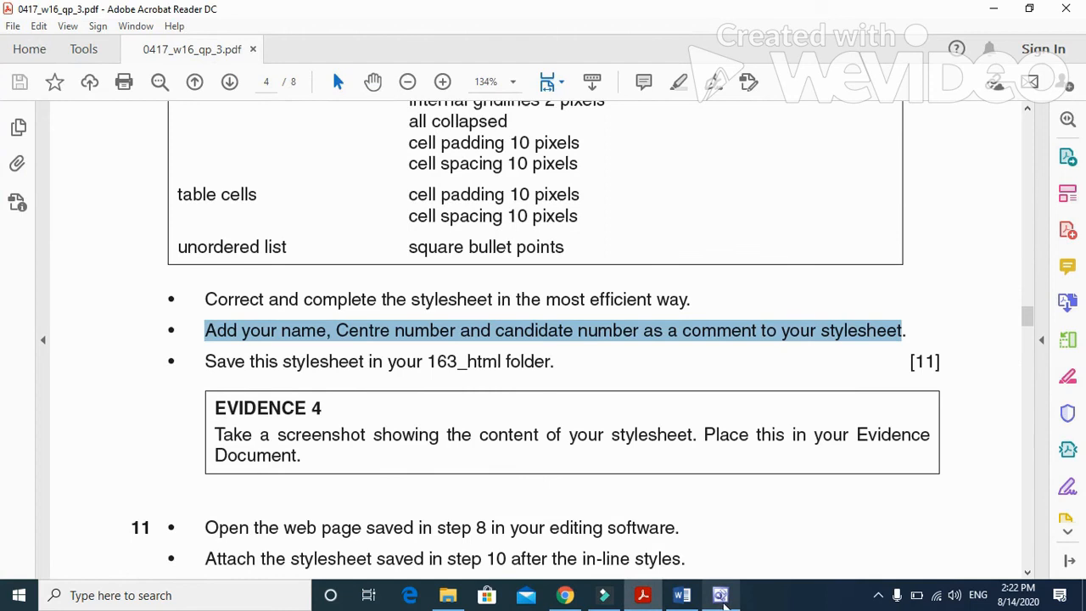
{"action": "left_click", "coordinate": [720, 594]}
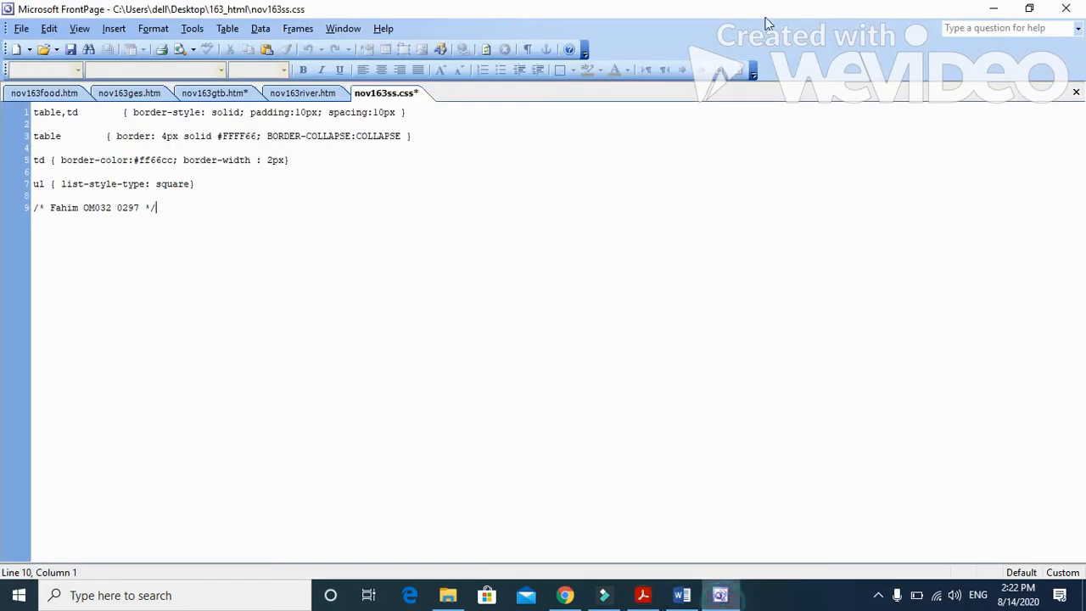
{"action": "left_click", "coordinate": [70, 51]}
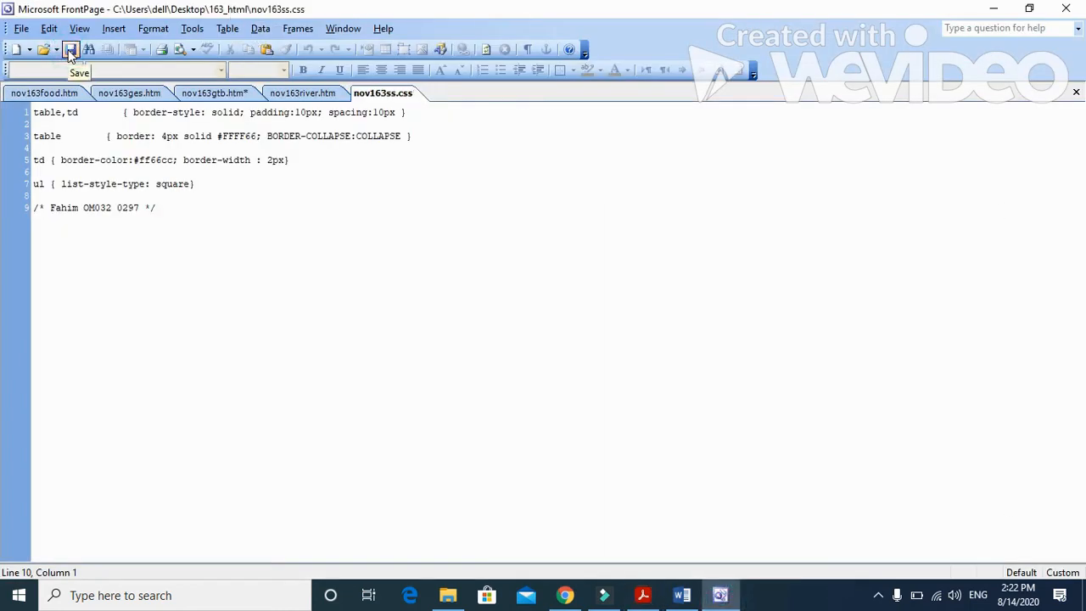
{"action": "left_click", "coordinate": [643, 595]}
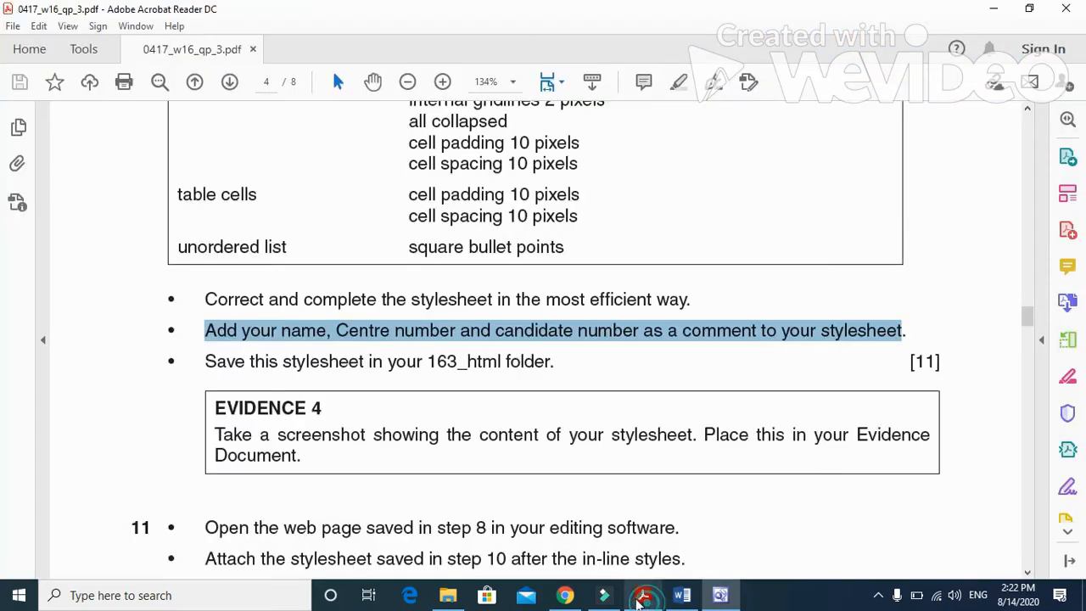
{"action": "scroll", "coordinate": [565, 502], "scroll_direction": "down", "scroll_amount": 3}
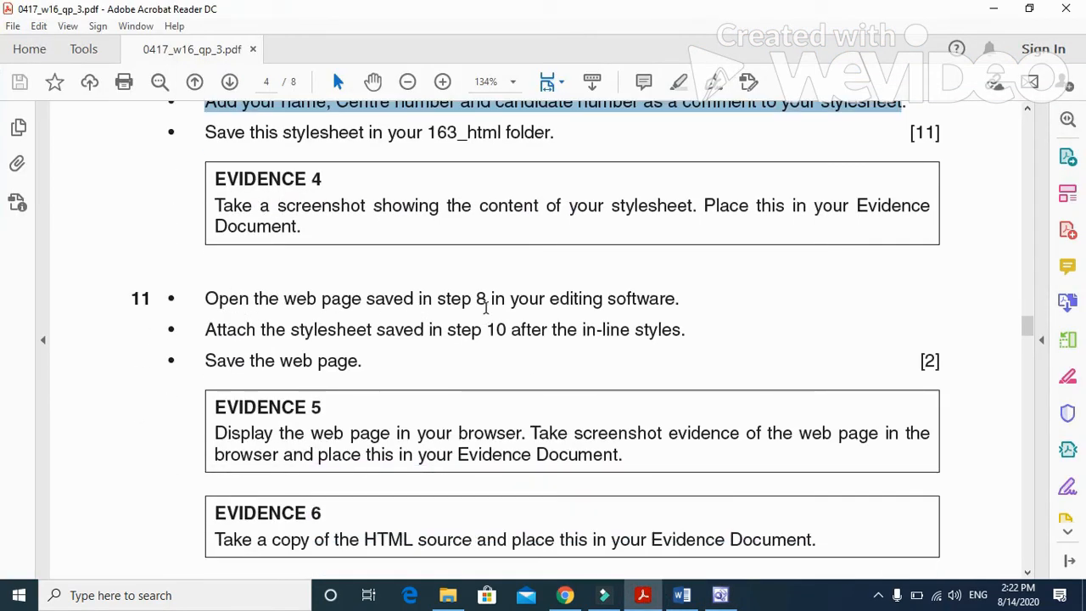
{"action": "scroll", "coordinate": [543, 327], "scroll_direction": "up", "scroll_amount": 5}
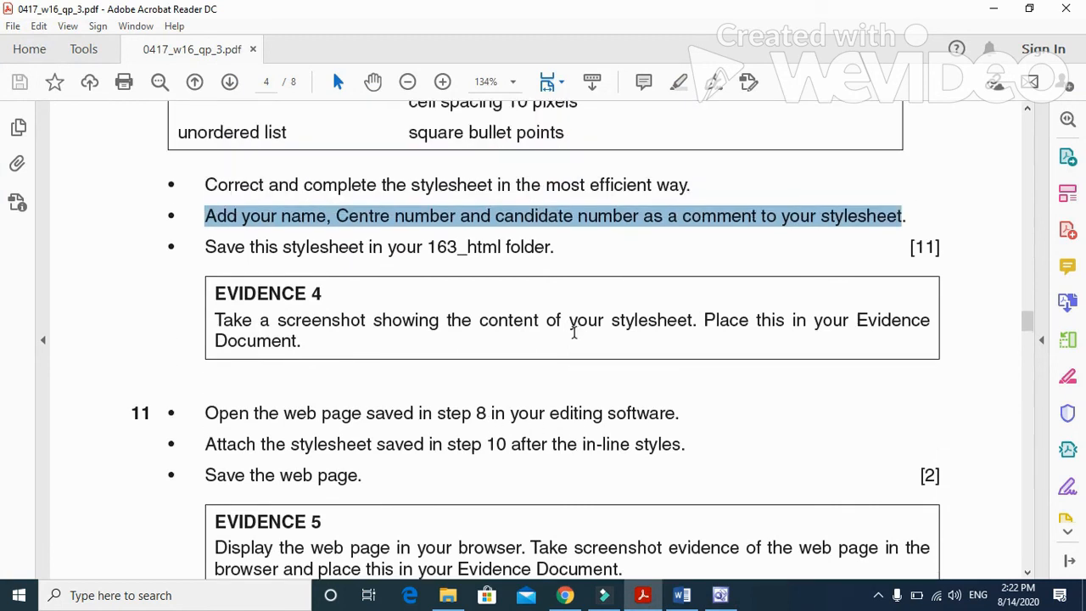
Step: Read the question 11 and Evidence 5 and 6 instructions, and view the code of nov163gtb.htm in FrontPage from its head section
{"action": "scroll", "coordinate": [565, 335], "scroll_direction": "down", "scroll_amount": 3}
{"action": "scroll", "coordinate": [565, 335], "scroll_direction": "down", "scroll_amount": 3}
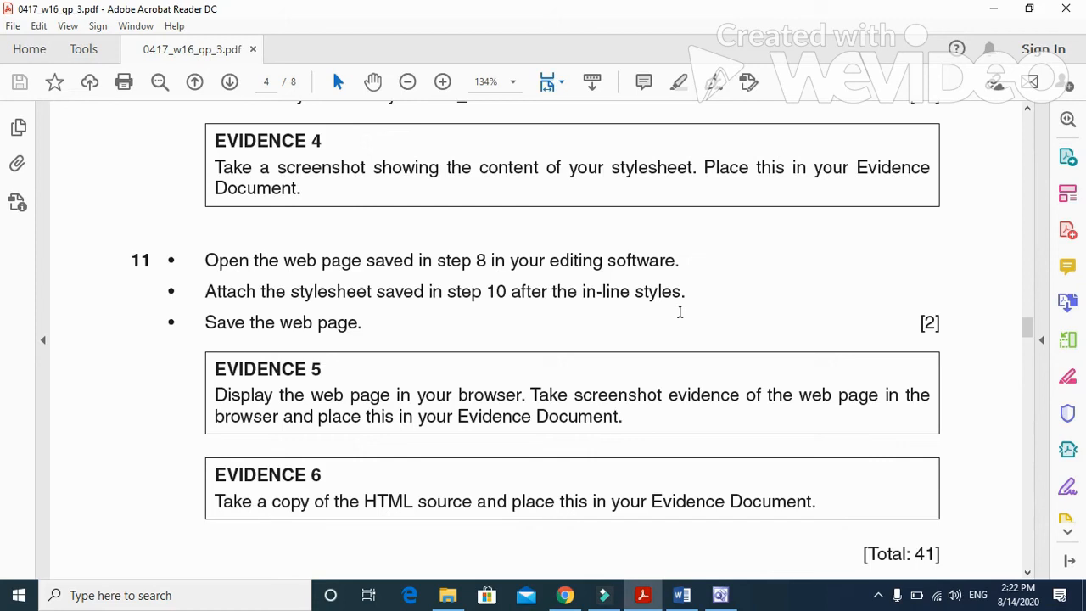
{"action": "left_click", "coordinate": [720, 595]}
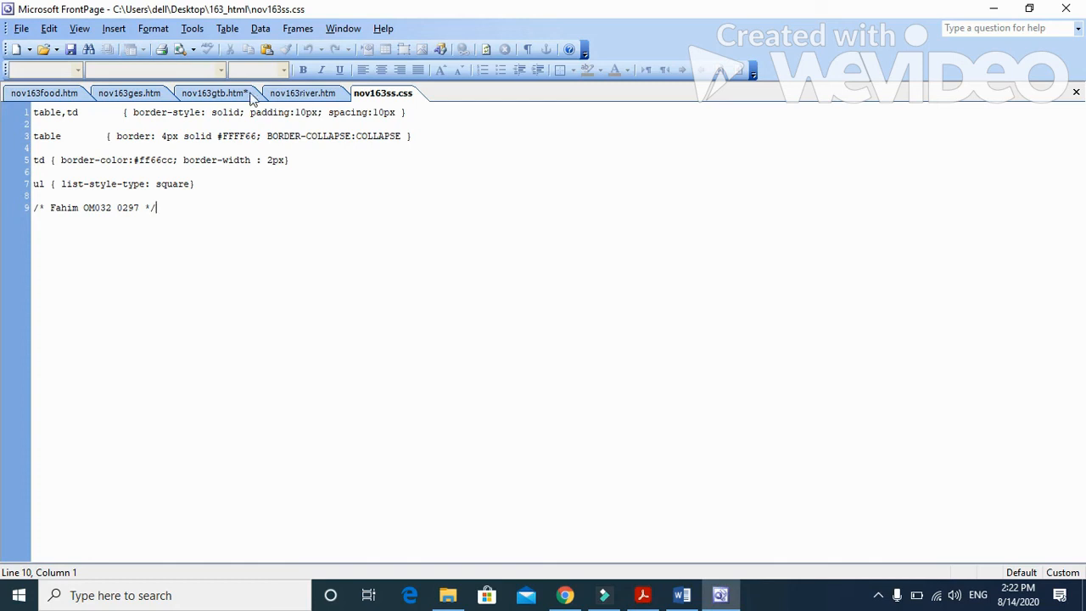
{"action": "left_click", "coordinate": [208, 95]}
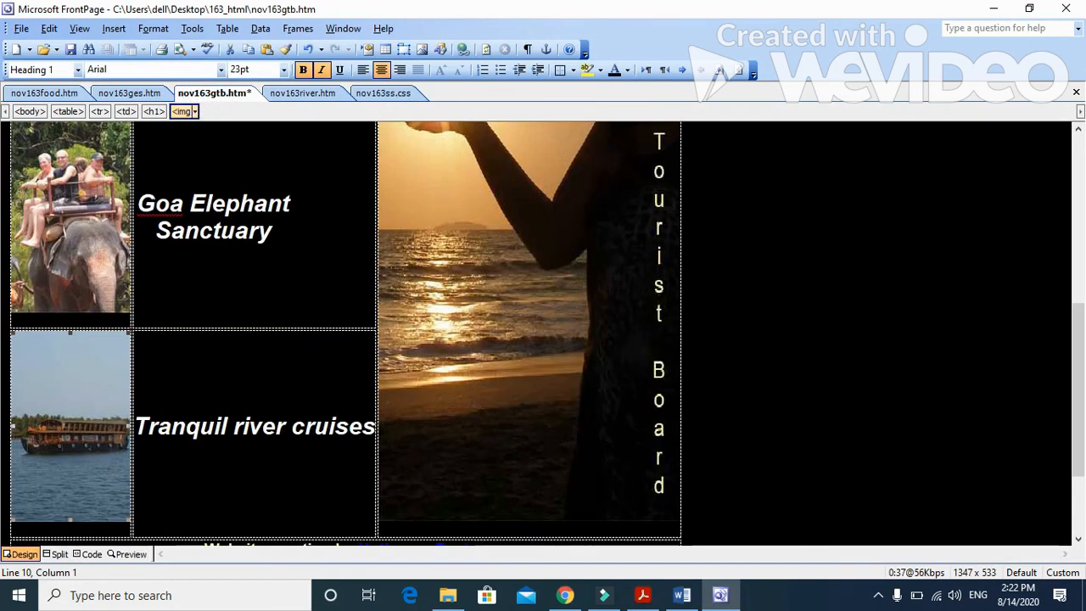
{"action": "left_click", "coordinate": [90, 554]}
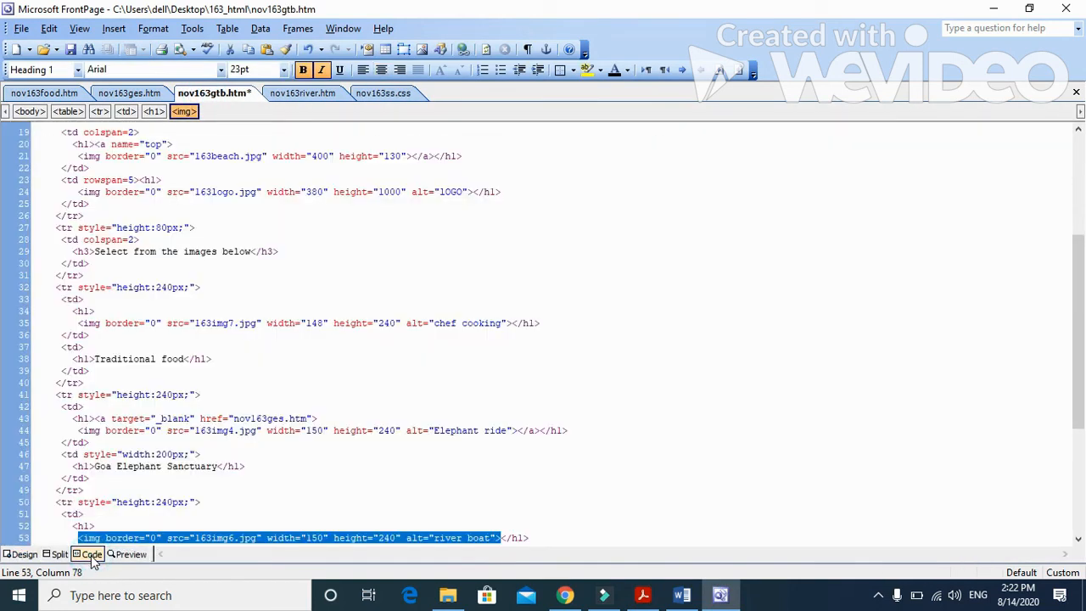
{"action": "scroll", "coordinate": [254, 465], "scroll_direction": "up", "scroll_amount": 6}
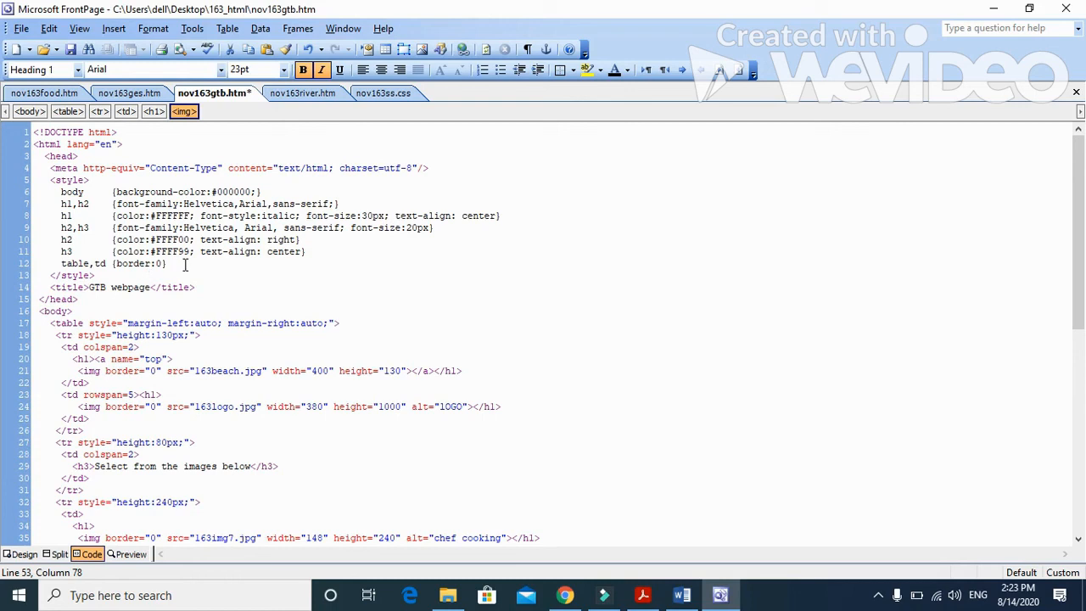
Step: Insert a blank line after the table,td rule in the in-line styles and recheck question 11 in the paper
{"action": "left_click", "coordinate": [185, 265]}
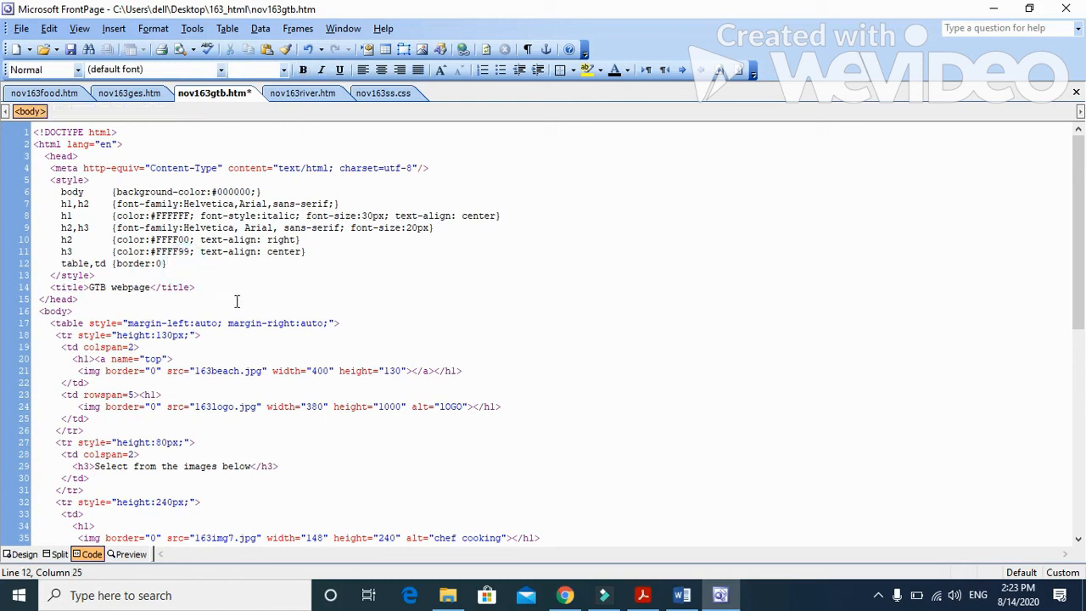
{"action": "key", "text": "Return"}
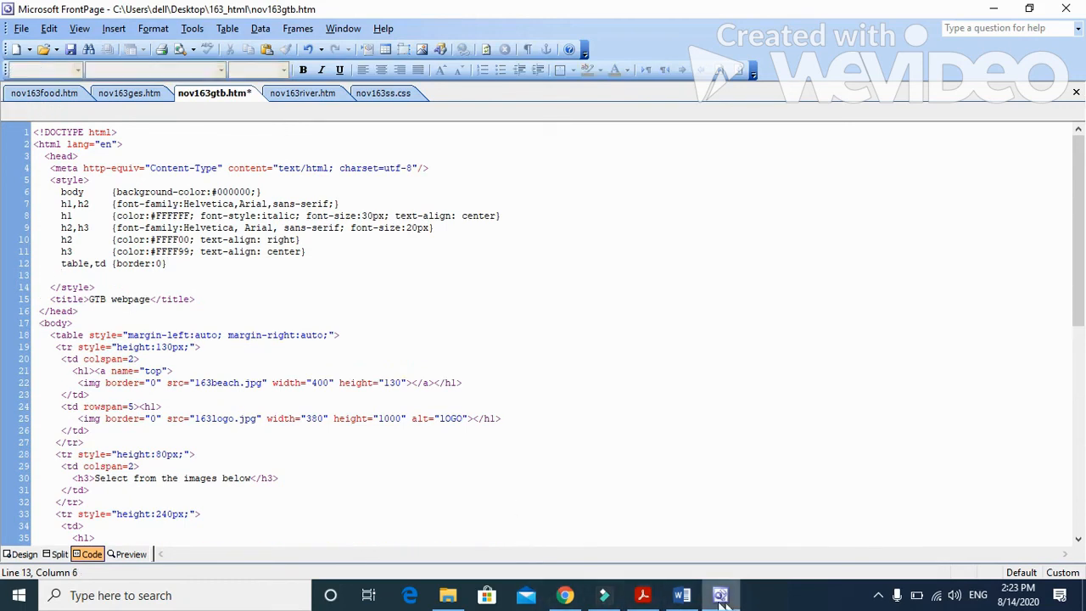
{"action": "left_click", "coordinate": [642, 595]}
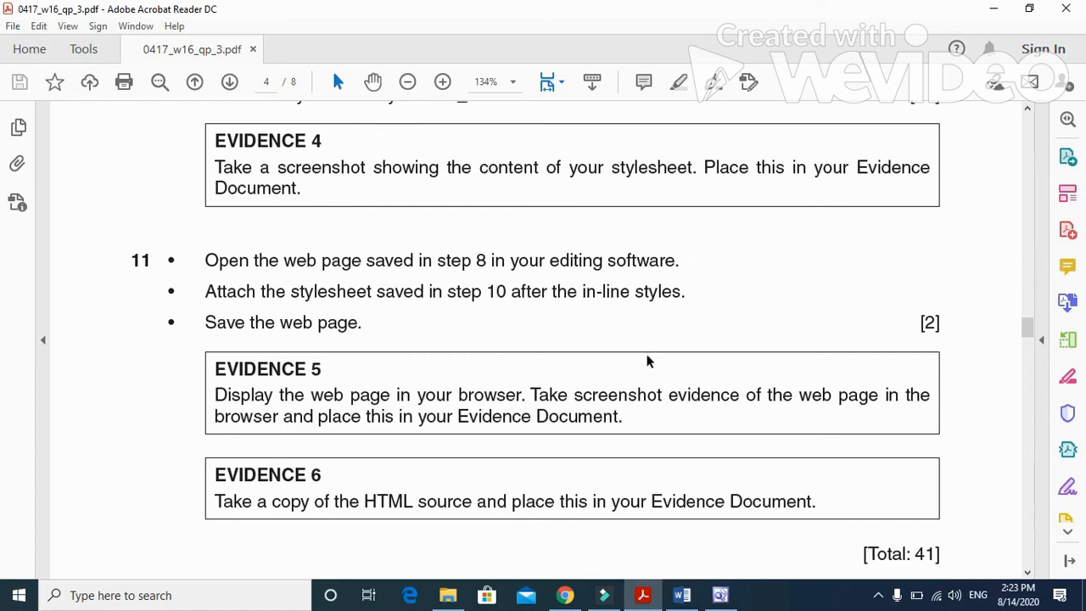
{"action": "left_click", "coordinate": [720, 594]}
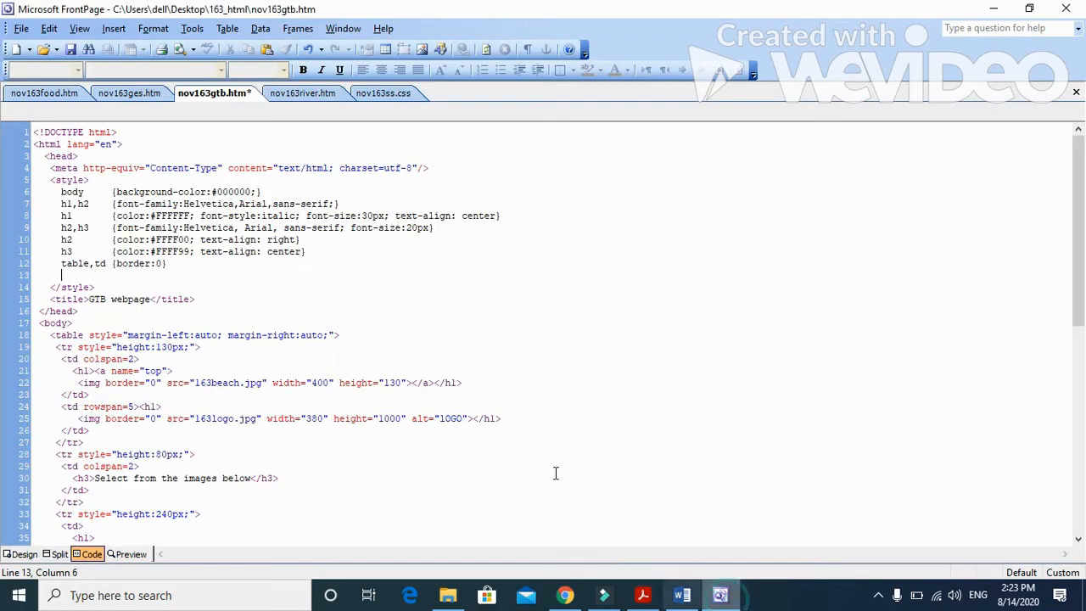
Step: Link the stylesheet nov163ss.css from the desktop folder 163_html to the web page nov163gtb.htm
{"action": "left_click", "coordinate": [22, 554]}
{"action": "left_click", "coordinate": [153, 28]}
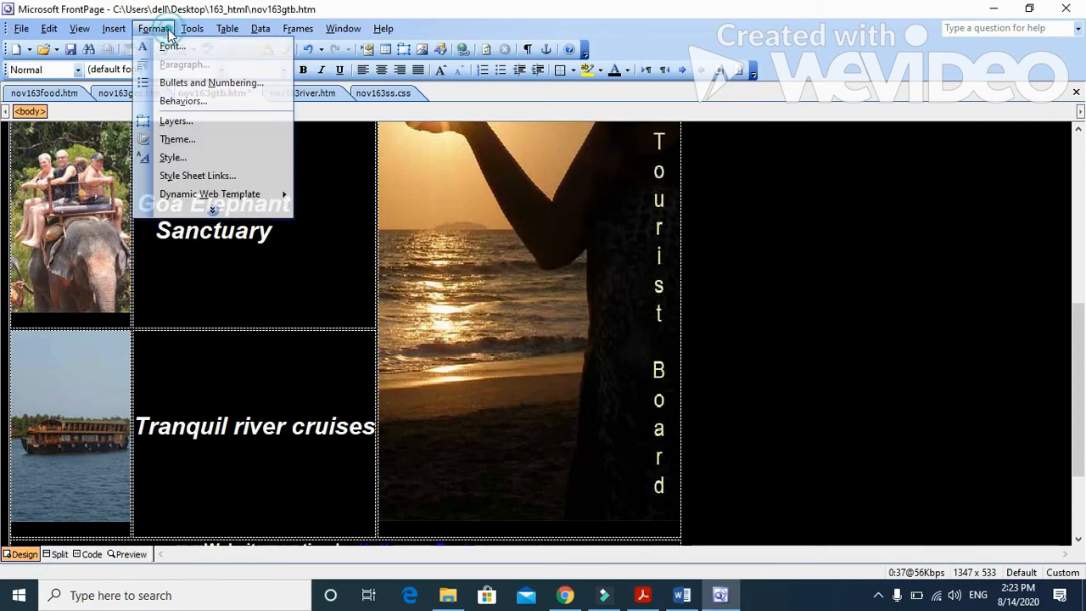
{"action": "left_click", "coordinate": [204, 177]}
{"action": "left_click", "coordinate": [635, 248]}
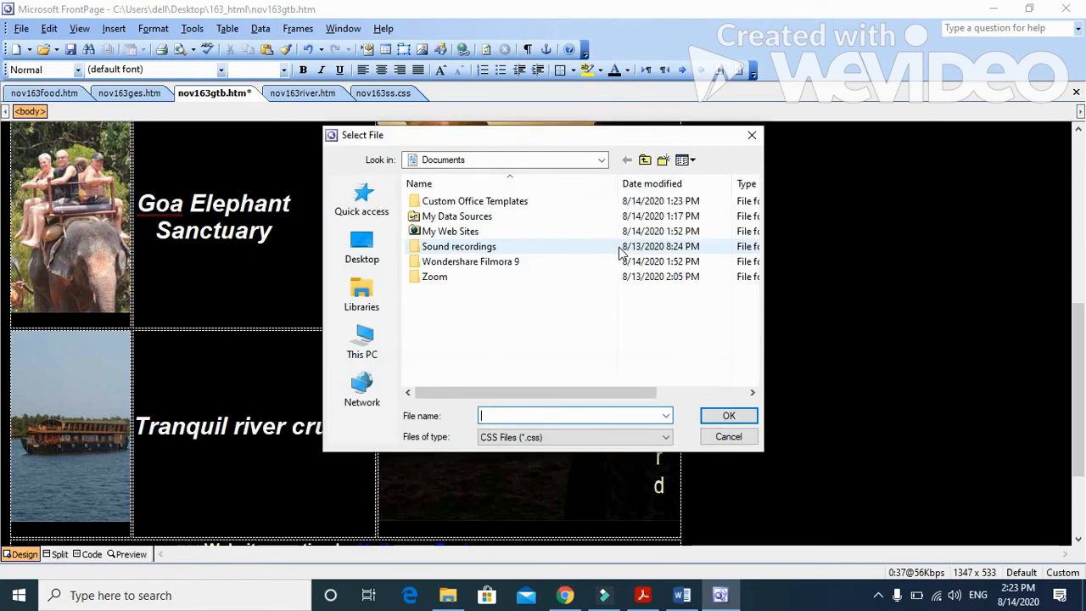
{"action": "left_click", "coordinate": [363, 246]}
{"action": "double_click", "coordinate": [604, 284]}
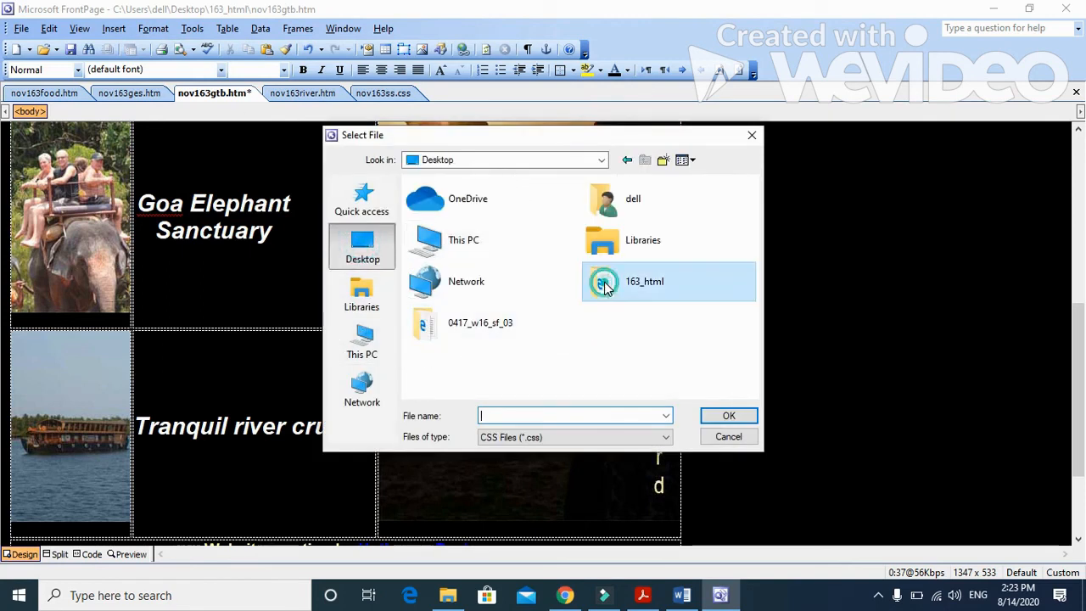
{"action": "left_click", "coordinate": [434, 239]}
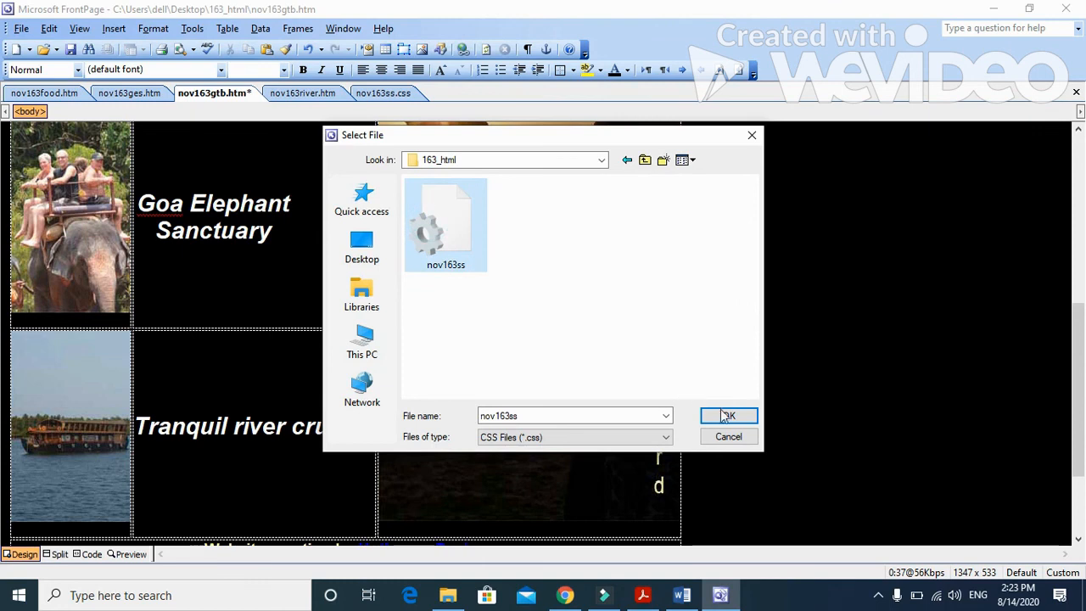
{"action": "left_click", "coordinate": [728, 415]}
{"action": "left_click", "coordinate": [592, 383]}
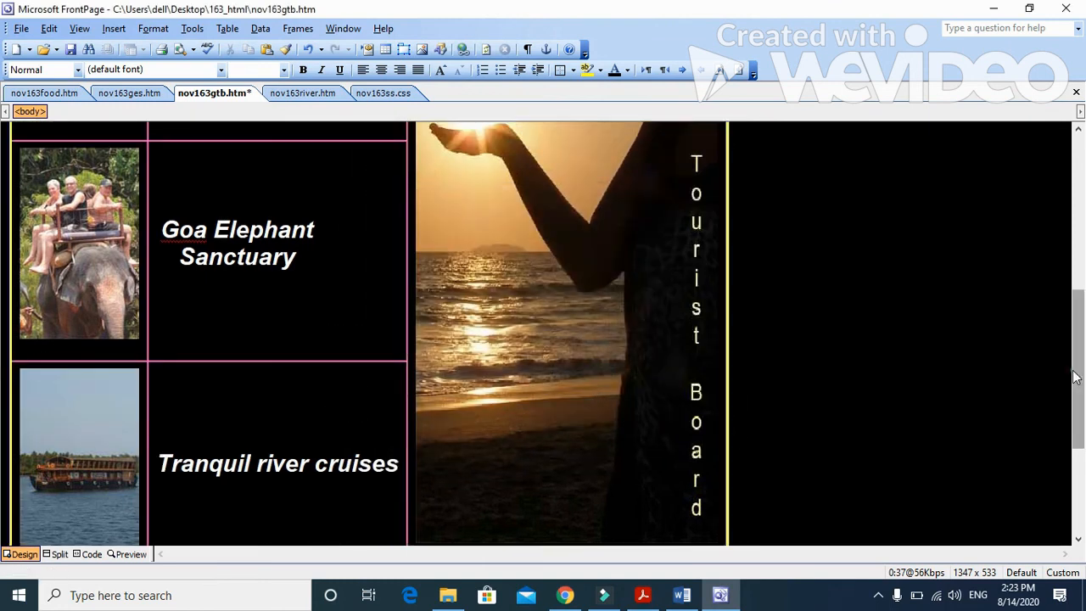
Step: Examine the upper part of the restyled page and read the Evidence 5 instruction in the exam paper
{"action": "scroll", "coordinate": [3, 386], "scroll_direction": "up", "scroll_amount": 5}
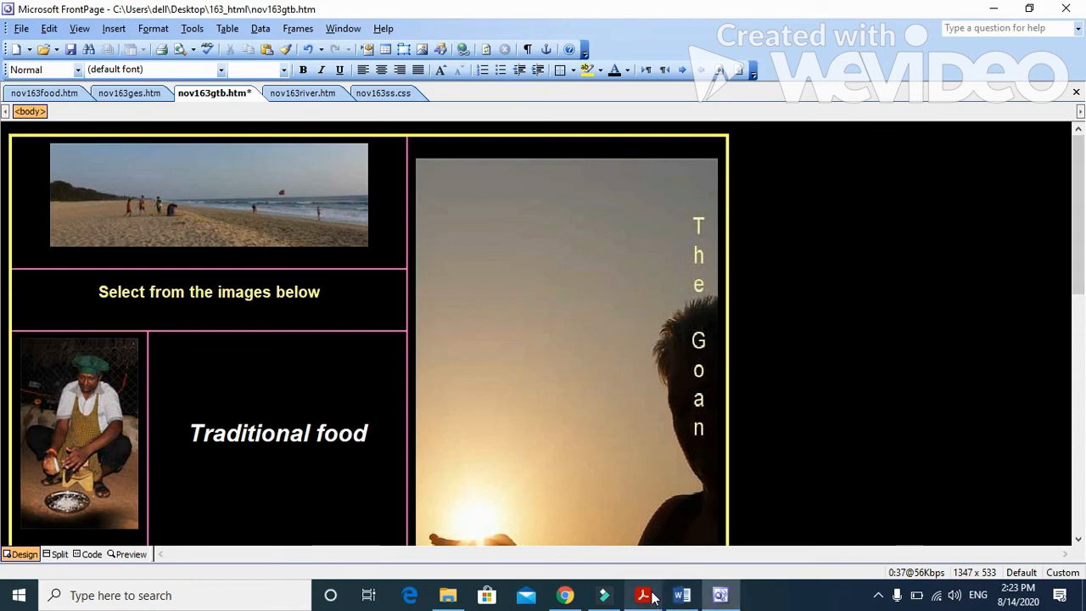
{"action": "left_click", "coordinate": [642, 595]}
{"action": "scroll", "coordinate": [334, 402], "scroll_direction": "down", "scroll_amount": 1}
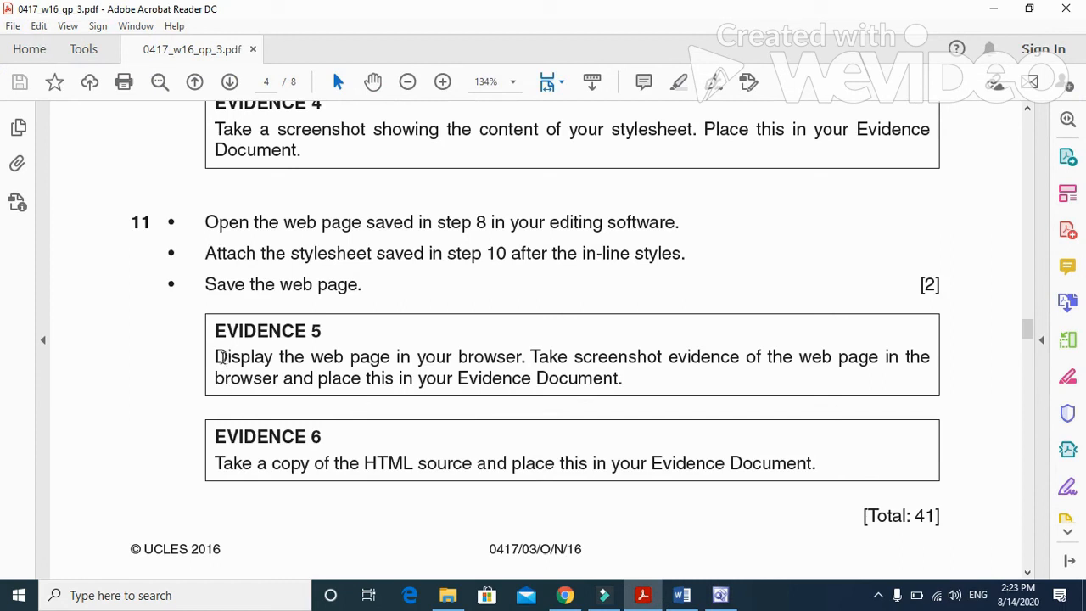
{"action": "left_click_drag", "start_coordinate": [218, 358], "coordinate": [932, 363]}
Step: Preview nov163gtb.htm from FrontPage in Microsoft Internet Explorer 9.11, saving the page changes
{"action": "left_click", "coordinate": [732, 597]}
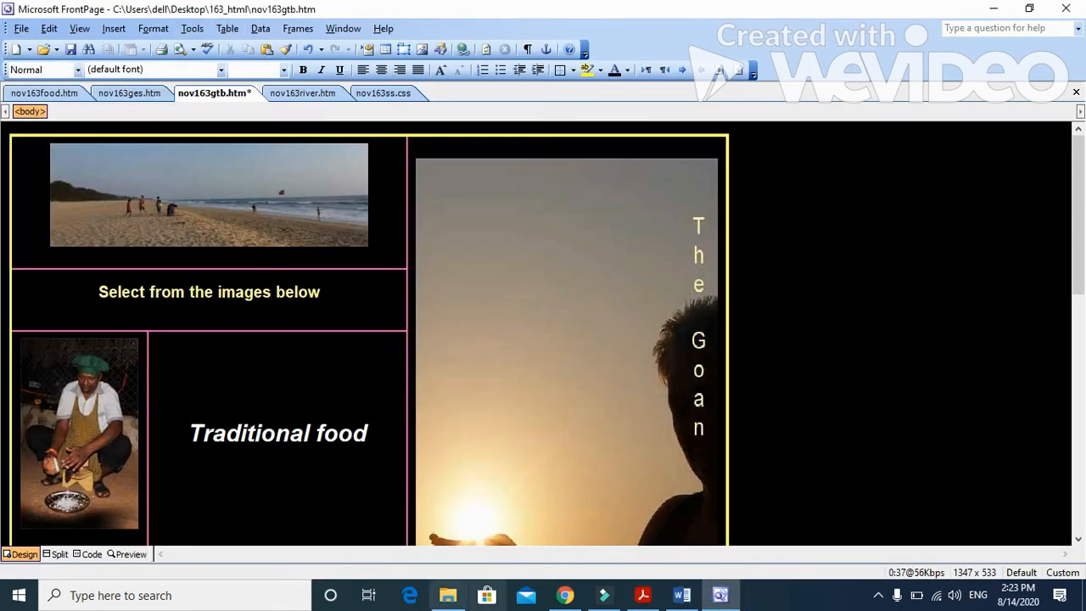
{"action": "left_click", "coordinate": [565, 595]}
{"action": "left_click", "coordinate": [565, 594]}
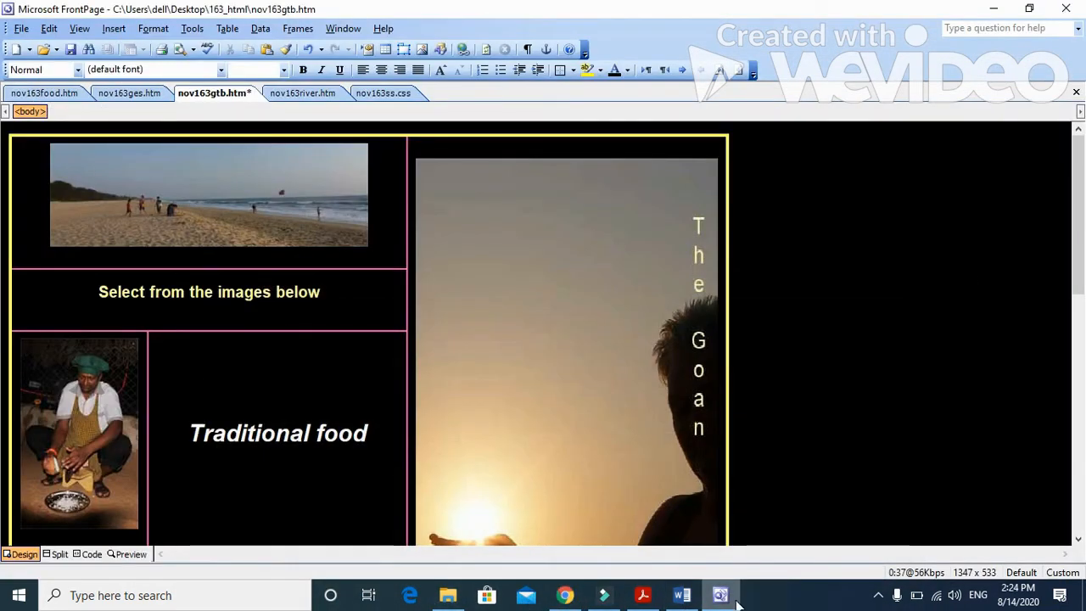
{"action": "left_click", "coordinate": [21, 28]}
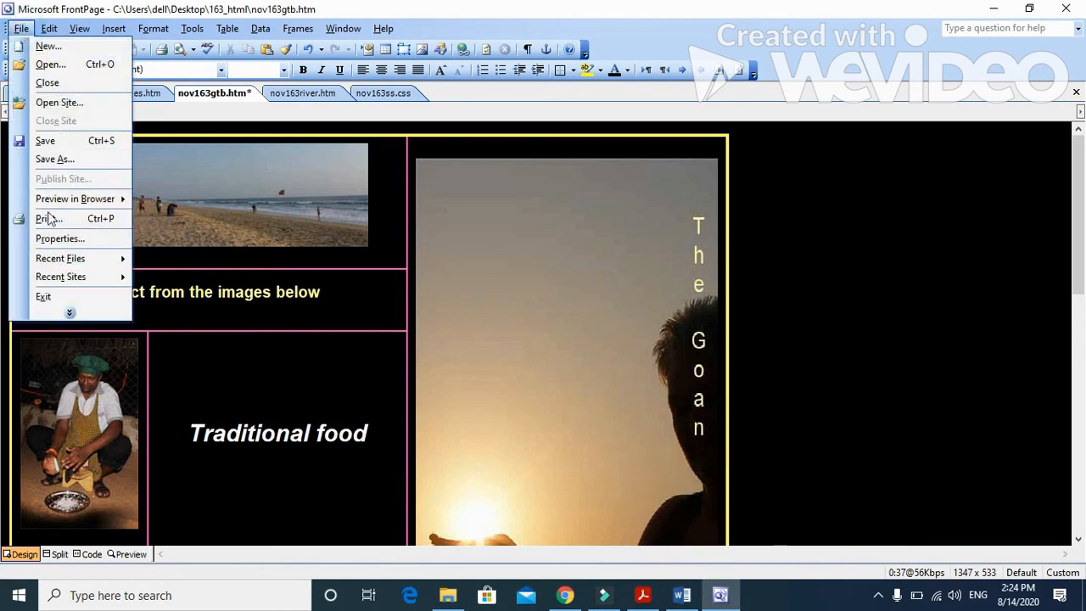
{"action": "mouse_move", "coordinate": [85, 201]}
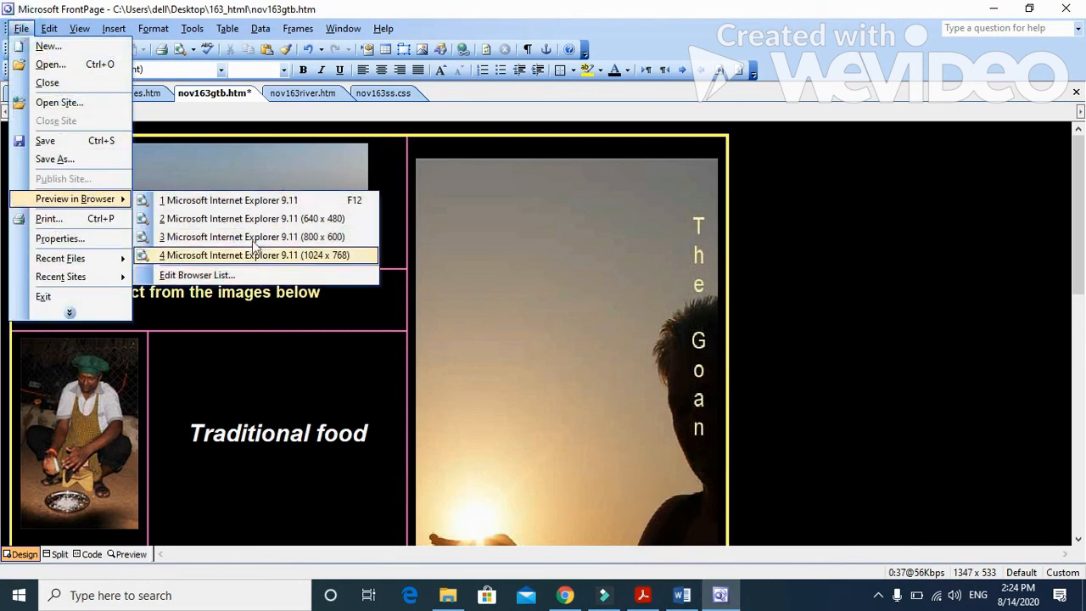
{"action": "left_click", "coordinate": [242, 204]}
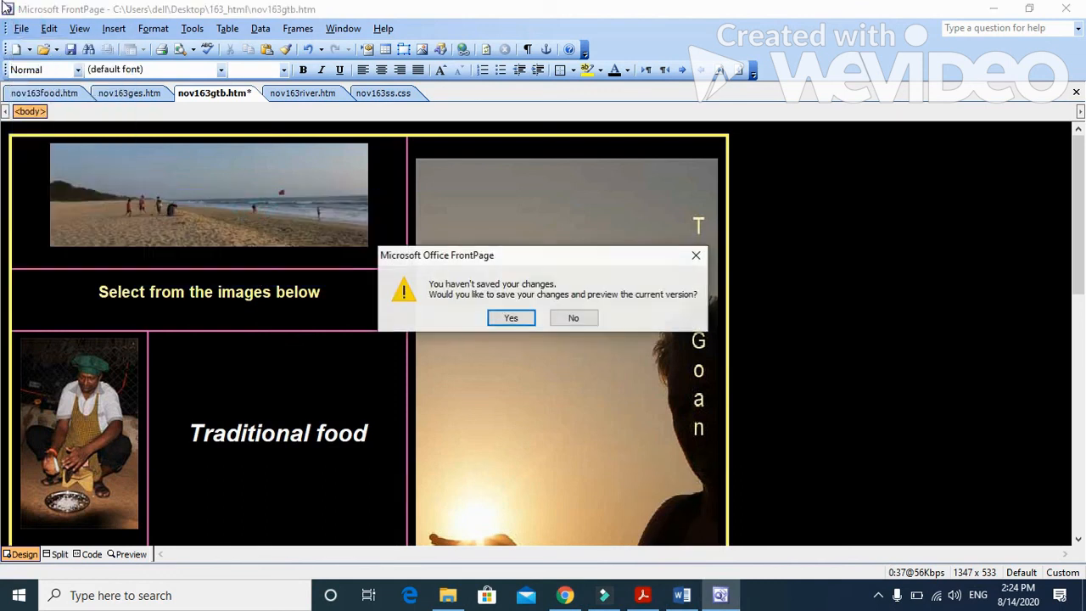
{"action": "left_click", "coordinate": [512, 319]}
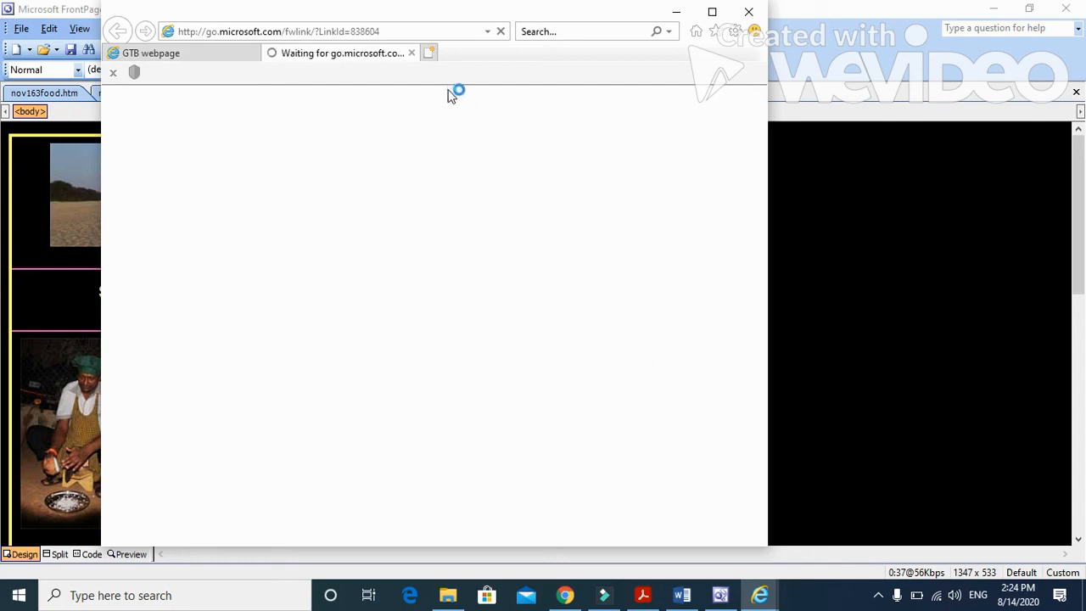
Step: Close the extra browser tab and look through the GTB webpage from start to end
{"action": "left_click", "coordinate": [412, 53]}
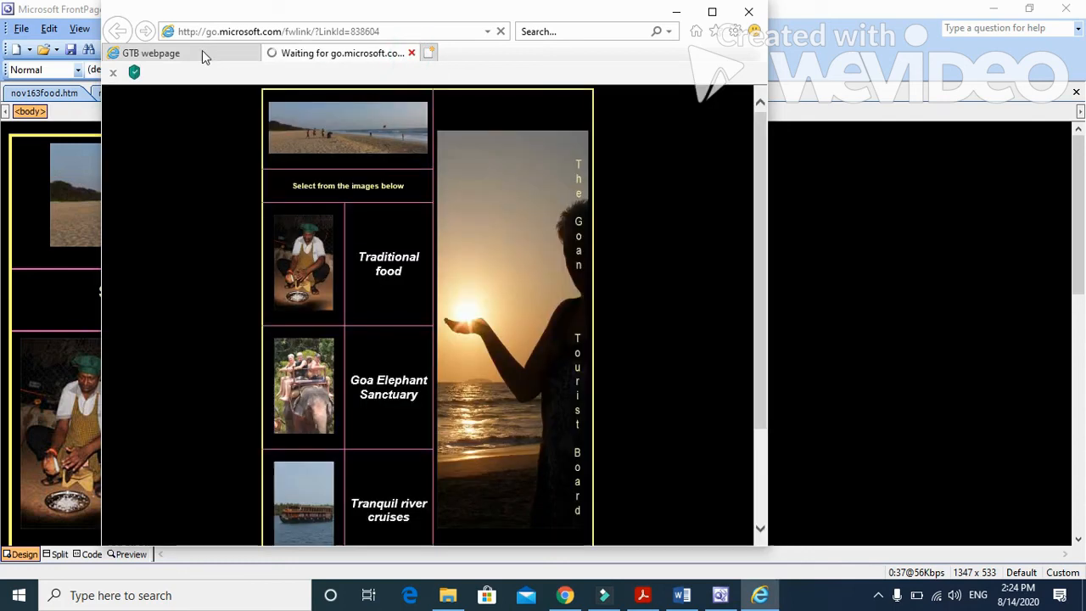
{"action": "scroll", "coordinate": [718, 269], "scroll_direction": "down", "scroll_amount": 2}
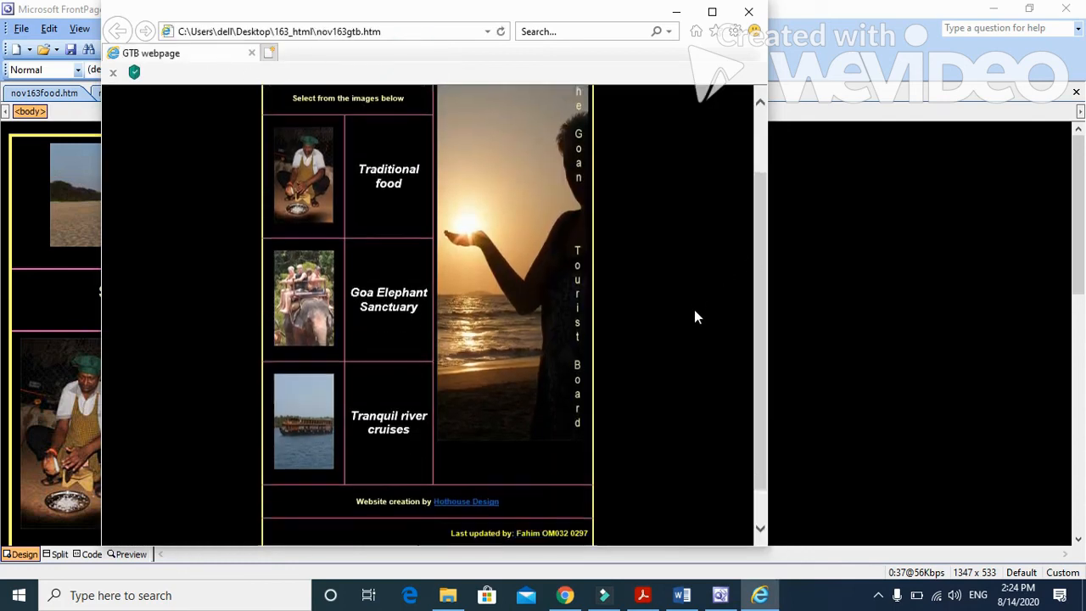
{"action": "scroll", "coordinate": [694, 314], "scroll_direction": "down", "scroll_amount": 1}
{"action": "scroll", "coordinate": [687, 263], "scroll_direction": "up", "scroll_amount": 3}
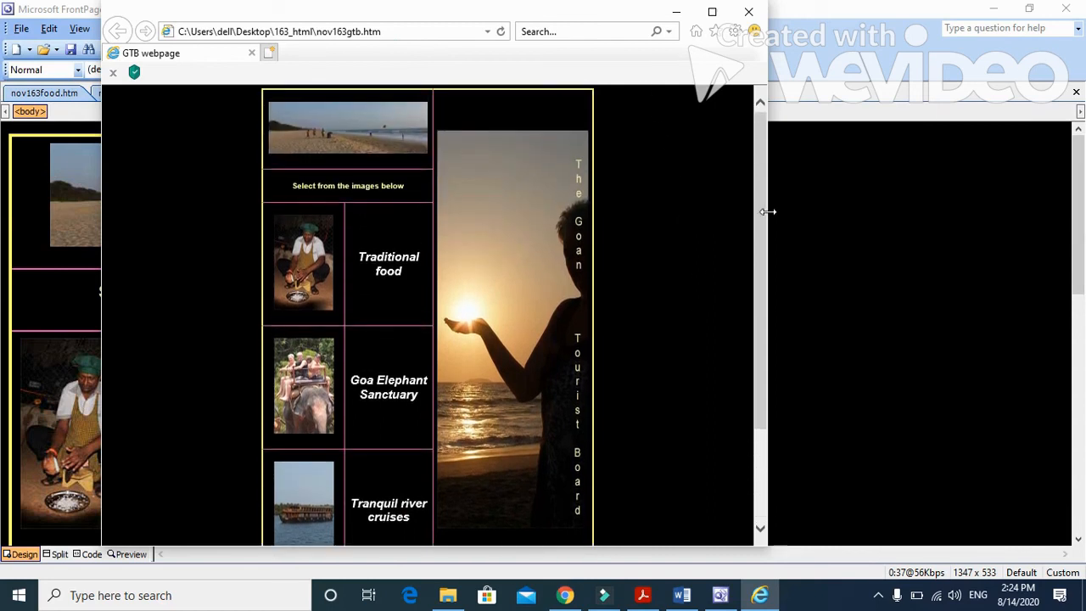
Step: Reduce the browser zoom below 50% so the whole GTB webpage fits in the window
{"action": "left_click", "coordinate": [734, 32]}
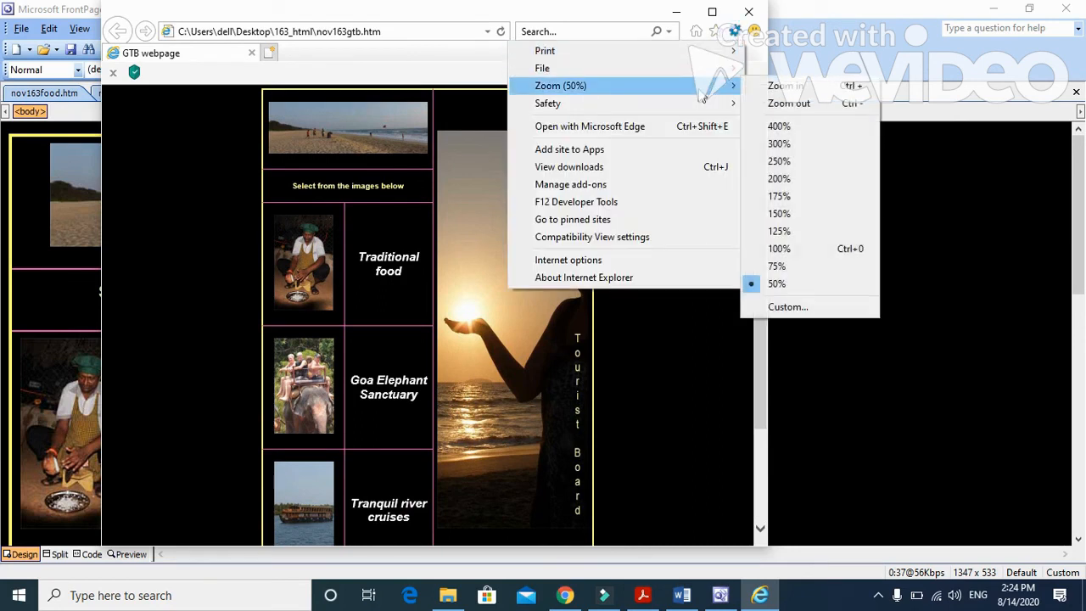
{"action": "left_click", "coordinate": [660, 352]}
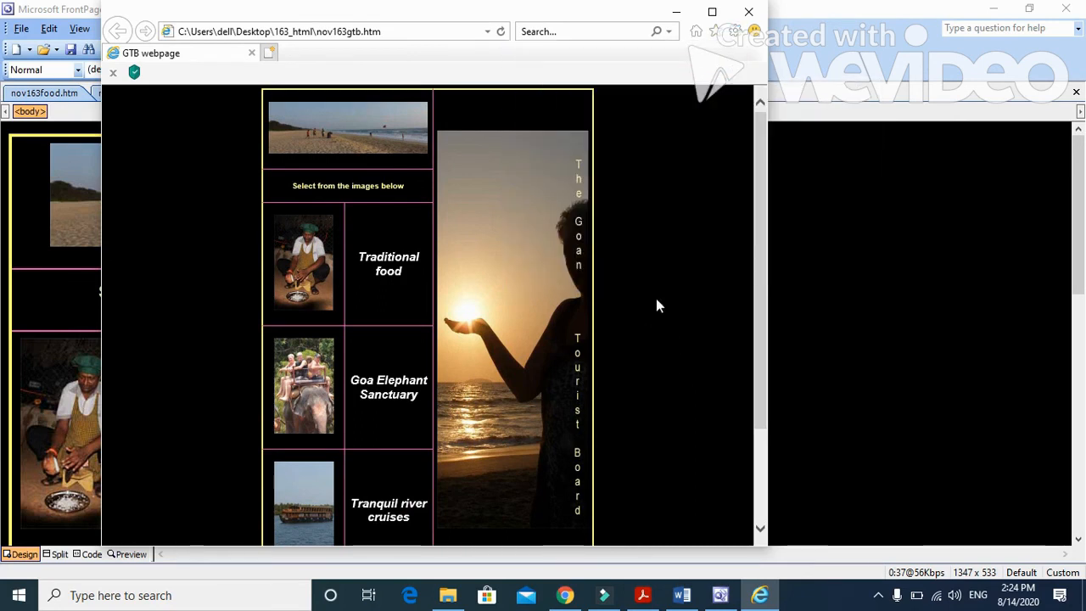
{"action": "key", "text": "ctrl+minus"}
{"action": "key", "text": "ctrl+minus"}
{"action": "key", "text": "ctrl+minus"}
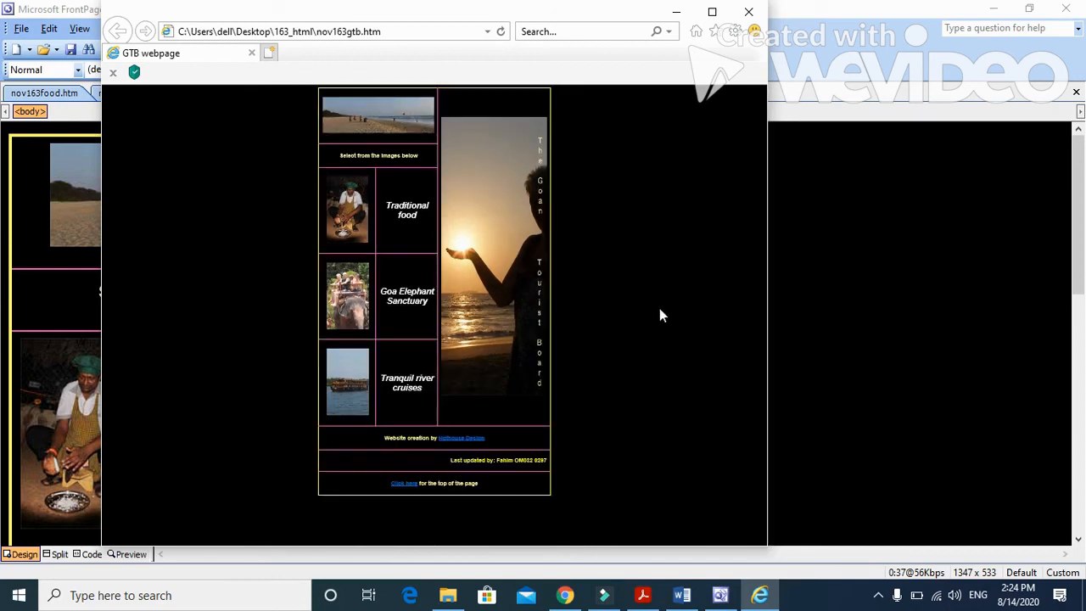
Step: Switch to the Word evidence document and replace the Evidence 4 placeholder under Question 10 with the browser screenshot
{"action": "left_click", "coordinate": [685, 582]}
{"action": "left_click", "coordinate": [683, 595]}
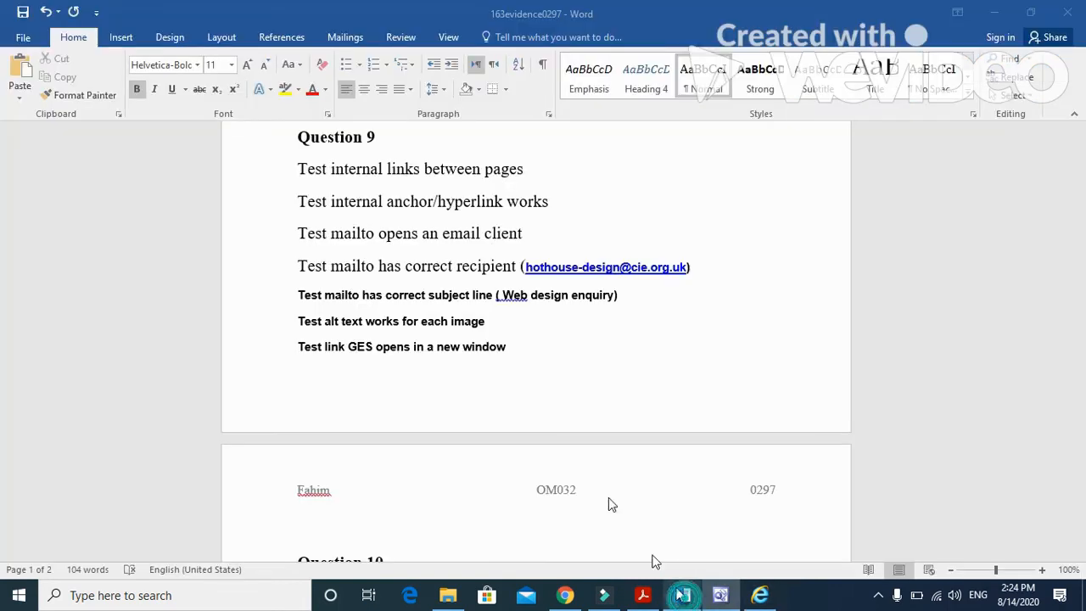
{"action": "scroll", "coordinate": [483, 356], "scroll_direction": "down", "scroll_amount": 2}
{"action": "scroll", "coordinate": [484, 354], "scroll_direction": "down", "scroll_amount": 4}
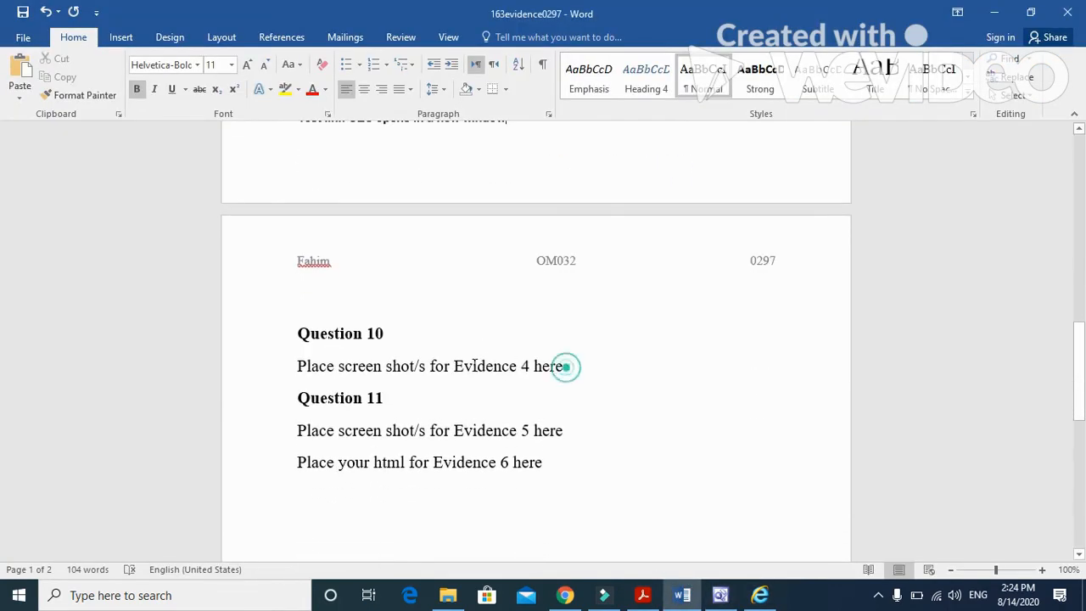
{"action": "left_click_drag", "start_coordinate": [563, 365], "coordinate": [298, 367]}
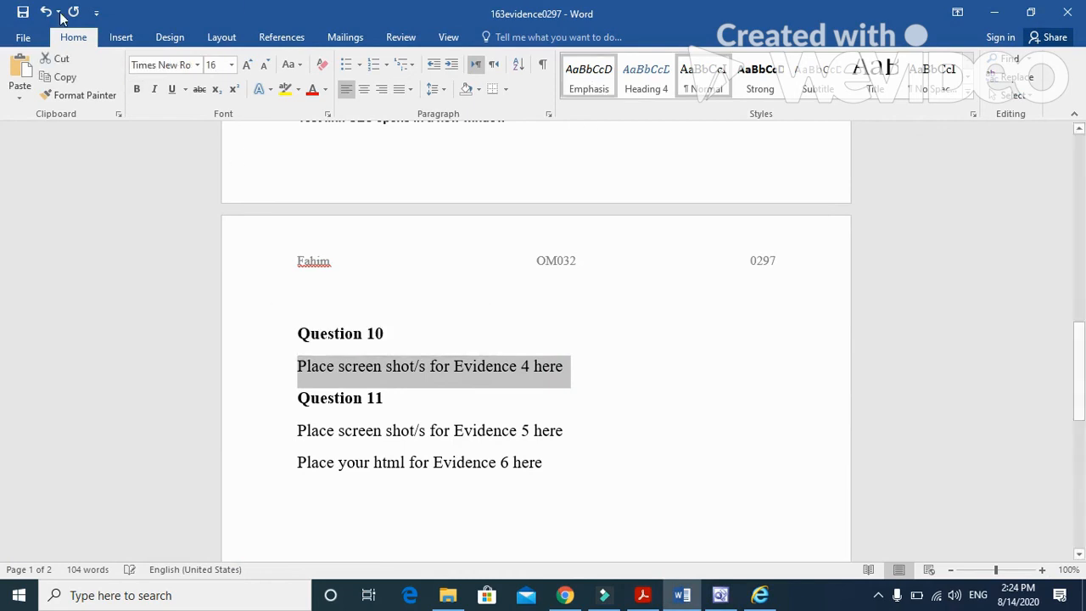
{"action": "left_click", "coordinate": [19, 67]}
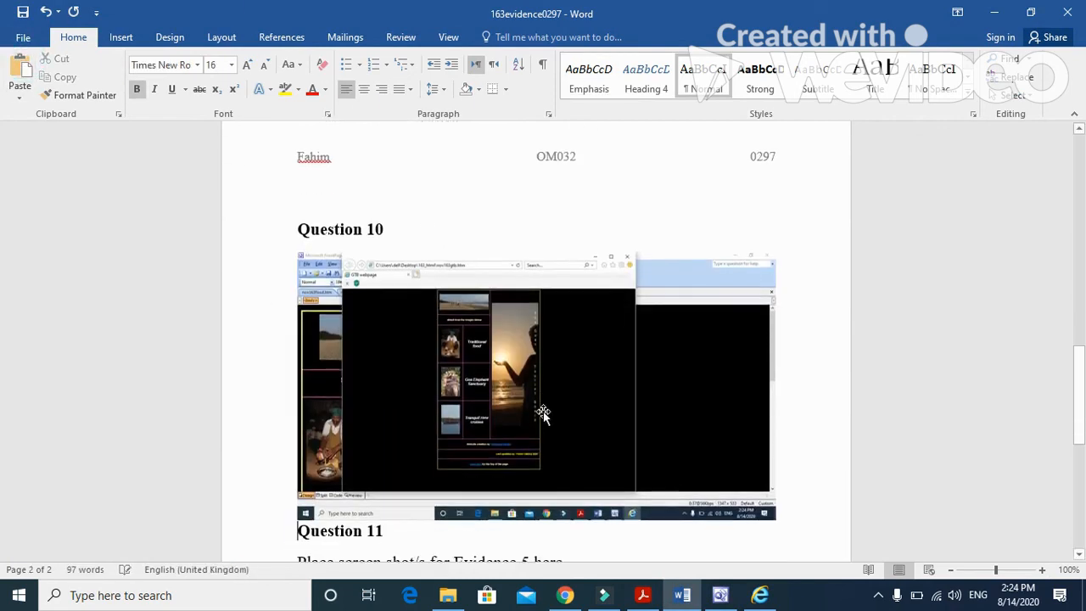
Step: Crop the pasted screenshot under Question 10 down to the web page area of the browser window
{"action": "left_click", "coordinate": [541, 409]}
{"action": "left_click", "coordinate": [507, 37]}
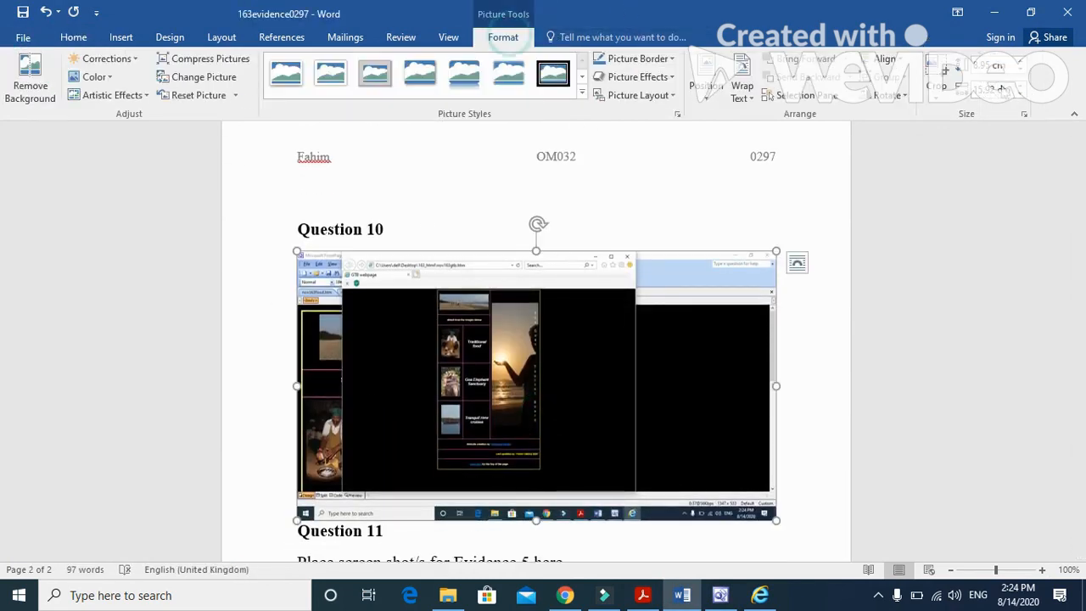
{"action": "left_click", "coordinate": [938, 76]}
{"action": "left_click_drag", "start_coordinate": [768, 514], "coordinate": [545, 471]}
{"action": "left_click_drag", "start_coordinate": [299, 254], "coordinate": [336, 252]}
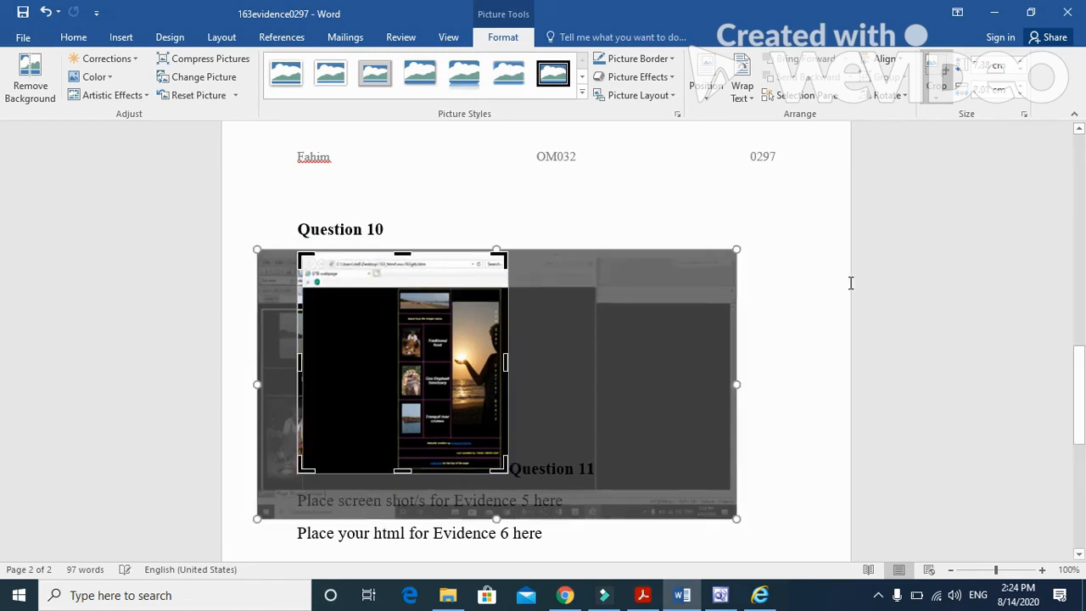
{"action": "left_click", "coordinate": [795, 309]}
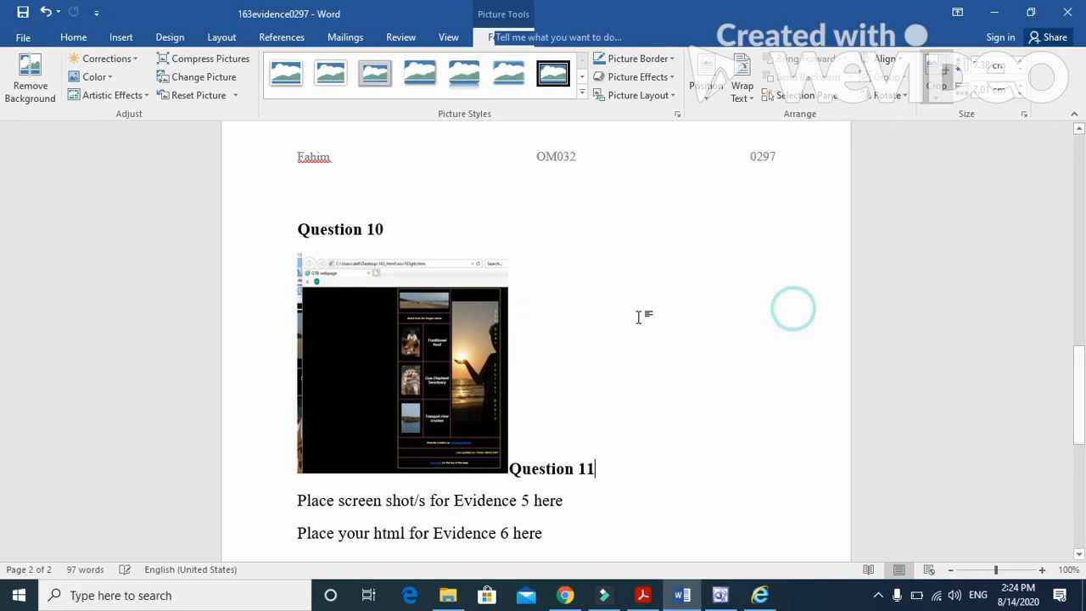
Step: Enlarge the cropped screenshot under Question 10 proportionally and move the Question 11 heading onto its own line below it
{"action": "left_click", "coordinate": [485, 316]}
{"action": "left_click_drag", "start_coordinate": [508, 473], "coordinate": [684, 492]}
{"action": "scroll", "coordinate": [690, 472], "scroll_direction": "down", "scroll_amount": 2}
{"action": "scroll", "coordinate": [691, 472], "scroll_direction": "down", "scroll_amount": 1}
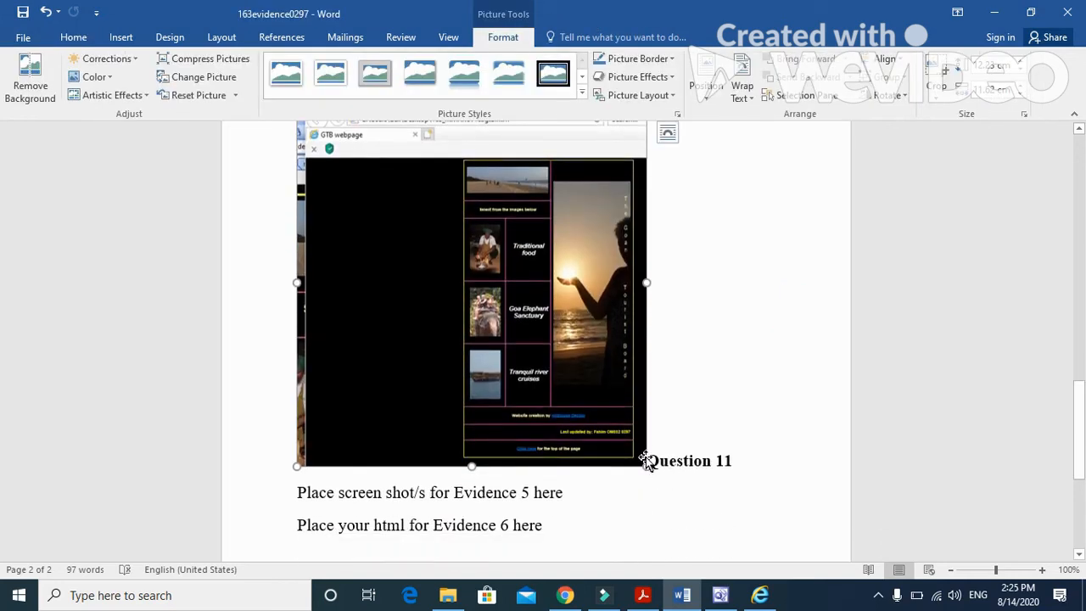
{"action": "left_click", "coordinate": [650, 465]}
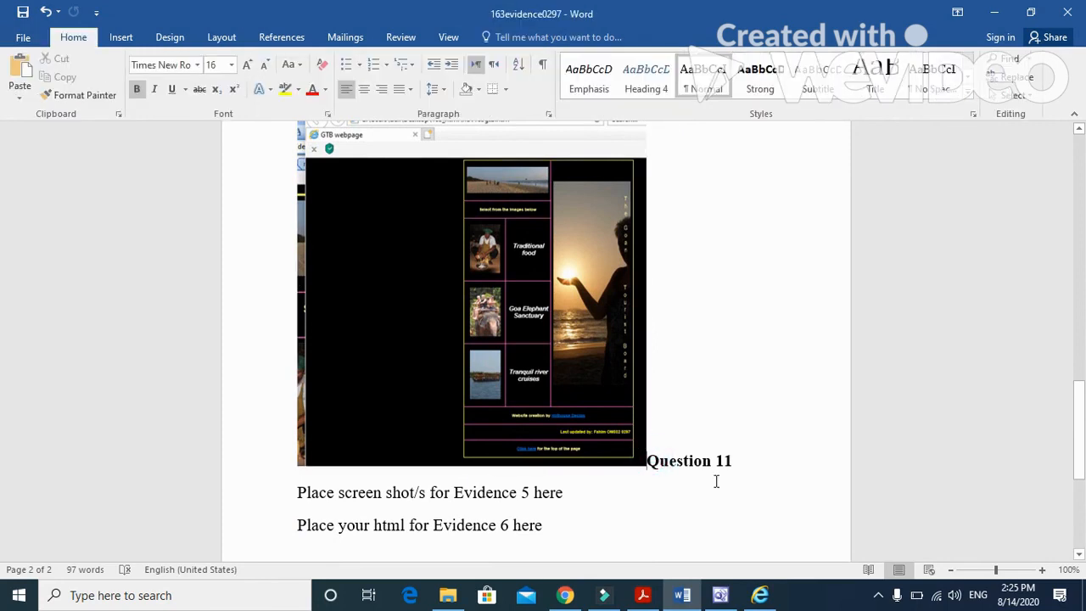
{"action": "key", "text": "Return"}
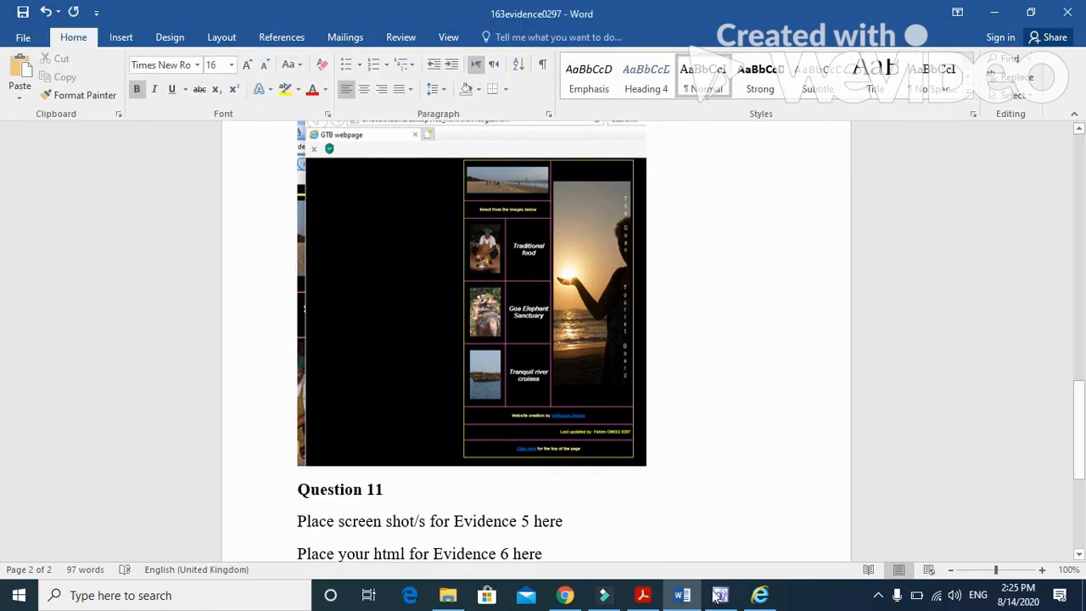
Step: Check the Evidence 6 instruction in the exam paper, and copy the entire HTML source of nov163gtb.htm in FrontPage
{"action": "left_click", "coordinate": [643, 594]}
{"action": "scroll", "coordinate": [586, 492], "scroll_direction": "down", "scroll_amount": 2}
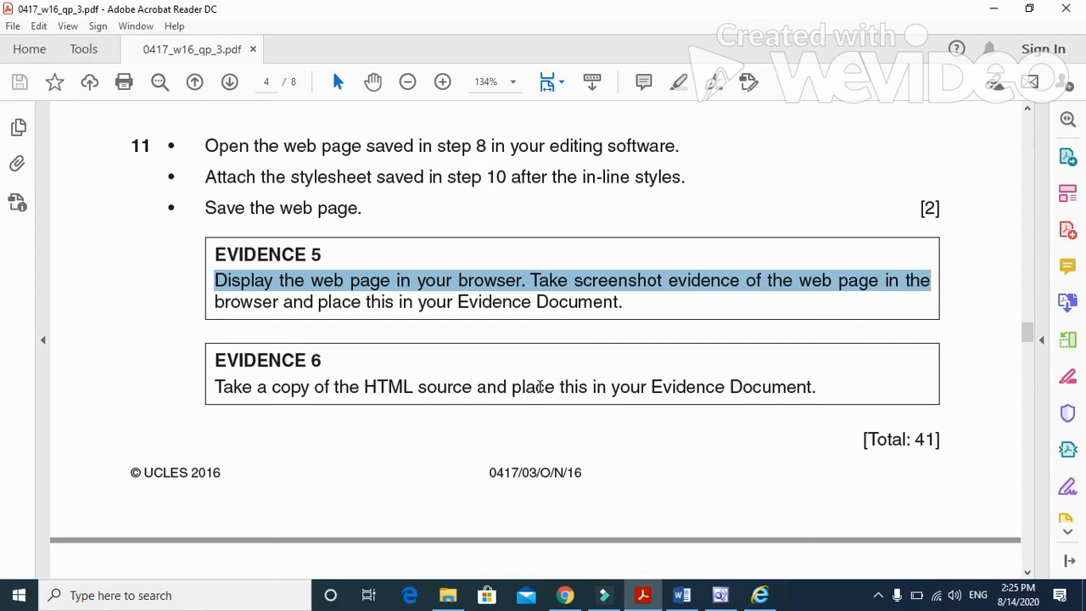
{"action": "left_click", "coordinate": [723, 596]}
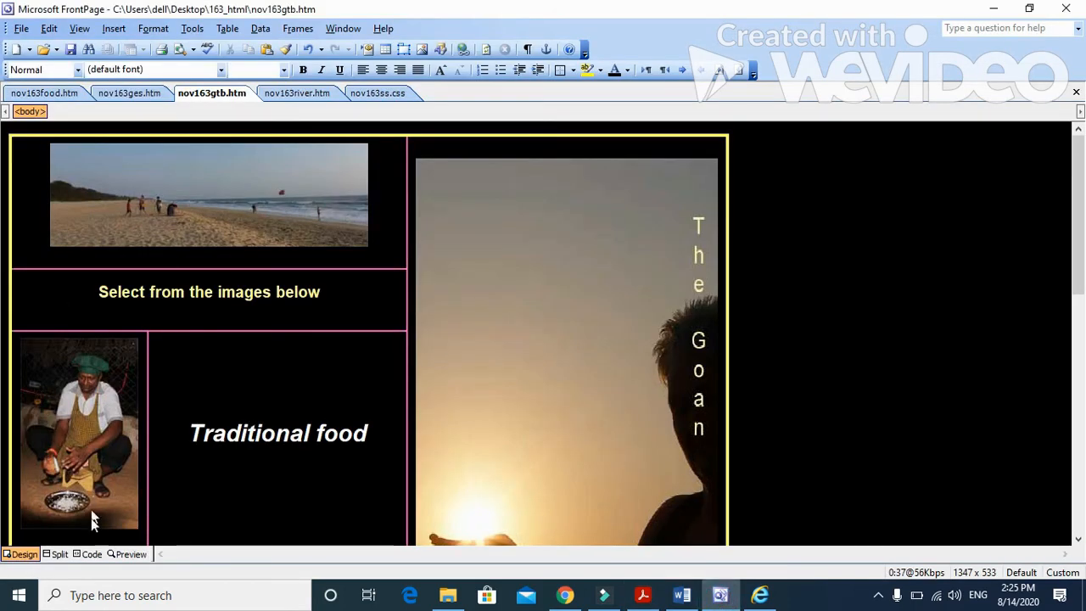
{"action": "left_click", "coordinate": [90, 554]}
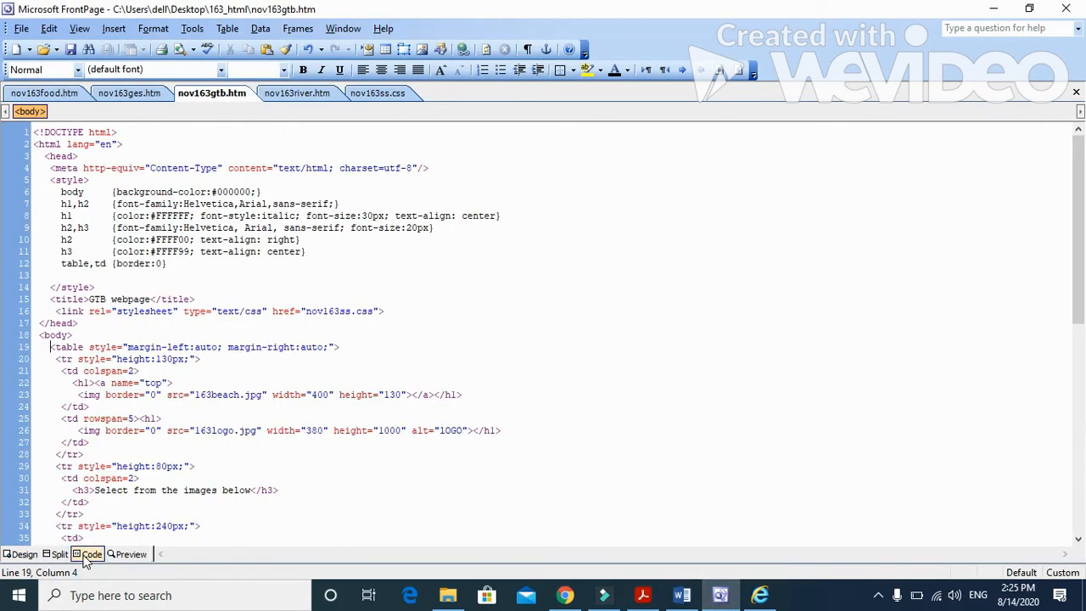
{"action": "key", "text": "ctrl+a"}
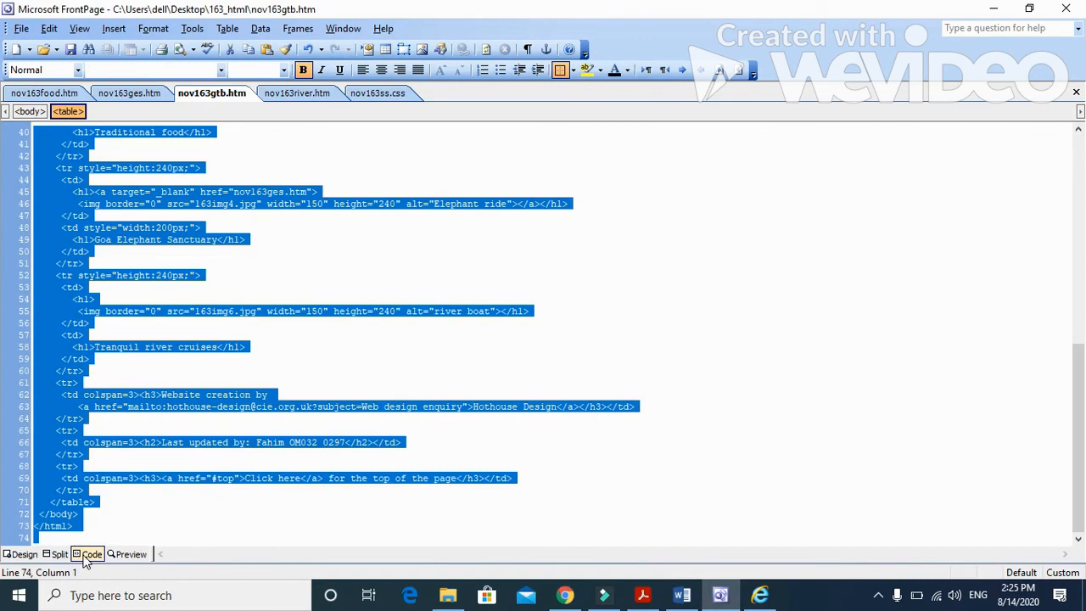
Step: Switch to the Word evidence document and paste the HTML source over the Evidence 5 placeholder line under Question 11
{"action": "left_click", "coordinate": [683, 594]}
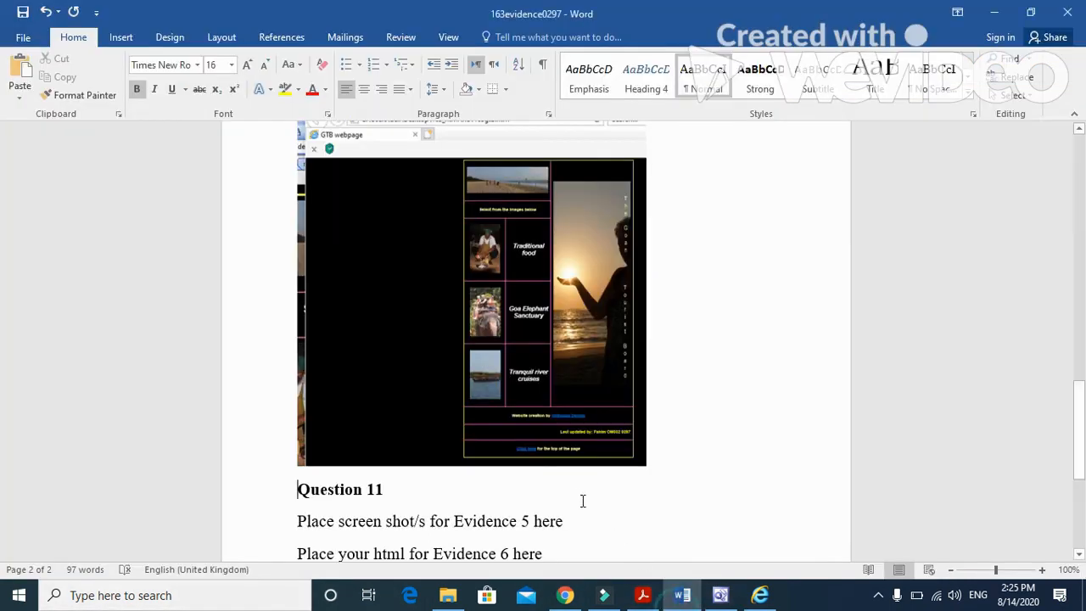
{"action": "scroll", "coordinate": [583, 500], "scroll_direction": "down", "scroll_amount": 3}
{"action": "left_click", "coordinate": [546, 442]}
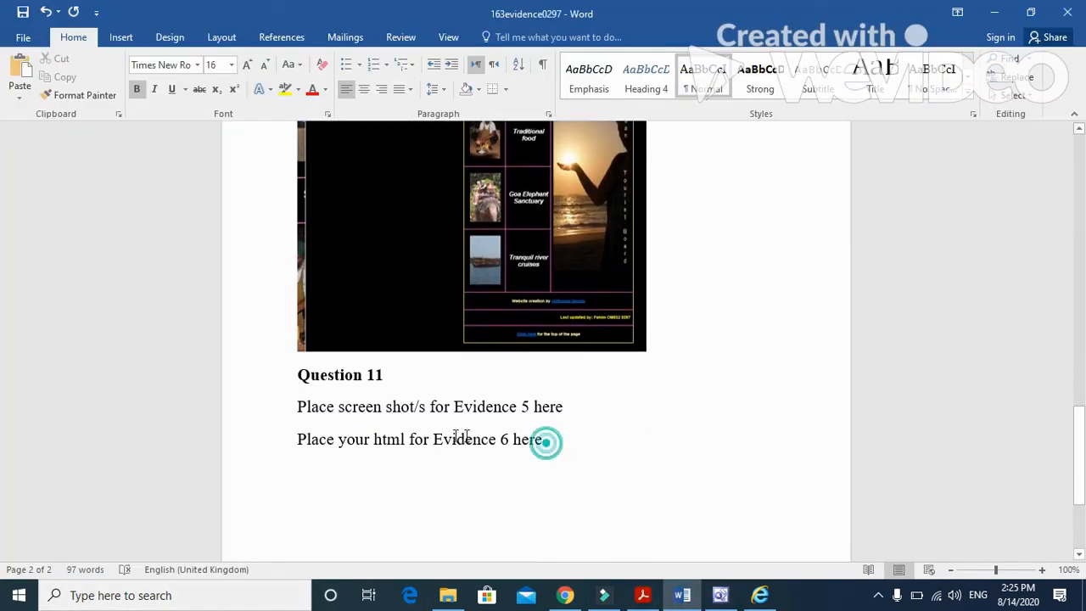
{"action": "left_click_drag", "start_coordinate": [545, 441], "coordinate": [297, 406]}
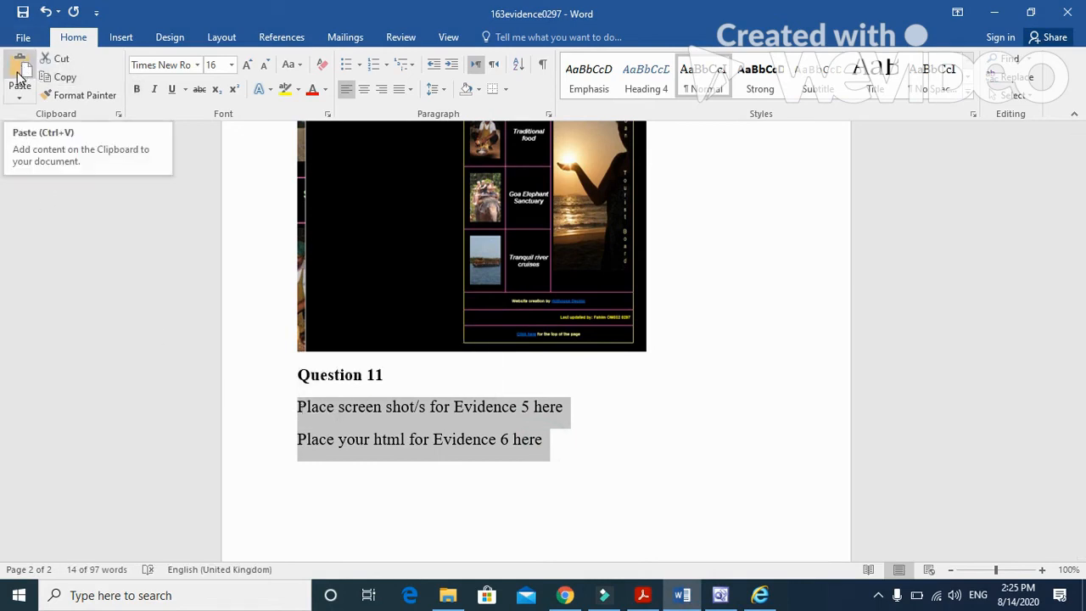
{"action": "left_click", "coordinate": [497, 424]}
{"action": "left_click_drag", "start_coordinate": [579, 405], "coordinate": [304, 410]}
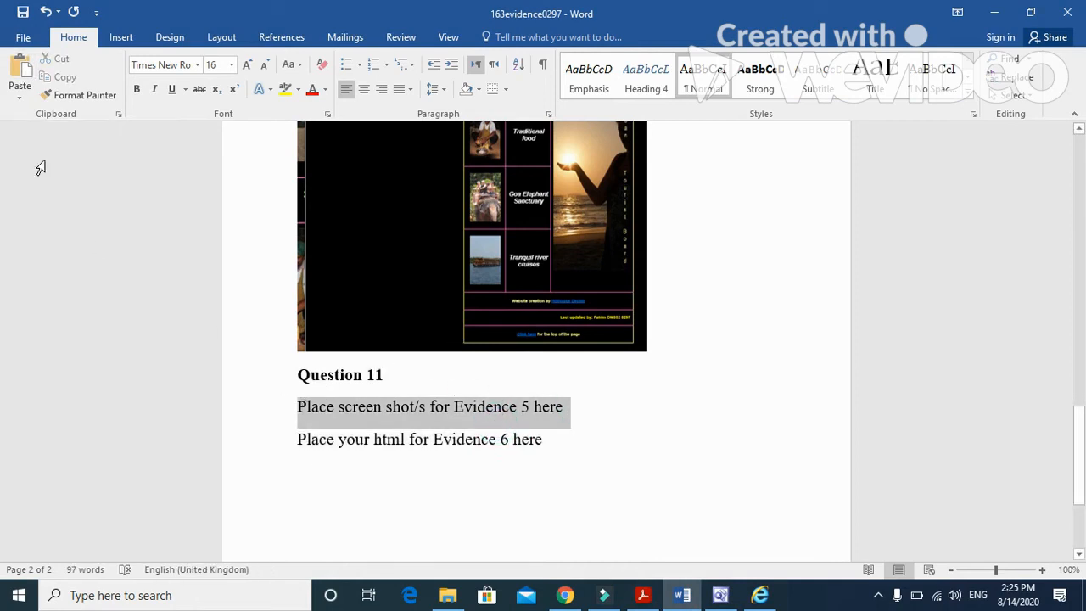
{"action": "left_click", "coordinate": [21, 69]}
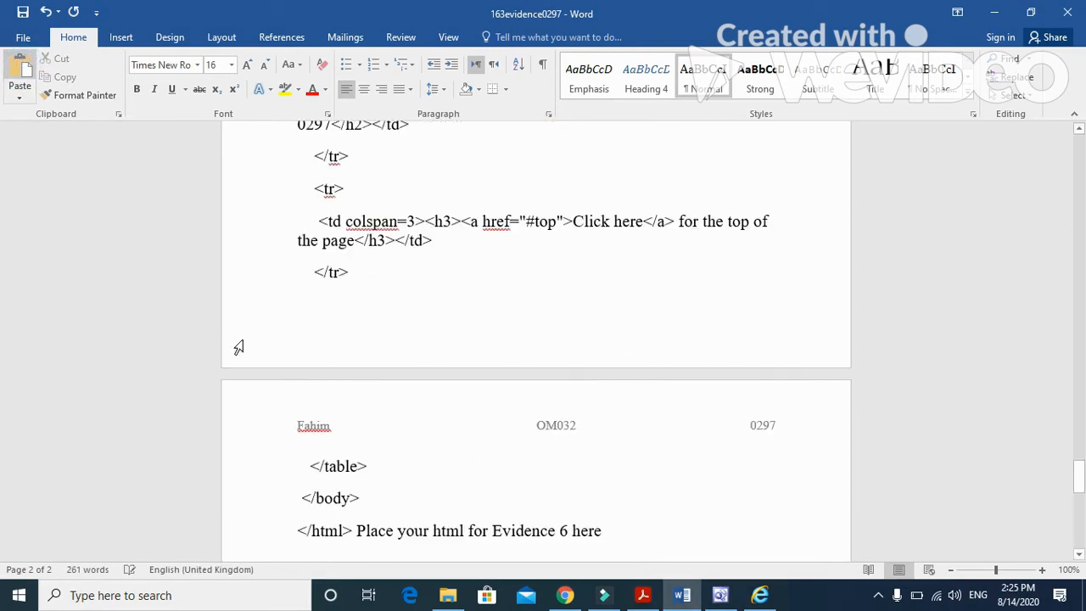
Step: Look at the GTB webpage in the browser and review the Evidence 5 and 6 instructions in the exam paper
{"action": "left_click", "coordinate": [726, 602]}
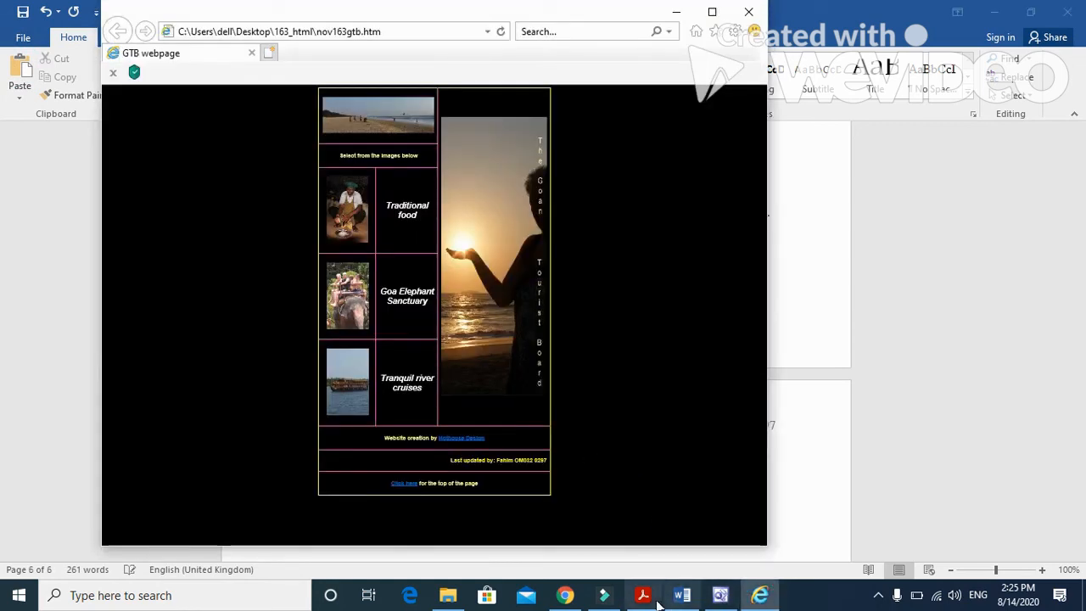
{"action": "mouse_move", "coordinate": [682, 603]}
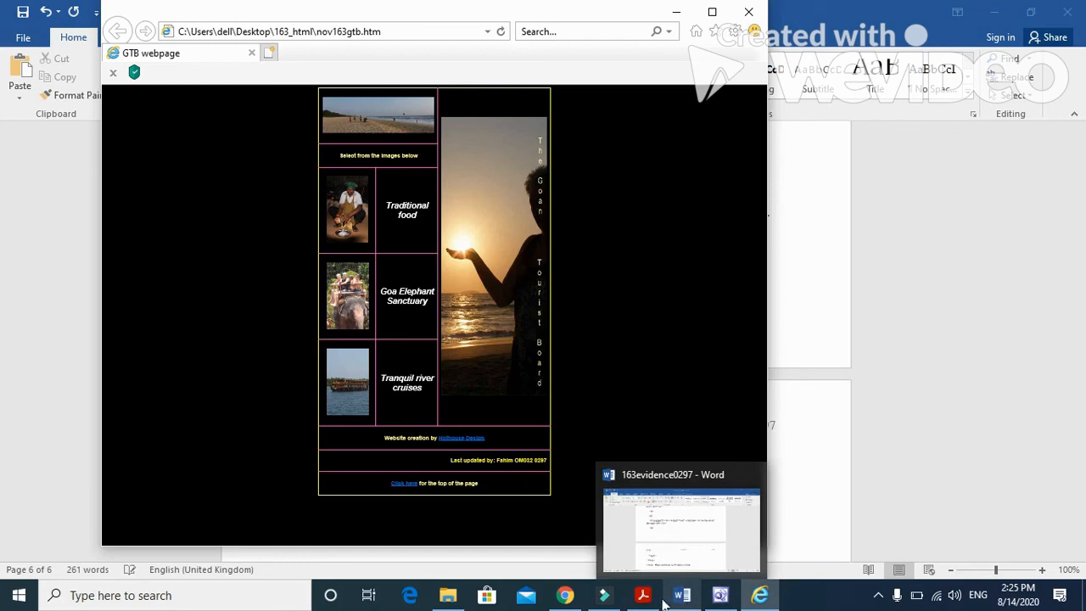
{"action": "left_click", "coordinate": [644, 595]}
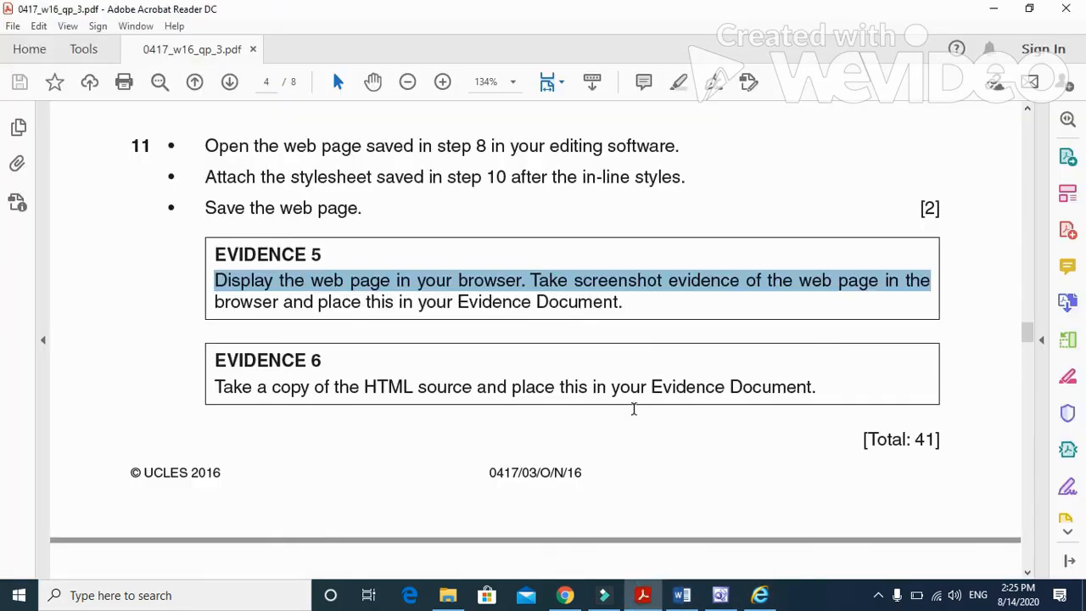
{"action": "scroll", "coordinate": [633, 409], "scroll_direction": "down", "scroll_amount": 3}
{"action": "scroll", "coordinate": [634, 409], "scroll_direction": "up", "scroll_amount": 3}
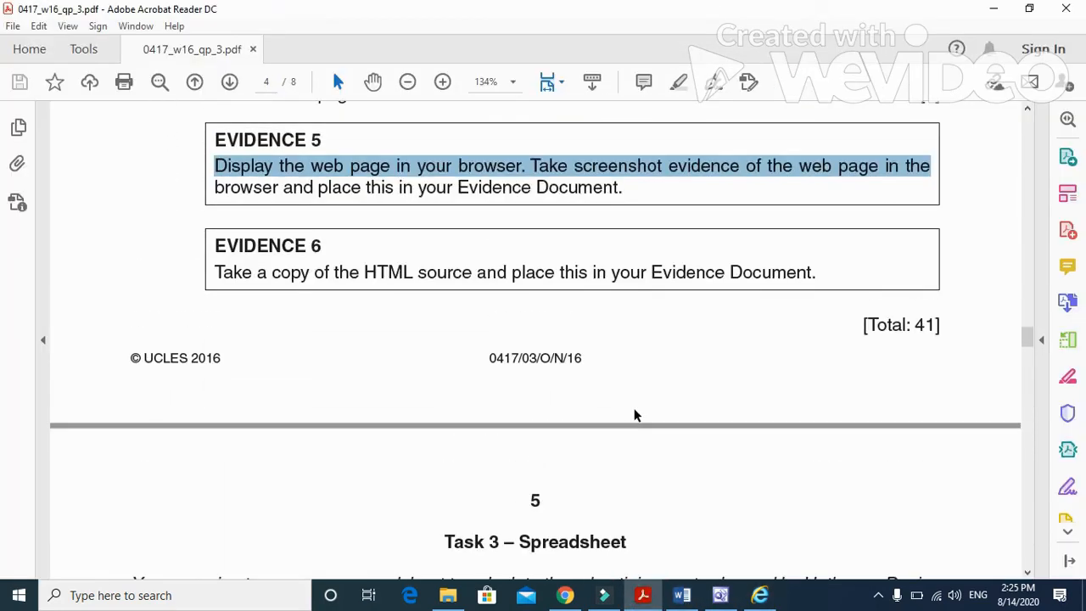
{"action": "scroll", "coordinate": [634, 409], "scroll_direction": "down", "scroll_amount": 2}
{"action": "scroll", "coordinate": [635, 413], "scroll_direction": "up", "scroll_amount": 3}
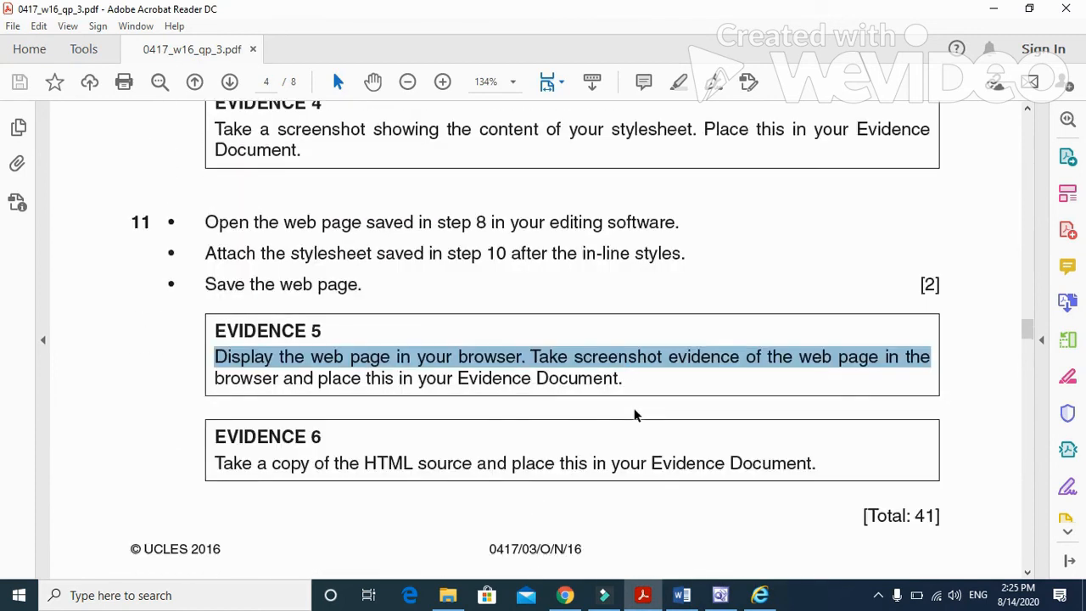